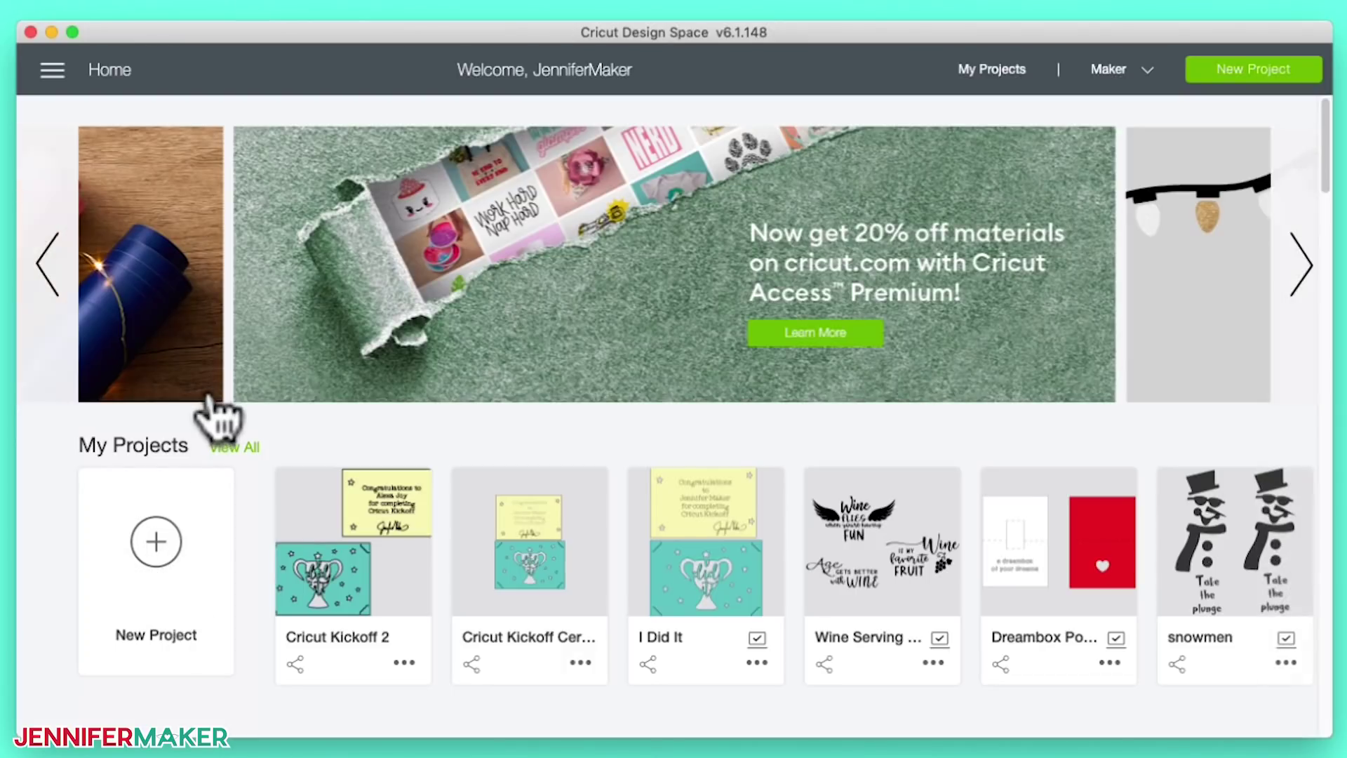
Step: Start a new project with a blank canvas
{"action": "left_click", "coordinate": [170, 542]}
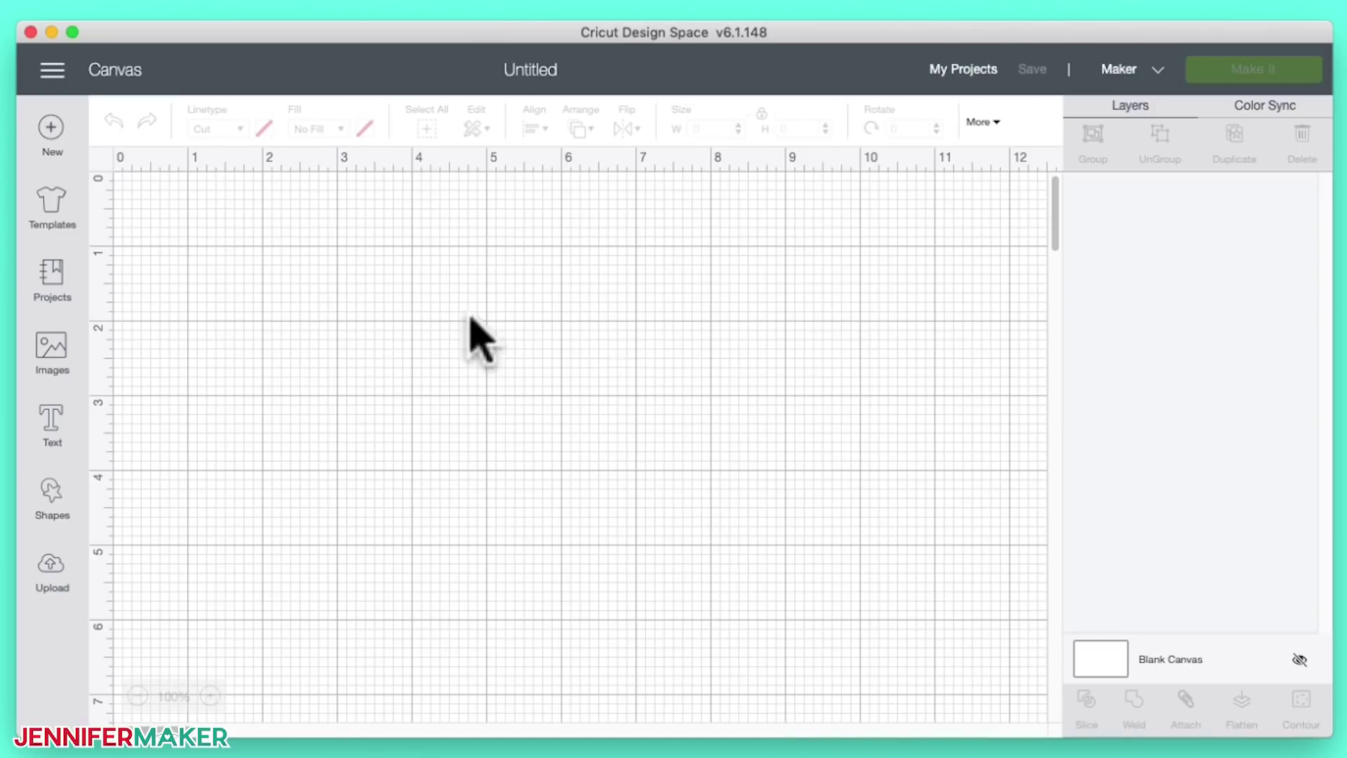
Step: Review the Design Space settings for language, canvas grid, units, offline saving and canvas style, and close them
{"action": "left_click", "coordinate": [52, 72]}
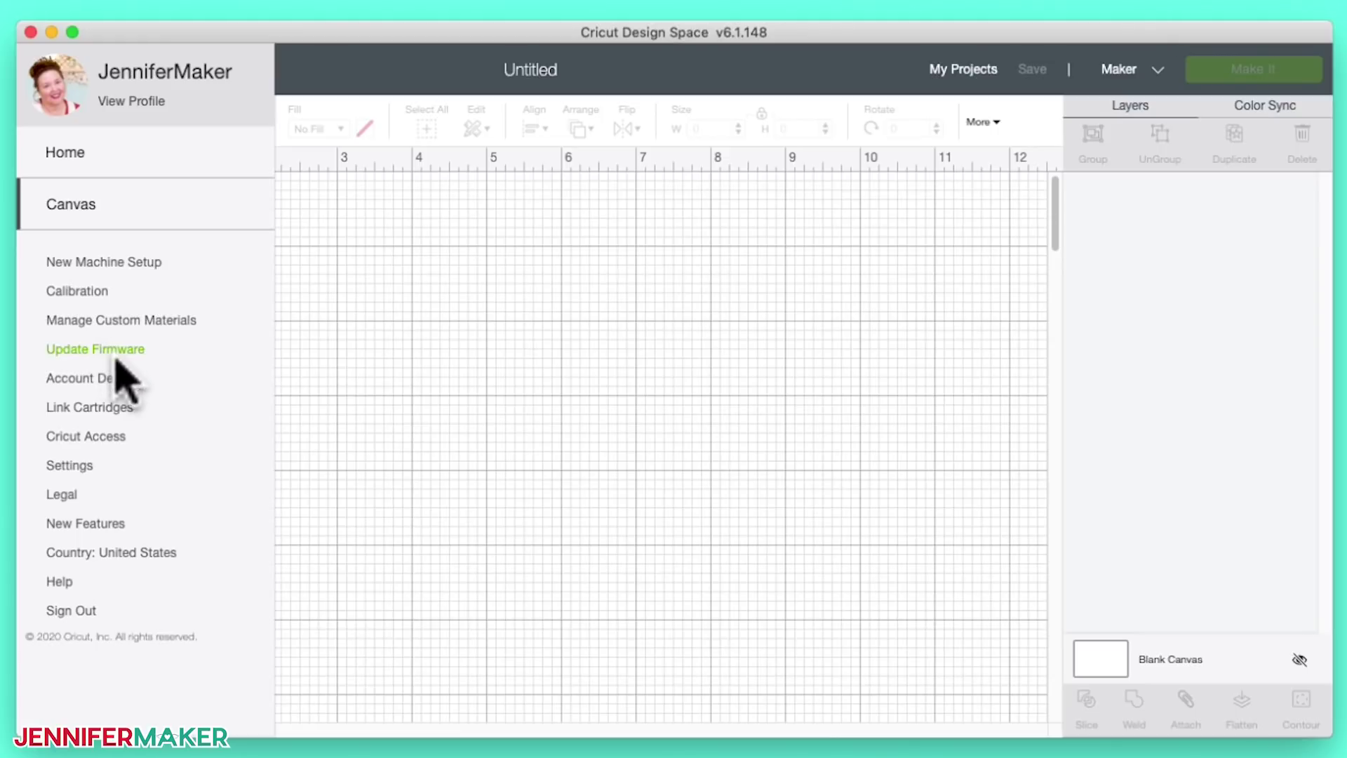
{"action": "left_click", "coordinate": [73, 469]}
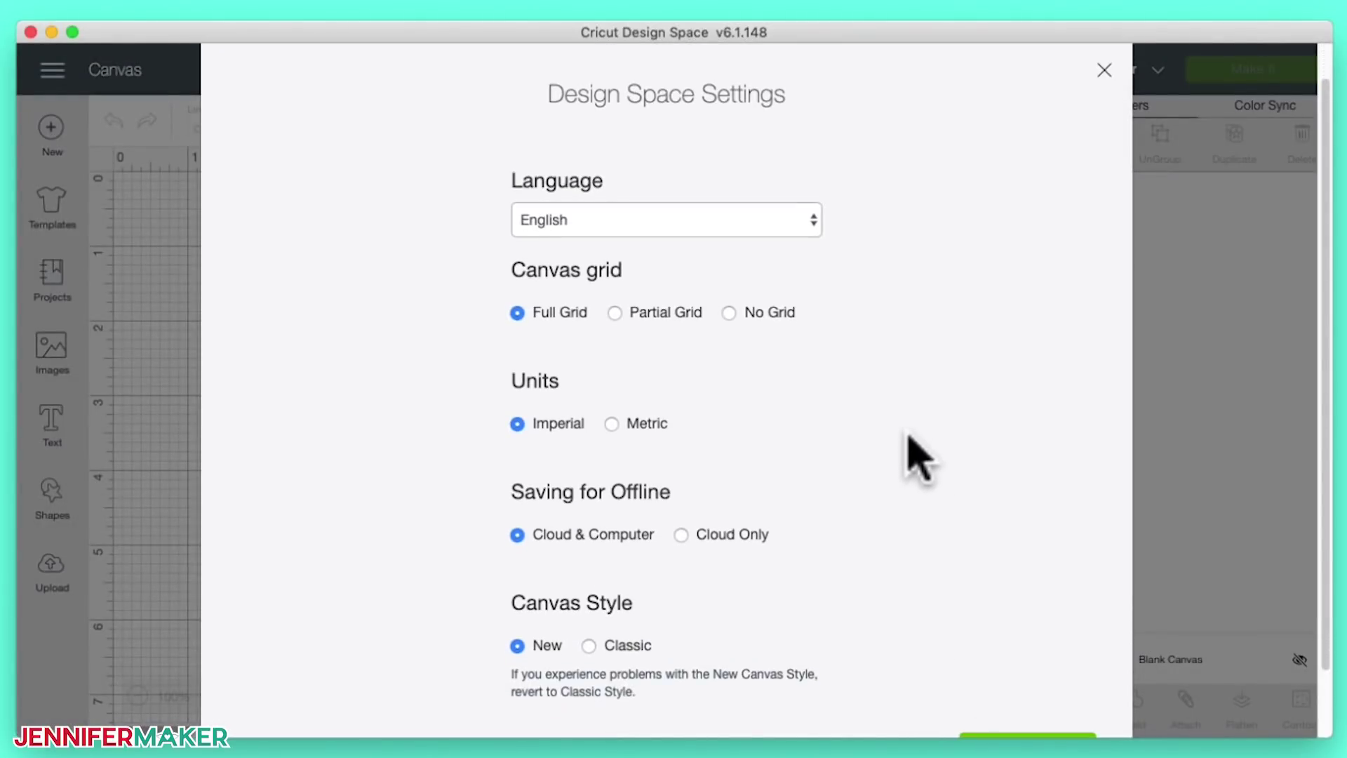
{"action": "left_click", "coordinate": [806, 219]}
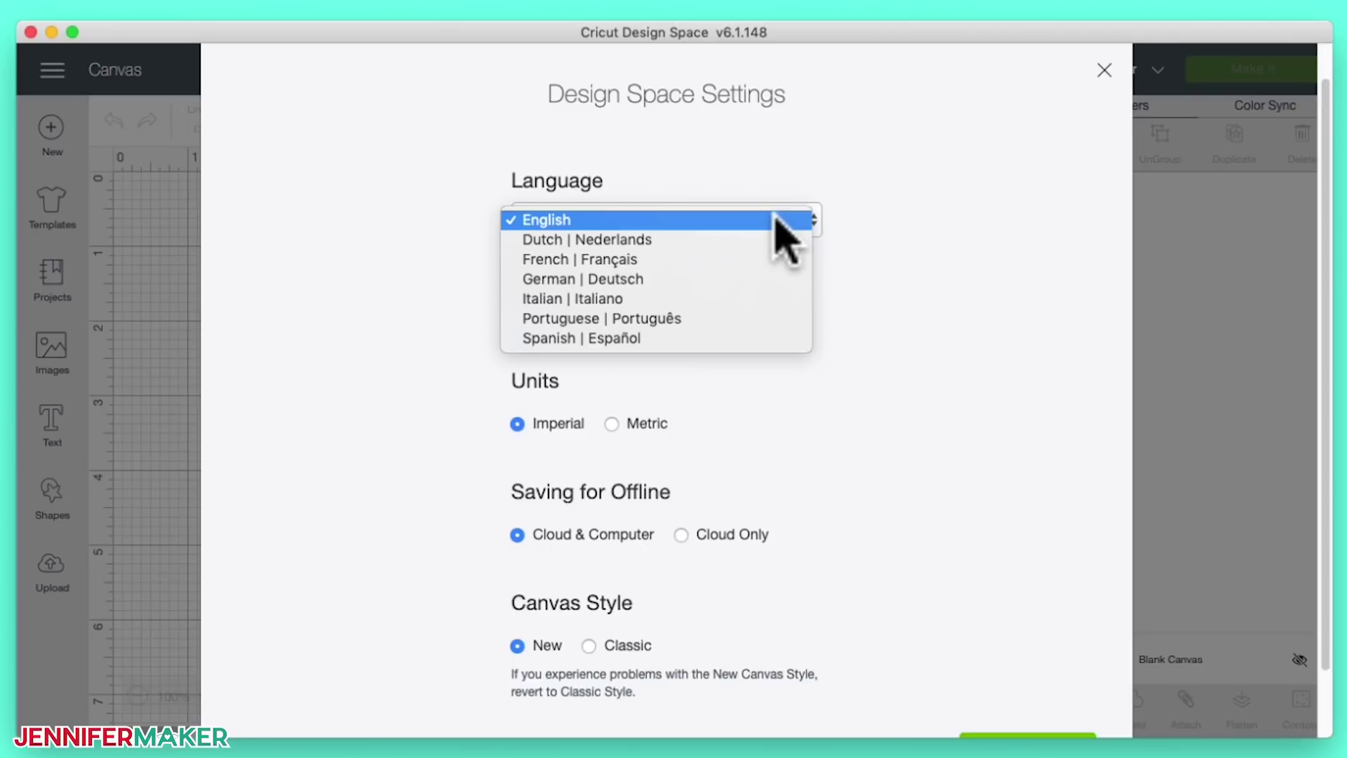
{"action": "left_click", "coordinate": [872, 240]}
{"action": "scroll", "coordinate": [631, 330], "scroll_direction": "down", "scroll_amount": 1}
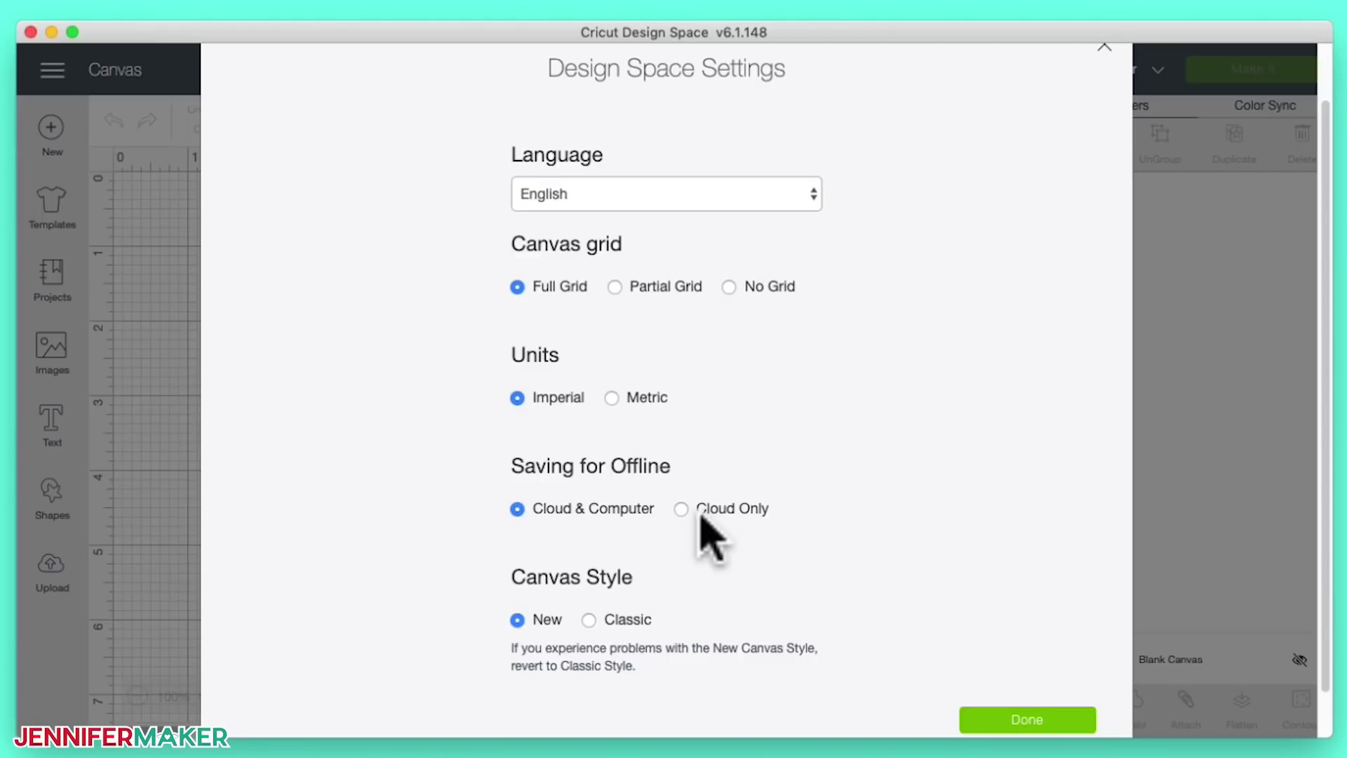
{"action": "scroll", "coordinate": [625, 655], "scroll_direction": "down", "scroll_amount": 1}
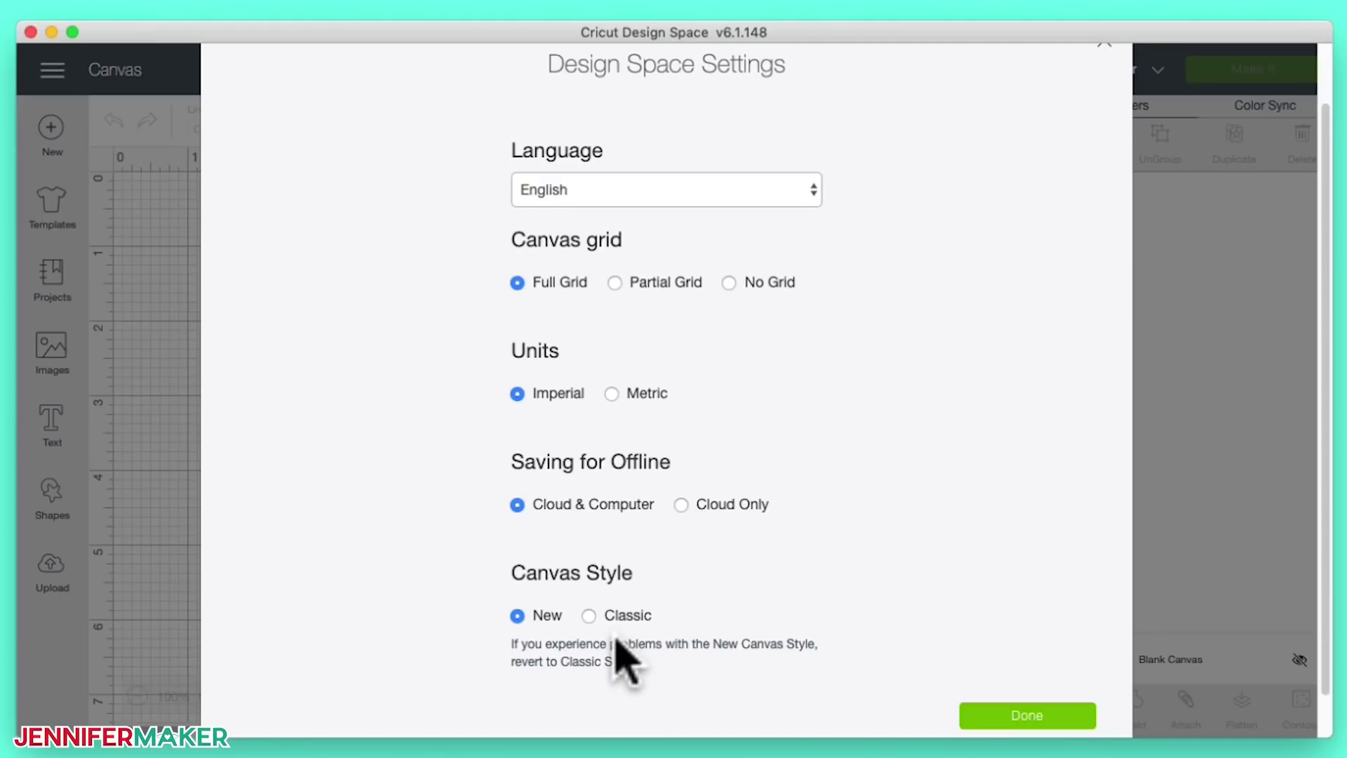
{"action": "scroll", "coordinate": [617, 642], "scroll_direction": "down", "scroll_amount": 2}
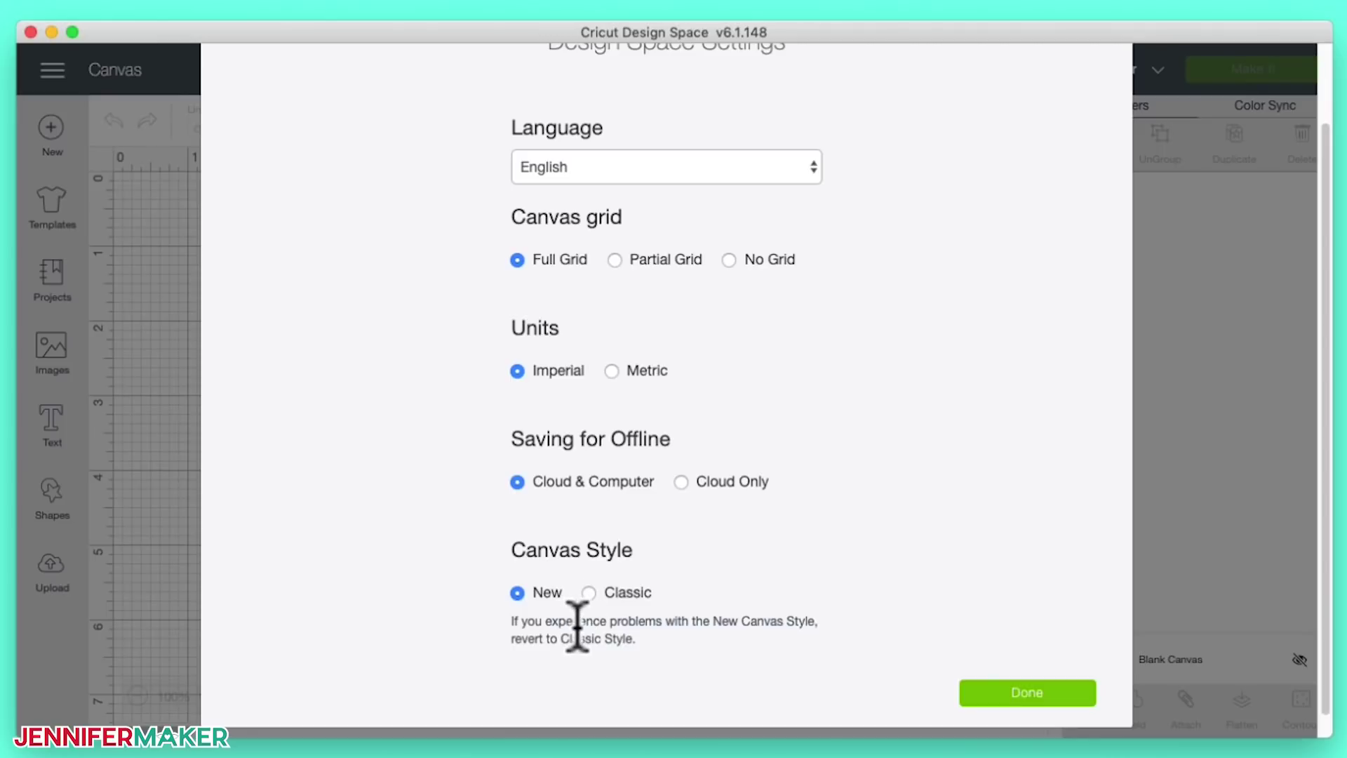
{"action": "left_click", "coordinate": [1017, 694]}
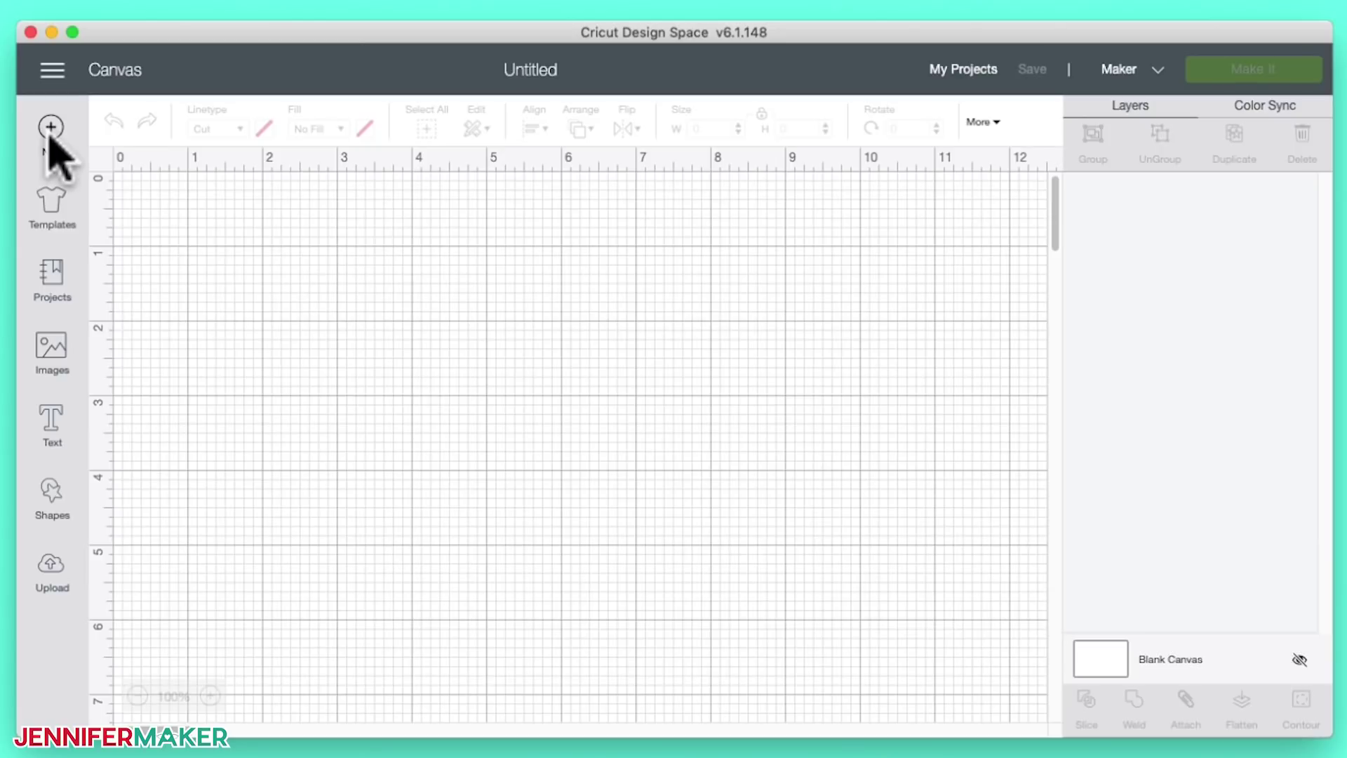
Step: Browse the template library and apply the Canisters template to the canvas
{"action": "left_click", "coordinate": [64, 228]}
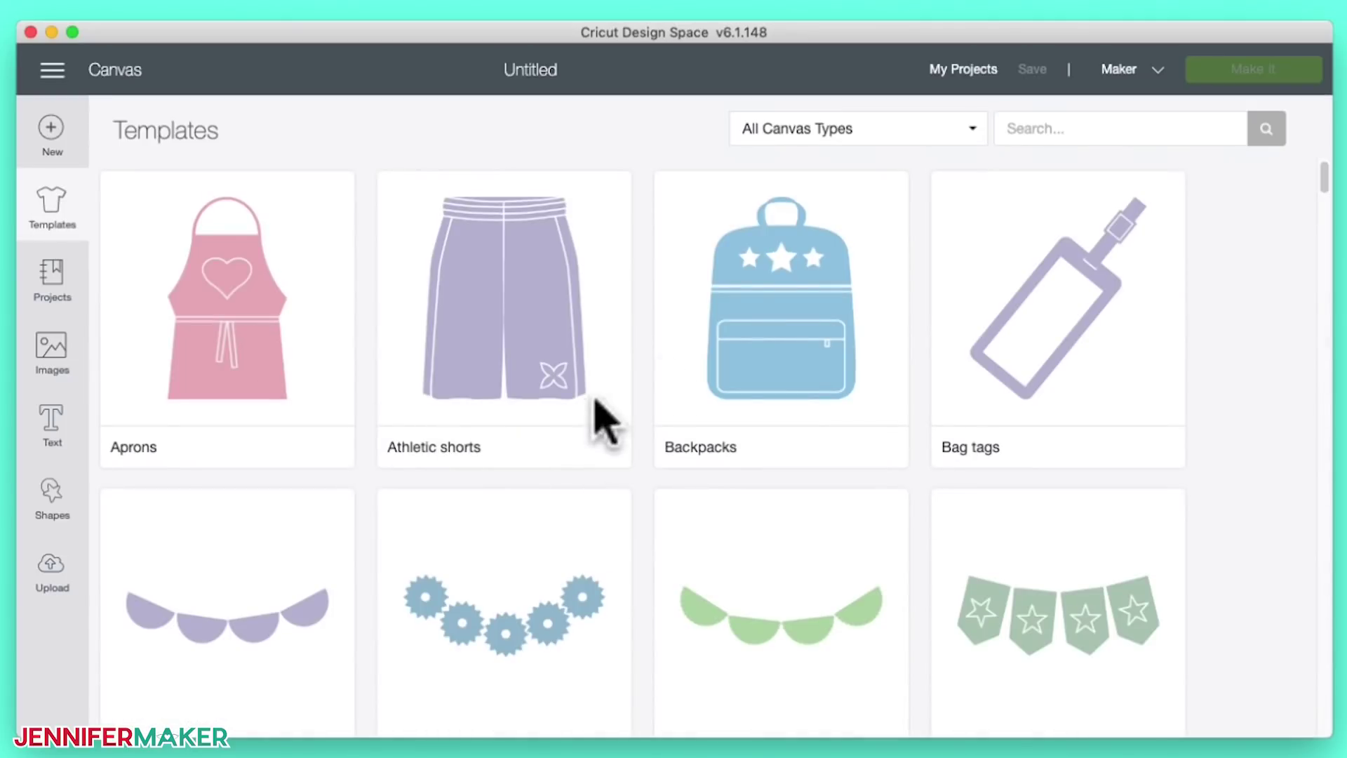
{"action": "scroll", "coordinate": [610, 516], "scroll_direction": "down", "scroll_amount": 5}
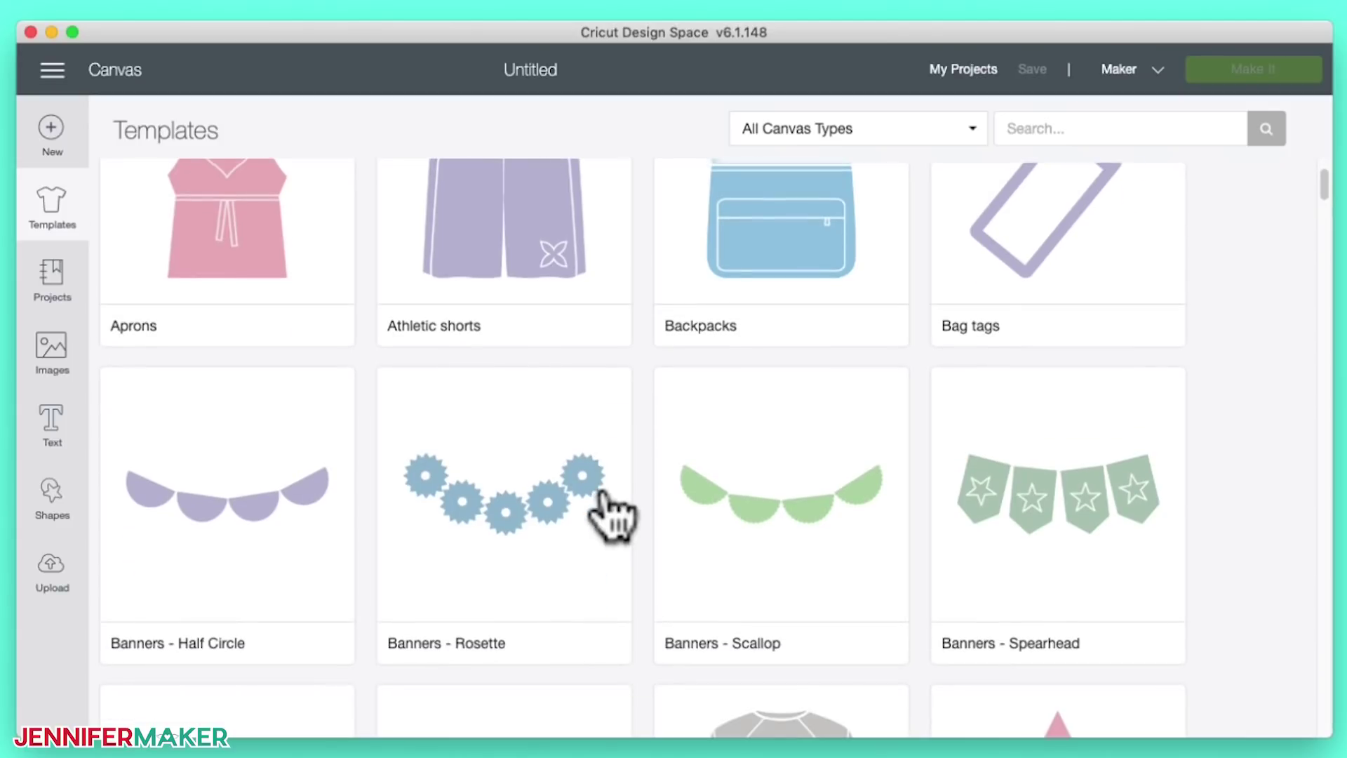
{"action": "scroll", "coordinate": [611, 515], "scroll_direction": "down", "scroll_amount": 10}
{"action": "left_click", "coordinate": [766, 303]}
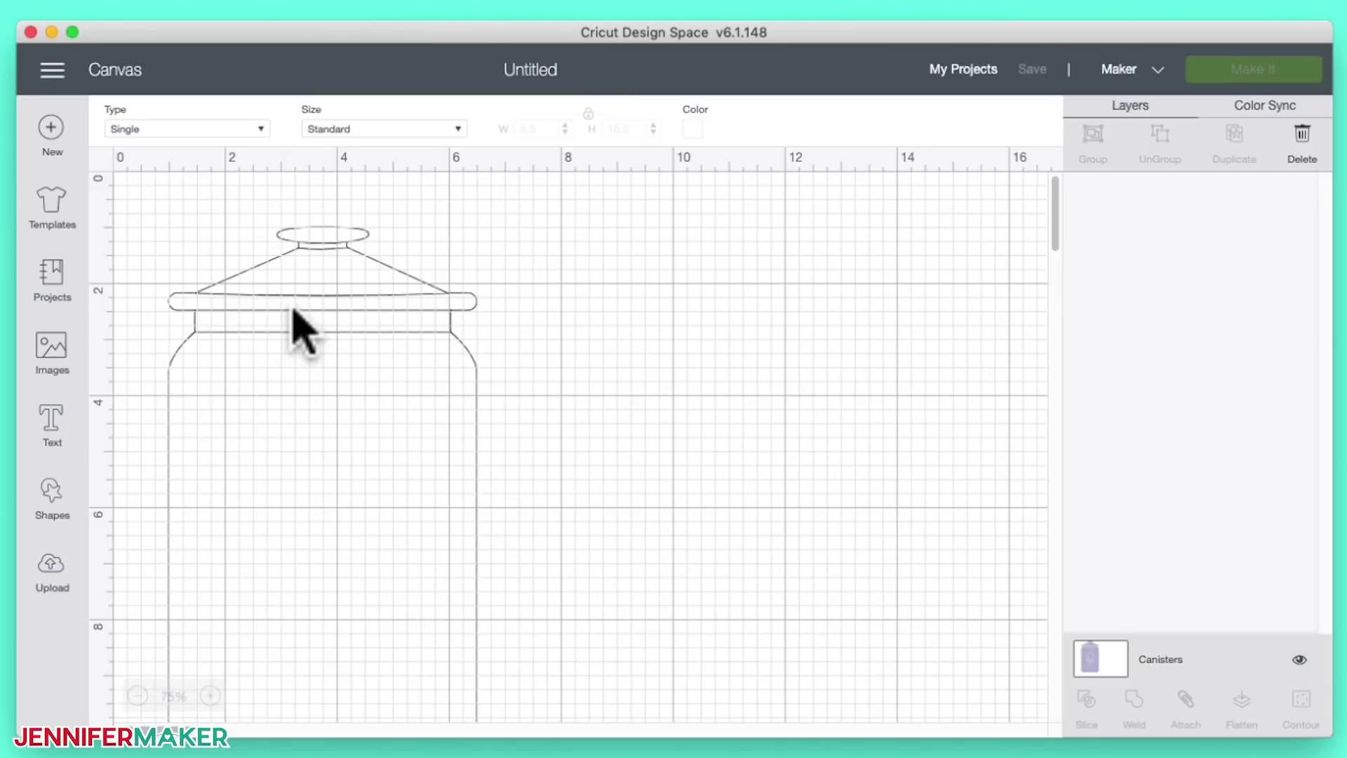
Step: Hide the Canisters template so that the canvas appears empty
{"action": "left_click", "coordinate": [302, 330]}
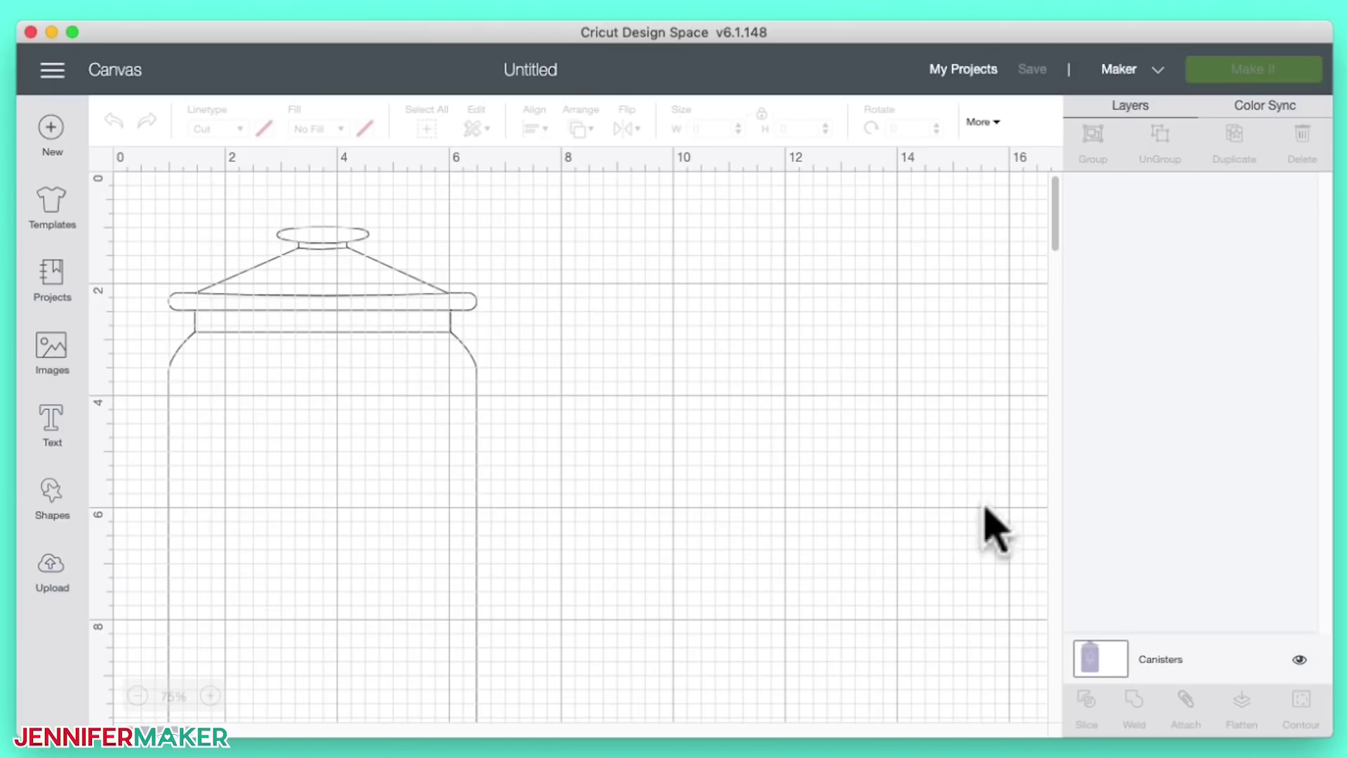
{"action": "left_click", "coordinate": [1210, 657]}
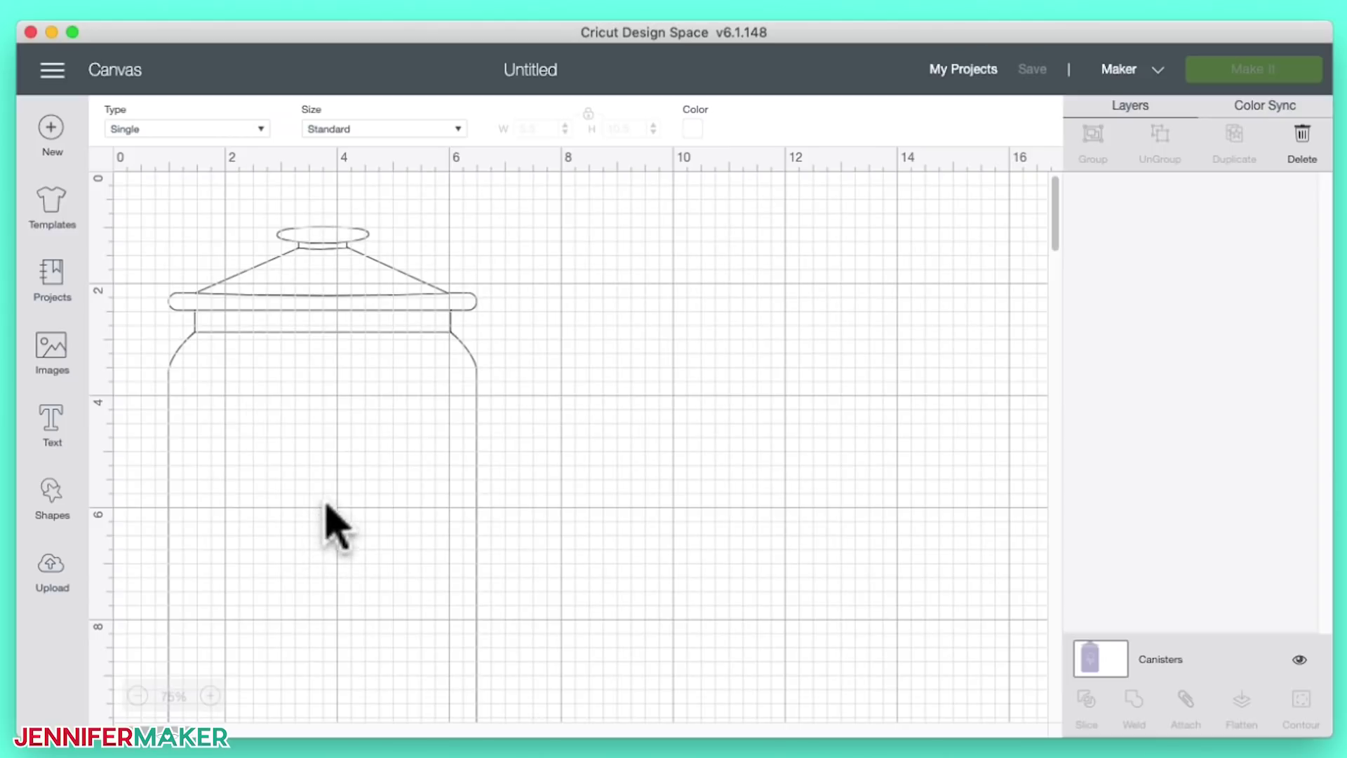
{"action": "left_click", "coordinate": [1300, 660]}
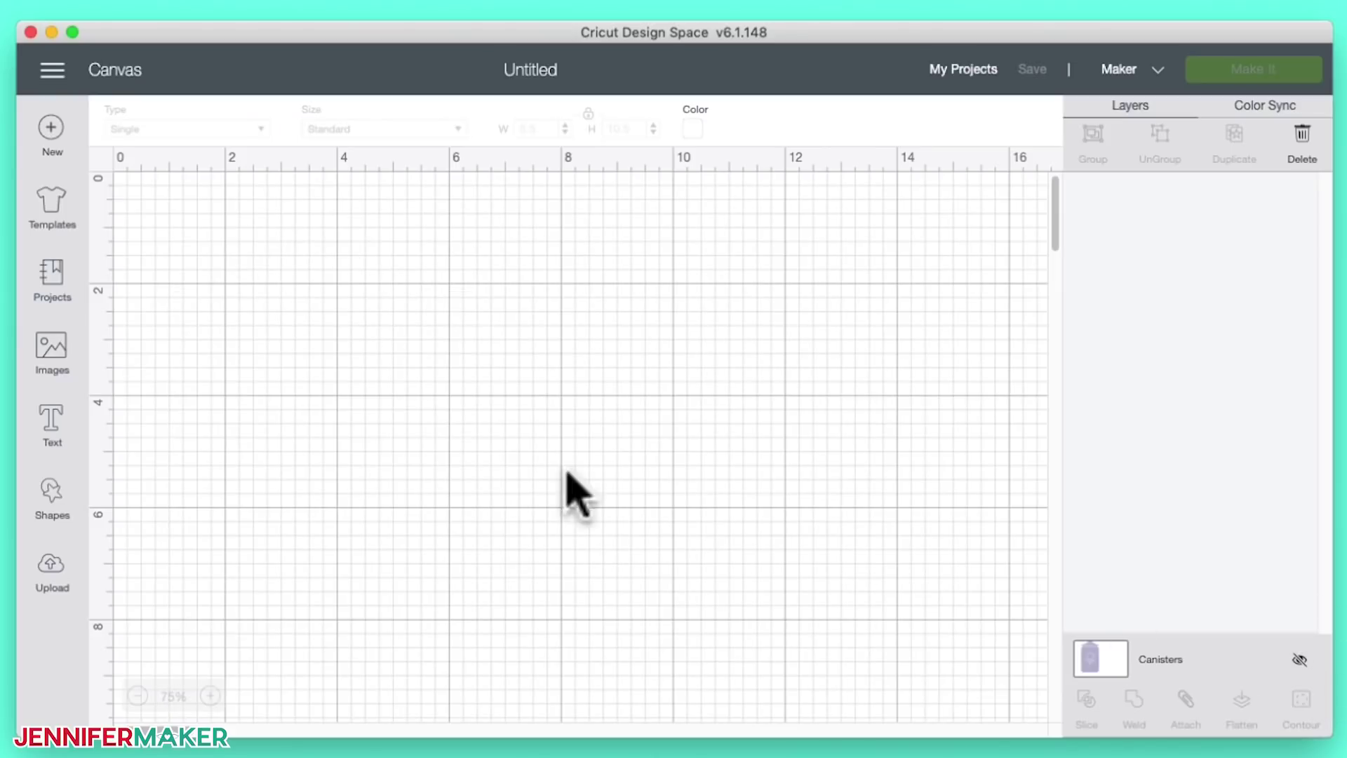
Step: Browse the ready-made projects in all categories and open the image library to view its categories
{"action": "left_click", "coordinate": [53, 280]}
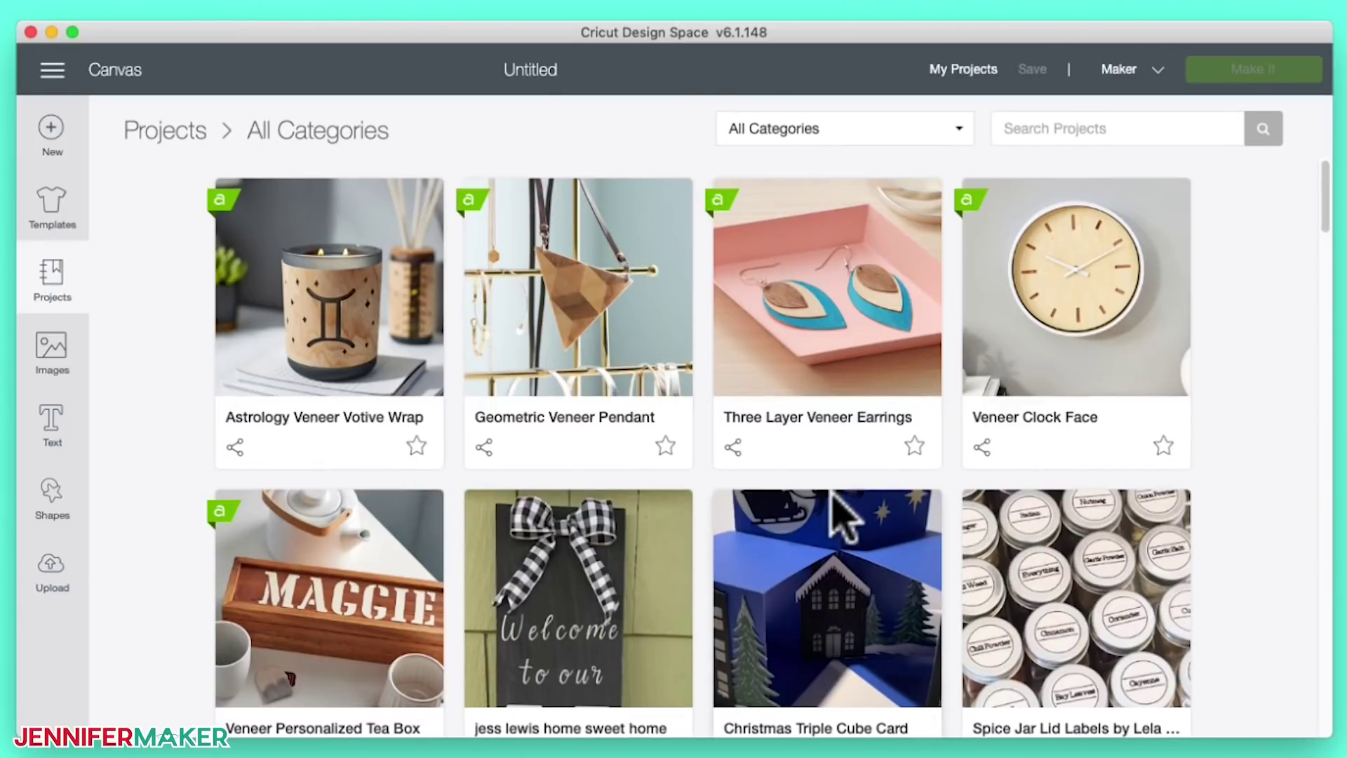
{"action": "scroll", "coordinate": [877, 547], "scroll_direction": "down", "scroll_amount": 10}
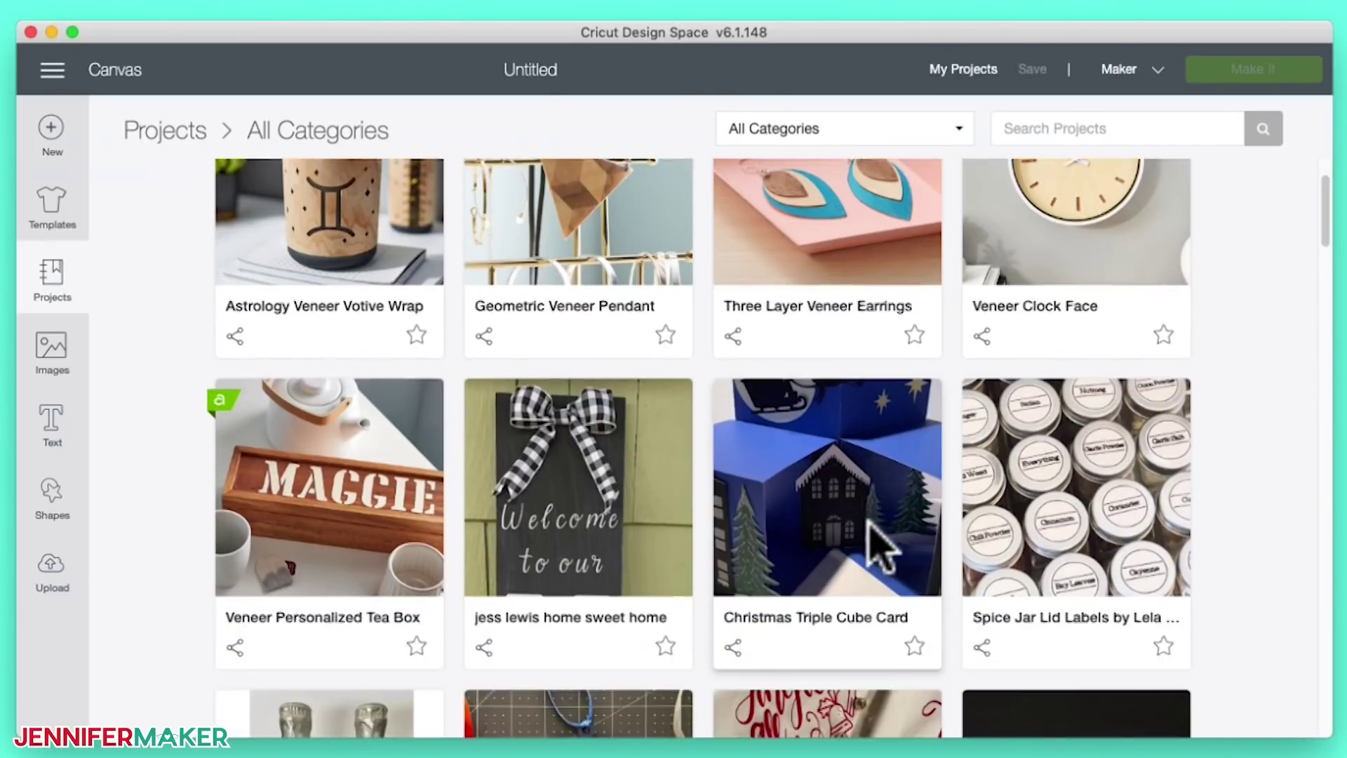
{"action": "scroll", "coordinate": [876, 550], "scroll_direction": "down", "scroll_amount": 20}
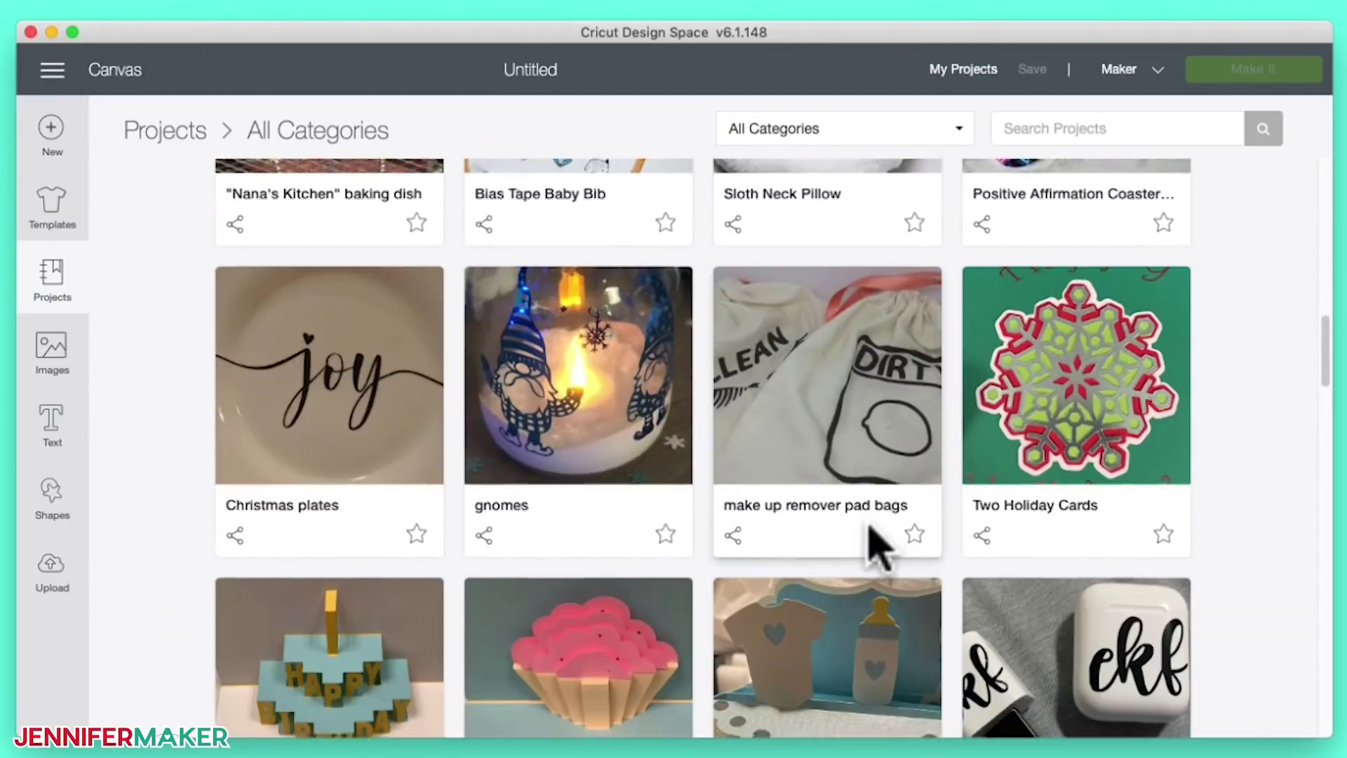
{"action": "scroll", "coordinate": [876, 551], "scroll_direction": "down", "scroll_amount": 5}
{"action": "scroll", "coordinate": [876, 551], "scroll_direction": "up", "scroll_amount": 10}
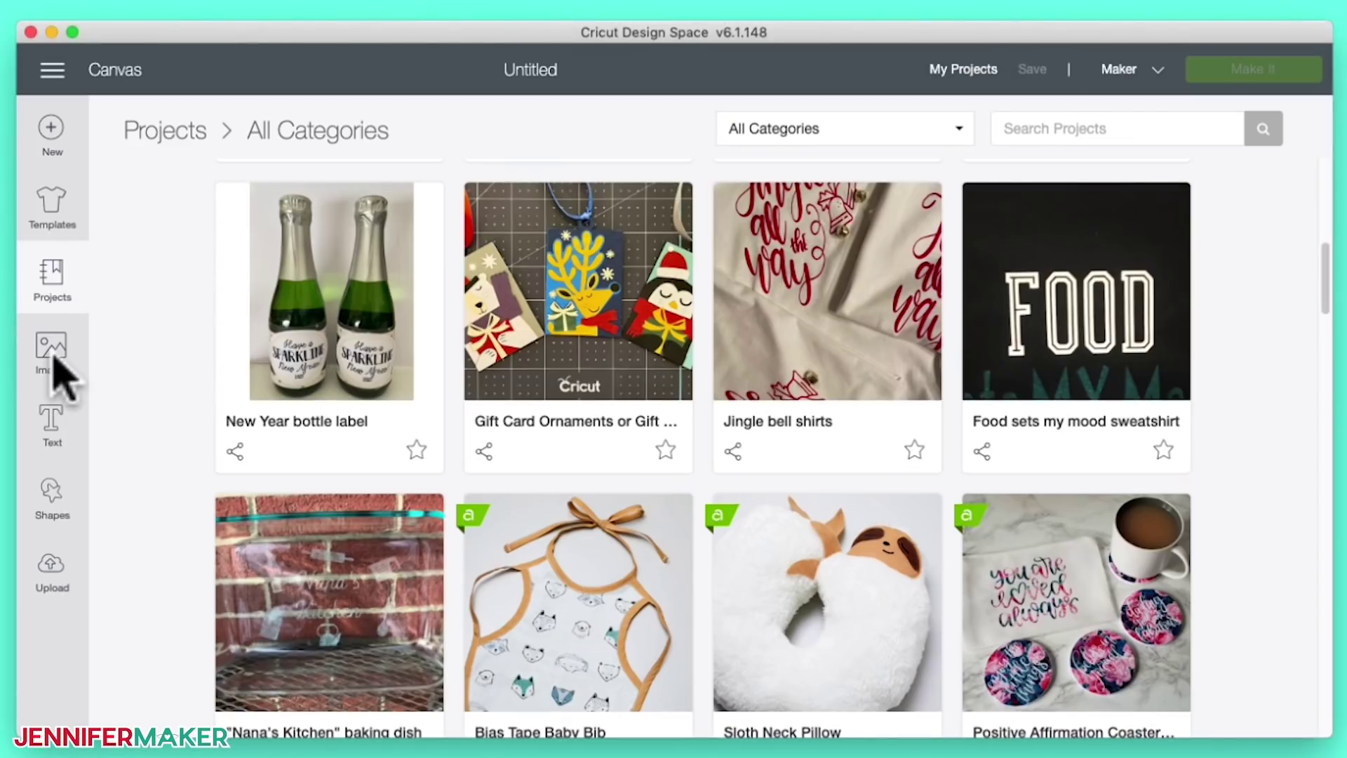
{"action": "left_click", "coordinate": [52, 357]}
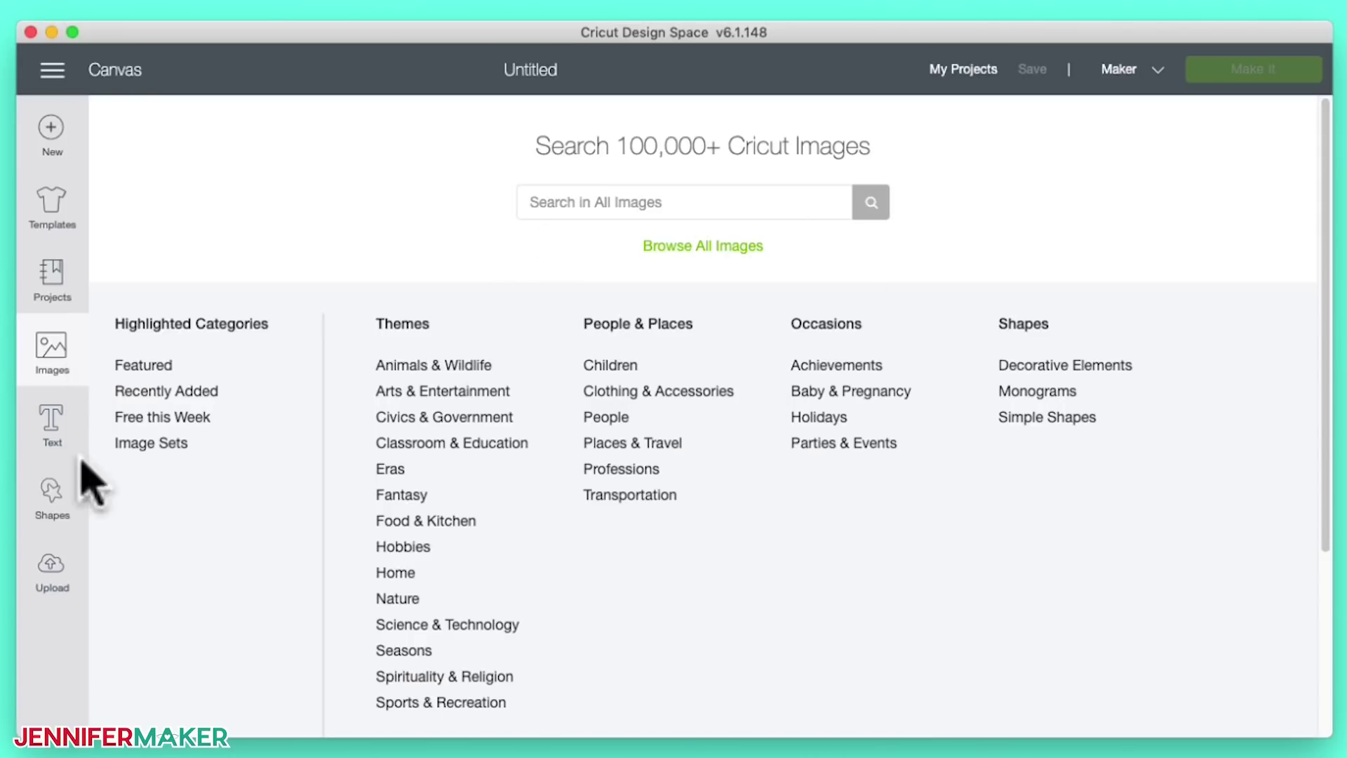
{"action": "left_click", "coordinate": [49, 430]}
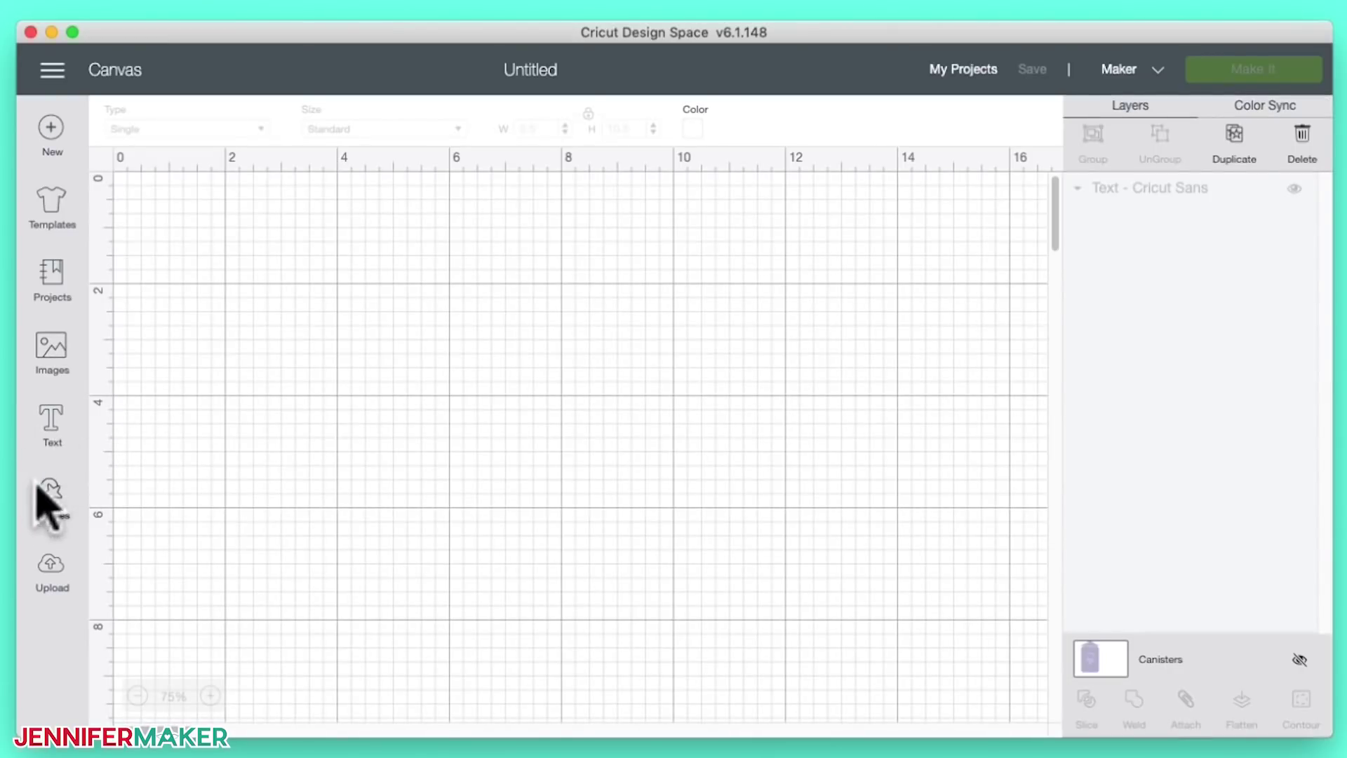
{"action": "left_click", "coordinate": [56, 496]}
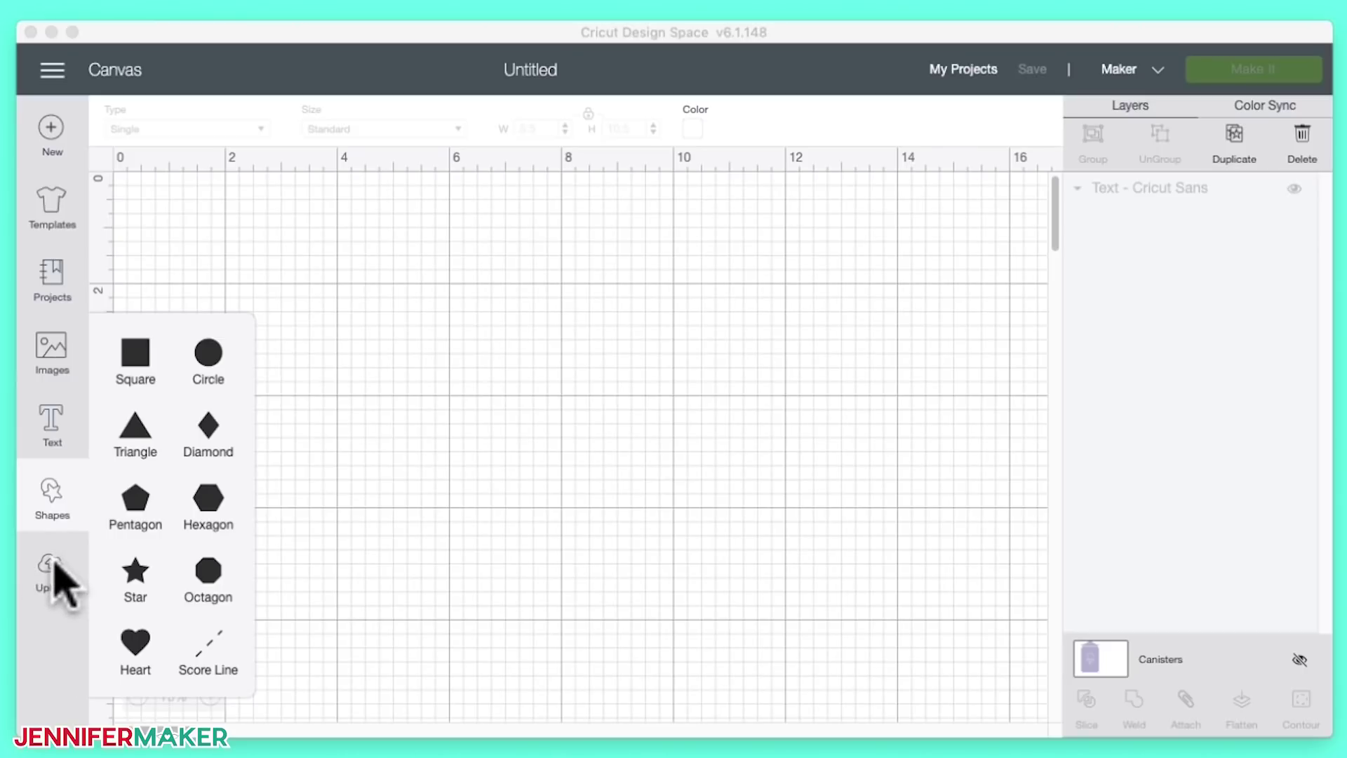
{"action": "left_click", "coordinate": [70, 684]}
{"action": "left_click", "coordinate": [531, 550]}
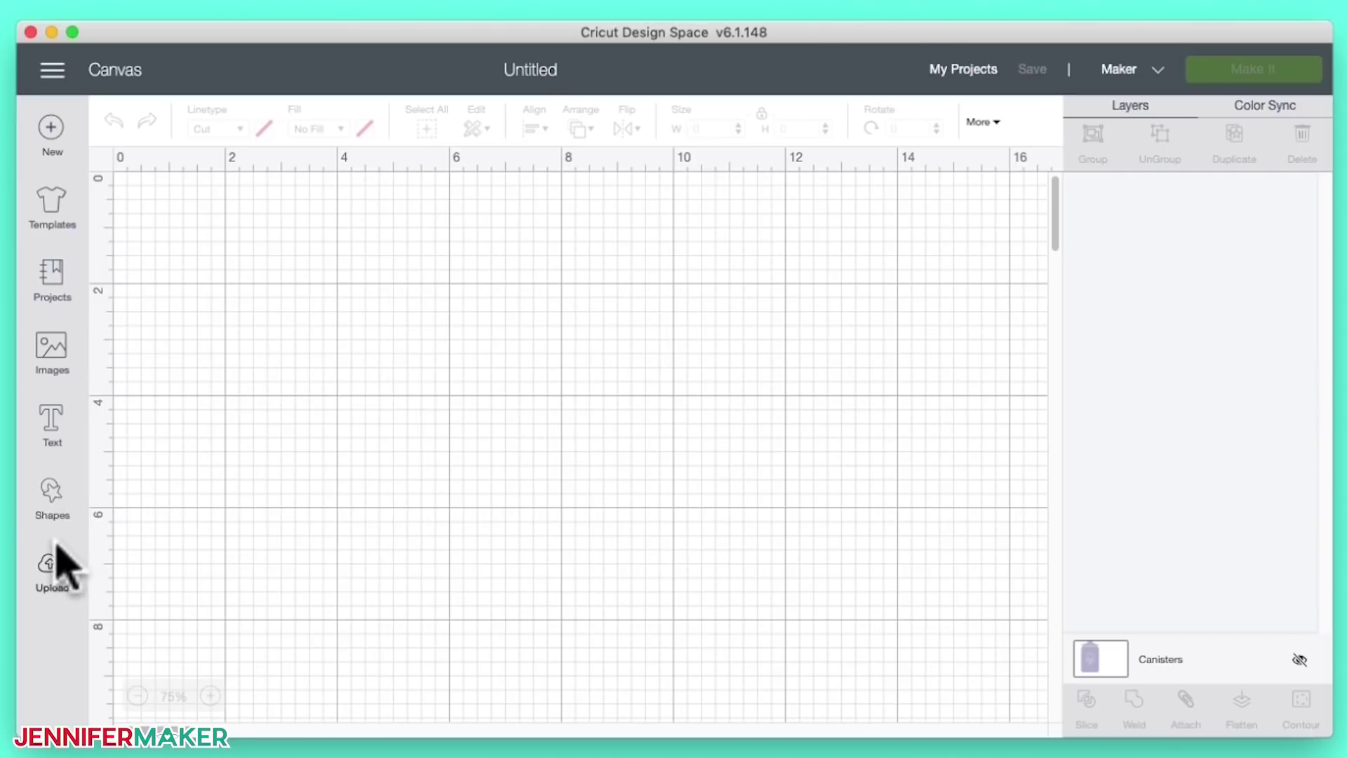
Step: Insert a heart shape and move it to about 2.5" across and 1.7" down on the canvas
{"action": "left_click", "coordinate": [49, 489]}
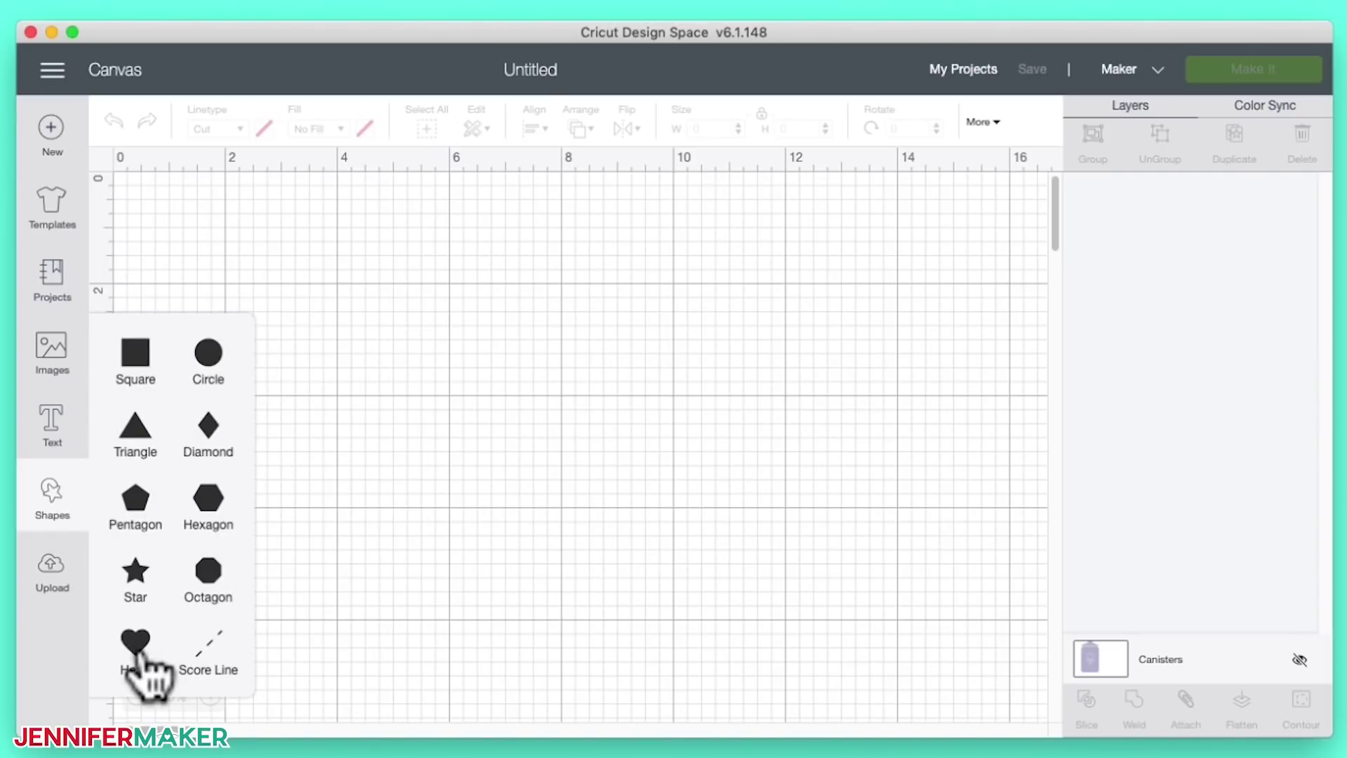
{"action": "left_click", "coordinate": [138, 652]}
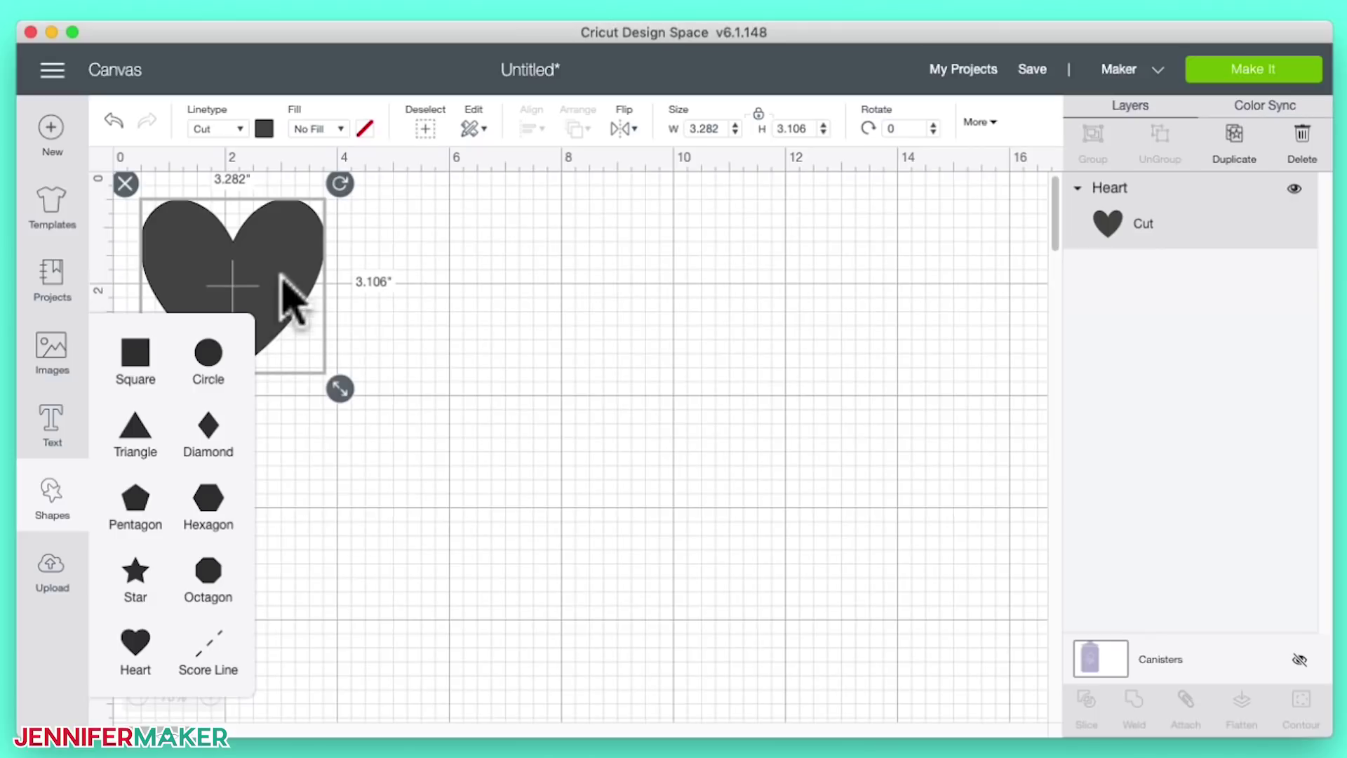
{"action": "left_click", "coordinate": [342, 435]}
{"action": "left_click", "coordinate": [270, 316]}
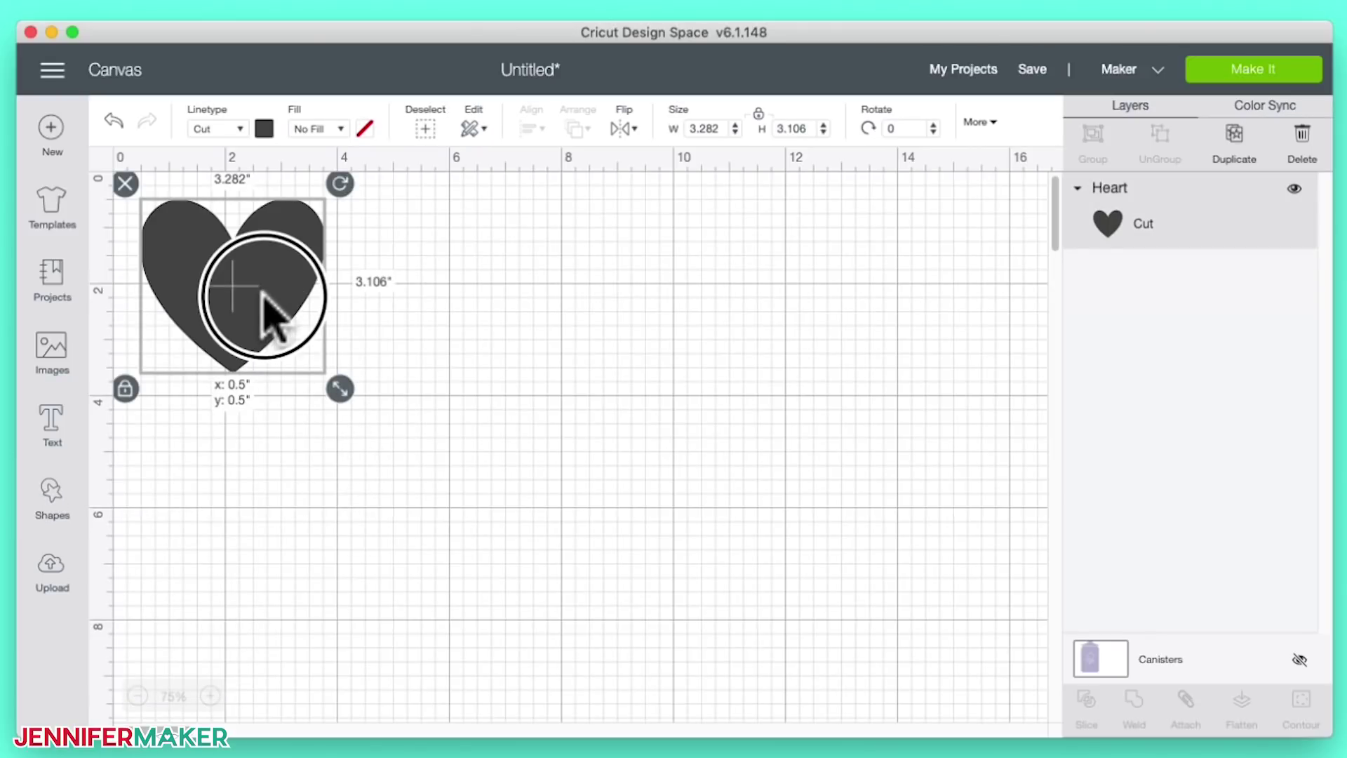
{"action": "left_click_drag", "start_coordinate": [265, 298], "coordinate": [570, 420]}
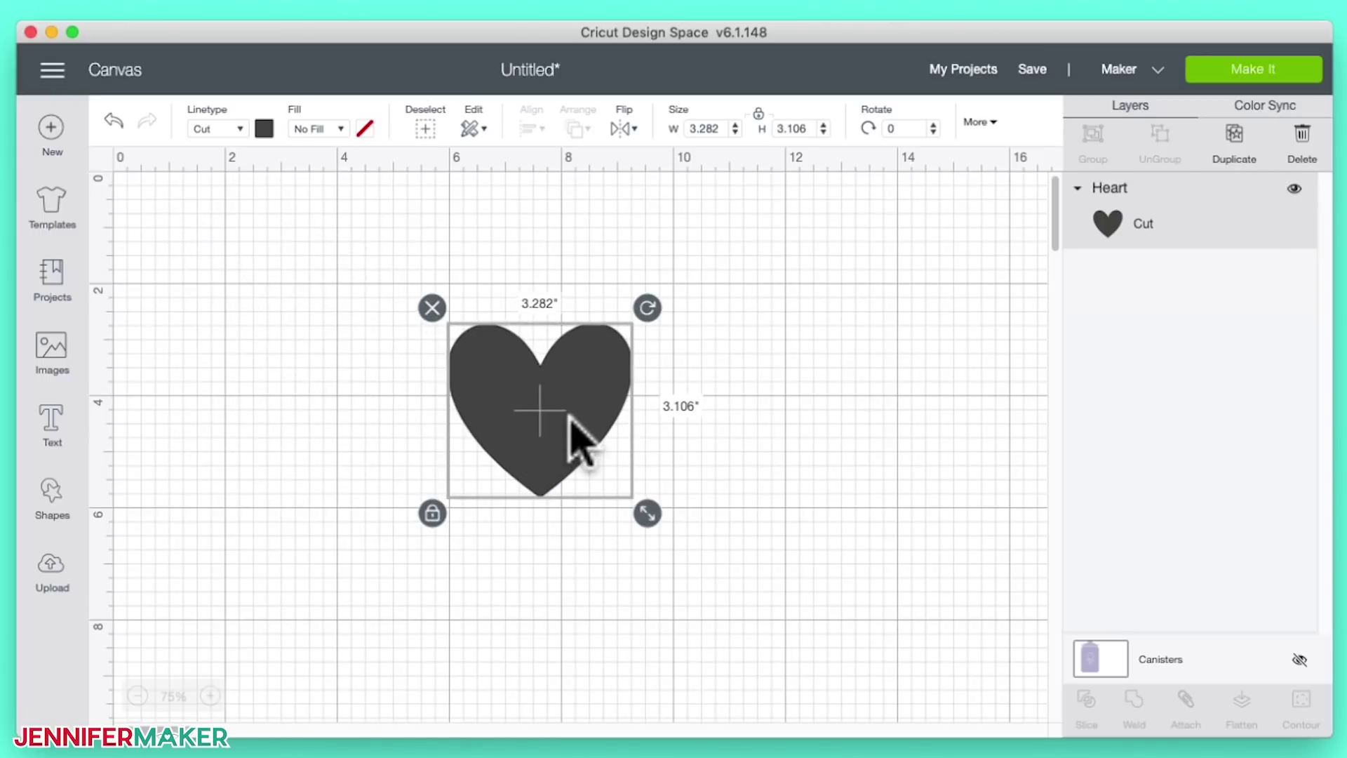
{"action": "left_click_drag", "start_coordinate": [557, 469], "coordinate": [365, 412]}
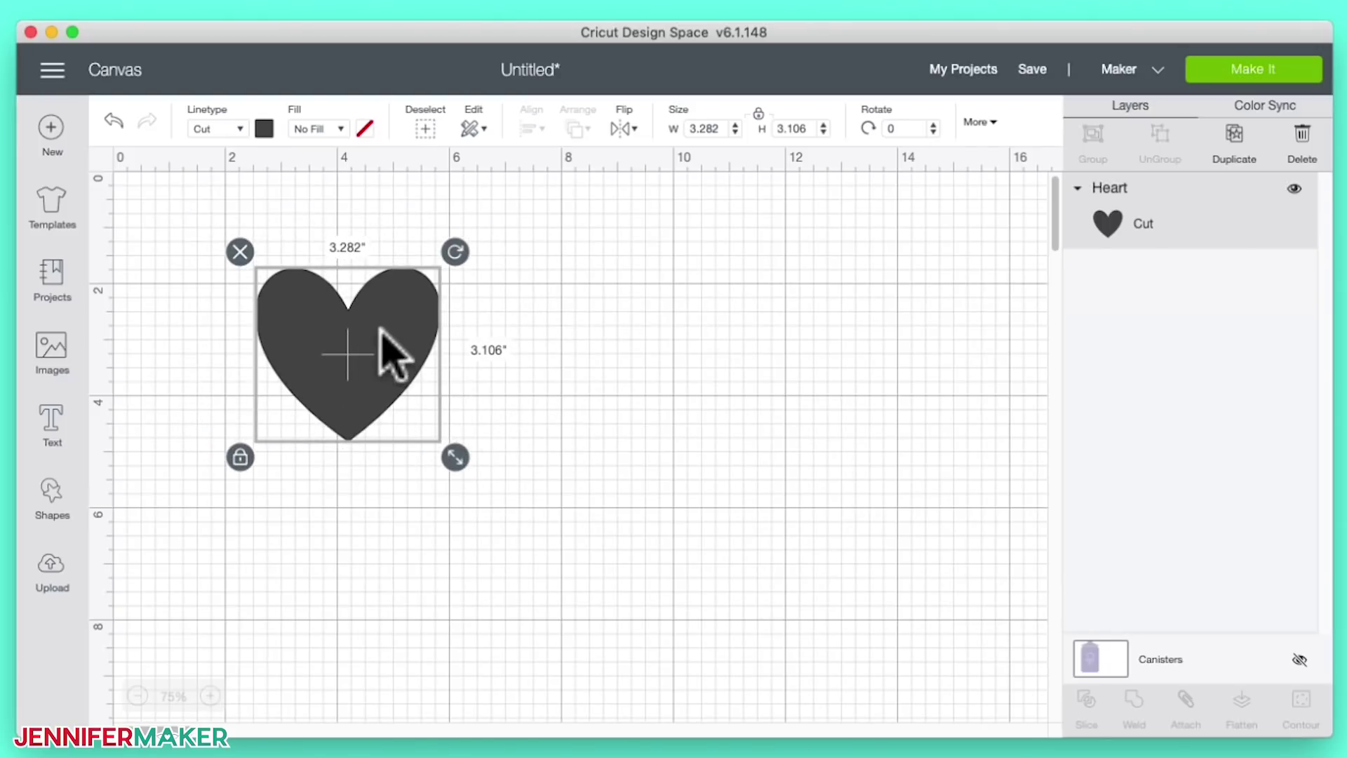
Step: Enlarge the canvas view to 175% and reposition the heart near the middle of the visible area
{"action": "left_click", "coordinate": [210, 695]}
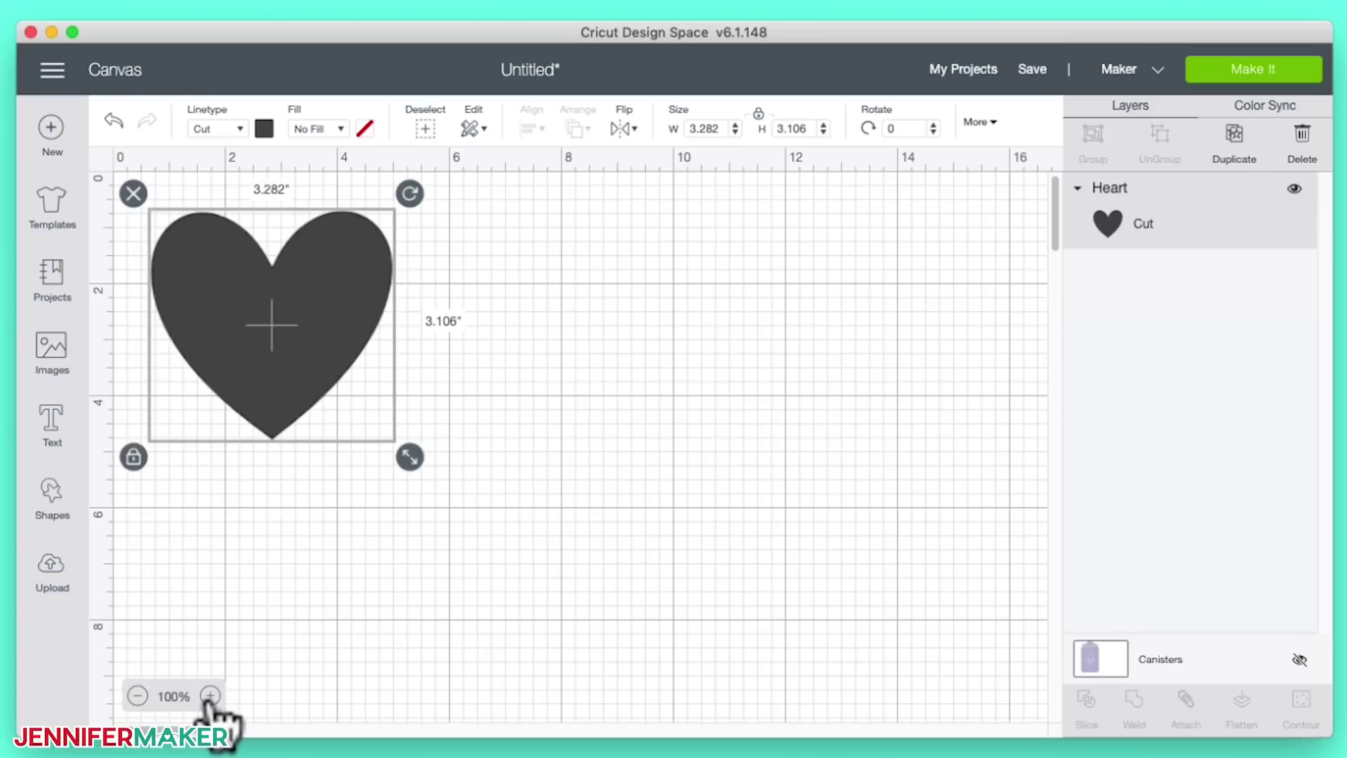
{"action": "left_click", "coordinate": [209, 695]}
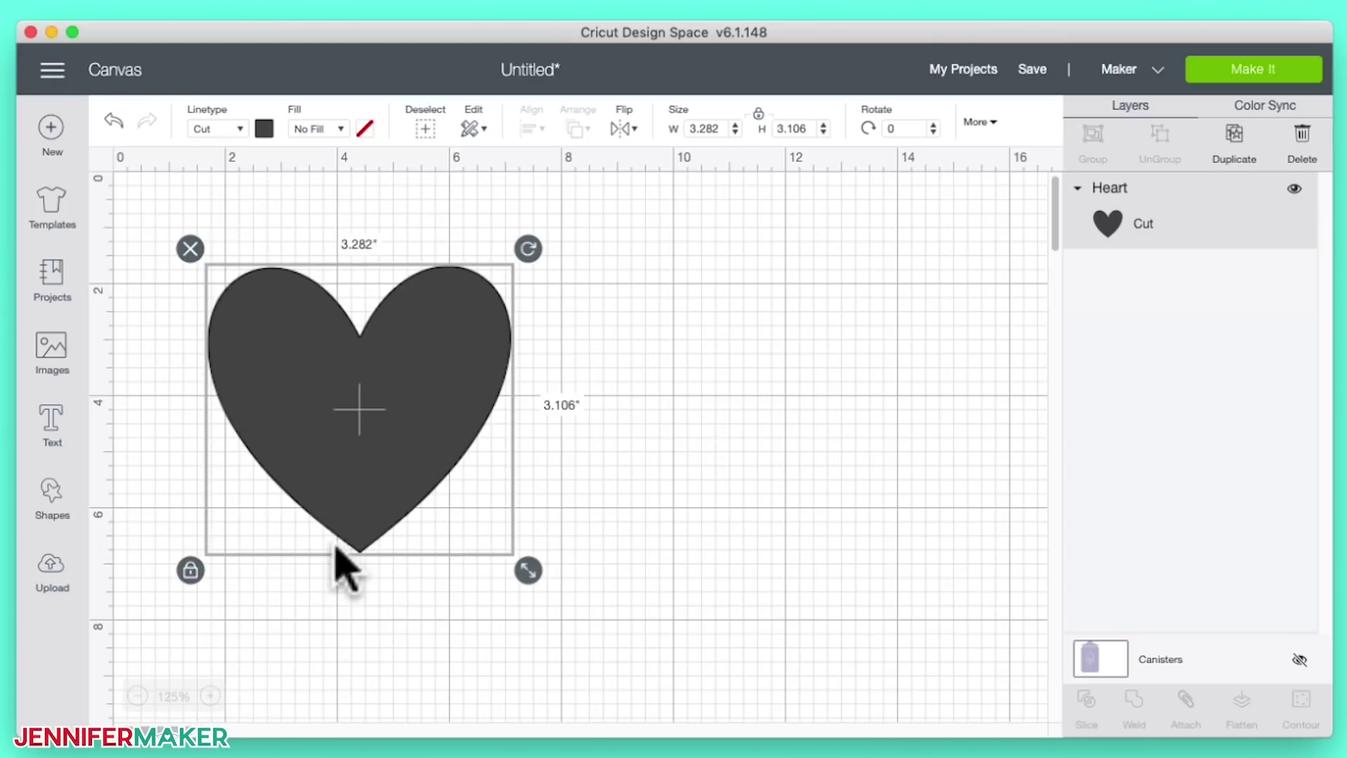
{"action": "left_click_drag", "start_coordinate": [336, 551], "coordinate": [519, 596]}
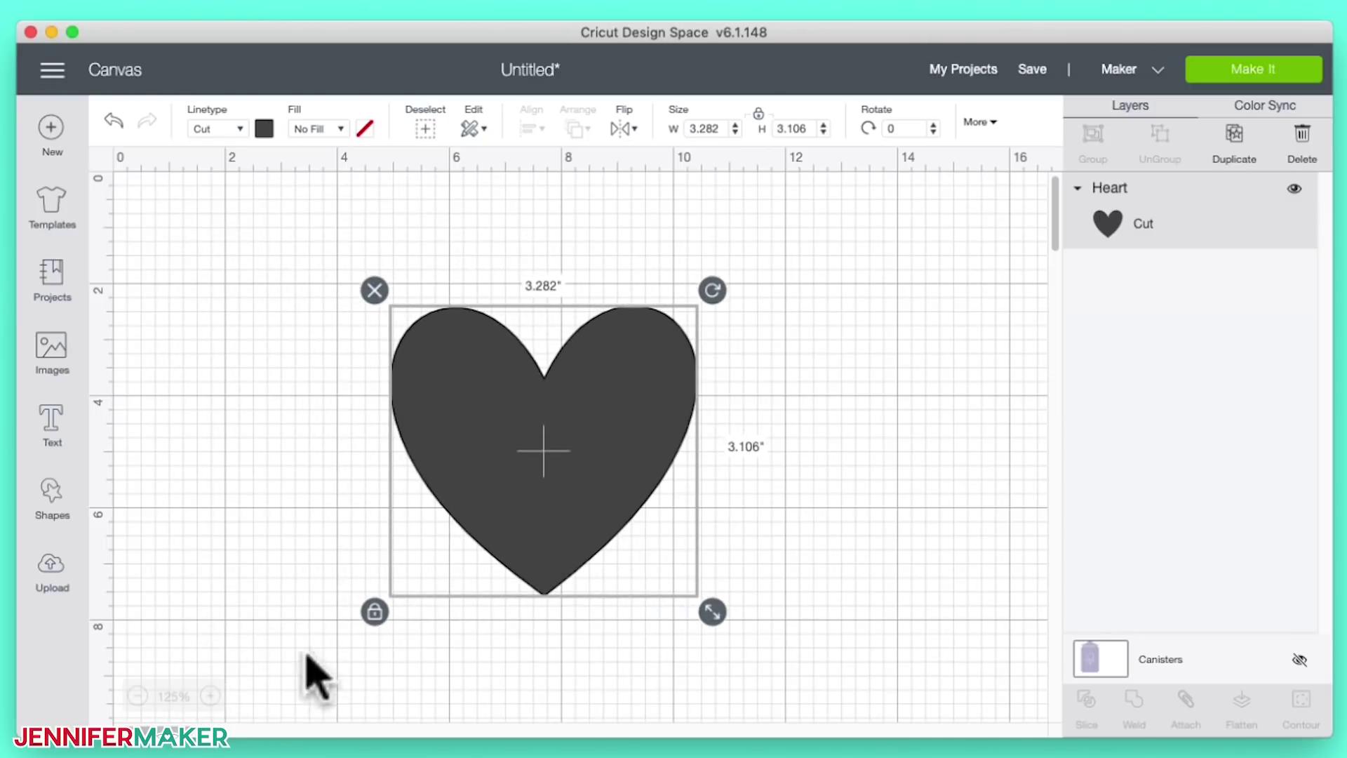
{"action": "left_click", "coordinate": [210, 696]}
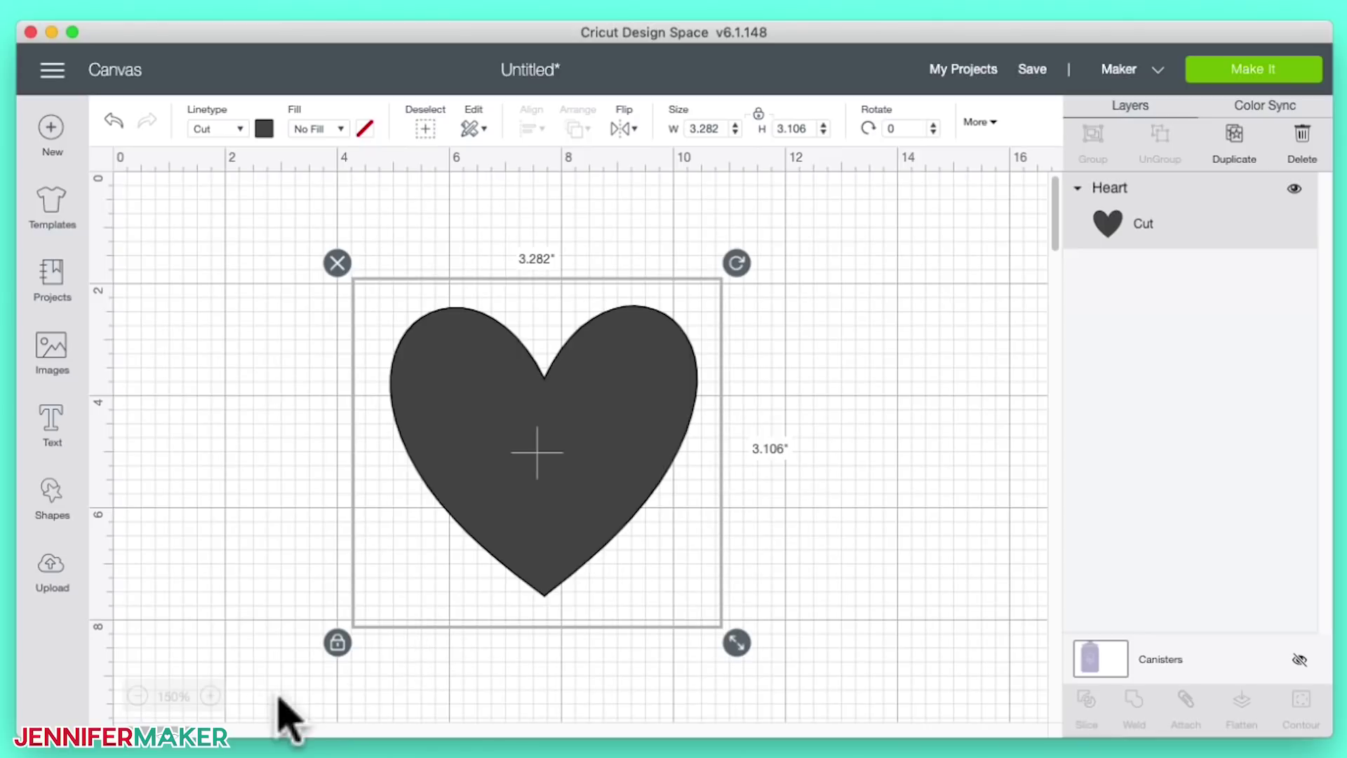
{"action": "left_click", "coordinate": [210, 695]}
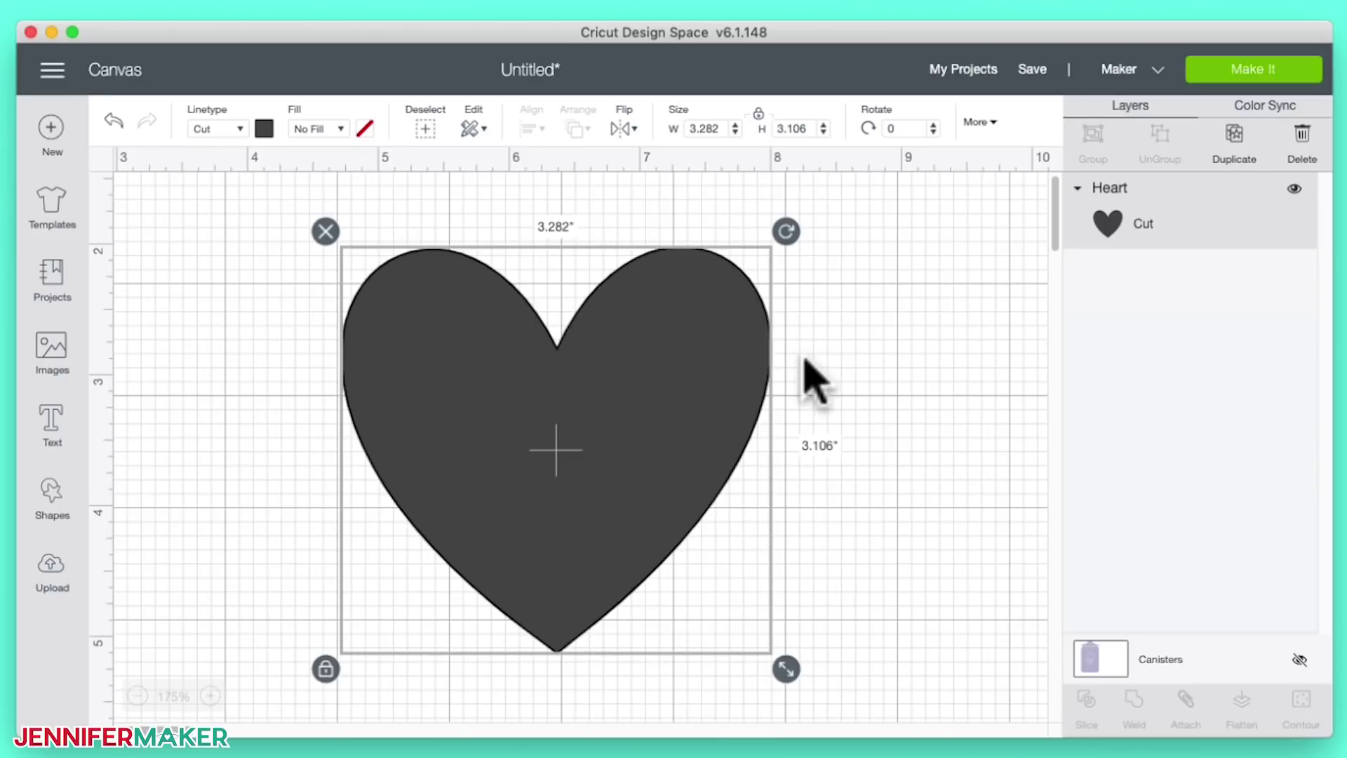
Step: Deselect and reselect the heart to examine its layer highlighting, and clear the selection
{"action": "left_click", "coordinate": [874, 372]}
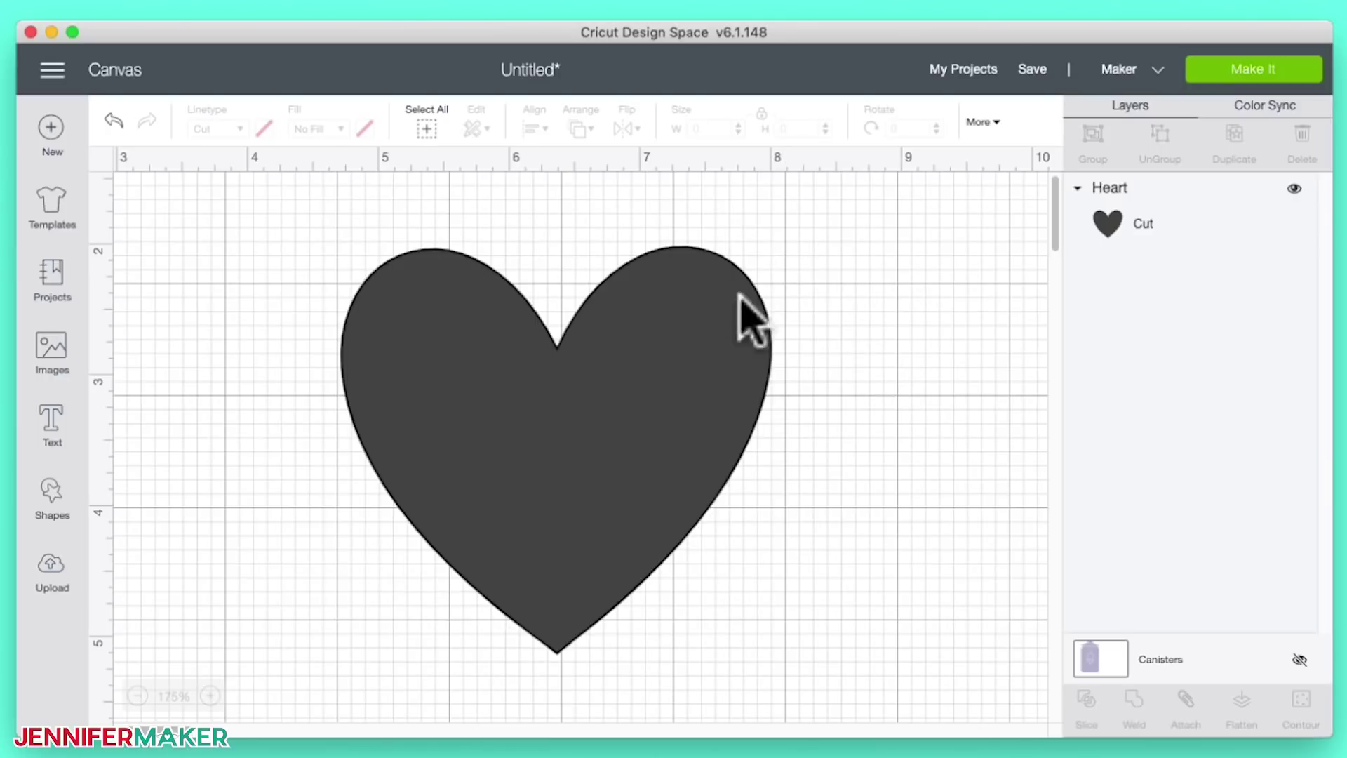
{"action": "left_click", "coordinate": [619, 337]}
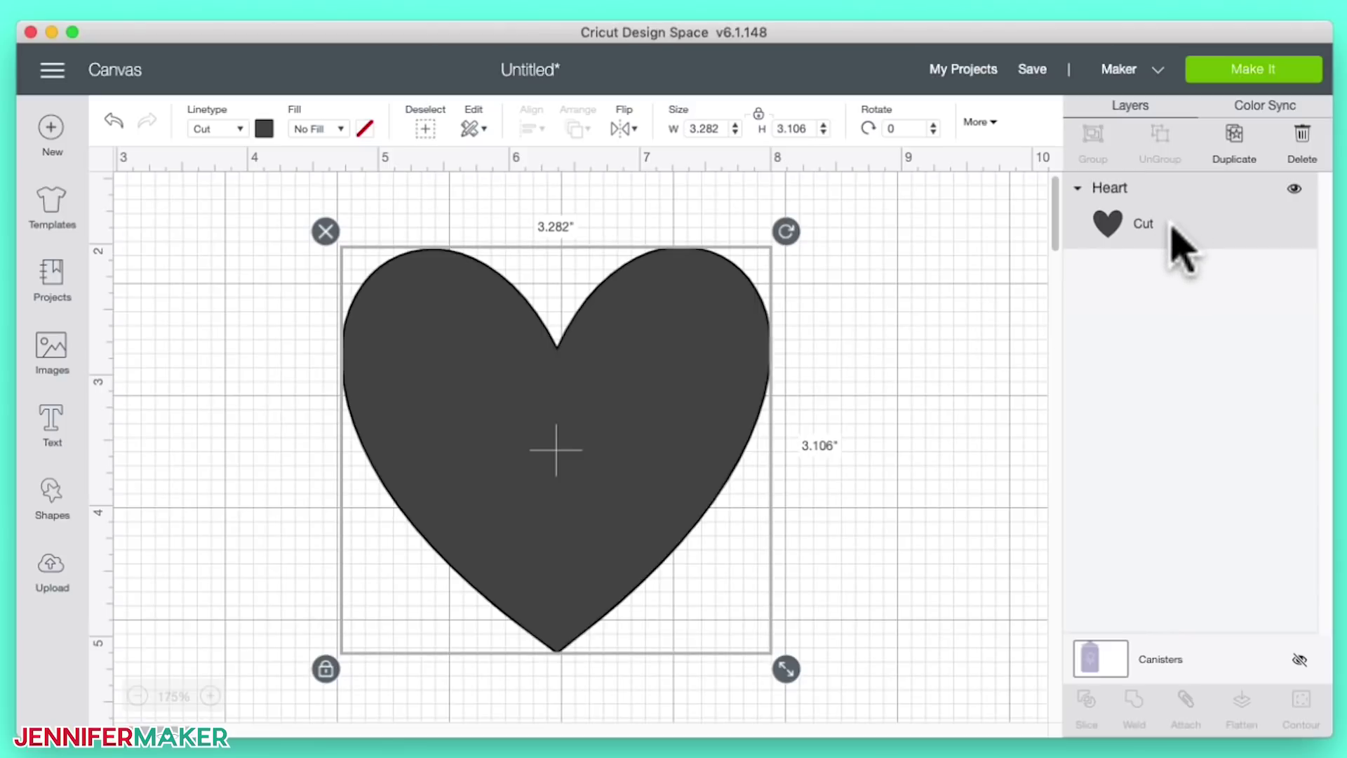
{"action": "left_click", "coordinate": [956, 365]}
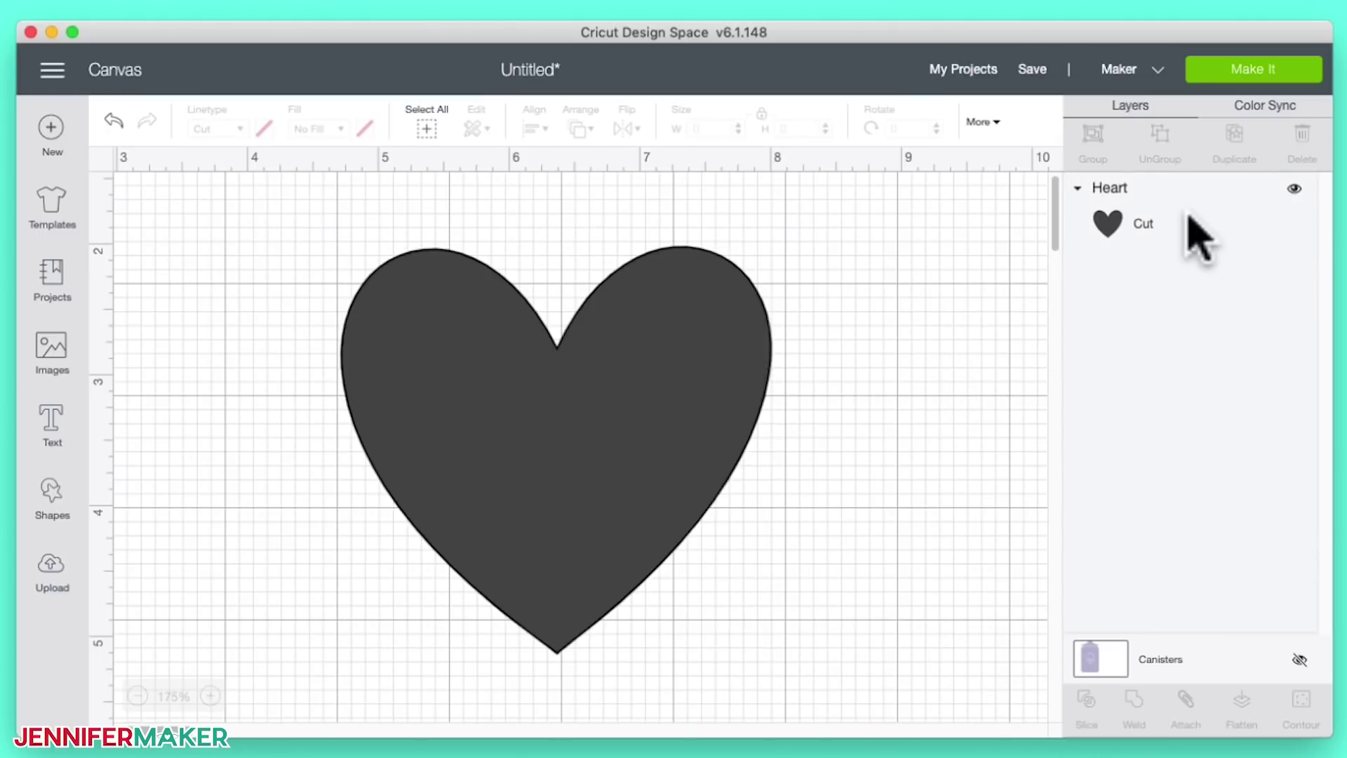
Step: Delete the heart from the canvas and undo the deletion
{"action": "left_click", "coordinate": [672, 431]}
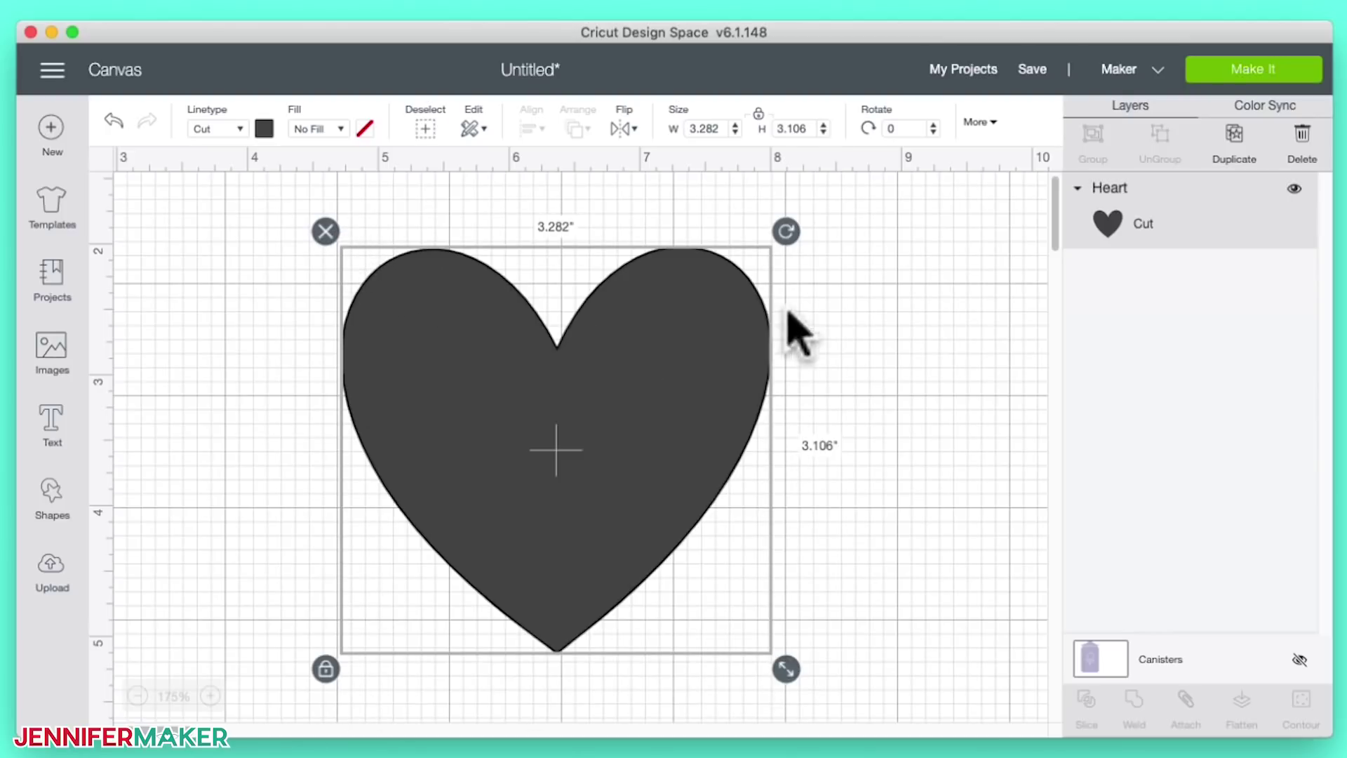
{"action": "left_click", "coordinate": [325, 232]}
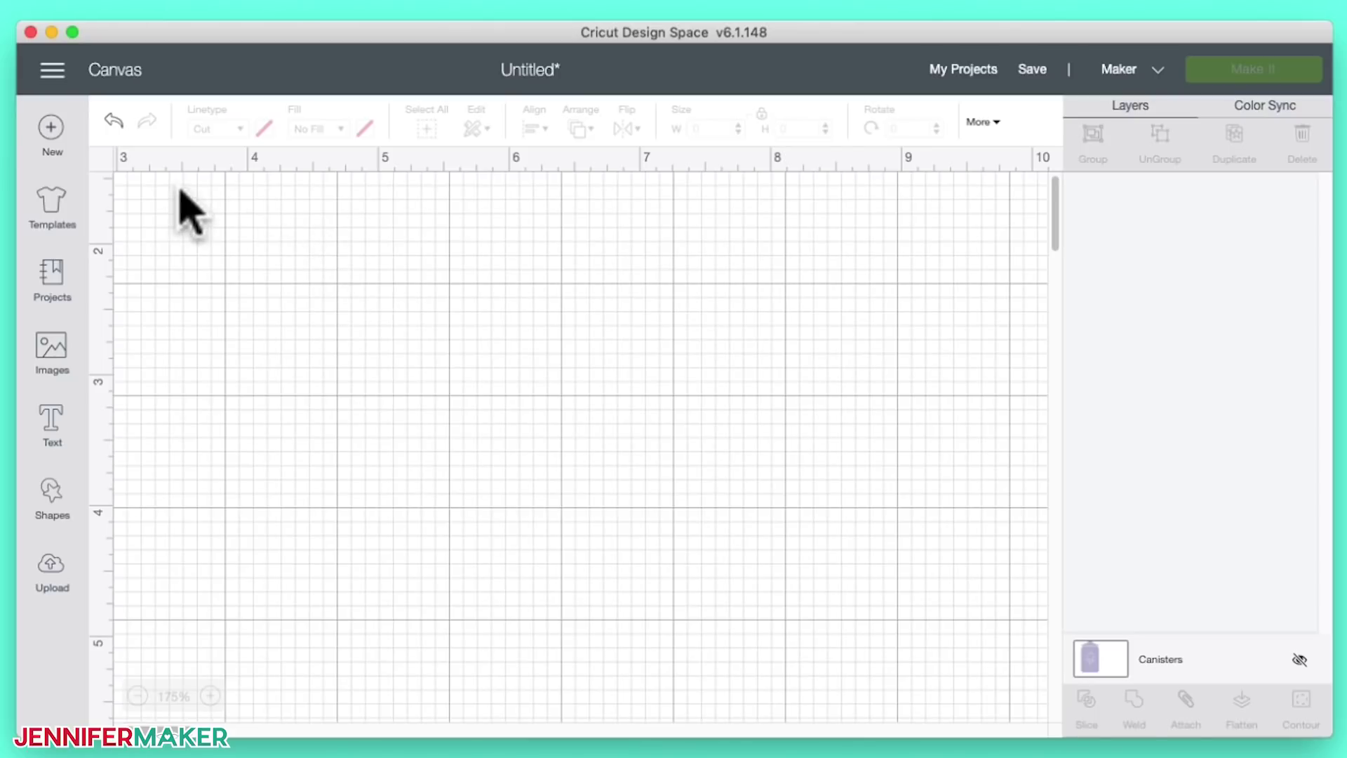
{"action": "left_click", "coordinate": [112, 125]}
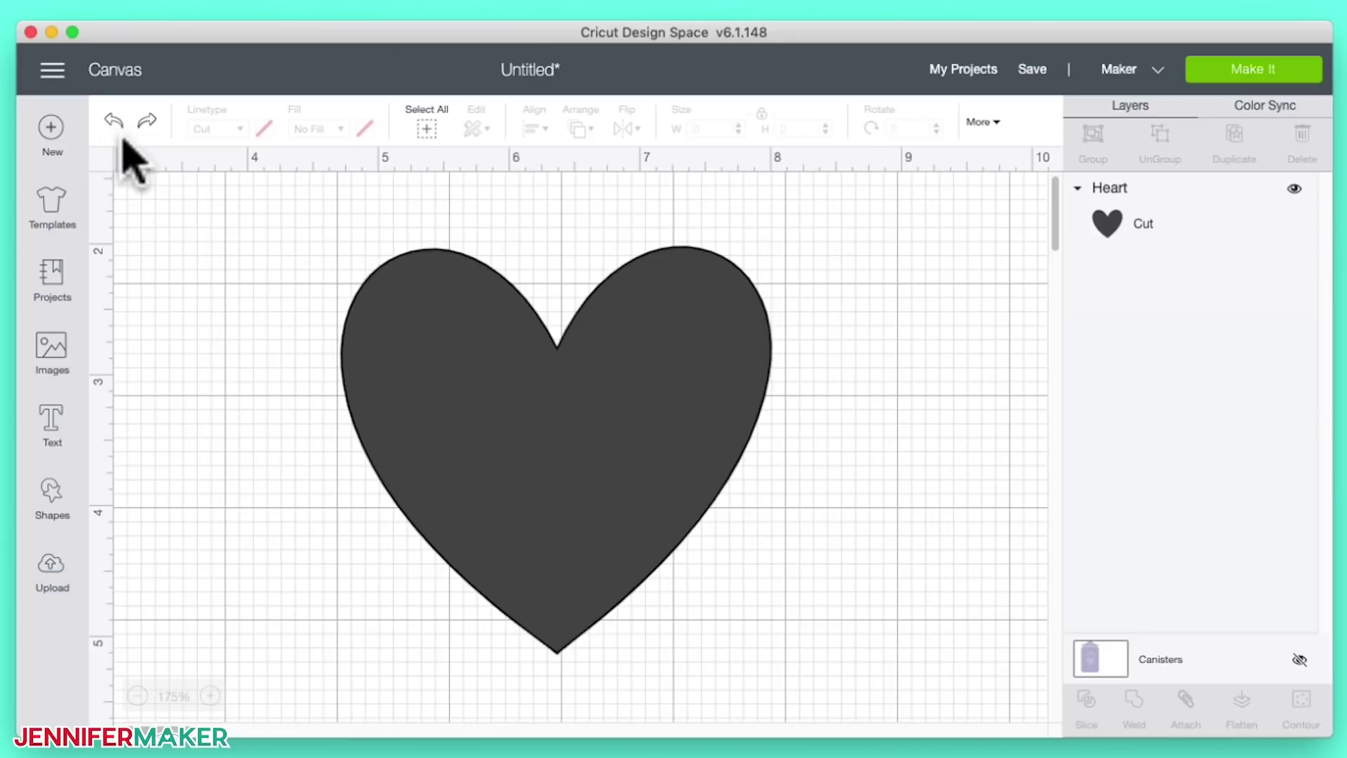
Step: Rotate the heart 90° clockwise and back upright, and scale it proportionally to about 3.157" wide by 2.988" high
{"action": "left_click", "coordinate": [633, 463]}
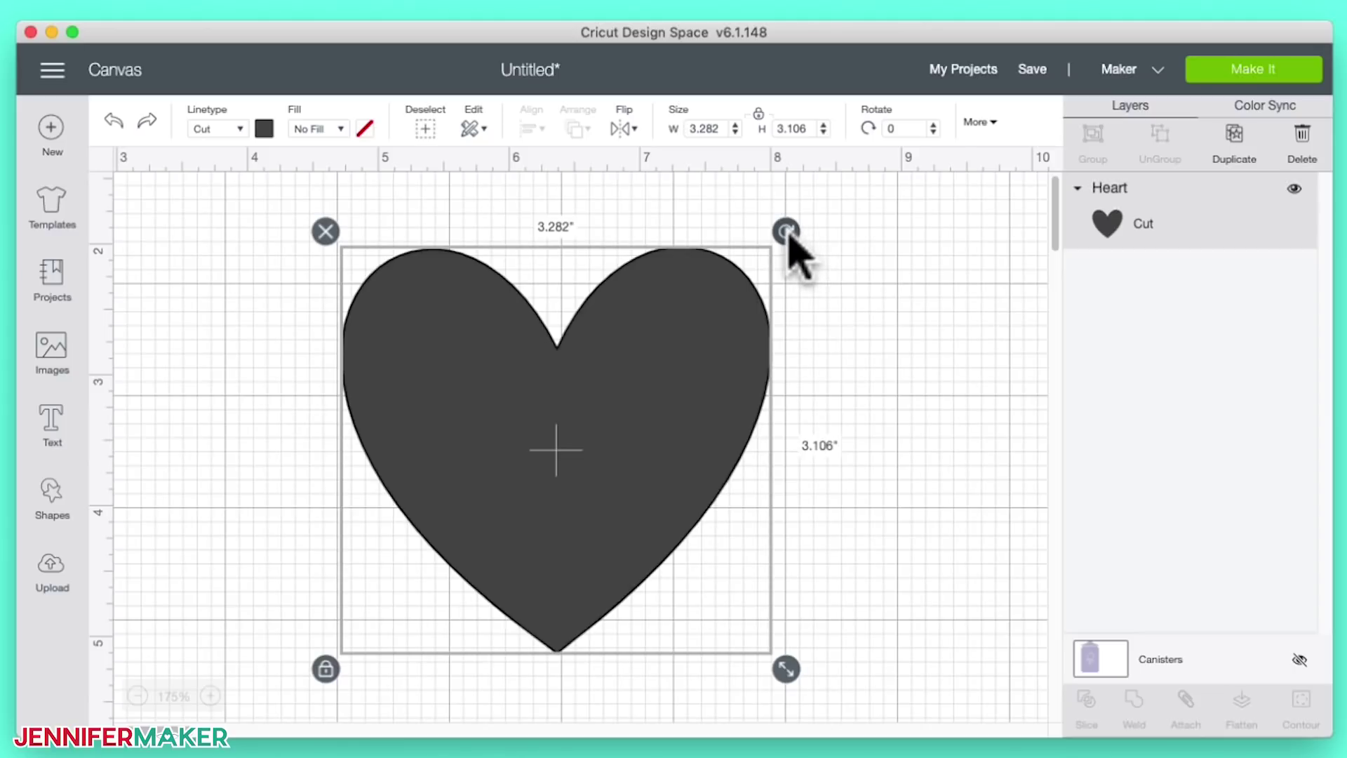
{"action": "left_click_drag", "start_coordinate": [786, 232], "coordinate": [770, 288]}
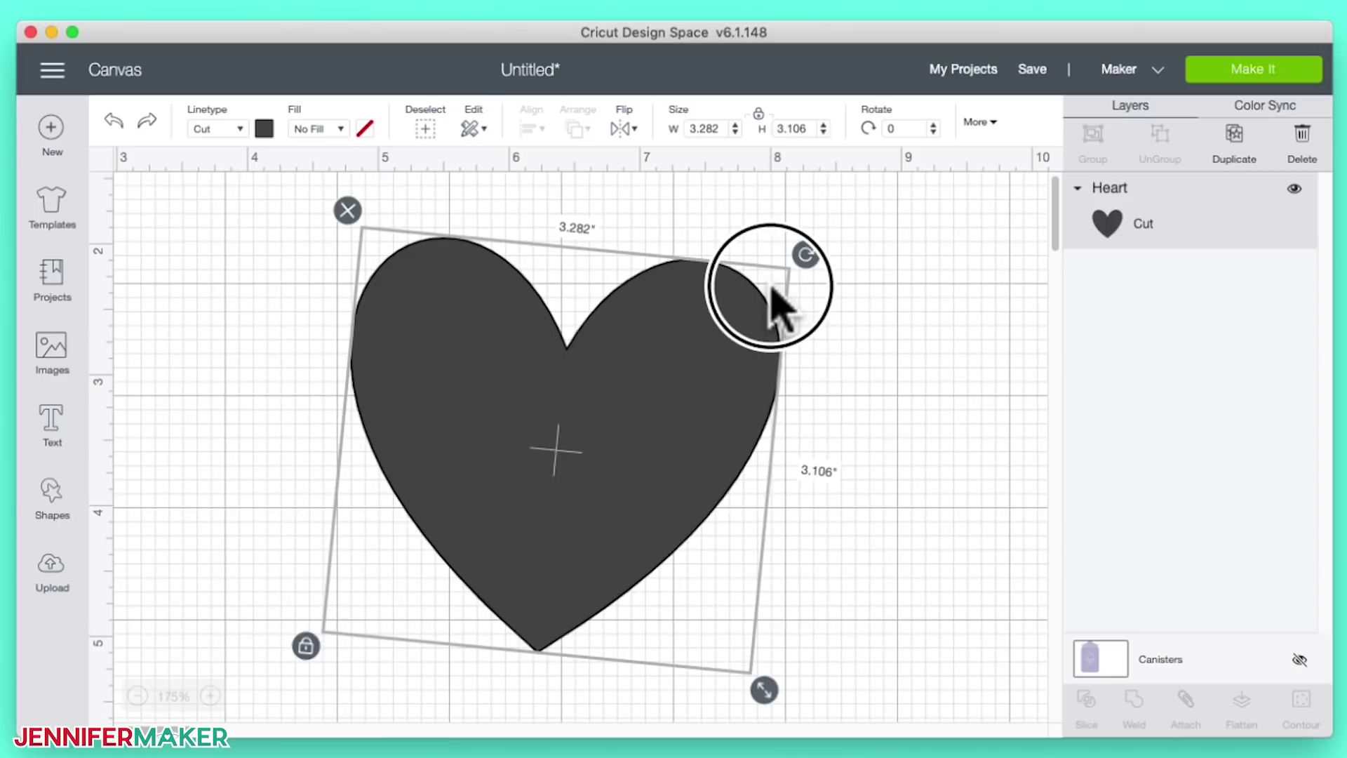
{"action": "left_click_drag", "start_coordinate": [770, 287], "coordinate": [668, 550]}
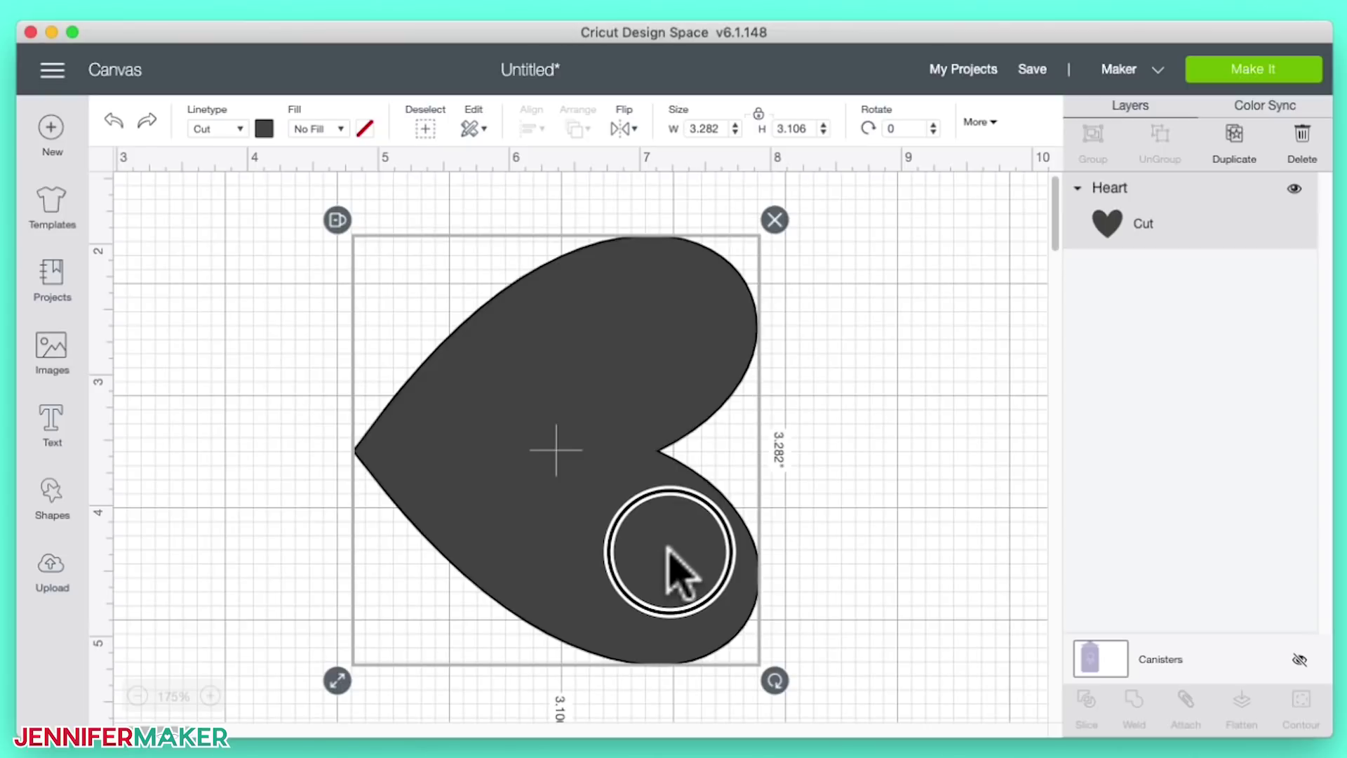
{"action": "left_click_drag", "start_coordinate": [668, 547], "coordinate": [767, 255]}
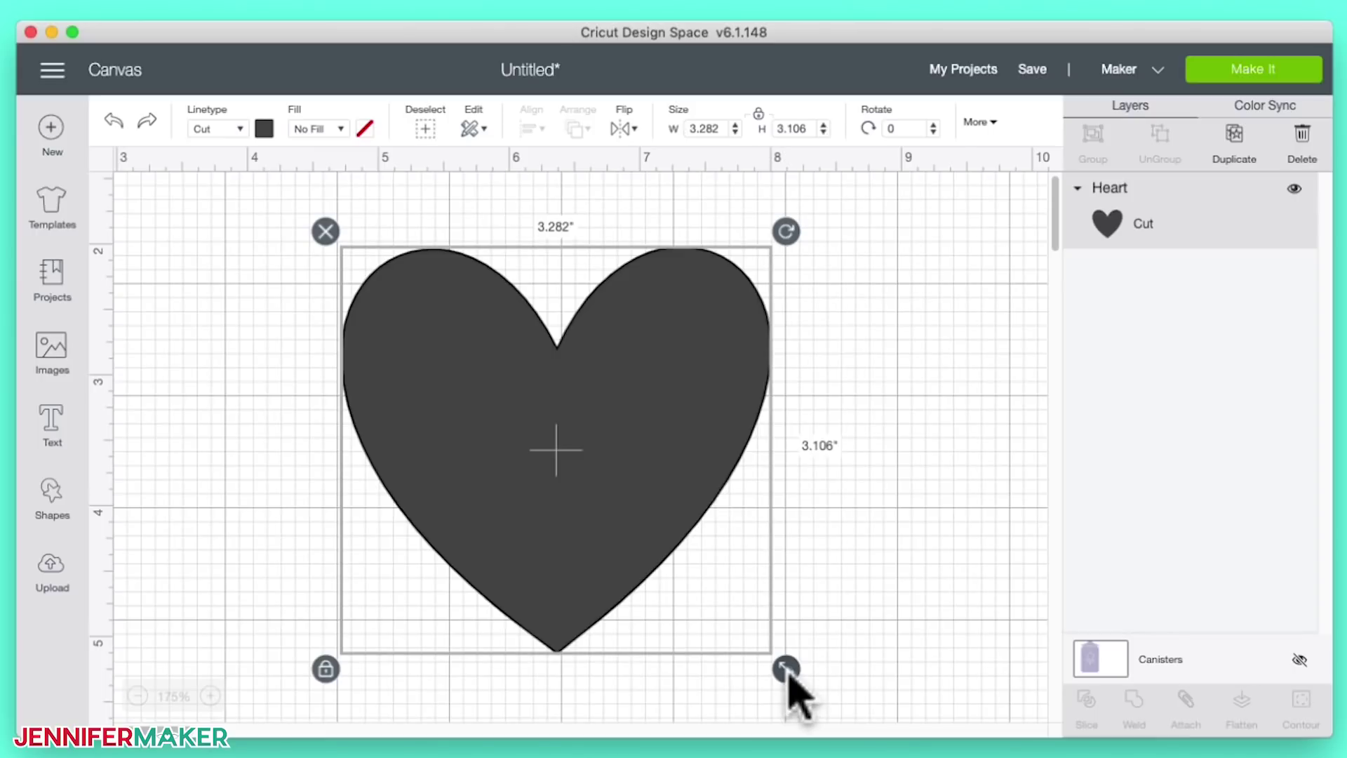
{"action": "left_click_drag", "start_coordinate": [788, 672], "coordinate": [771, 583]}
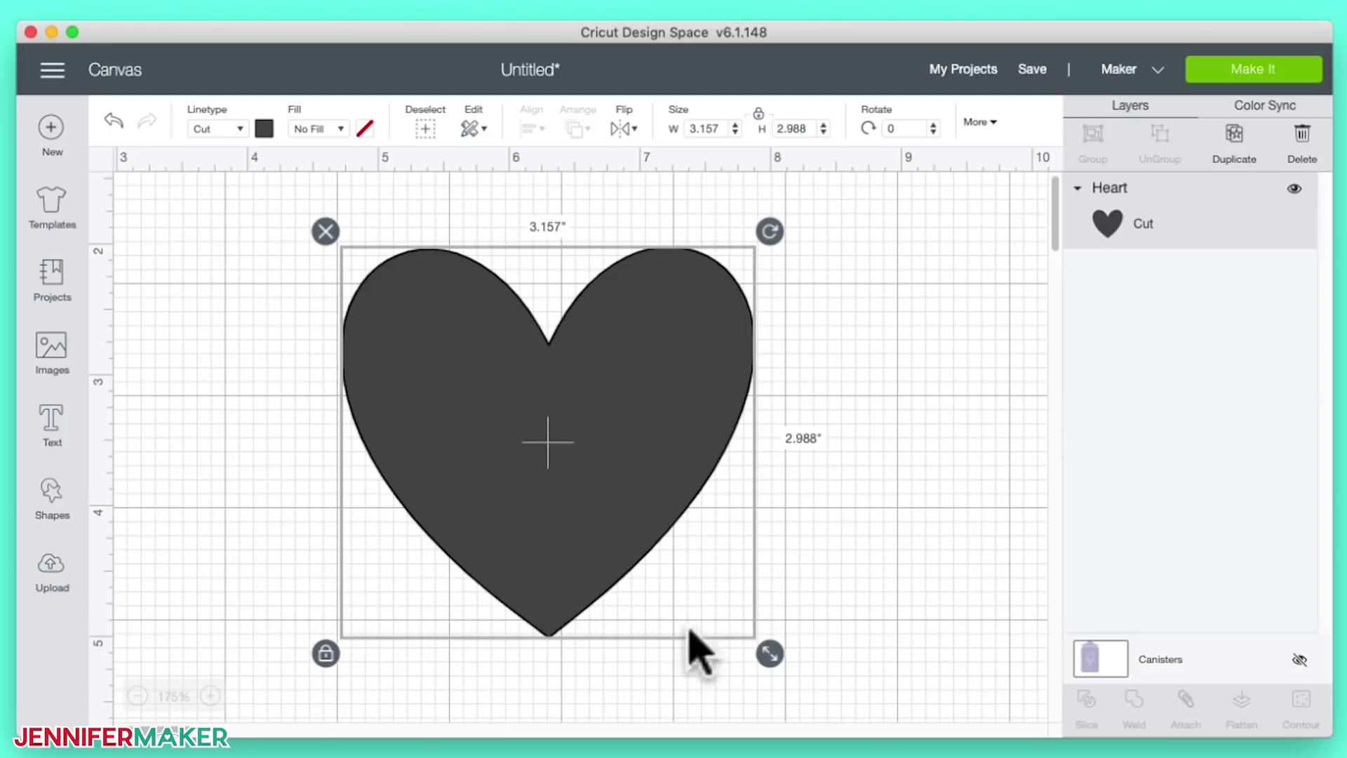
Step: Try stretching the heart with its proportions unlocked to about 3.144" wide by 2.849" high, and undo the change
{"action": "left_click", "coordinate": [327, 656]}
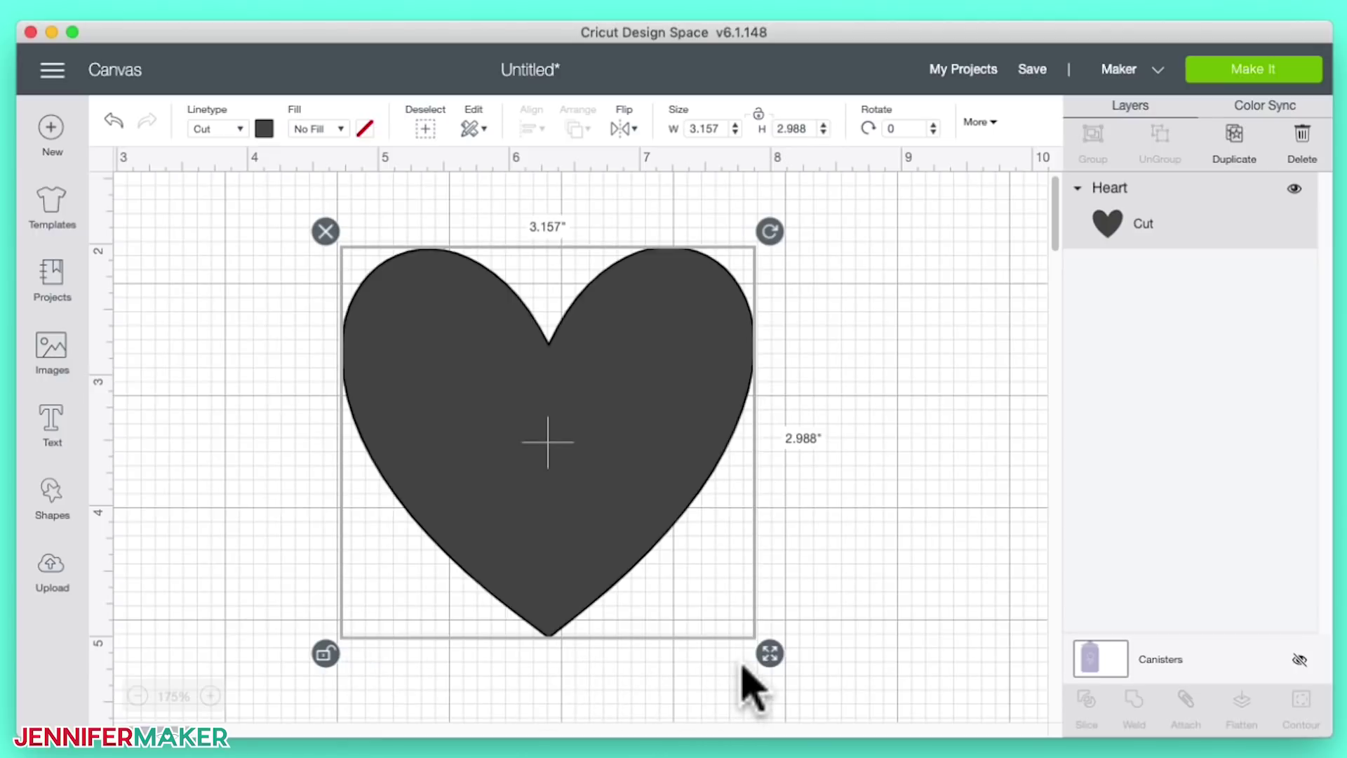
{"action": "left_click_drag", "start_coordinate": [770, 656], "coordinate": [972, 423]}
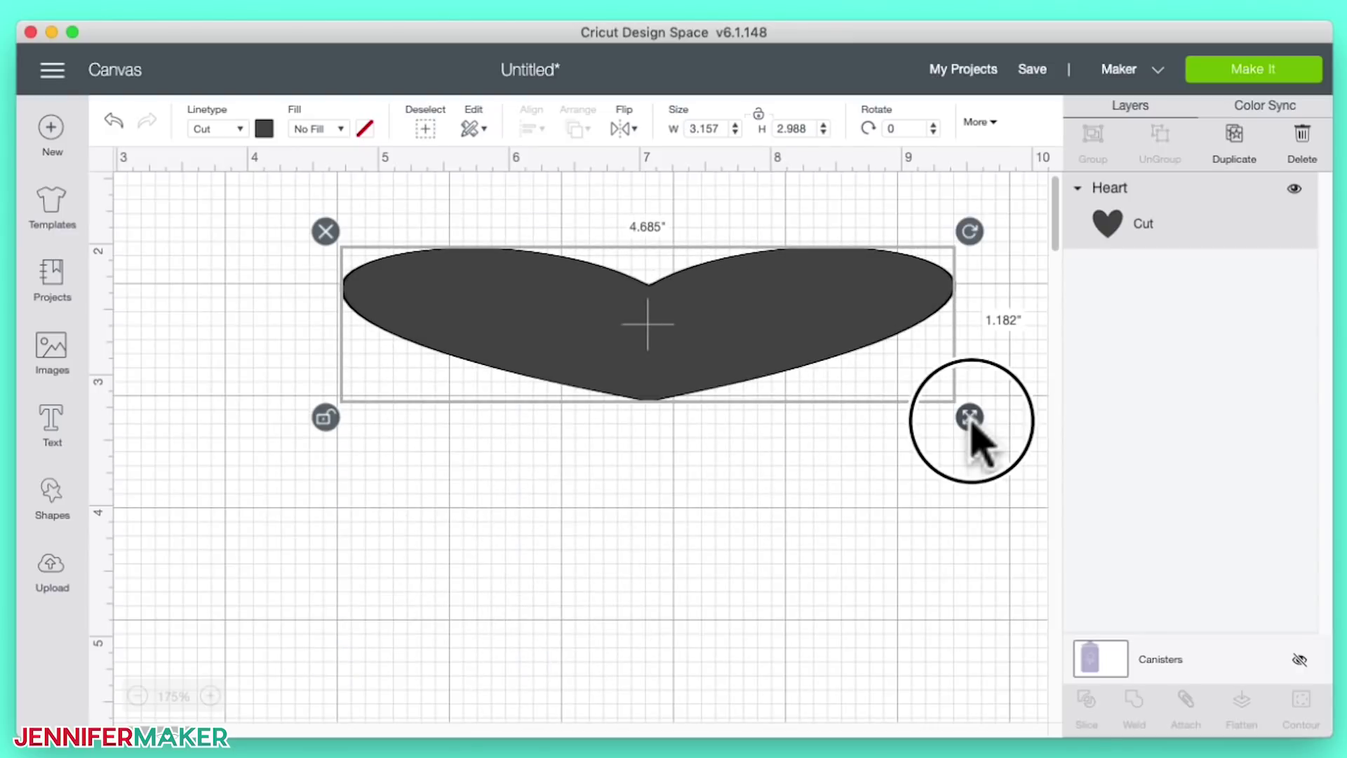
{"action": "left_click_drag", "start_coordinate": [973, 423], "coordinate": [769, 635]}
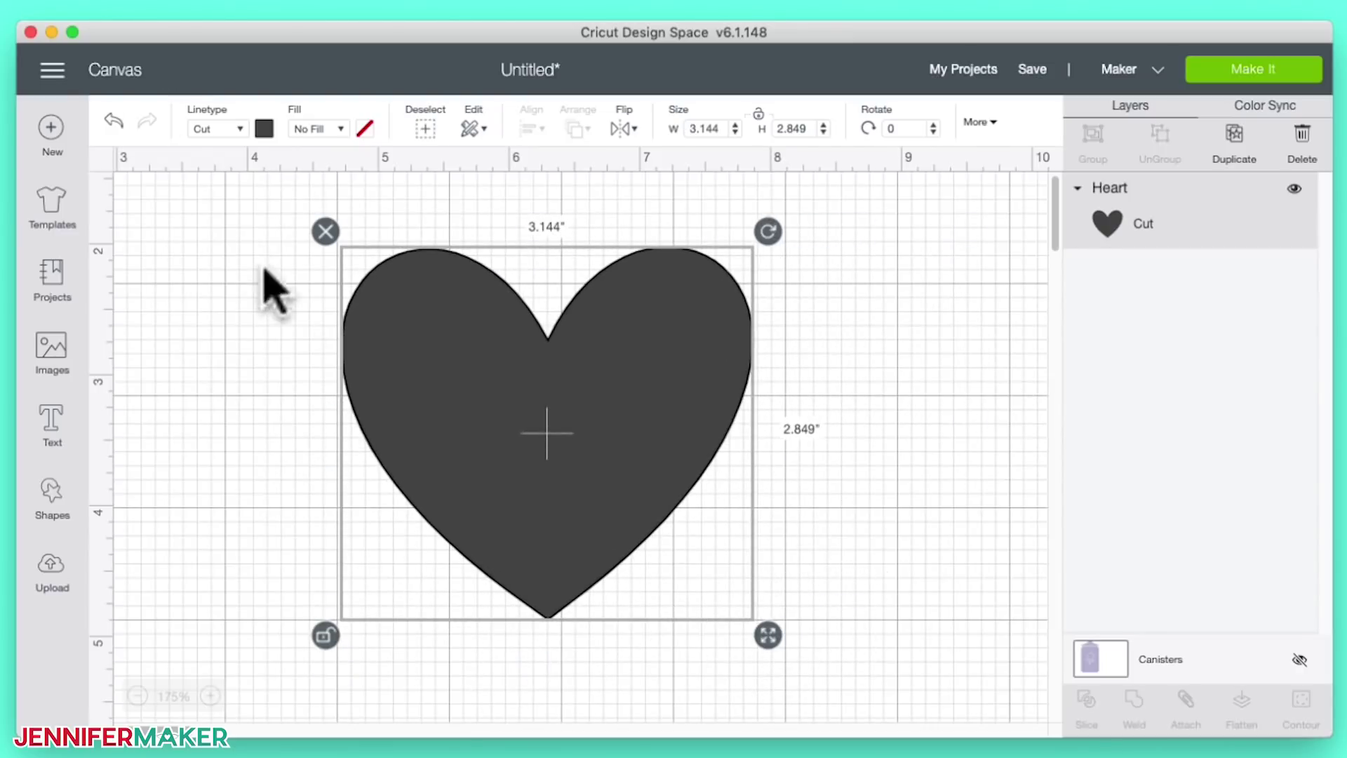
{"action": "left_click", "coordinate": [113, 120]}
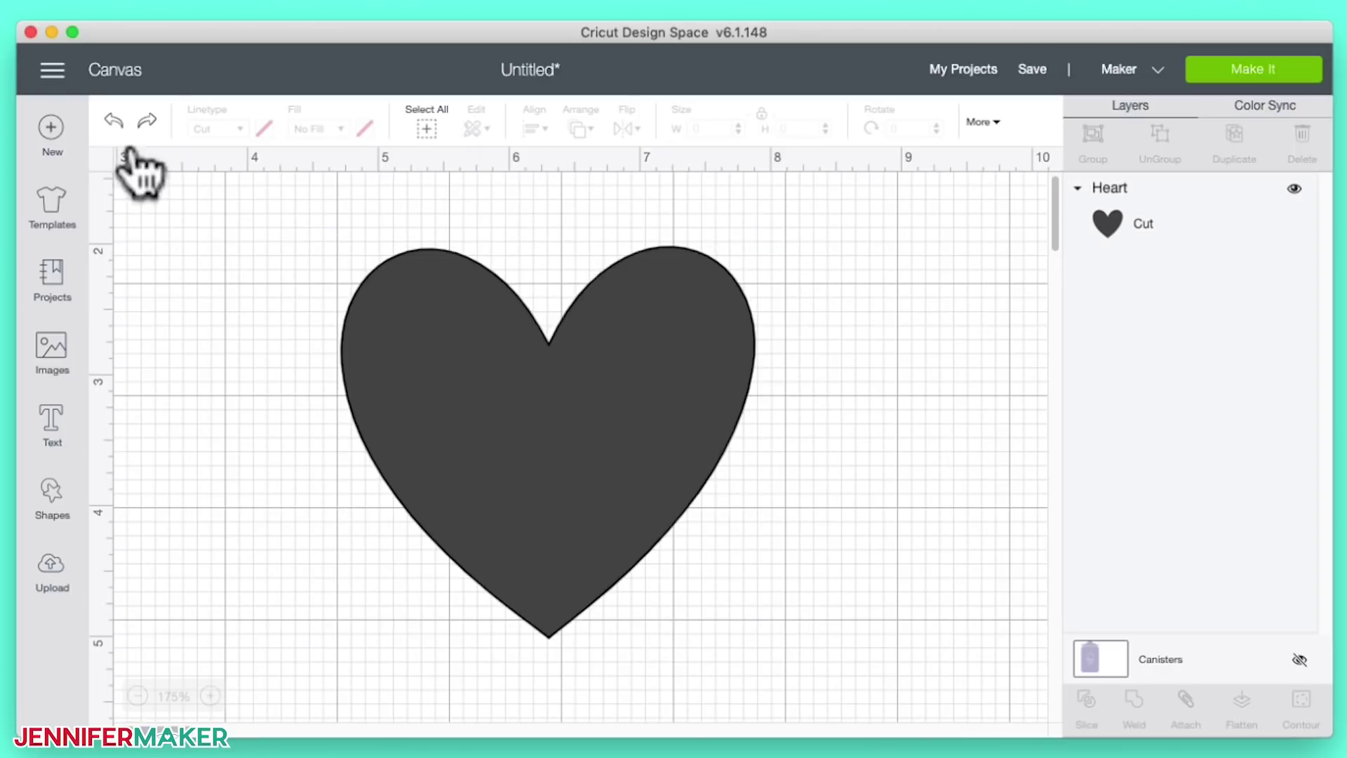
Step: Select the heart and set its material color to the bright red swatch
{"action": "left_click", "coordinate": [542, 464]}
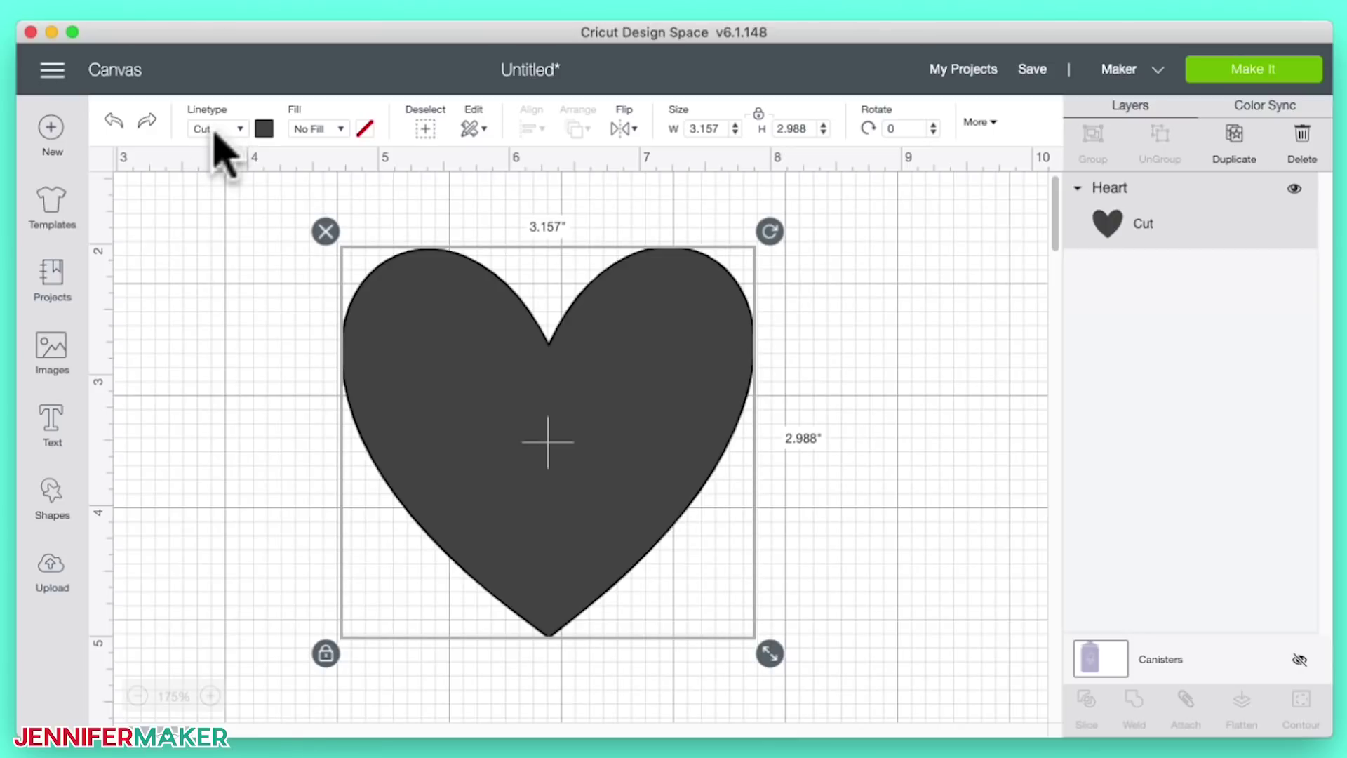
{"action": "left_click", "coordinate": [264, 130]}
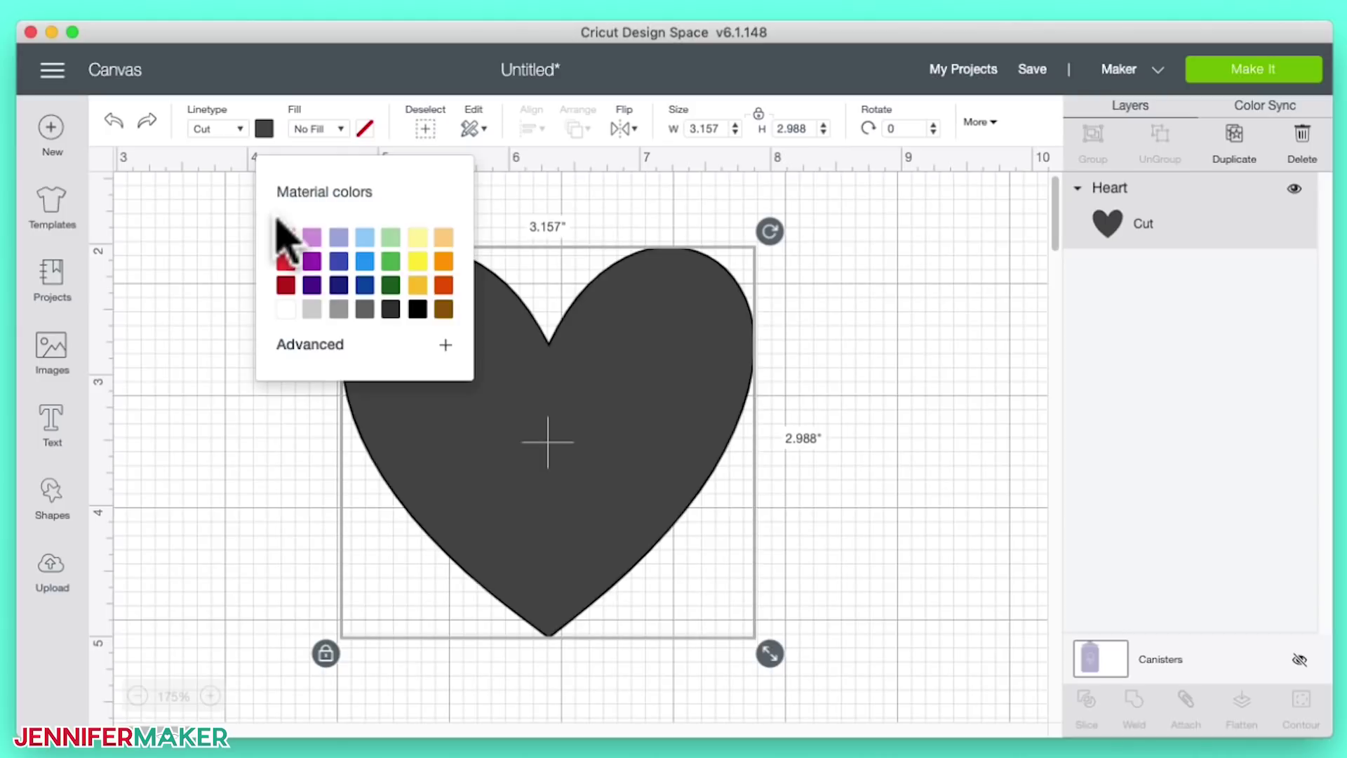
{"action": "left_click", "coordinate": [286, 264]}
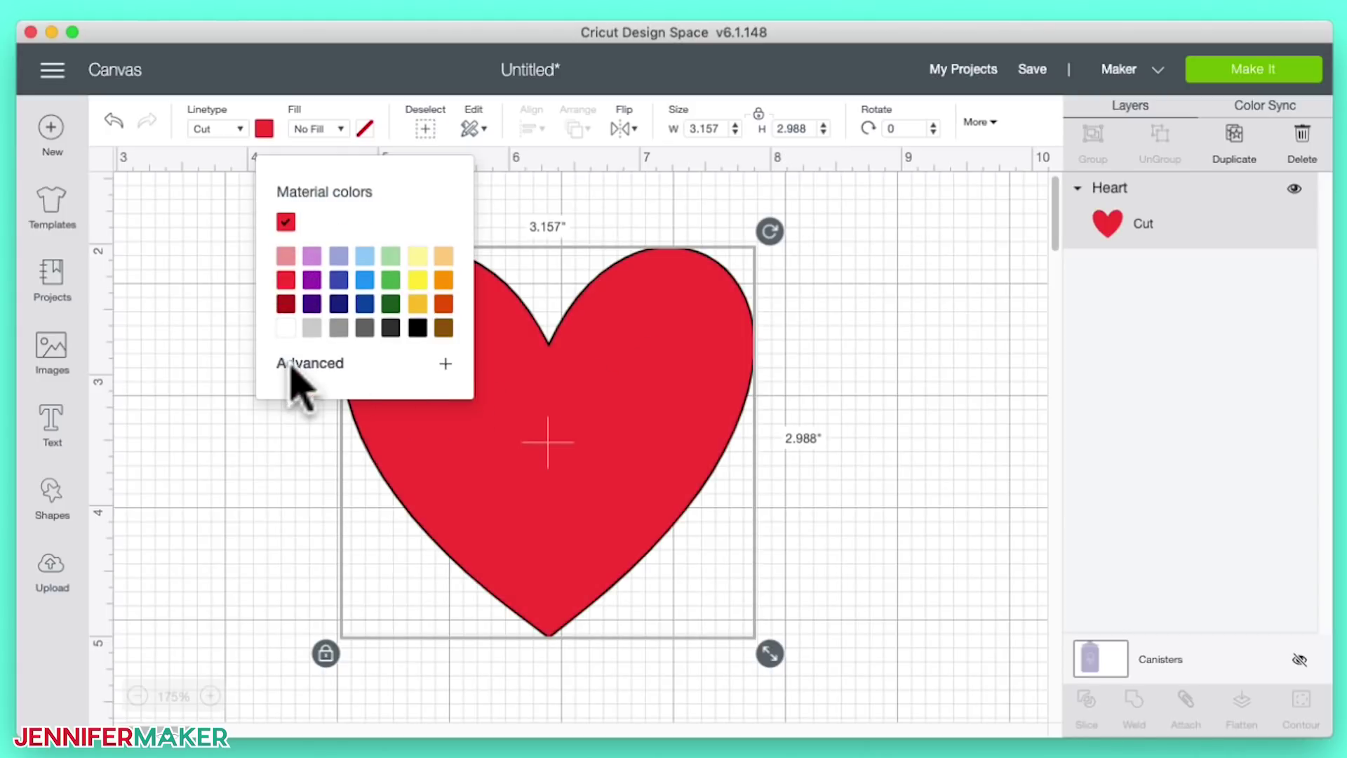
Step: Try the custom material color #ff6666 on the heart and return it to the bright red
{"action": "left_click", "coordinate": [446, 365]}
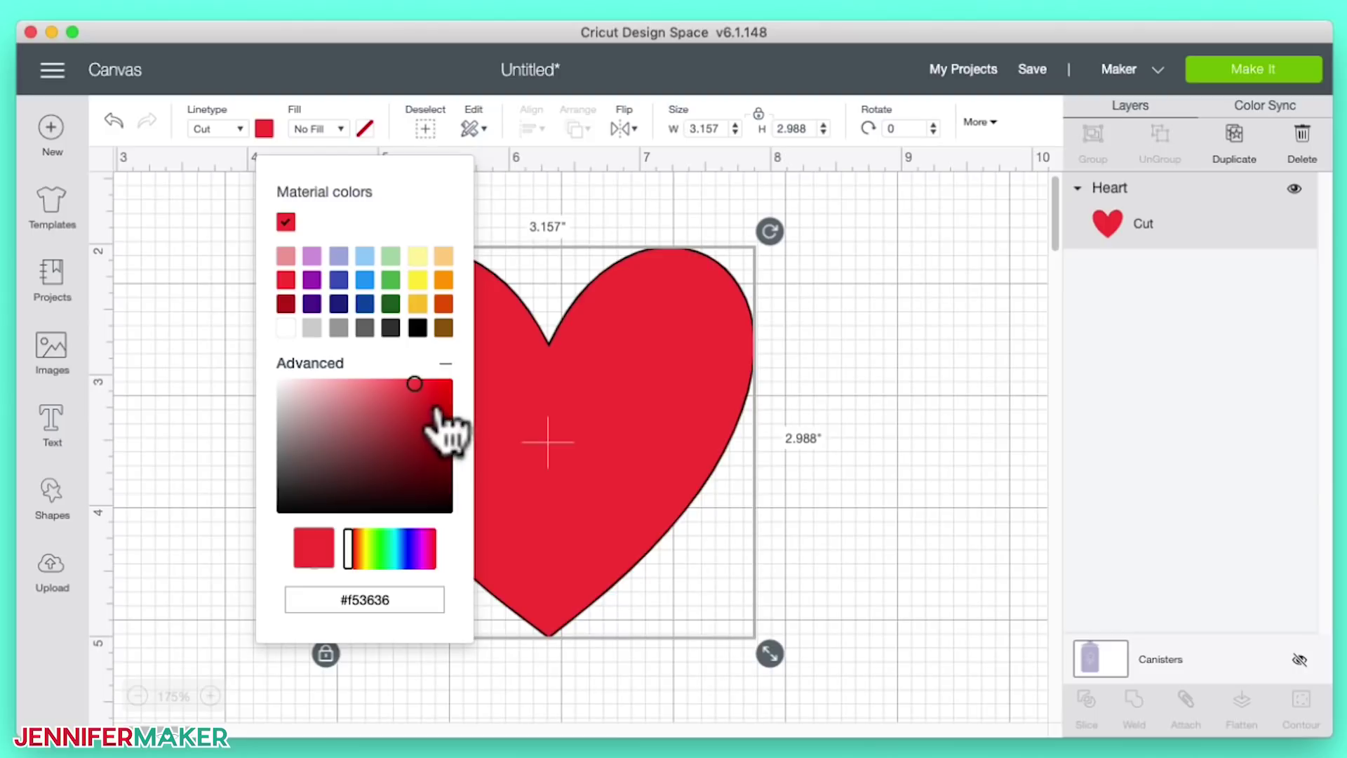
{"action": "left_click", "coordinate": [383, 379]}
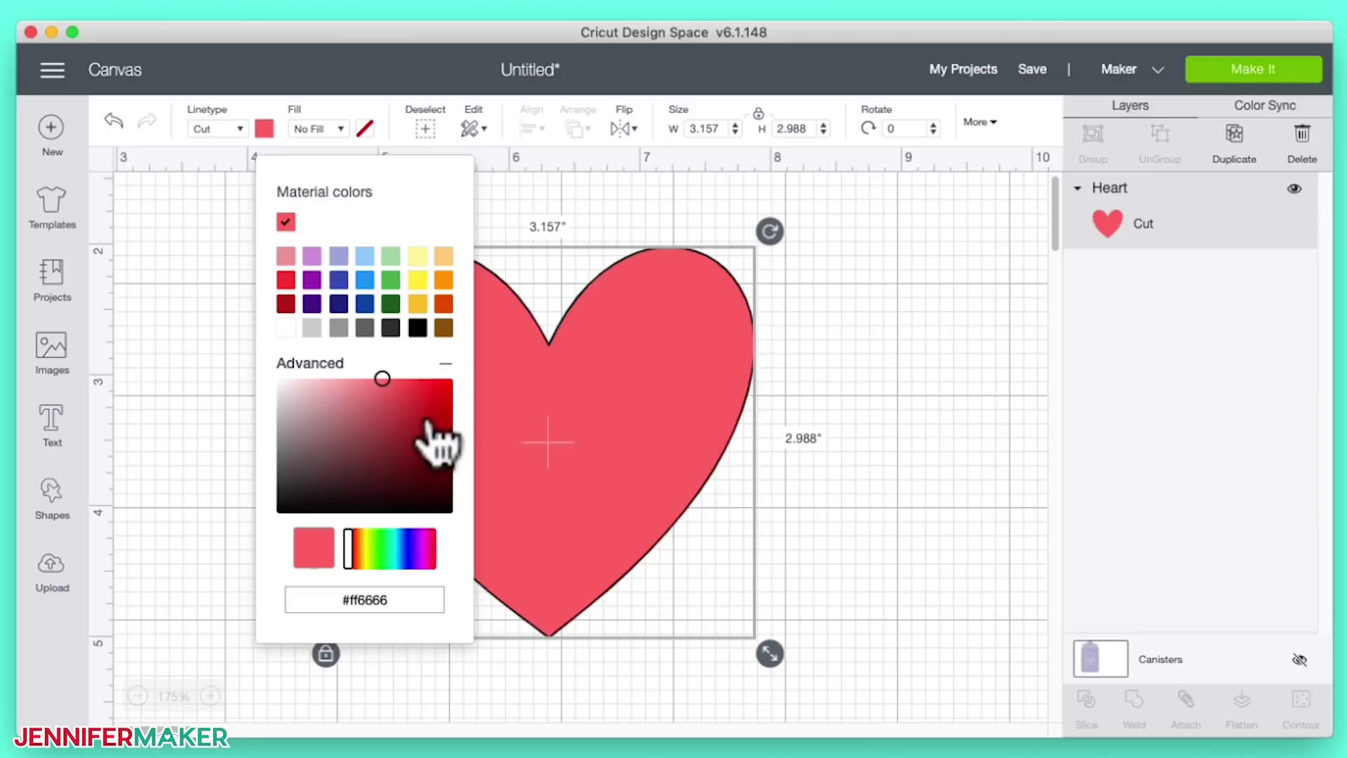
{"action": "mouse_move", "coordinate": [347, 547]}
{"action": "left_mouse_down"}
{"action": "mouse_move", "coordinate": [424, 553]}
{"action": "mouse_move", "coordinate": [344, 553]}
{"action": "mouse_move", "coordinate": [385, 566]}
{"action": "mouse_move", "coordinate": [348, 554]}
{"action": "left_mouse_up"}
{"action": "left_click", "coordinate": [231, 239]}
{"action": "left_click", "coordinate": [403, 357]}
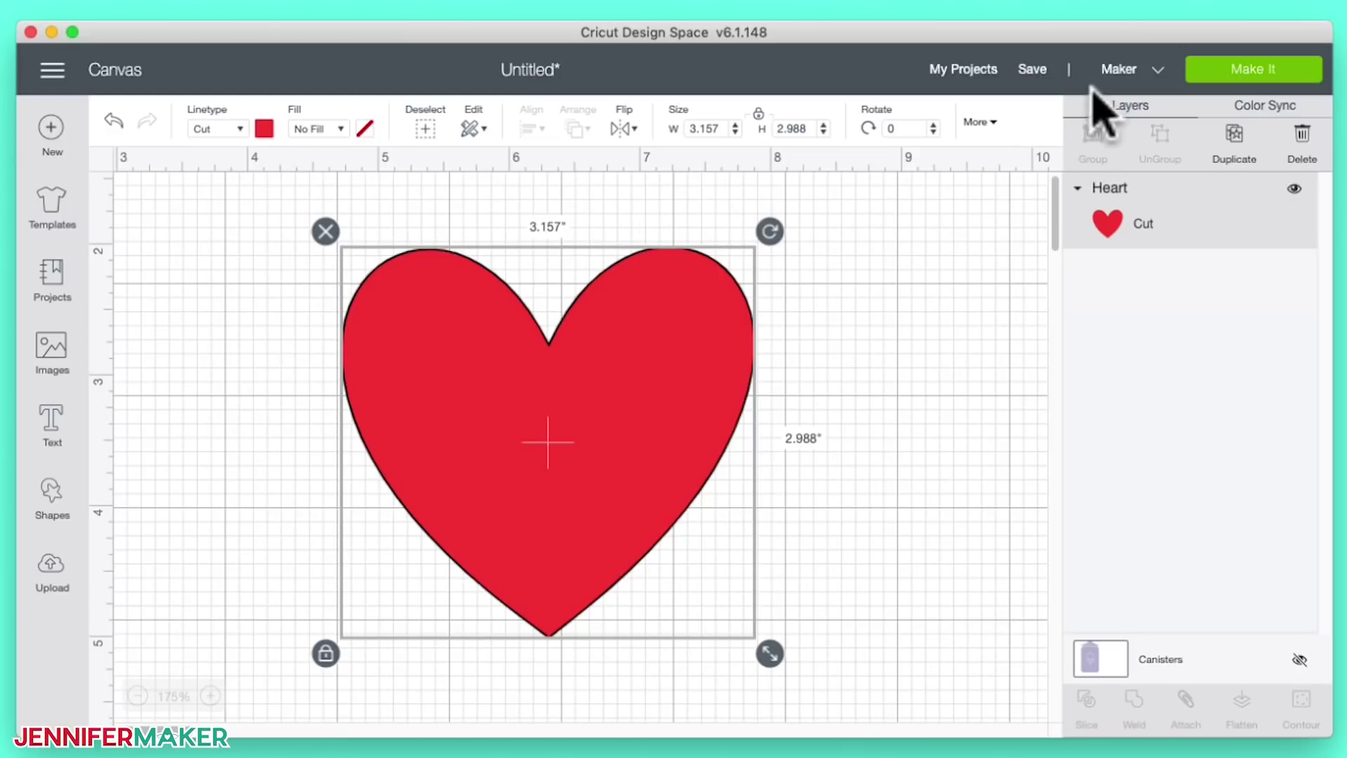
Step: View the Cricut machine types that the design experience can be optimized for, keeping Cricut Maker
{"action": "left_click", "coordinate": [1124, 70]}
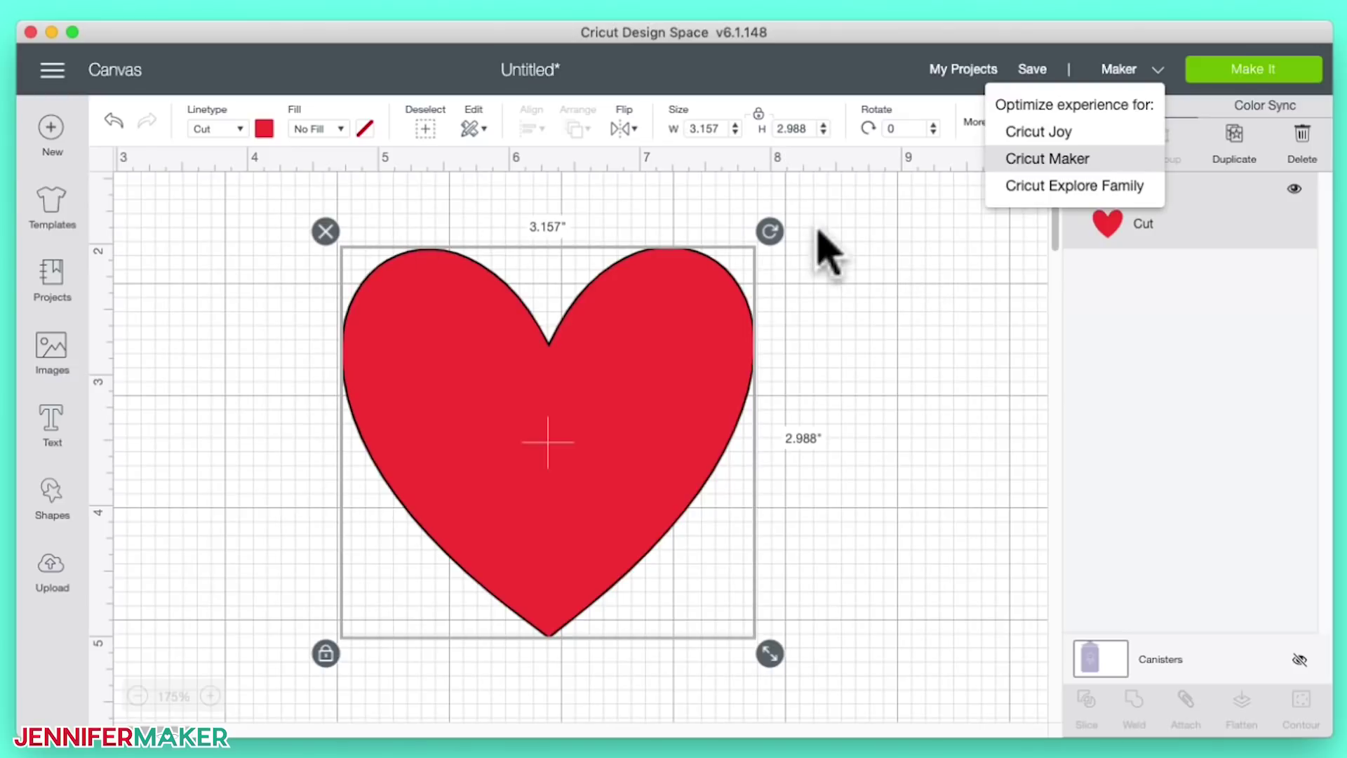
{"action": "left_click", "coordinate": [1154, 68]}
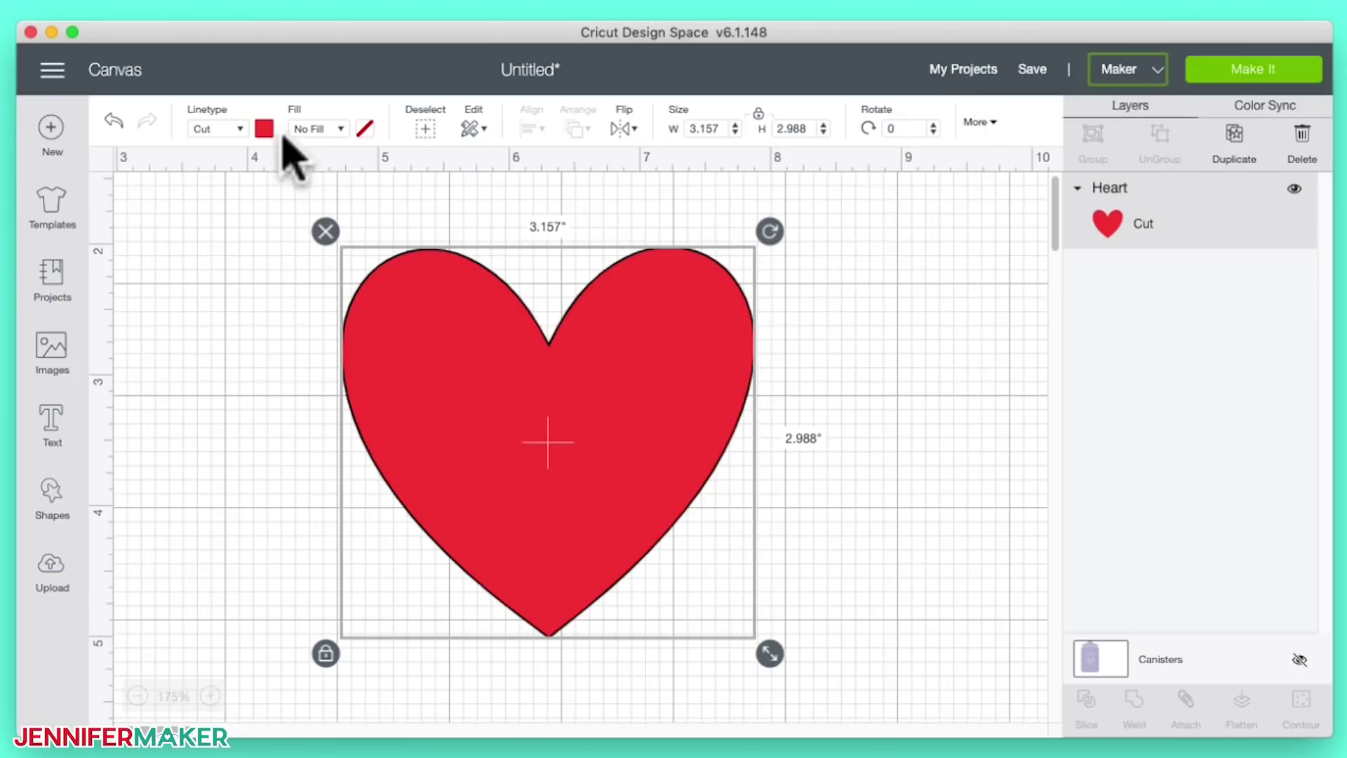
Step: Try the Draw, Score and Engrave linetypes on the heart one after another
{"action": "left_click", "coordinate": [240, 130]}
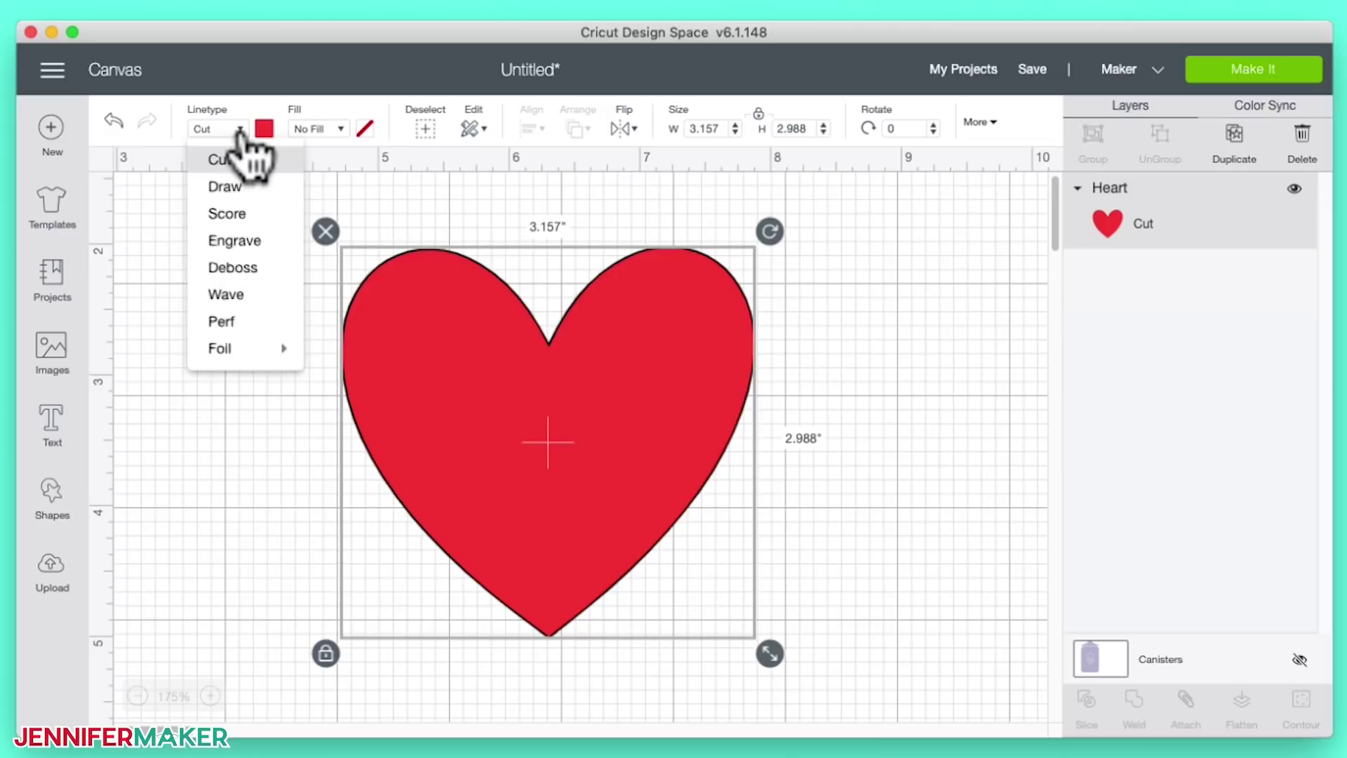
{"action": "mouse_move", "coordinate": [254, 348]}
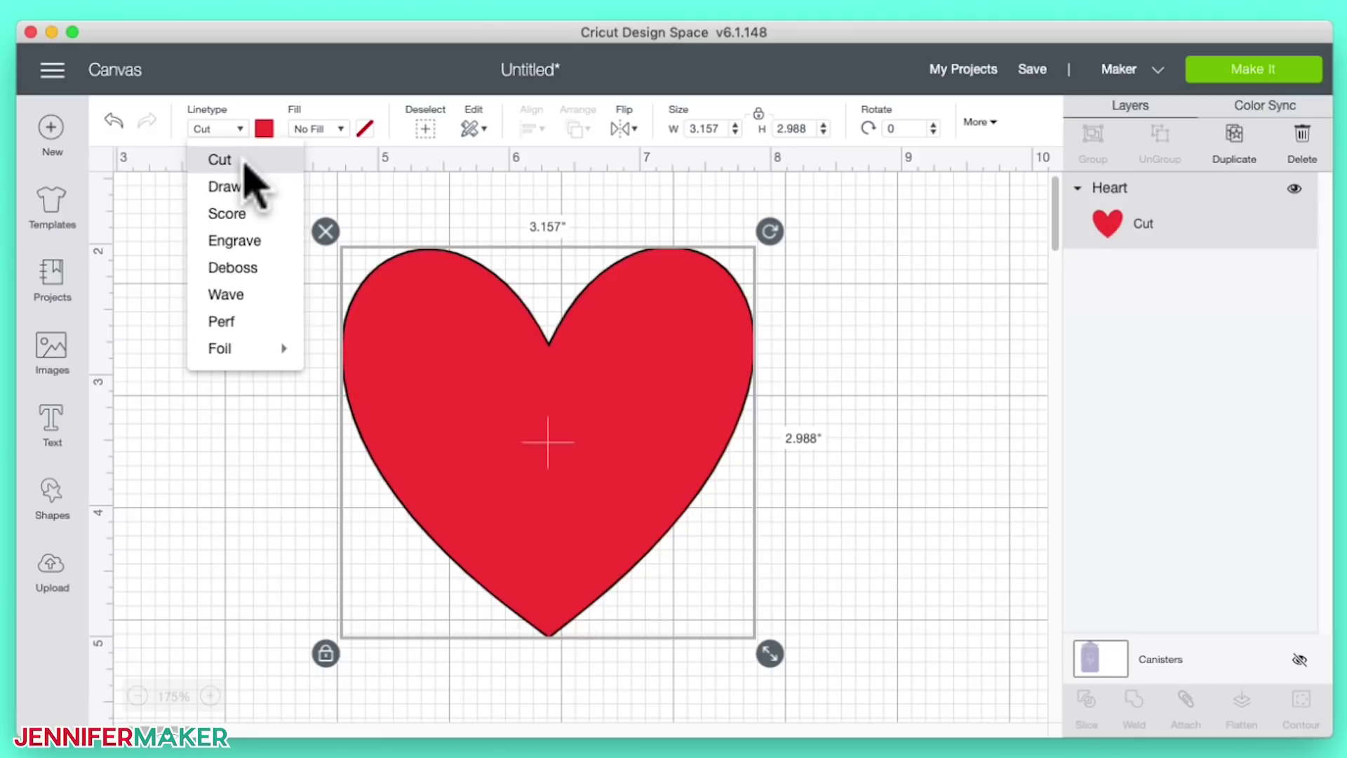
{"action": "left_click", "coordinate": [247, 187]}
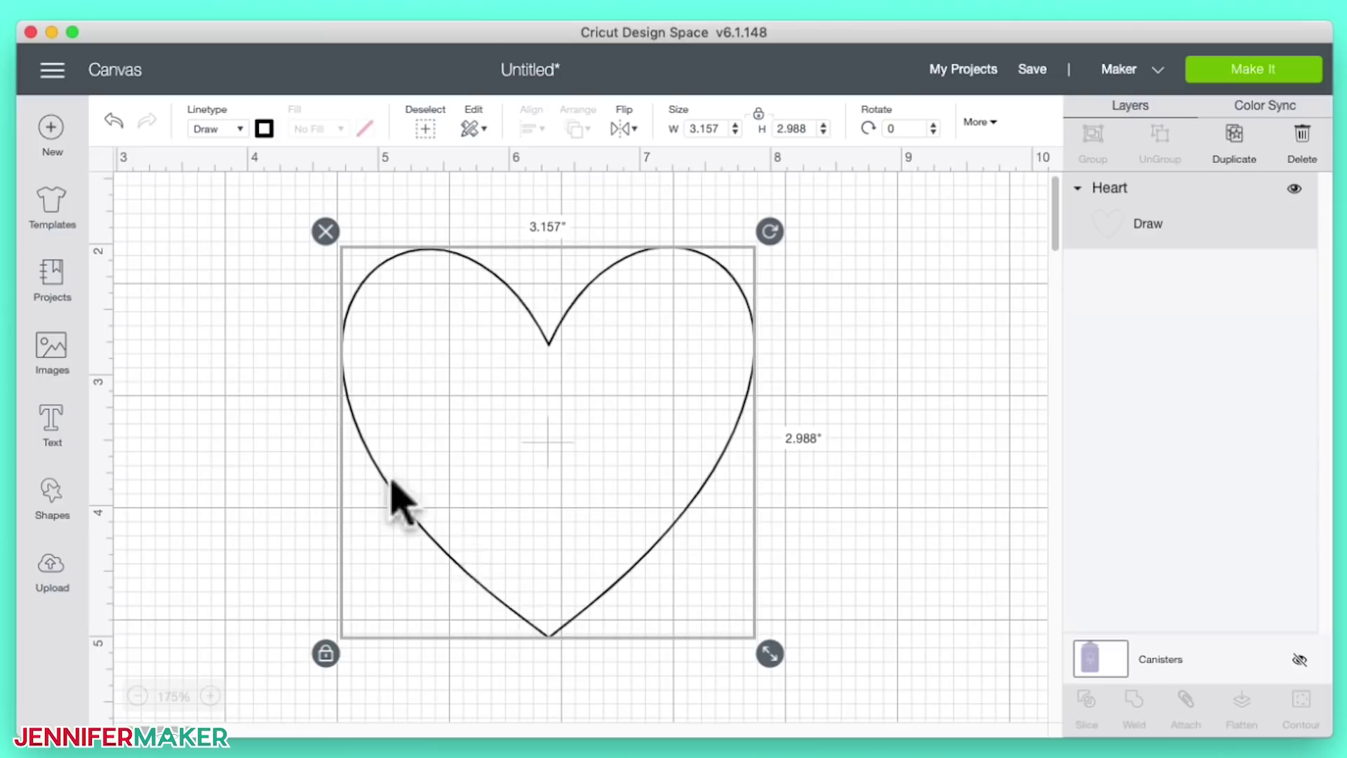
{"action": "left_click", "coordinate": [238, 130]}
{"action": "left_click", "coordinate": [248, 212]}
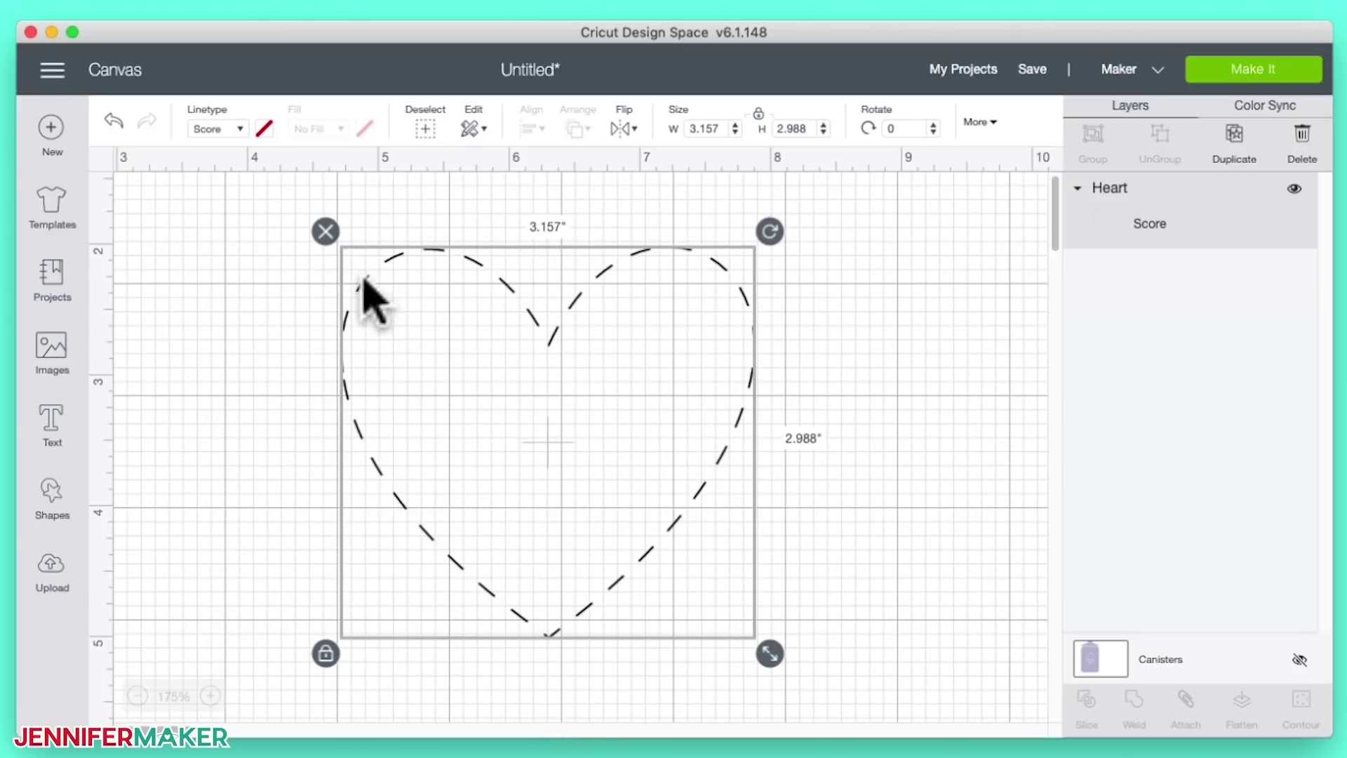
{"action": "left_click", "coordinate": [239, 130]}
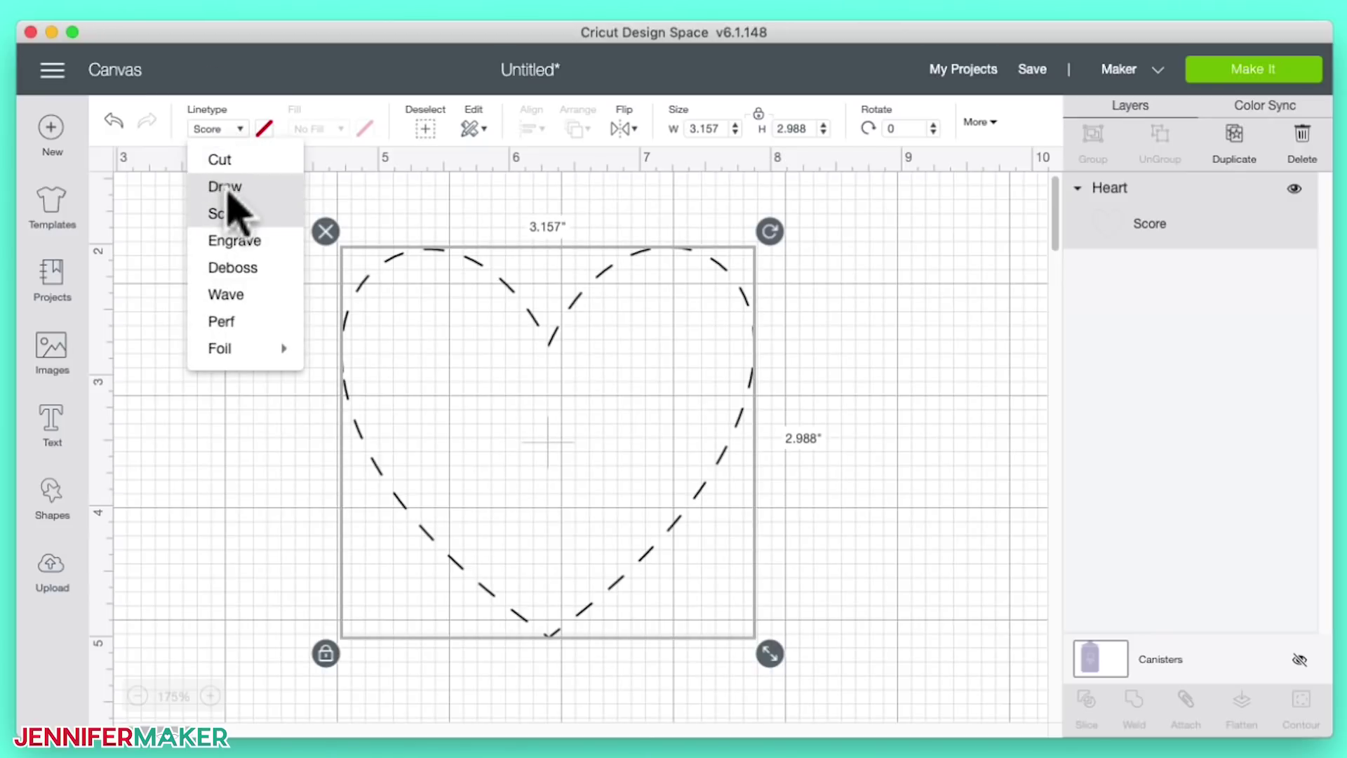
{"action": "left_click", "coordinate": [233, 240]}
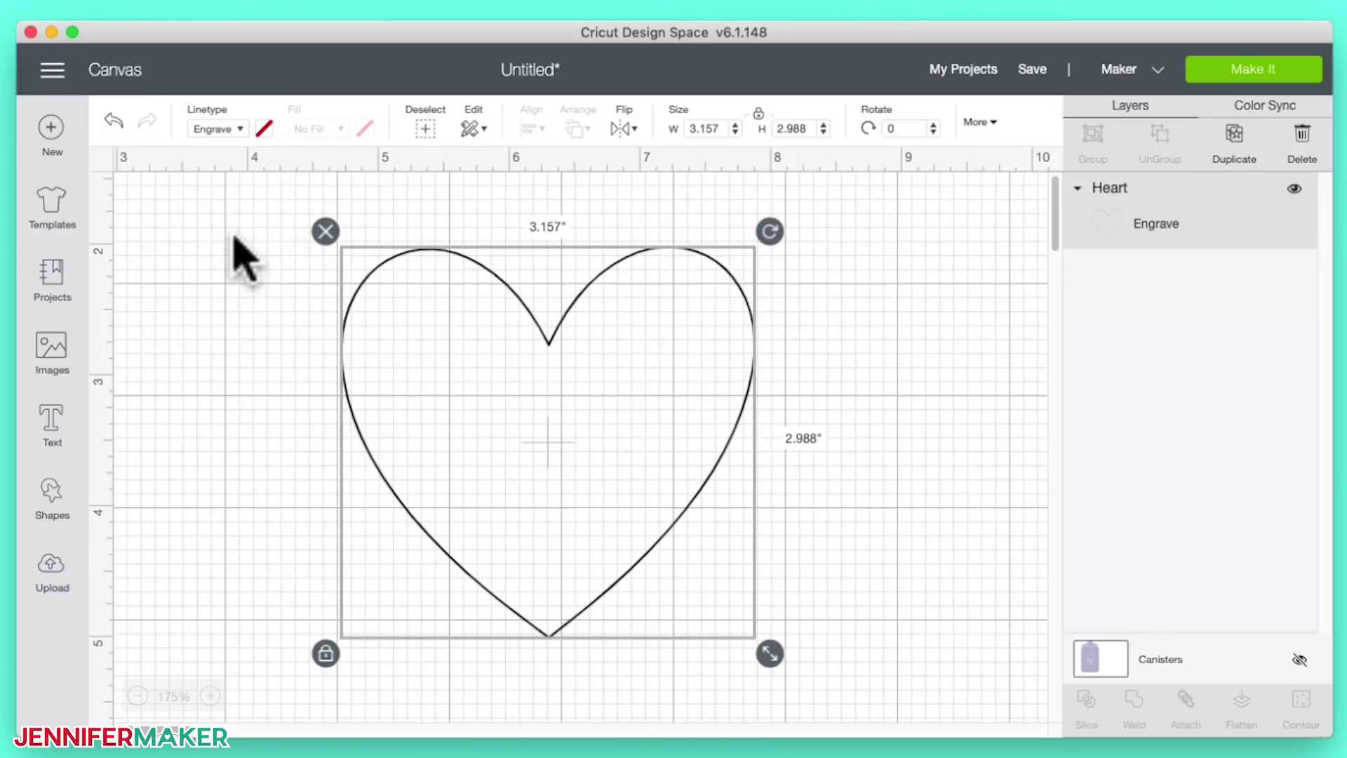
Step: Look over the Foil linetype options, switch the heart back to Cut and recolor it bright red
{"action": "left_click", "coordinate": [224, 131]}
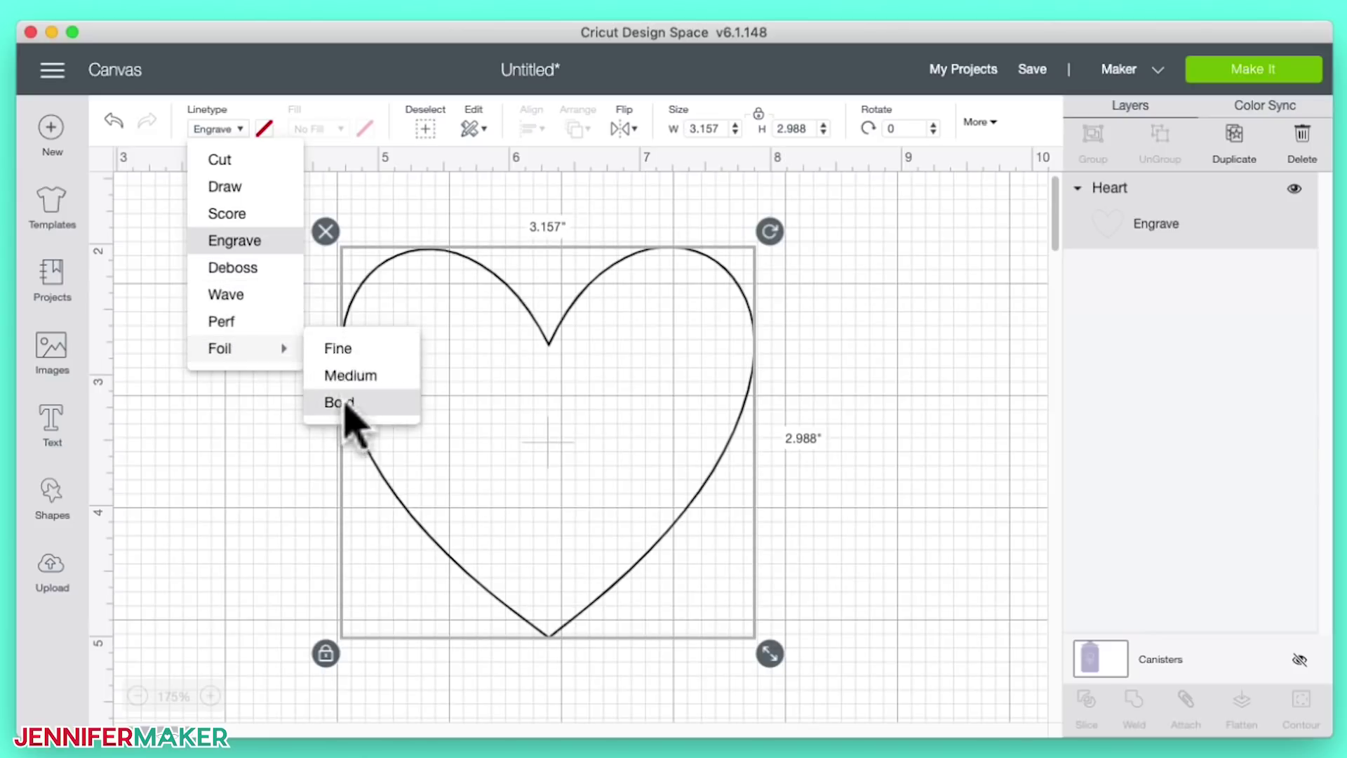
{"action": "left_click", "coordinate": [222, 165]}
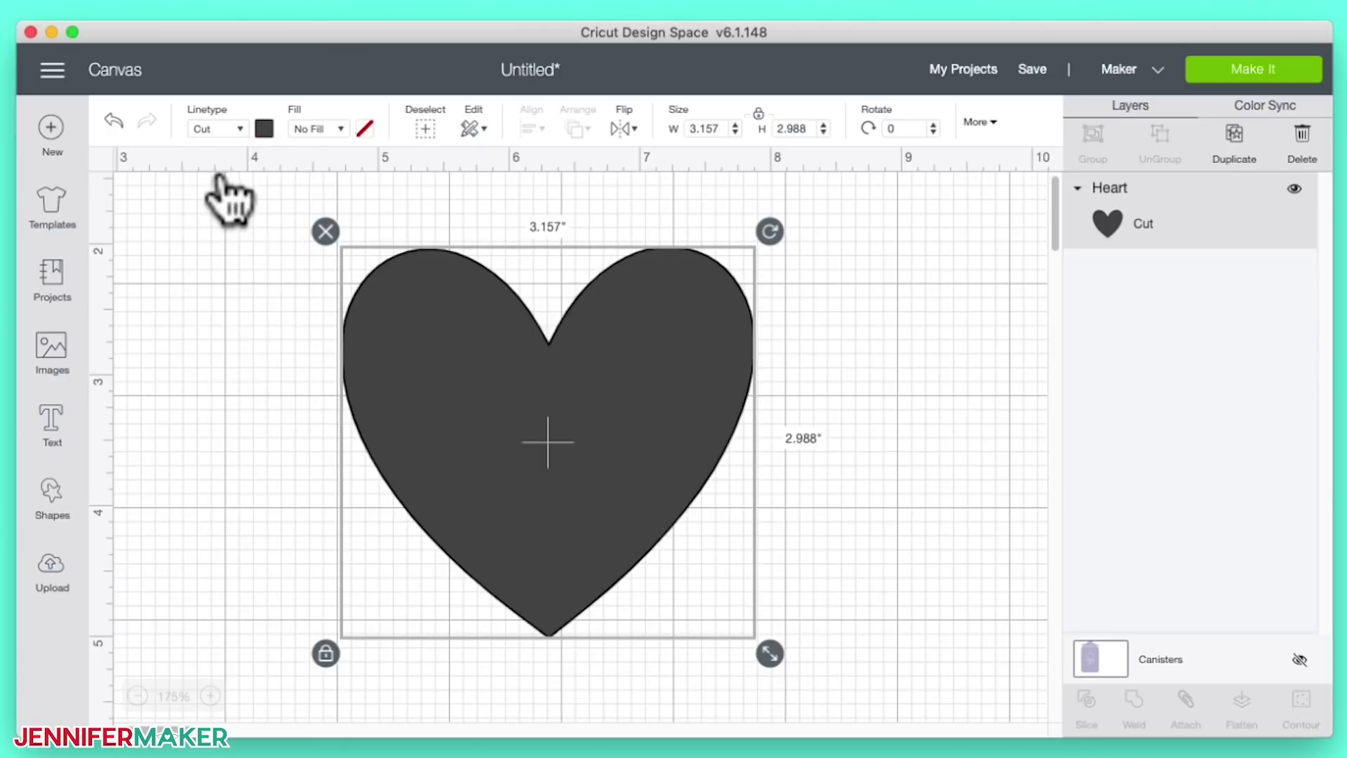
{"action": "left_click", "coordinate": [264, 129]}
{"action": "left_click", "coordinate": [284, 281]}
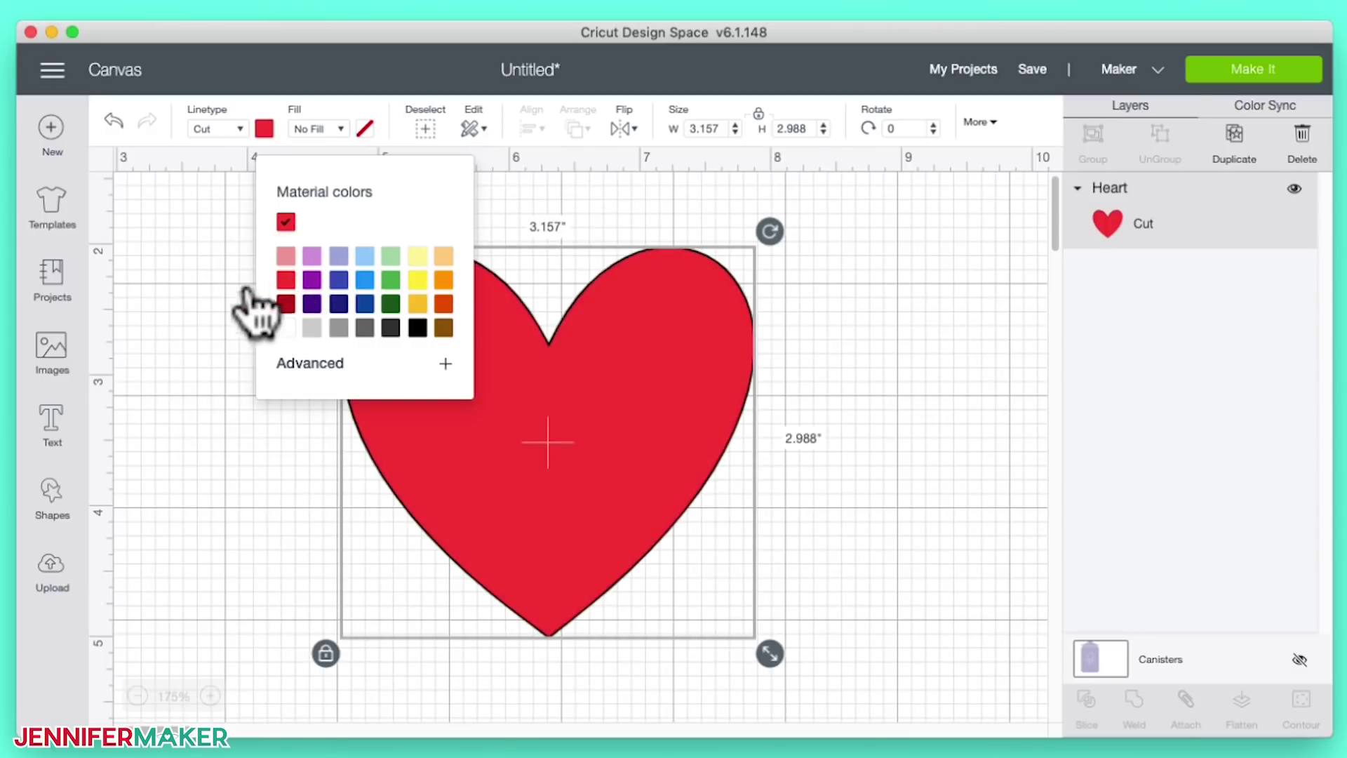
{"action": "left_click", "coordinate": [198, 203]}
Step: Undo the recoloring and all the linetype changes made to the heart
{"action": "left_click", "coordinate": [113, 121]}
{"action": "left_click", "coordinate": [112, 121]}
{"action": "left_click", "coordinate": [112, 121]}
{"action": "left_click", "coordinate": [113, 122]}
{"action": "left_click", "coordinate": [112, 121]}
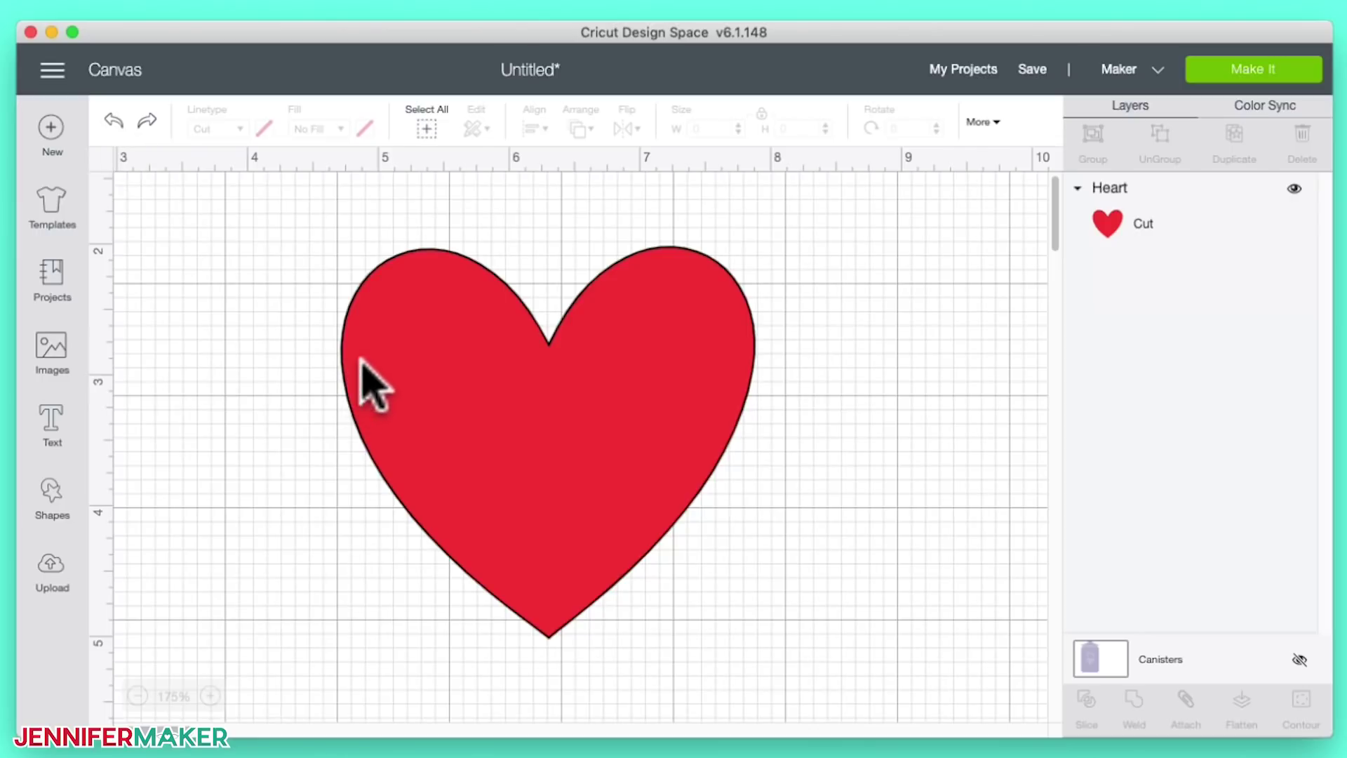
Step: Move the red heart to about 3.8" across and 1.8" down on the canvas, and duplicate it
{"action": "left_click_drag", "start_coordinate": [410, 354], "coordinate": [296, 314]}
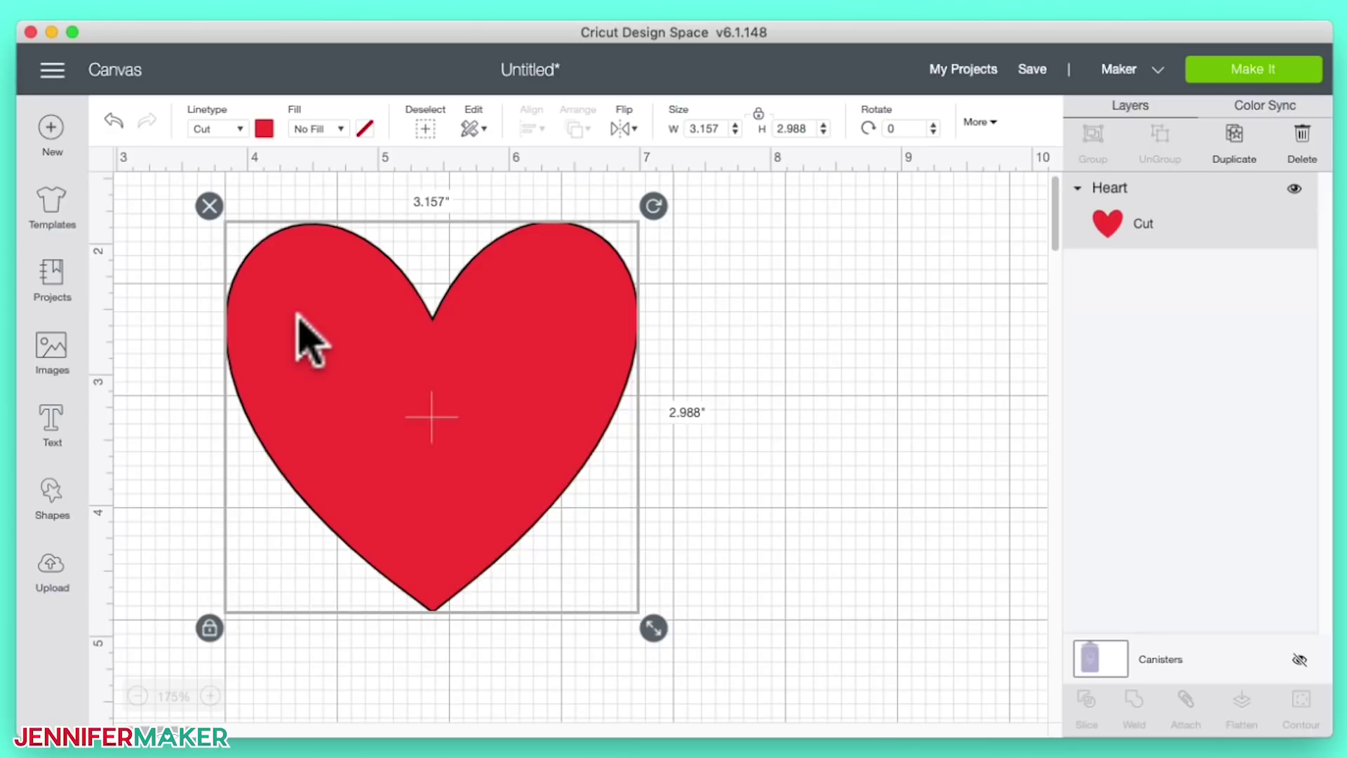
{"action": "right_click", "coordinate": [364, 362]}
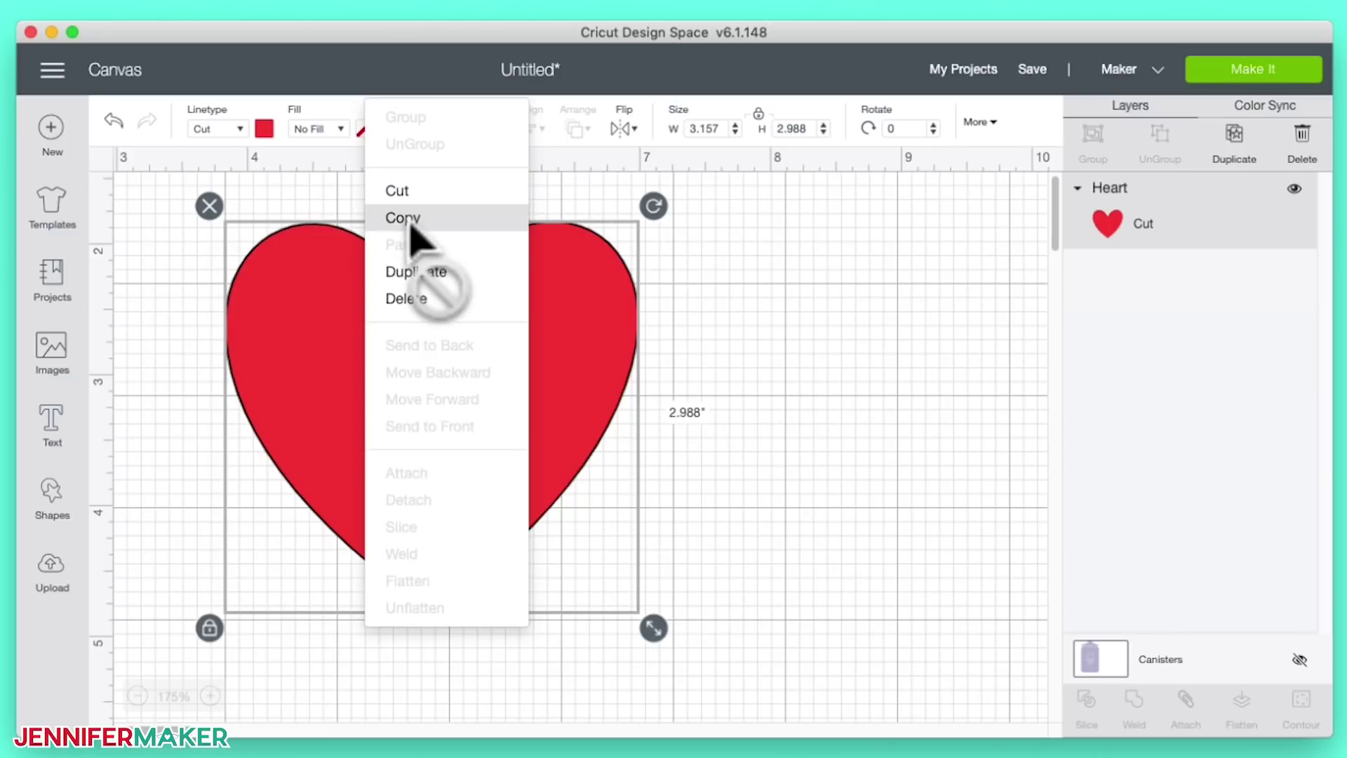
{"action": "left_click", "coordinate": [440, 295]}
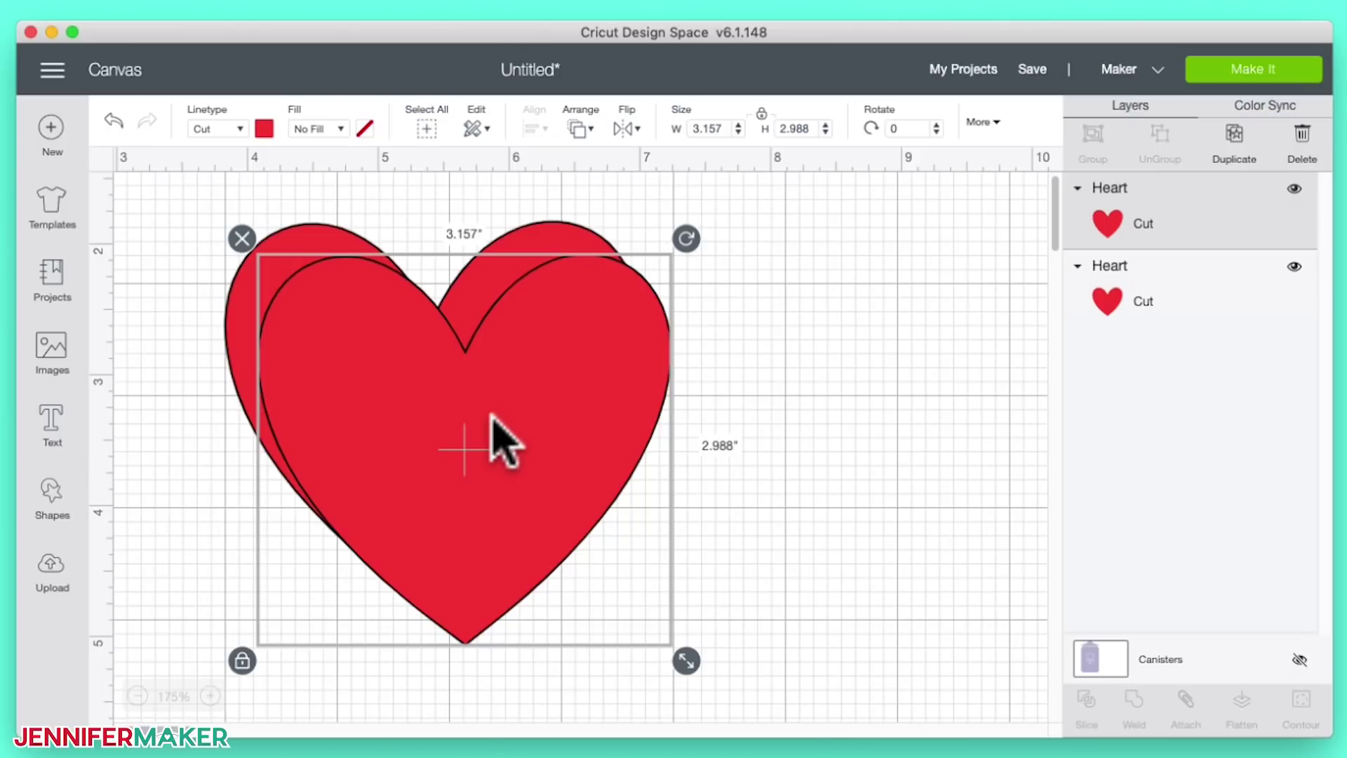
Step: Move the duplicate heart to about x 4.875", y 2.056" so it partly overlaps the original
{"action": "left_click_drag", "start_coordinate": [491, 418], "coordinate": [592, 419]}
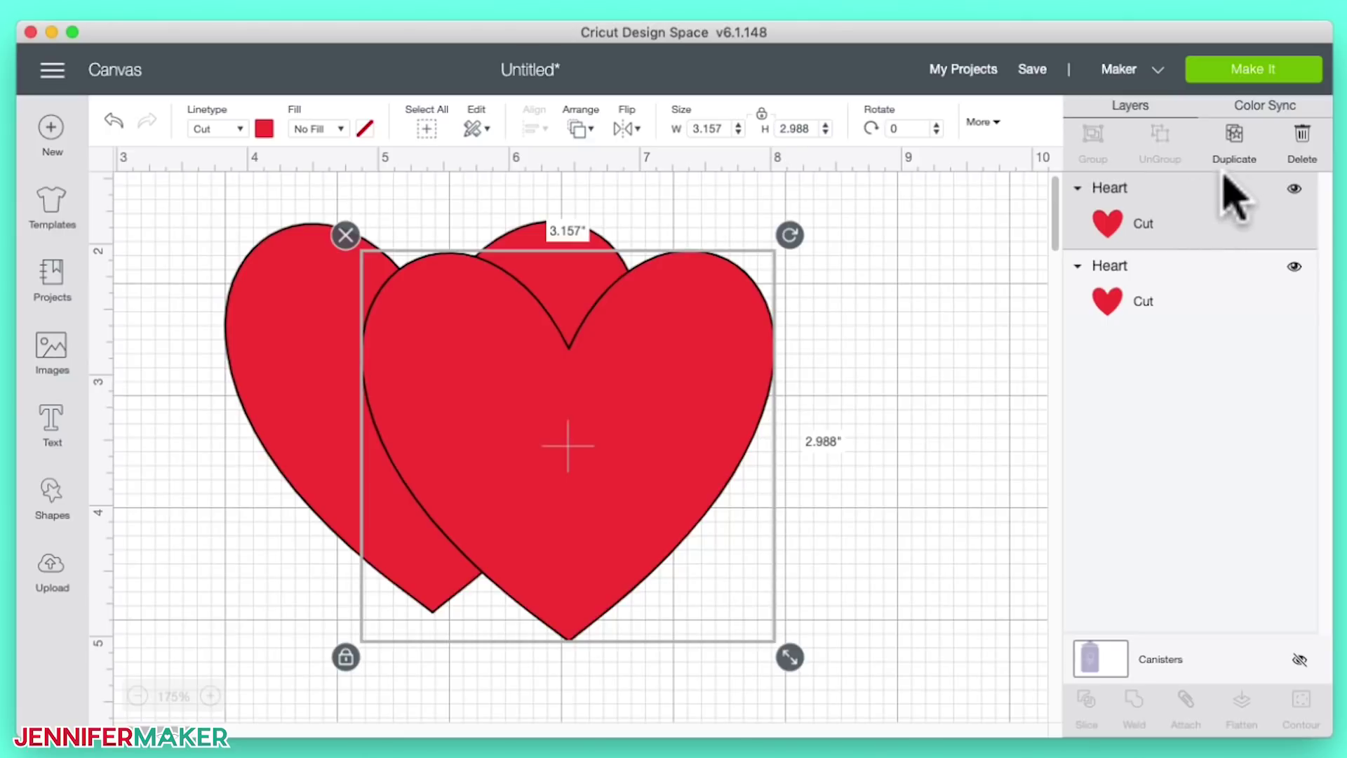
{"action": "left_click", "coordinate": [697, 412]}
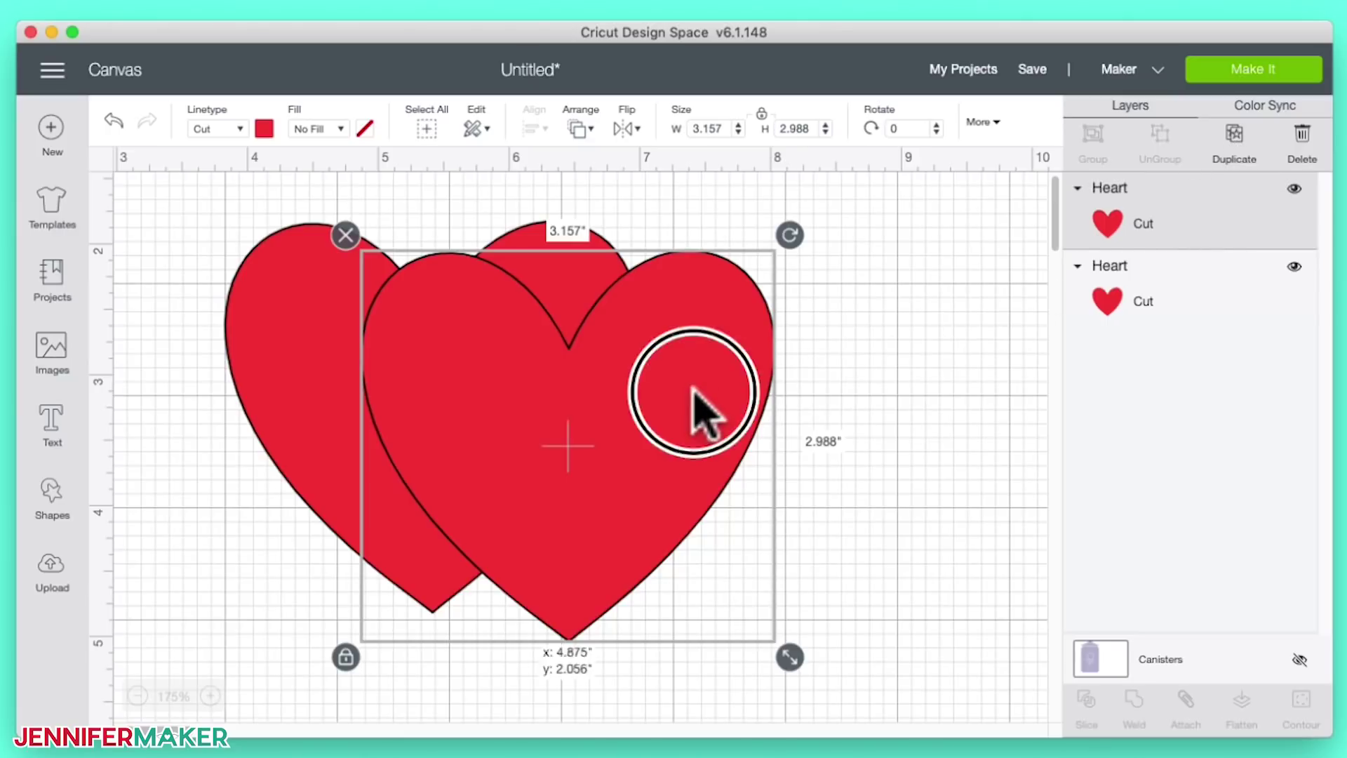
Step: Duplicate the front heart again, offset the copy over it, and undo both the move and the duplication
{"action": "left_click", "coordinate": [1229, 134]}
{"action": "left_click_drag", "start_coordinate": [695, 377], "coordinate": [774, 376]}
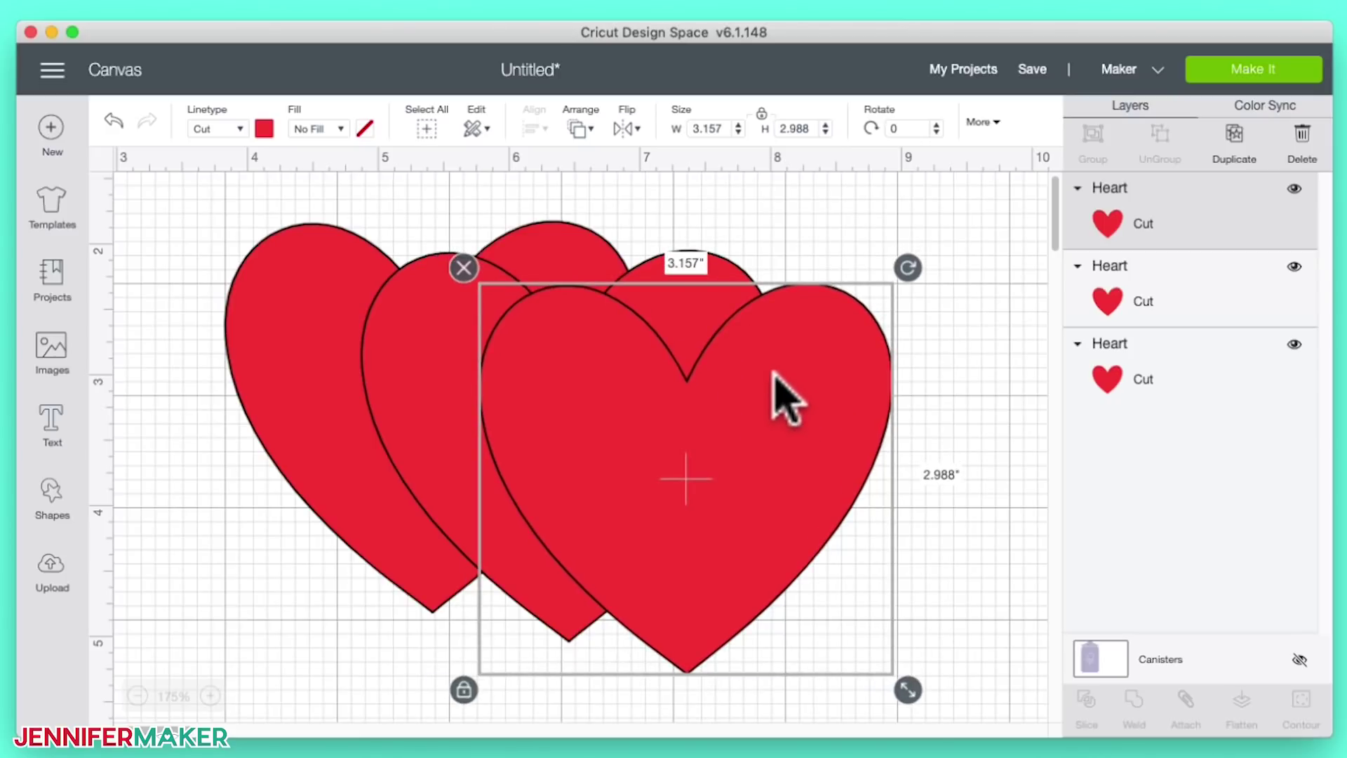
{"action": "left_click", "coordinate": [112, 120]}
{"action": "left_click", "coordinate": [112, 120]}
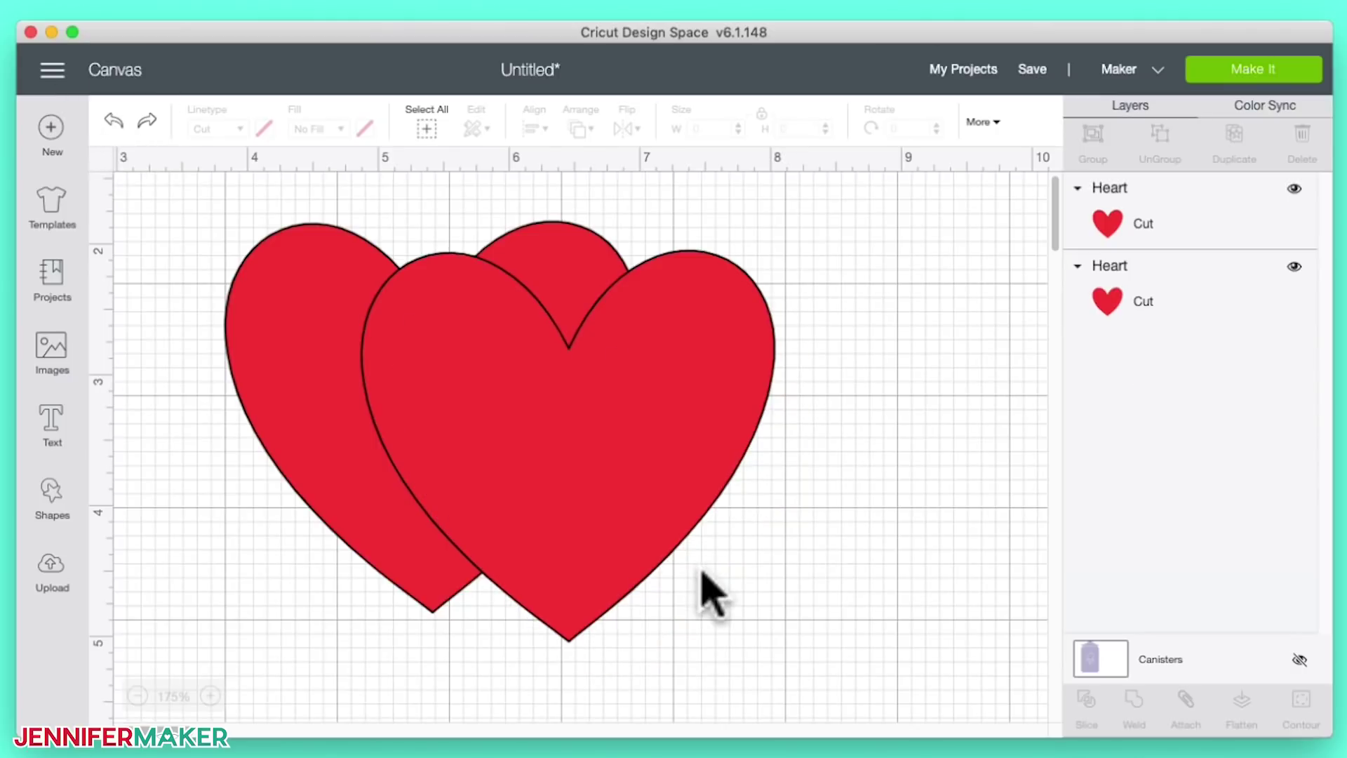
Step: Move the back heart to about x 3.57", y 1.64" and the front heart to about 5.15" across and 2.4" down, overlapping it
{"action": "left_click", "coordinate": [681, 520]}
{"action": "left_click_drag", "start_coordinate": [682, 521], "coordinate": [745, 560]}
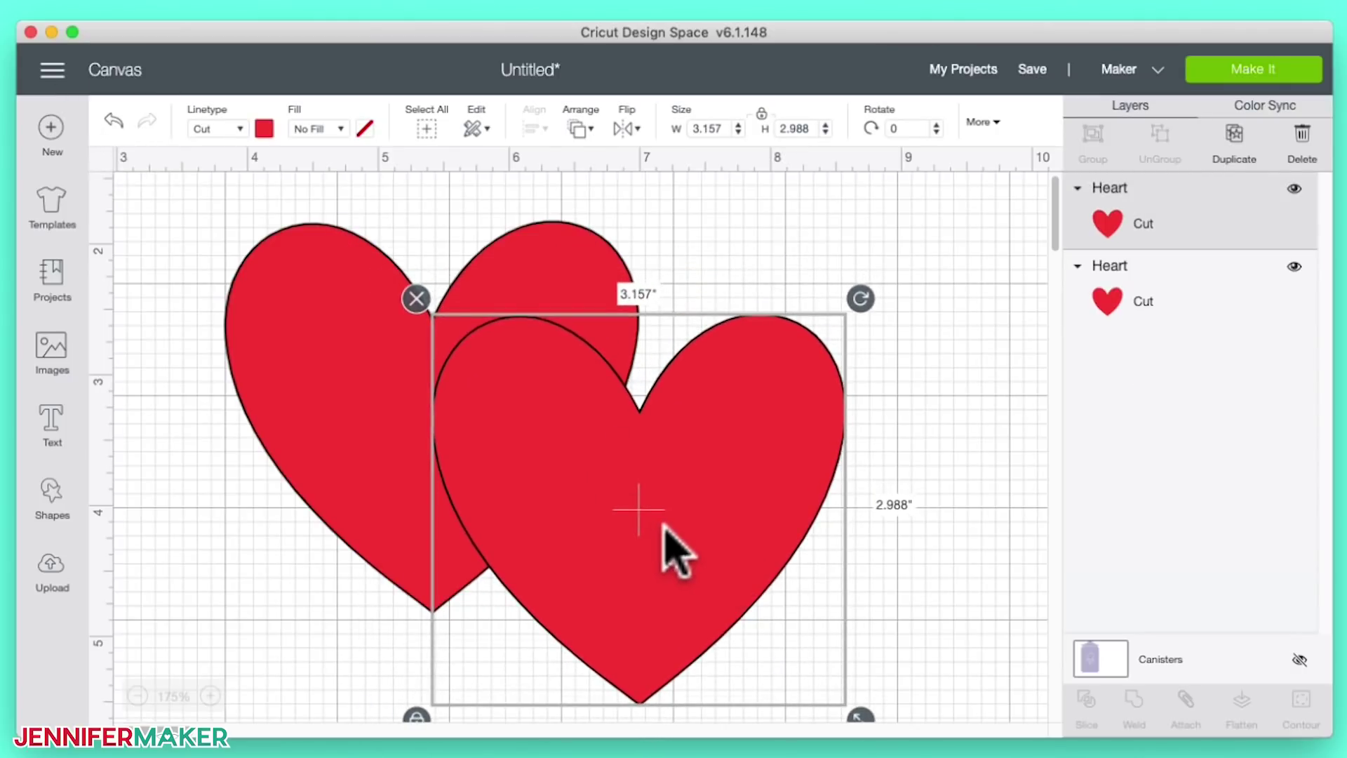
{"action": "left_click_drag", "start_coordinate": [340, 444], "coordinate": [303, 404]}
{"action": "left_click_drag", "start_coordinate": [672, 468], "coordinate": [649, 443]}
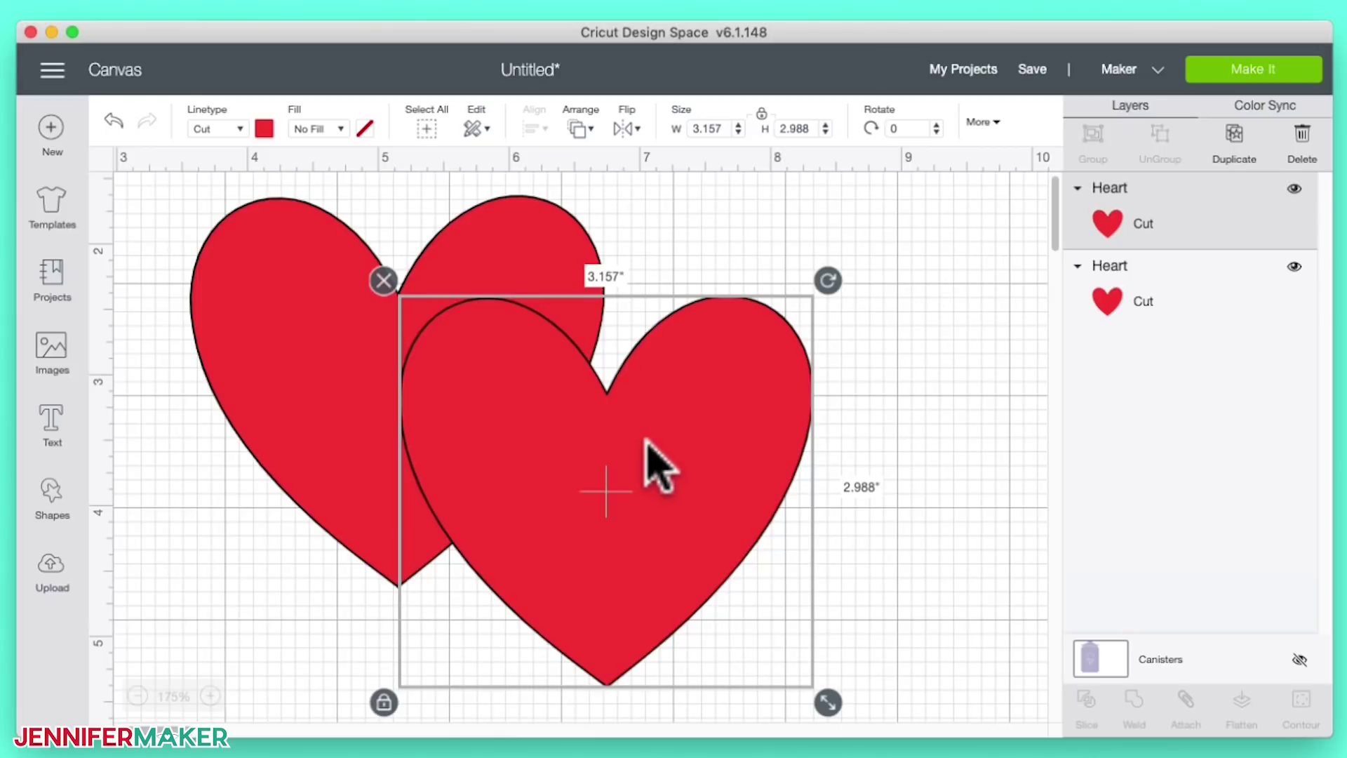
Step: Select each heart individually on the canvas and through its layer to check which layer belongs to which heart, and clear the selection
{"action": "left_click", "coordinate": [281, 289]}
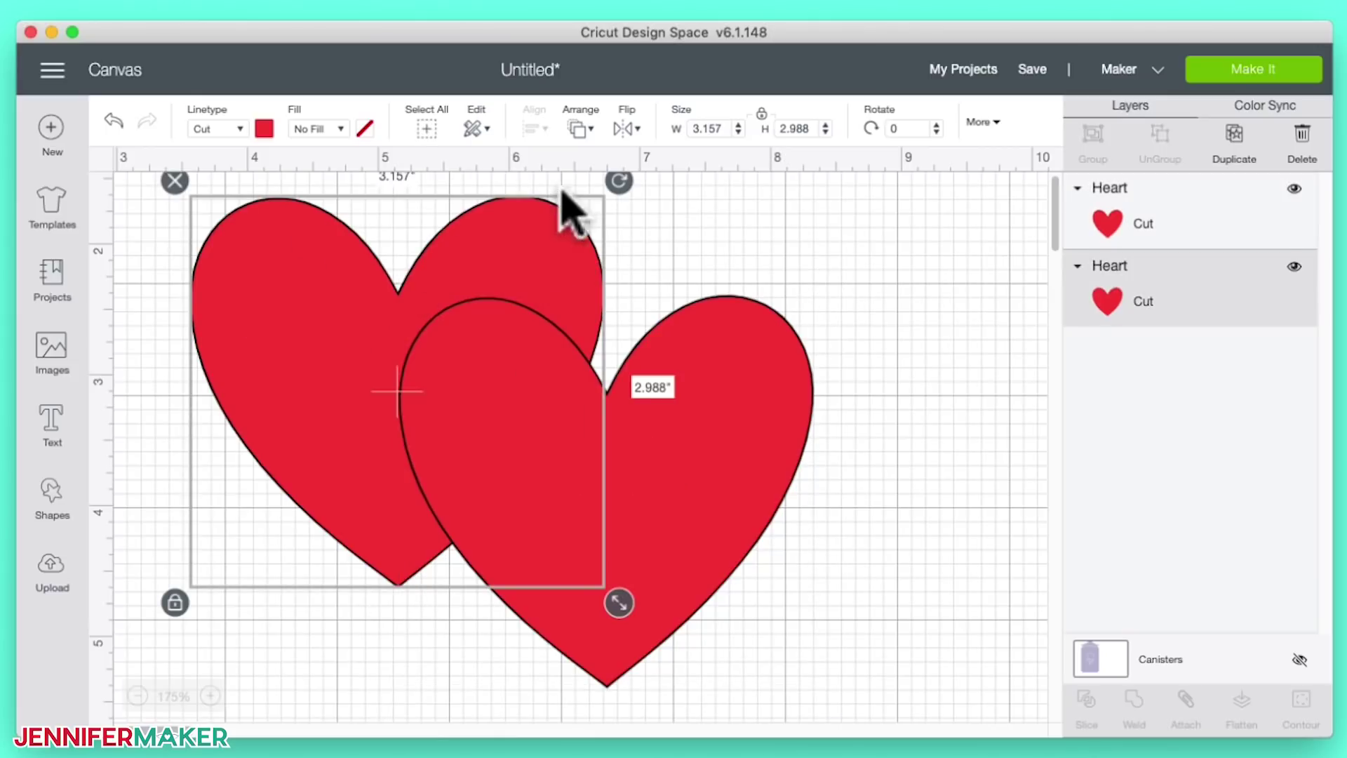
{"action": "left_click", "coordinate": [704, 355]}
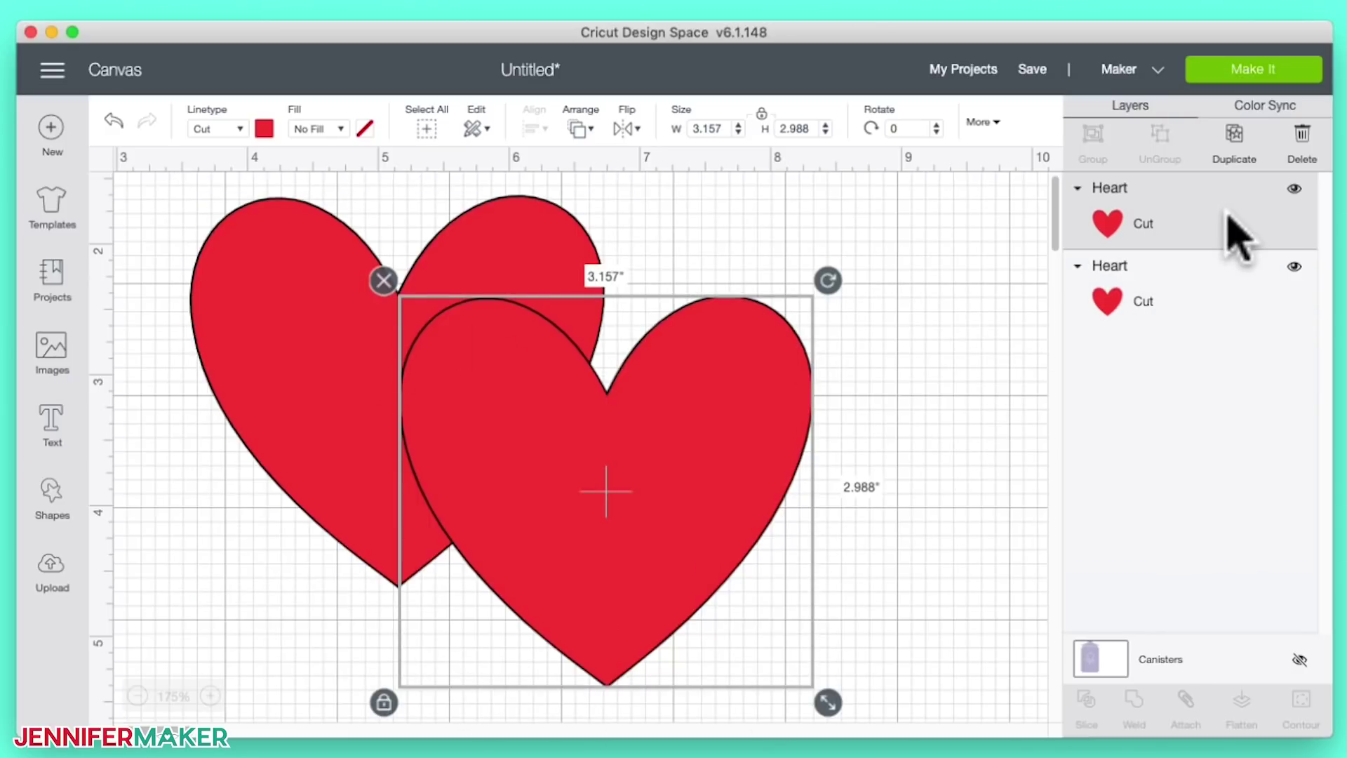
{"action": "left_click", "coordinate": [1211, 303]}
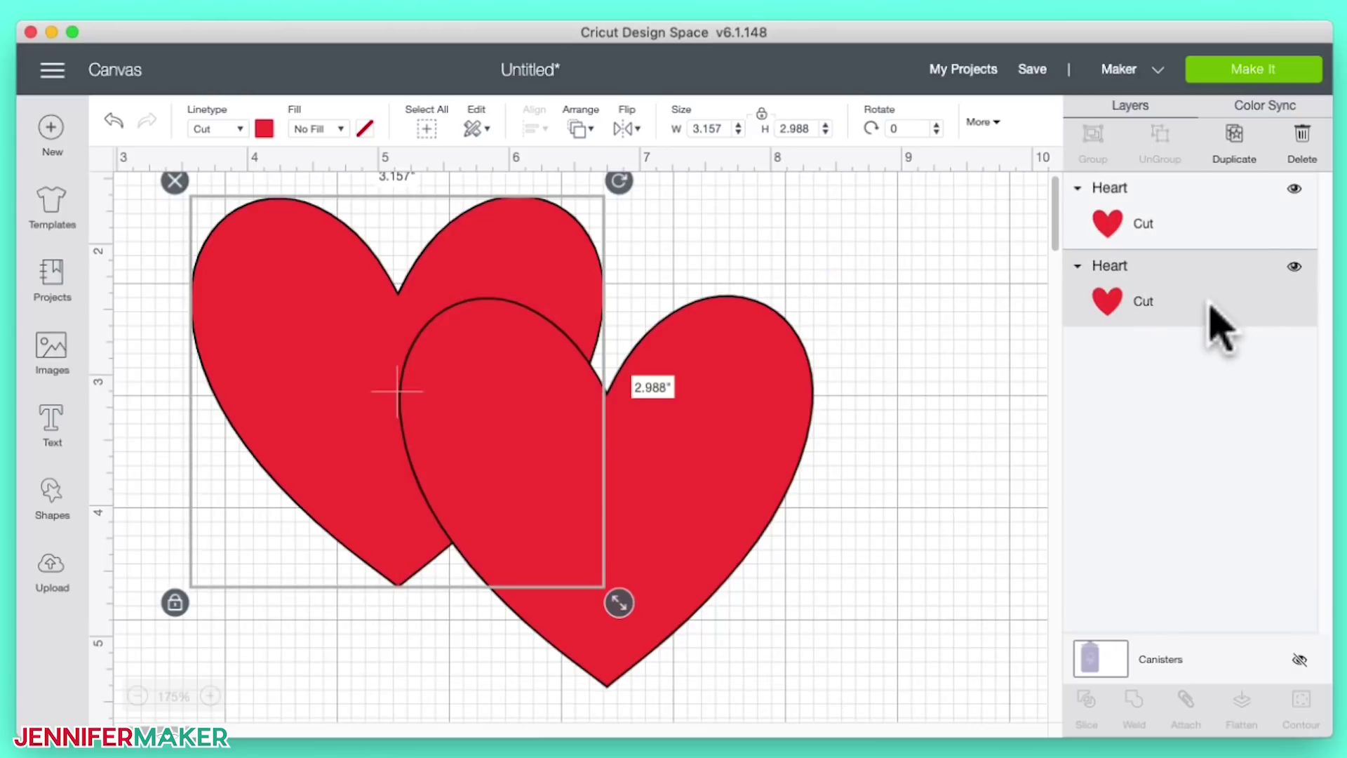
{"action": "left_click", "coordinate": [905, 317]}
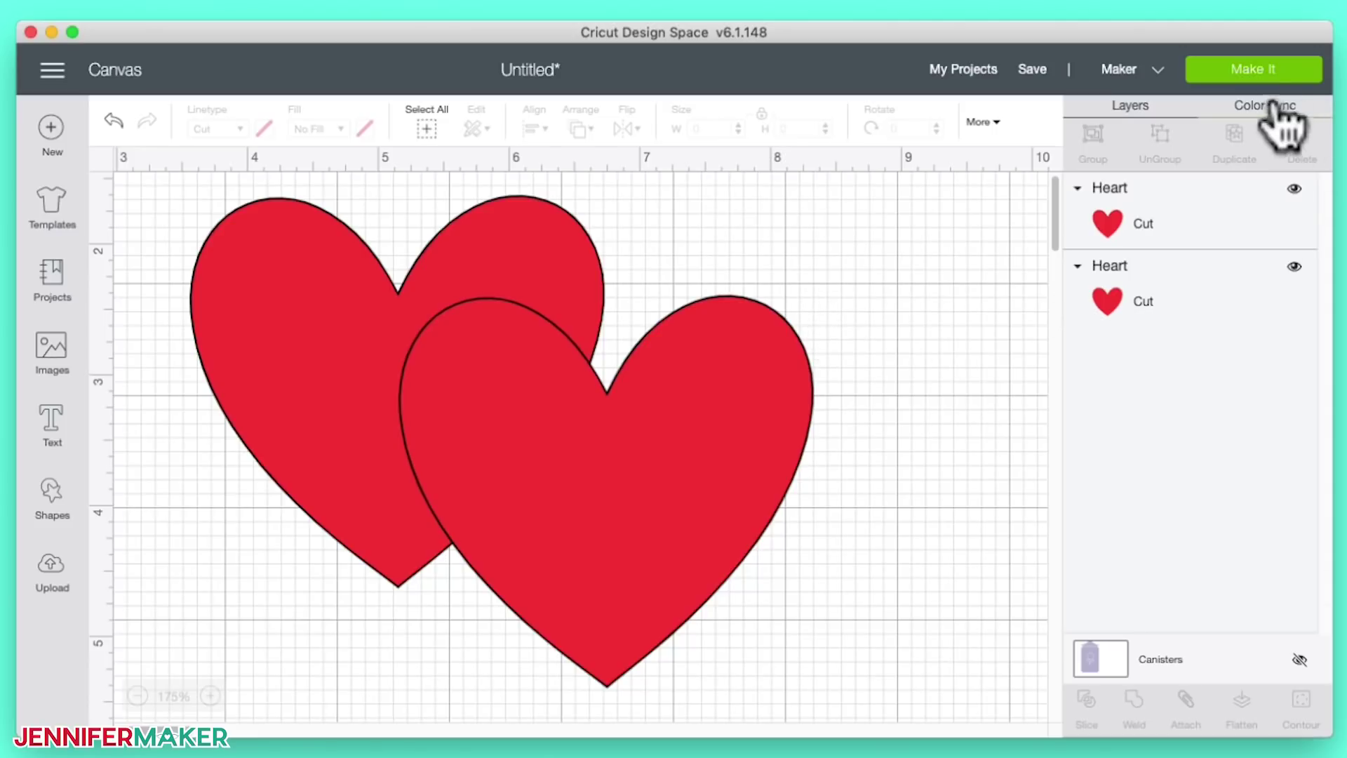
Step: Preview how the two ungrouped hearts are laid out on the cutting mat, and return to the canvas without cutting
{"action": "left_click", "coordinate": [1269, 68]}
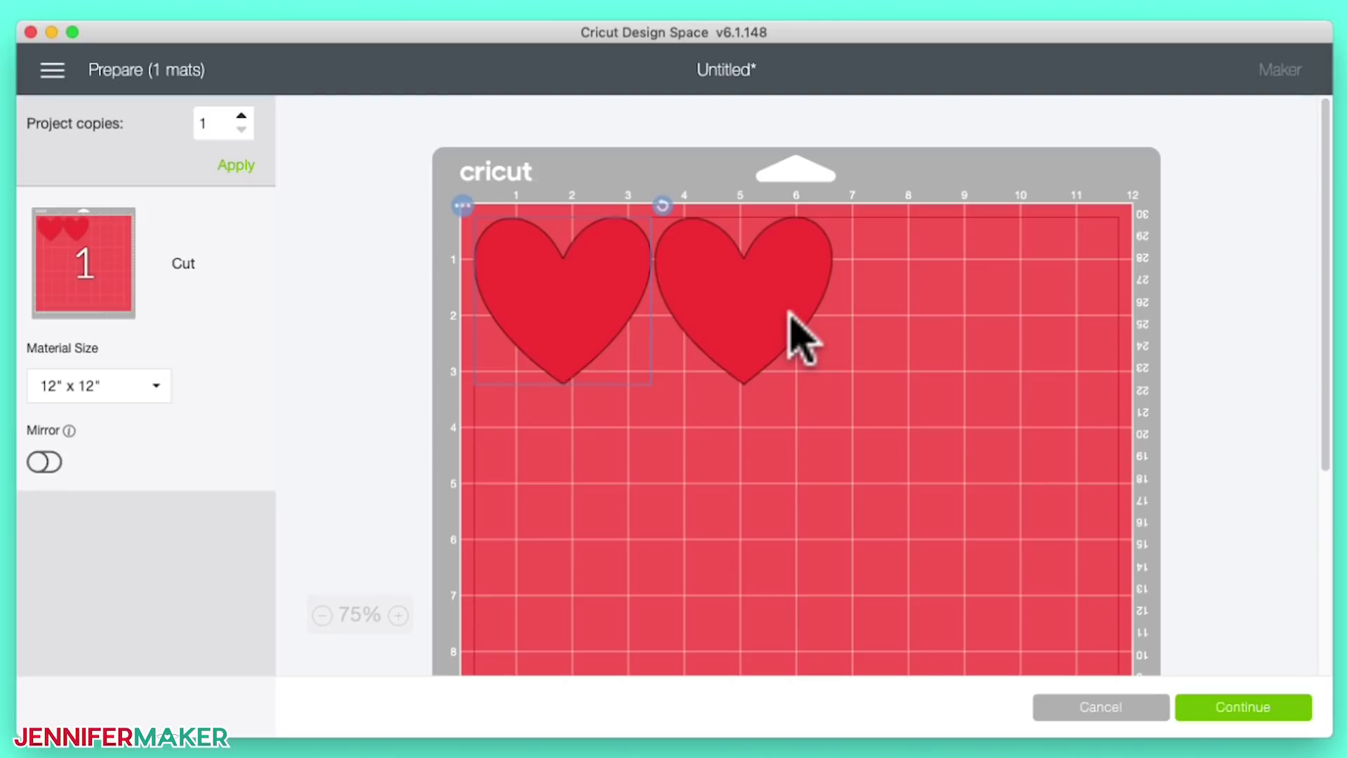
{"action": "left_click", "coordinate": [1061, 709]}
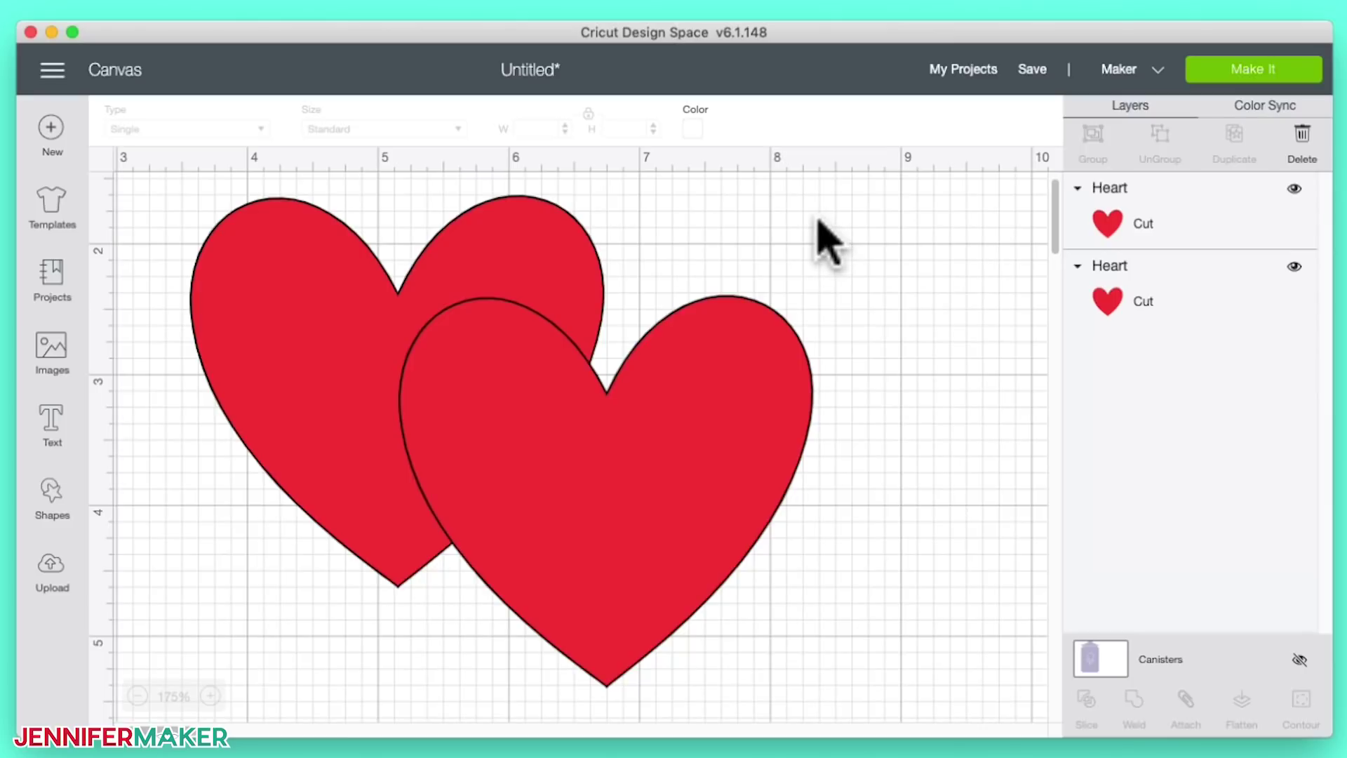
{"action": "left_click", "coordinate": [795, 239]}
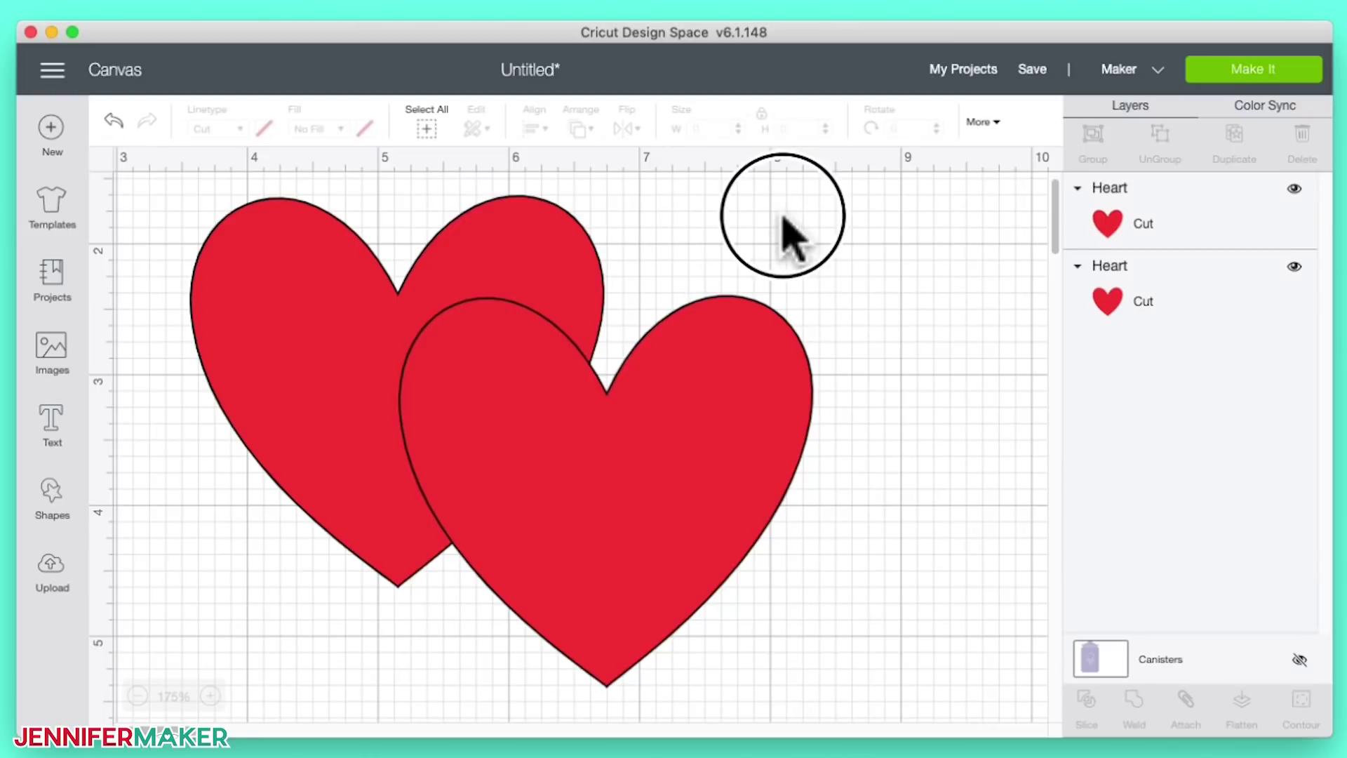
Step: Practise selecting both hearts together, once with a selection box and once through their layers, clearing the selection each time
{"action": "left_click_drag", "start_coordinate": [783, 215], "coordinate": [201, 645]}
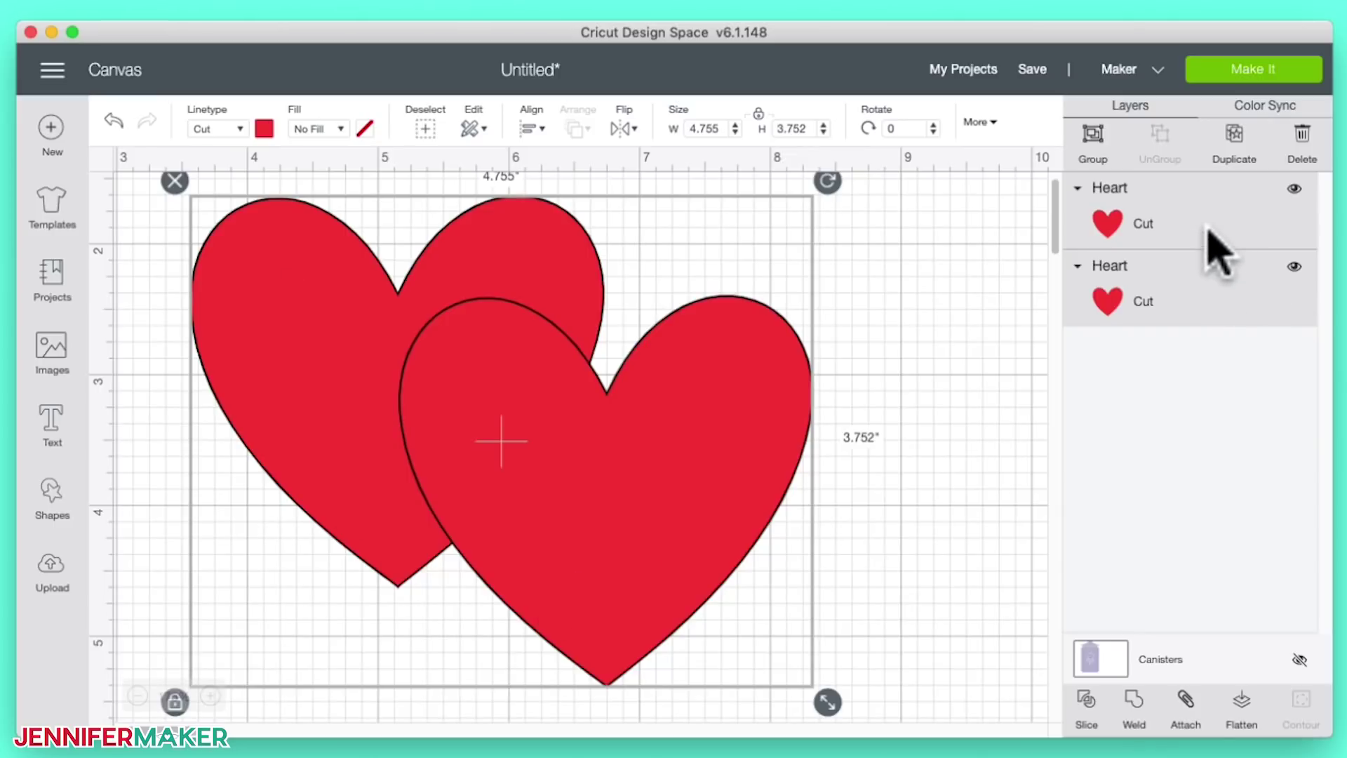
{"action": "left_click", "coordinate": [955, 311]}
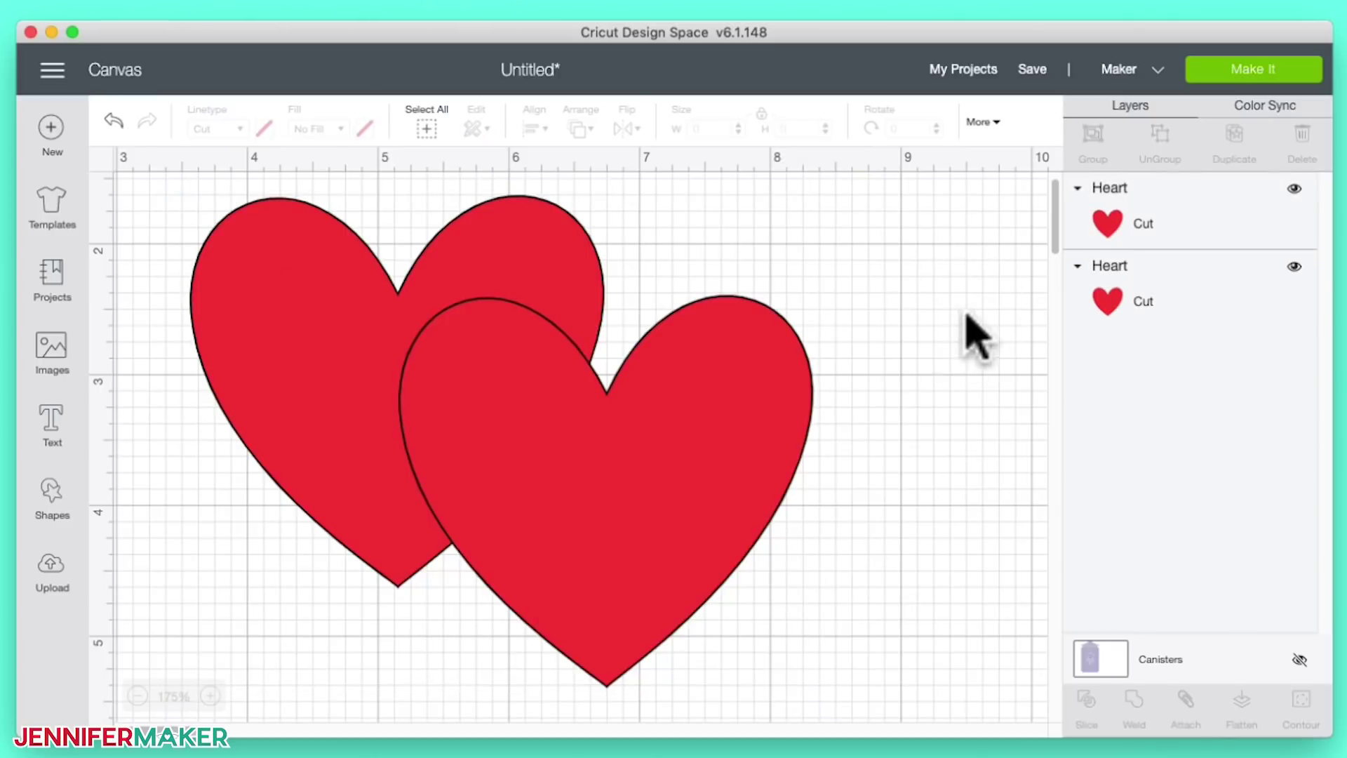
{"action": "left_click", "coordinate": [1242, 223]}
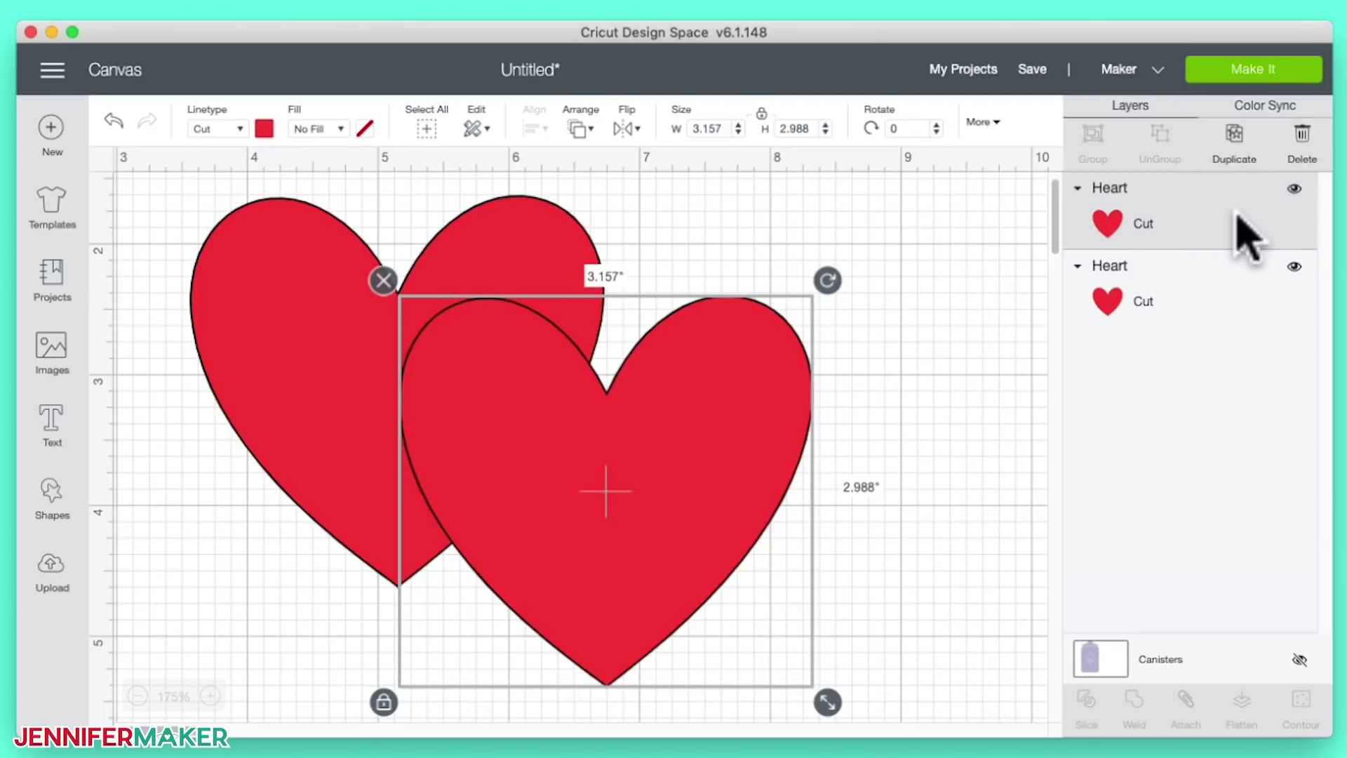
{"action": "left_click", "coordinate": [1217, 281], "text": "shift"}
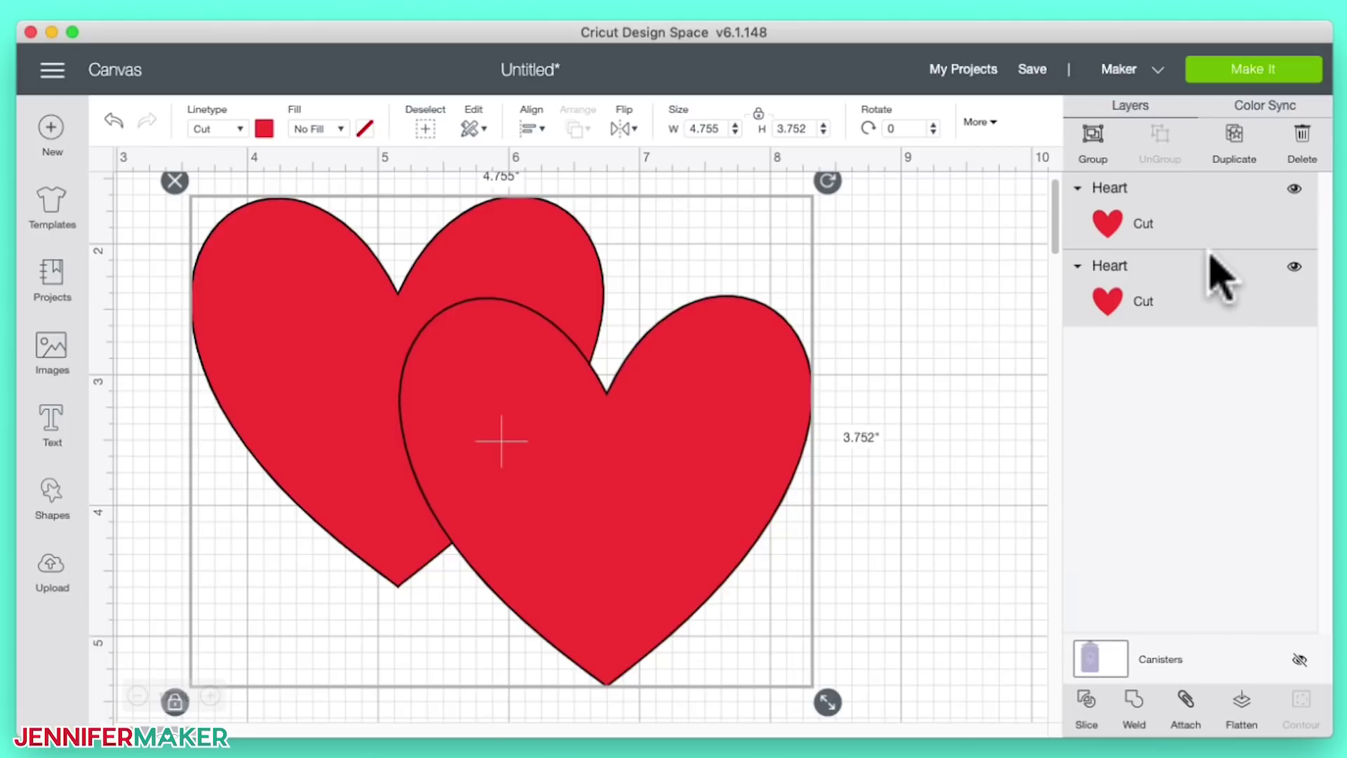
{"action": "left_click", "coordinate": [1004, 267]}
Step: Group the two hearts and move the group to about 3.75" across and 1.7" down on the canvas
{"action": "left_click", "coordinate": [220, 289]}
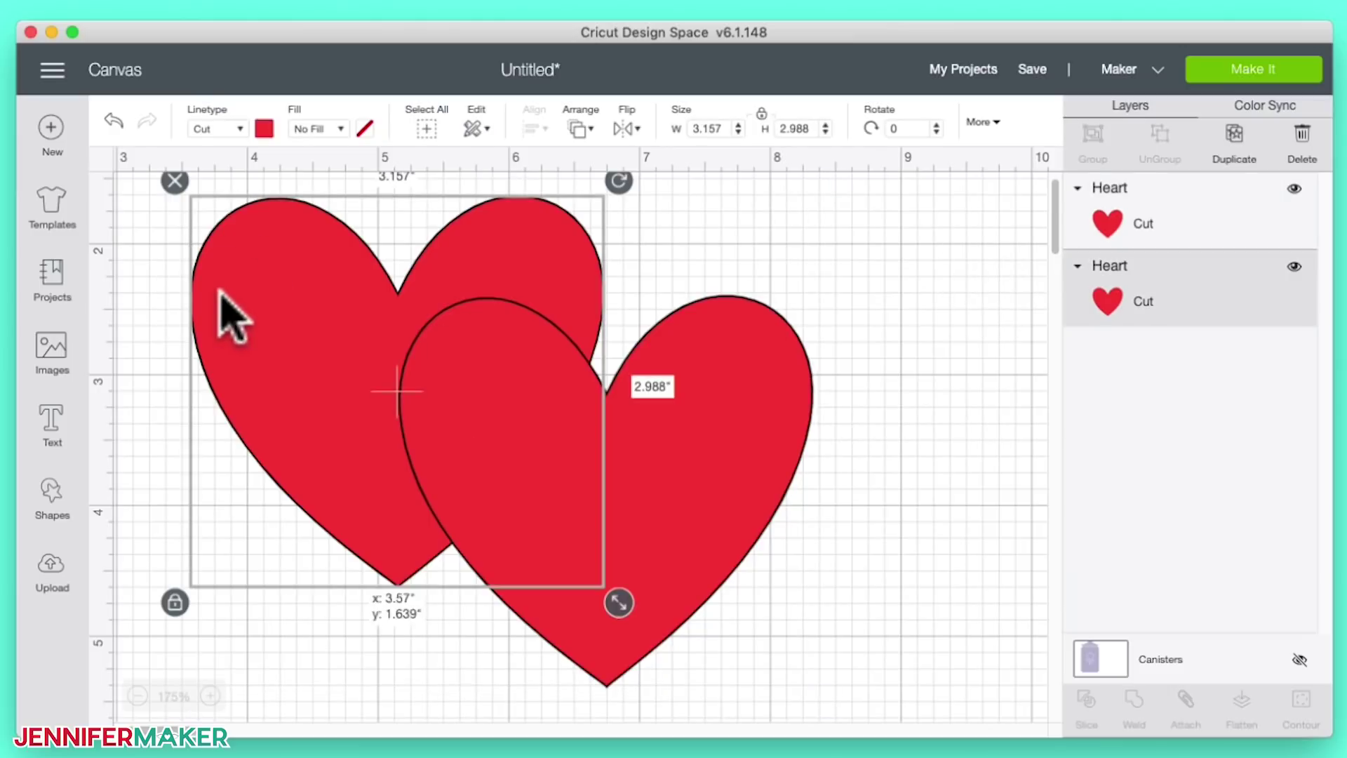
{"action": "left_click", "coordinate": [721, 410], "text": "shift"}
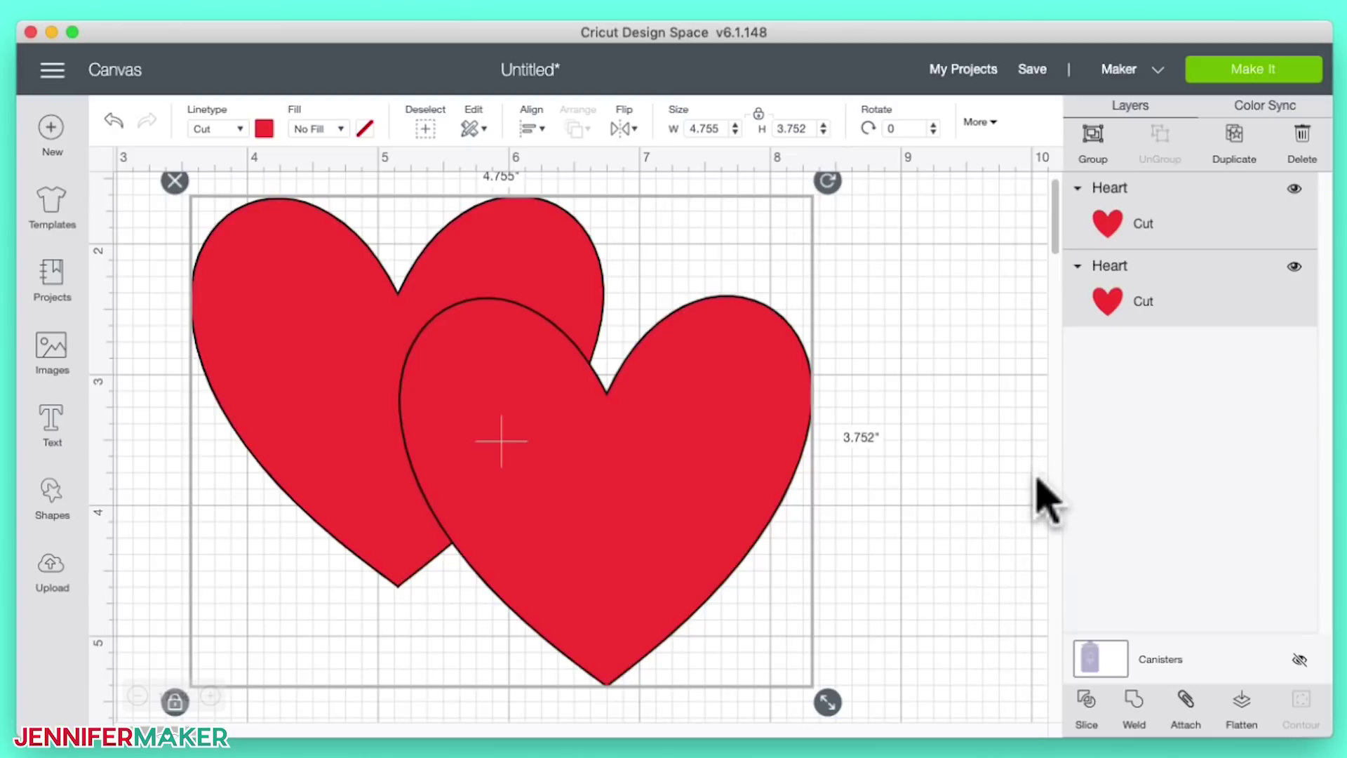
{"action": "left_click", "coordinate": [1098, 146]}
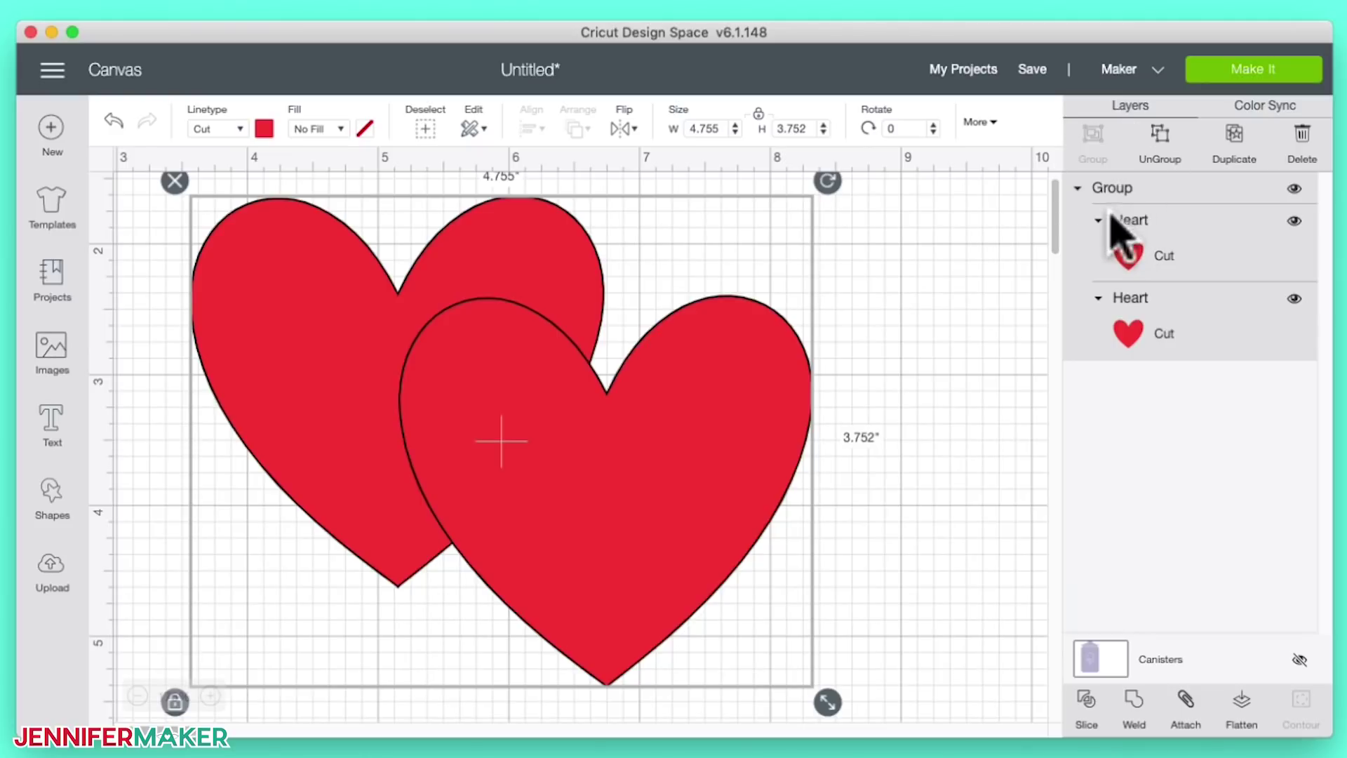
{"action": "left_click", "coordinate": [1017, 362]}
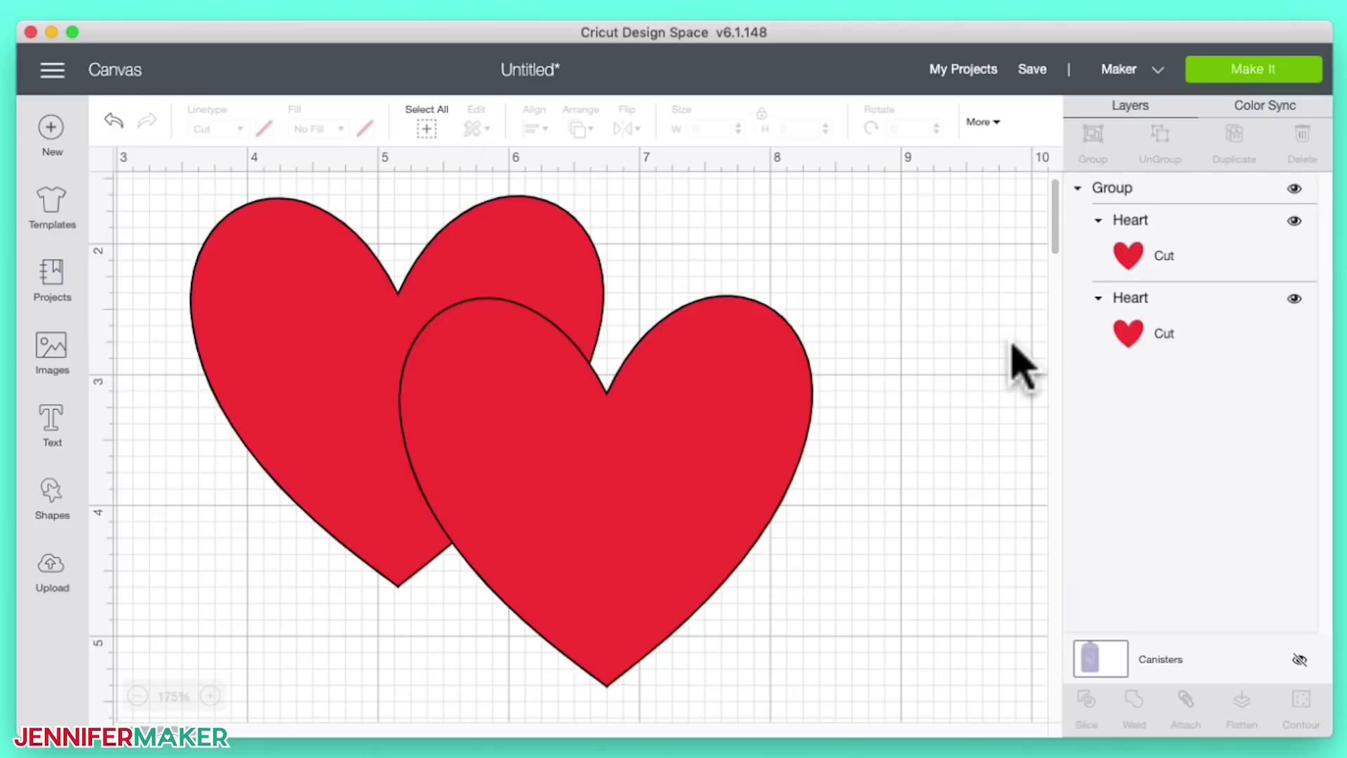
{"action": "left_click", "coordinate": [1128, 193]}
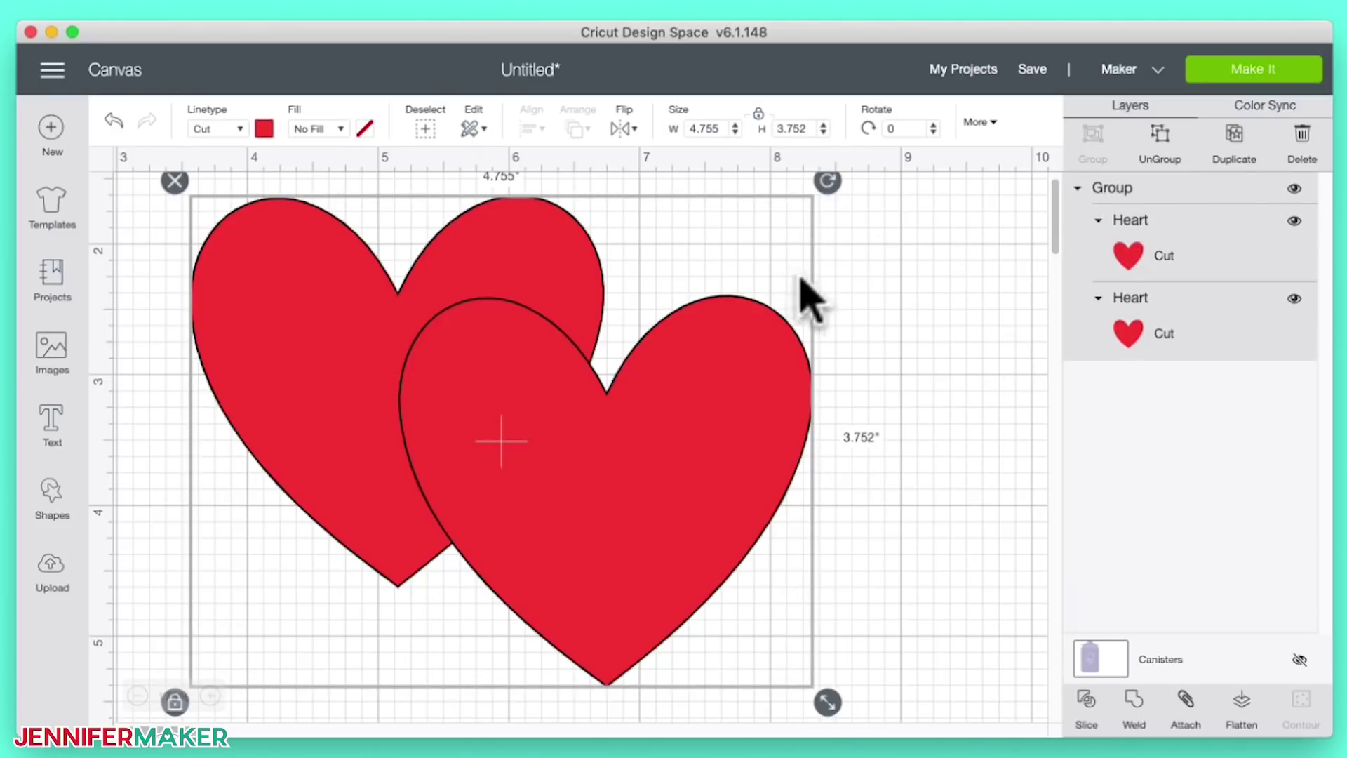
{"action": "mouse_move", "coordinate": [787, 408]}
{"action": "left_mouse_down"}
{"action": "mouse_move", "coordinate": [820, 423]}
{"action": "mouse_move", "coordinate": [811, 418]}
{"action": "left_mouse_up"}
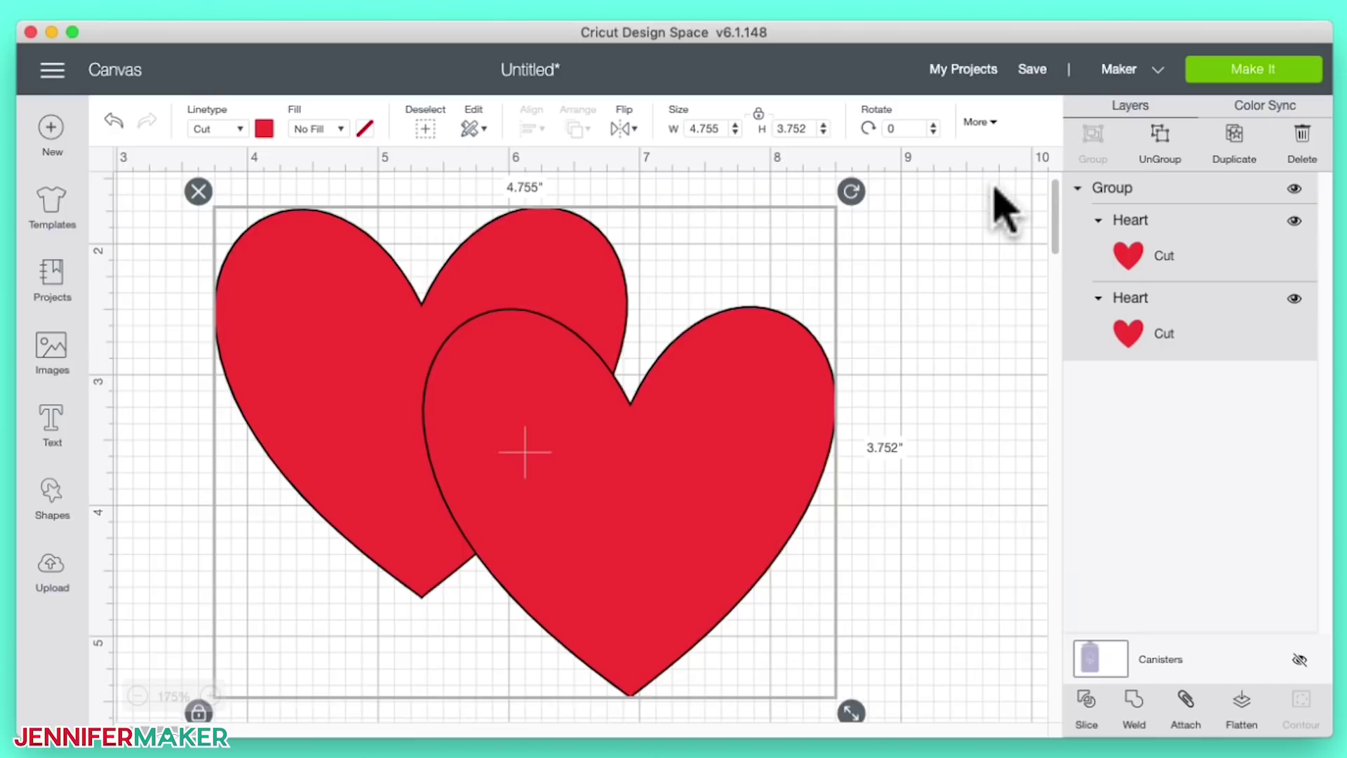
Step: Preview how the grouped hearts are laid out on the cutting mat, and go back to the canvas
{"action": "left_click", "coordinate": [1247, 77]}
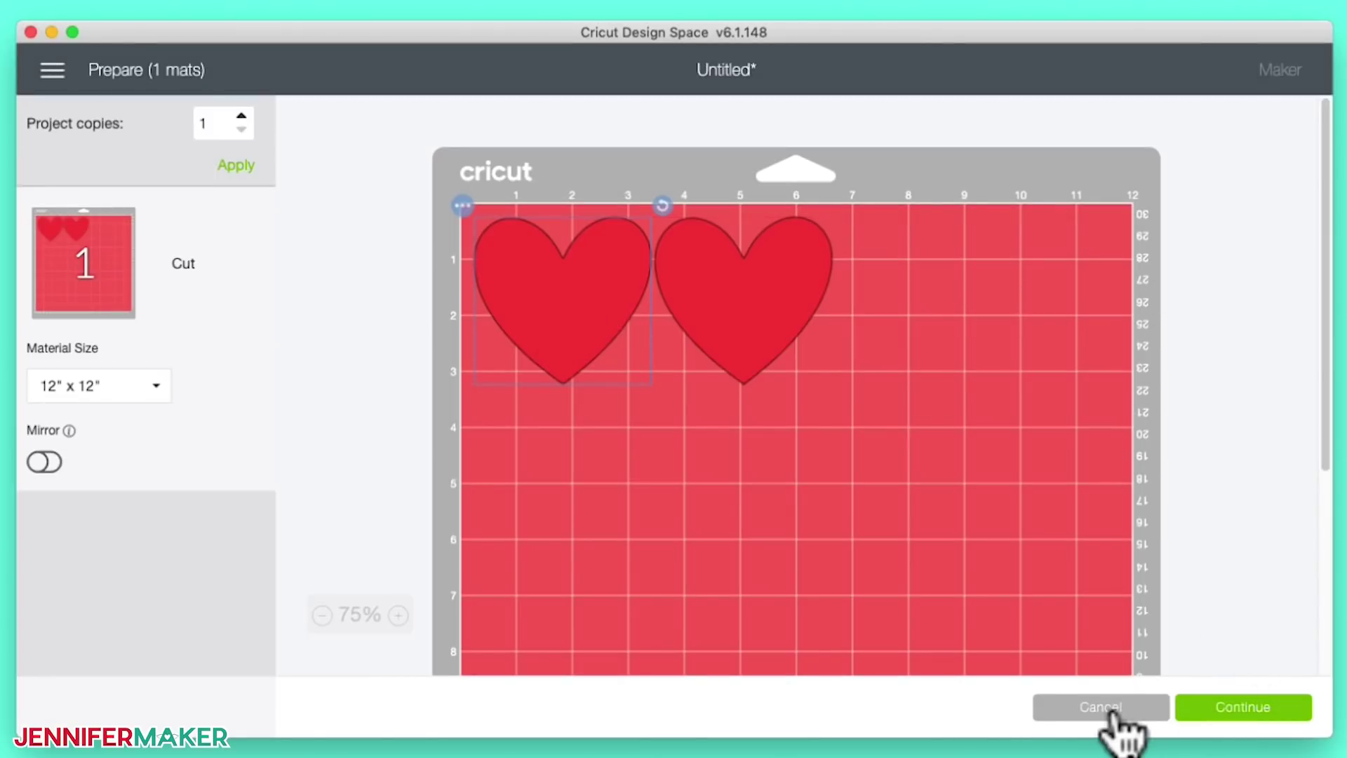
{"action": "left_click", "coordinate": [1113, 713]}
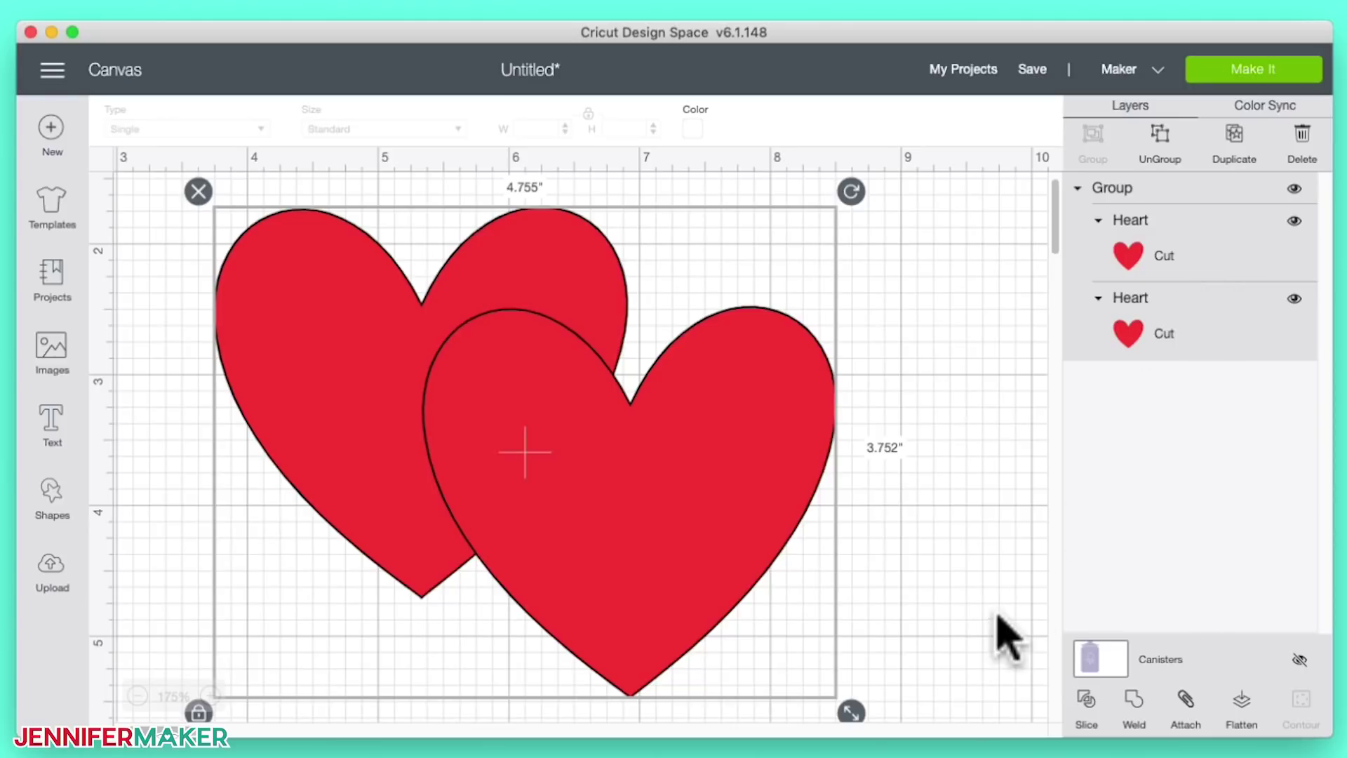
Step: Slice the two overlapping hearts and pull the cut pieces apart on the canvas
{"action": "left_click", "coordinate": [1087, 705]}
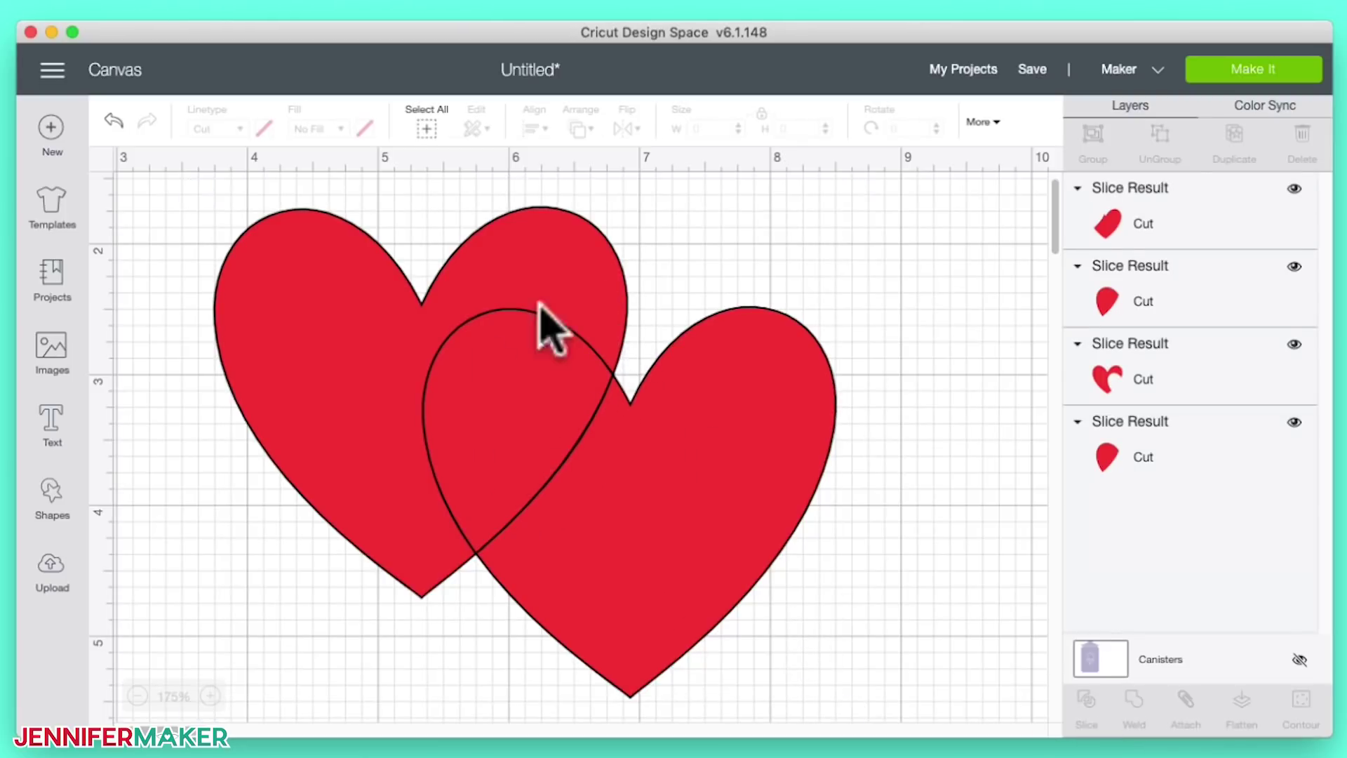
{"action": "left_click", "coordinate": [784, 511]}
{"action": "left_click_drag", "start_coordinate": [784, 511], "coordinate": [872, 586]}
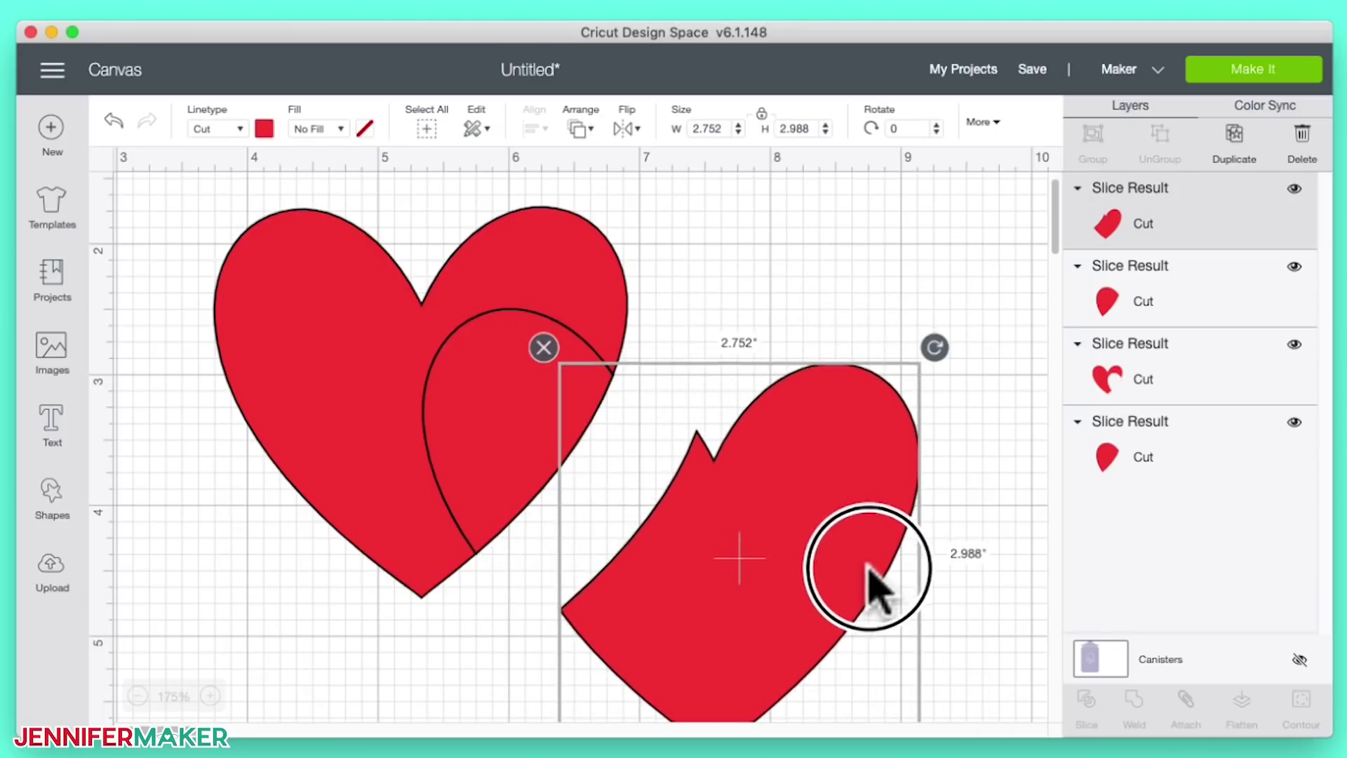
{"action": "left_click", "coordinate": [387, 418]}
{"action": "left_click_drag", "start_coordinate": [385, 408], "coordinate": [355, 379]}
{"action": "left_click_drag", "start_coordinate": [526, 414], "coordinate": [760, 309]}
{"action": "left_click_drag", "start_coordinate": [559, 463], "coordinate": [482, 412]}
{"action": "left_click_drag", "start_coordinate": [619, 423], "coordinate": [633, 447]}
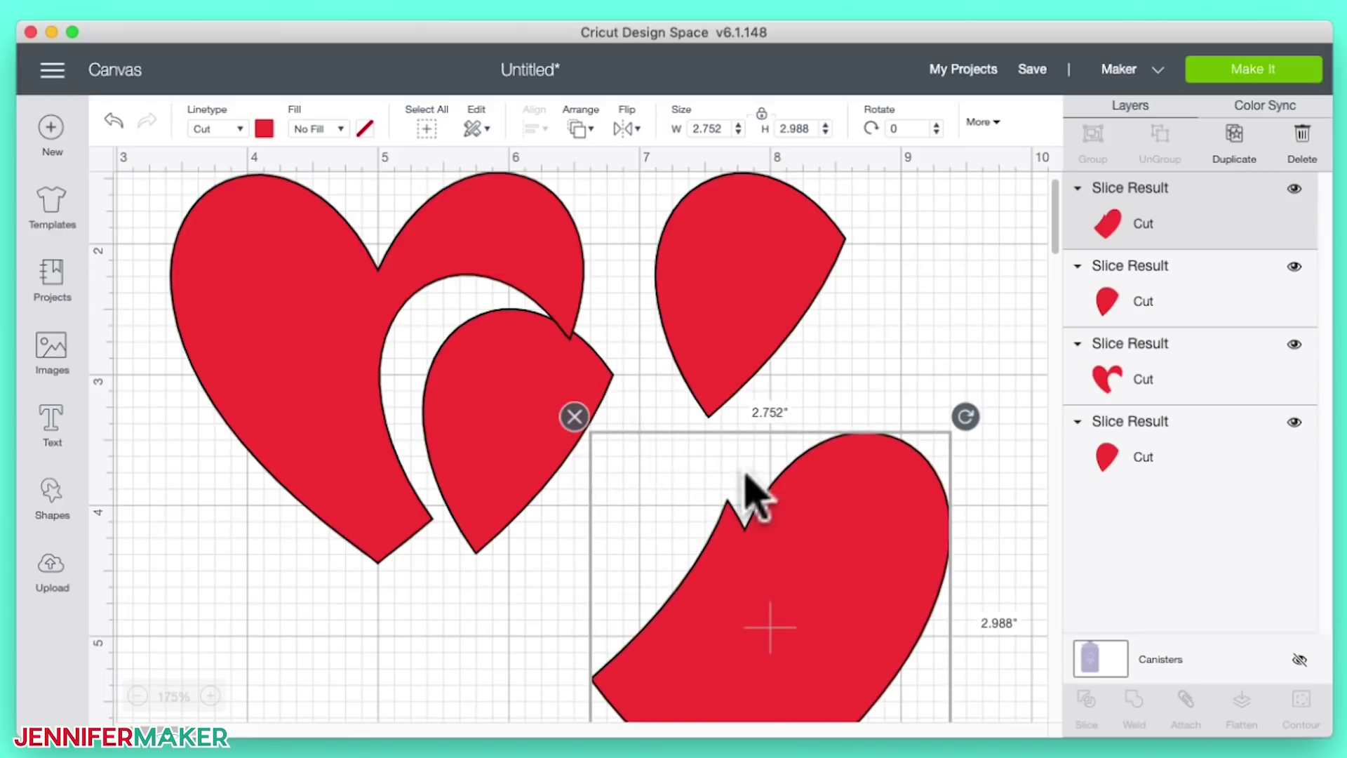
Step: Undo all the moves of the sliced pieces and the slice itself, back to the grouped hearts
{"action": "left_click", "coordinate": [113, 121]}
{"action": "left_click", "coordinate": [113, 121]}
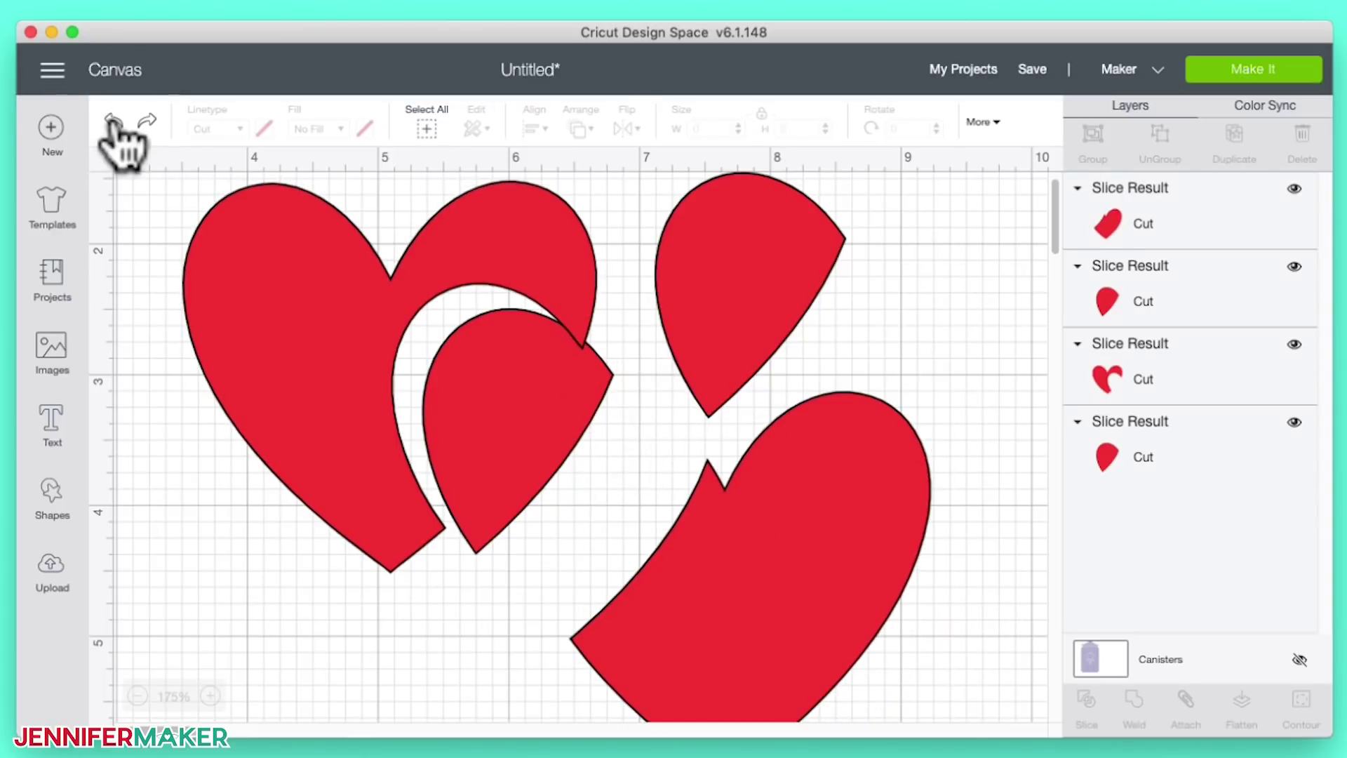
{"action": "left_click", "coordinate": [113, 120]}
{"action": "left_click", "coordinate": [113, 120]}
{"action": "left_click", "coordinate": [113, 121]}
{"action": "left_click", "coordinate": [113, 120]}
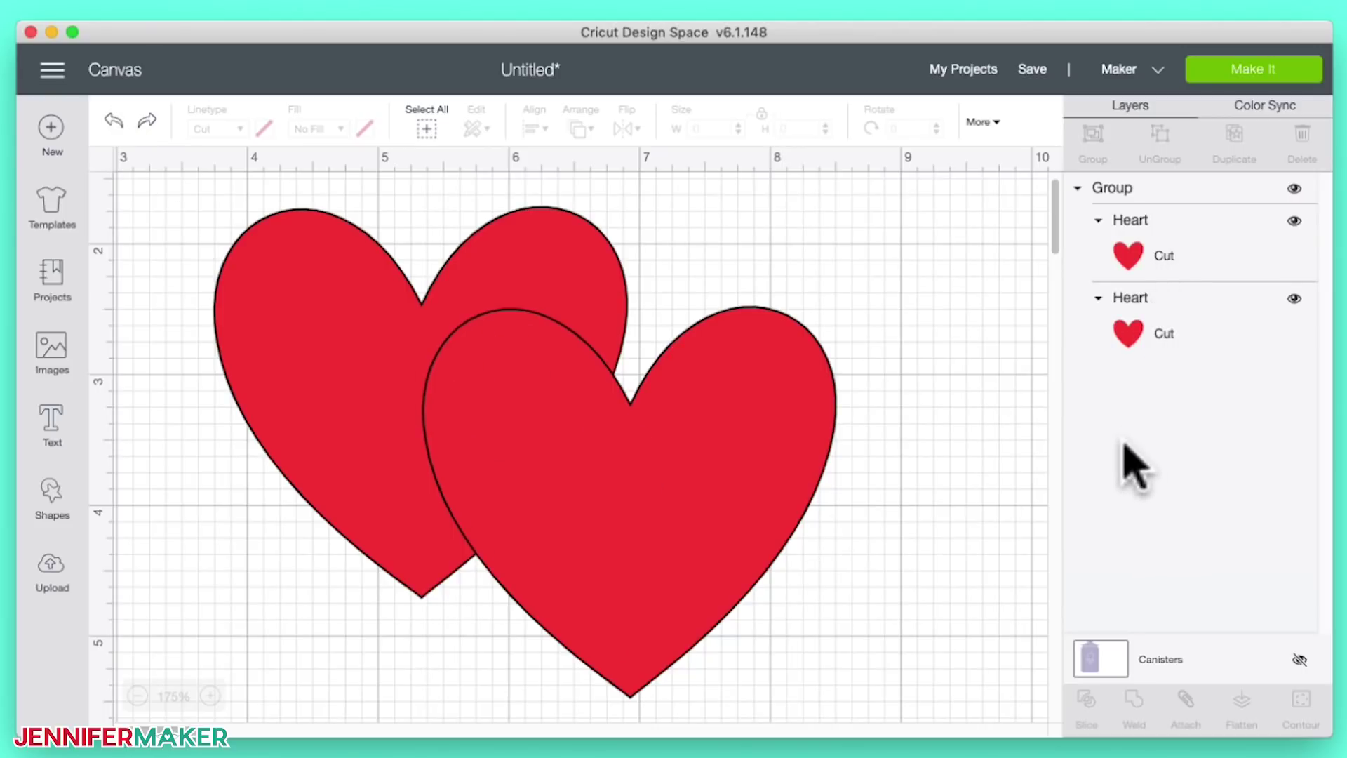
Step: Weld the two grouped hearts into a single shape and shift it slightly to about 3.9" across on the canvas
{"action": "left_click_drag", "start_coordinate": [891, 223], "coordinate": [204, 655]}
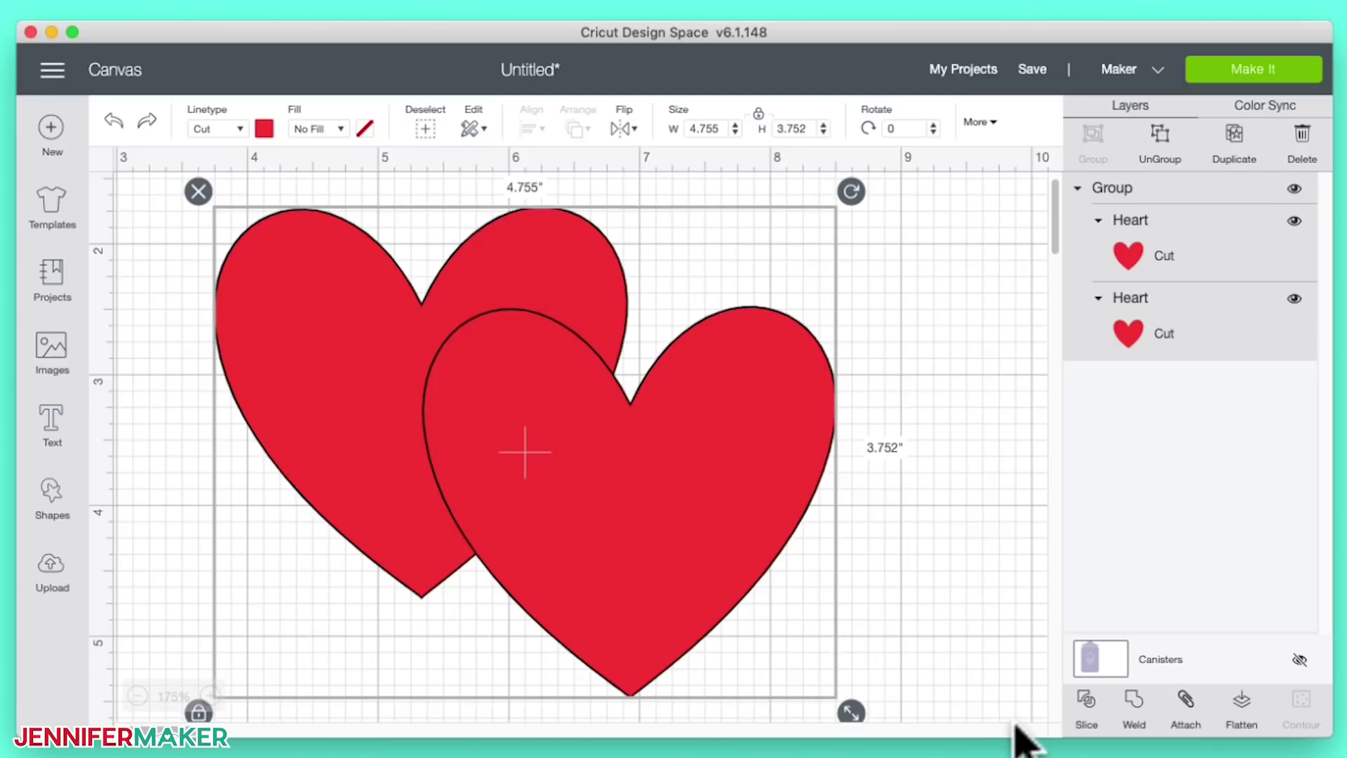
{"action": "left_click", "coordinate": [1134, 705]}
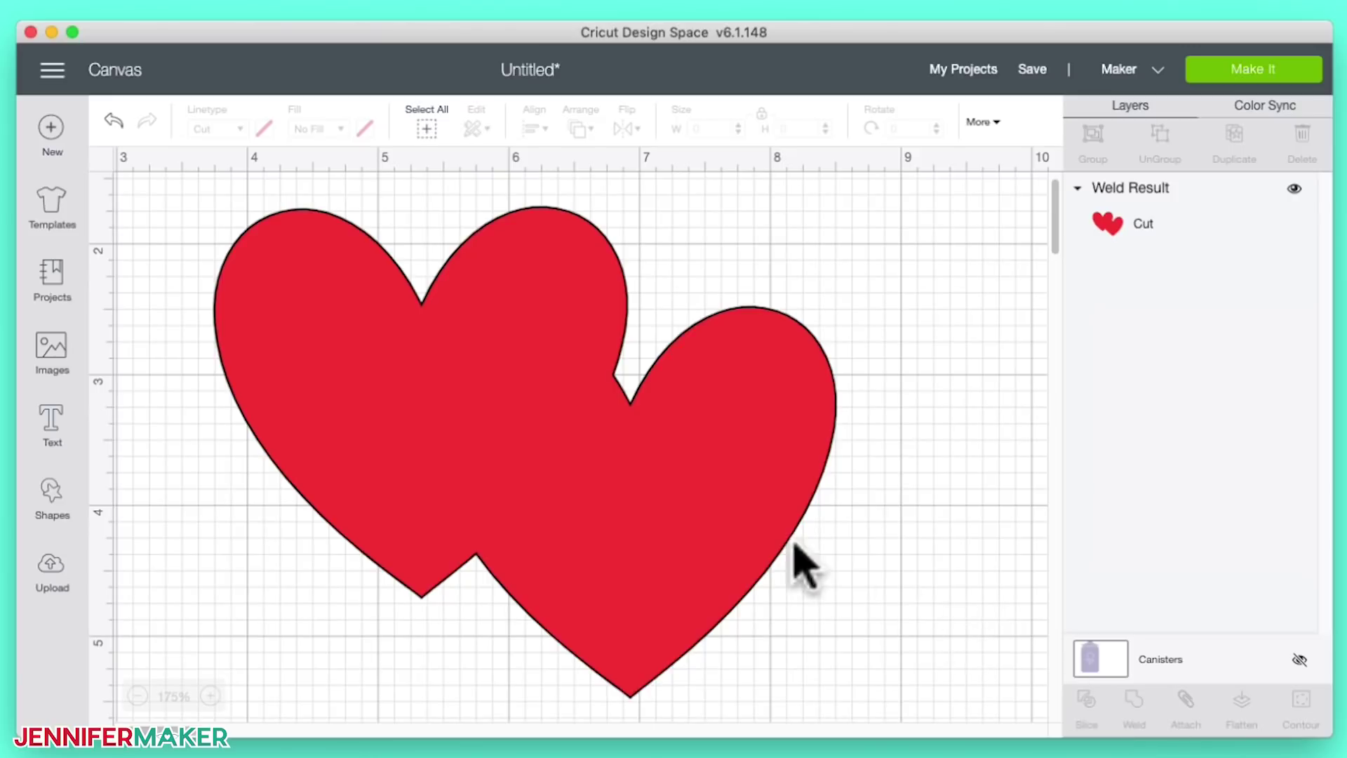
{"action": "mouse_move", "coordinate": [720, 513]}
{"action": "left_mouse_down"}
{"action": "mouse_move", "coordinate": [776, 514]}
{"action": "mouse_move", "coordinate": [740, 493]}
{"action": "mouse_move", "coordinate": [733, 529]}
{"action": "mouse_move", "coordinate": [736, 517]}
{"action": "left_mouse_up"}
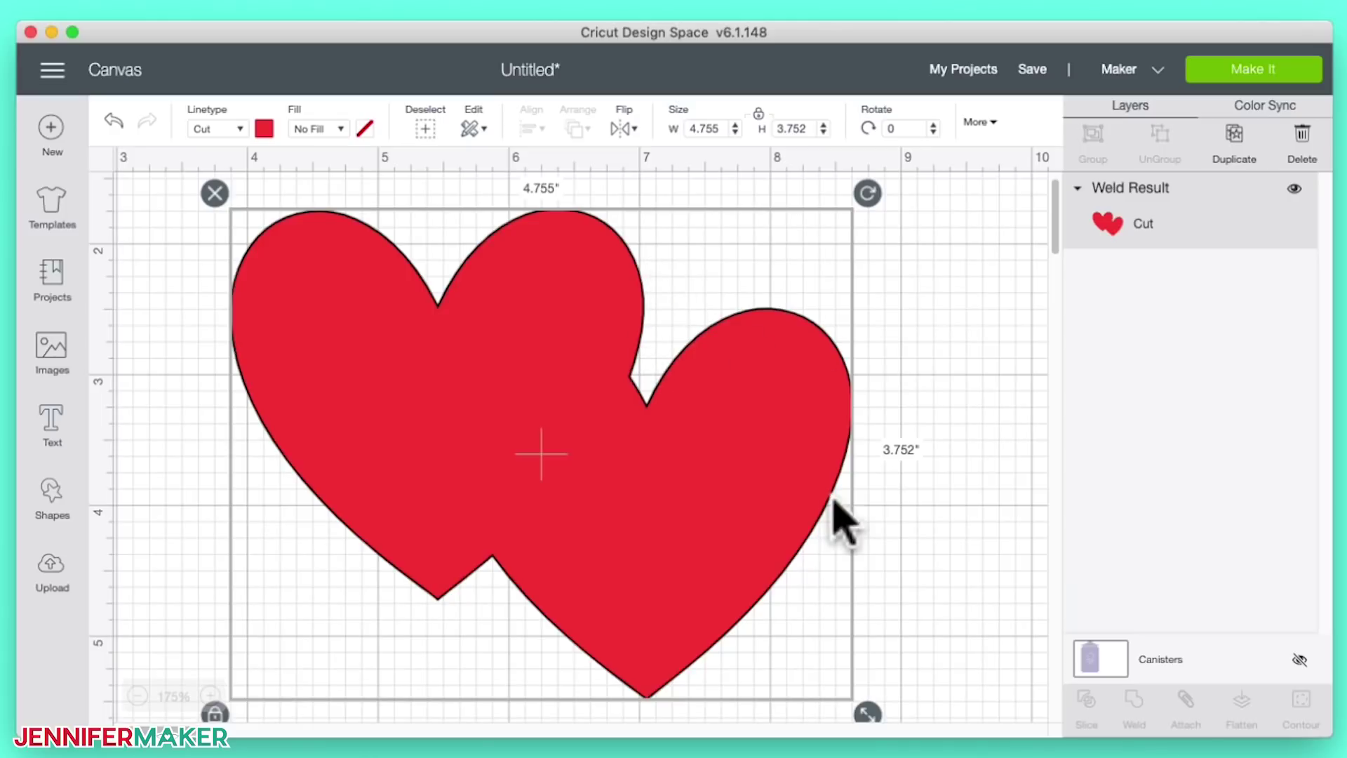
Step: Preview the welded hearts on the cutting mat, and return to the canvas without cutting
{"action": "left_click", "coordinate": [1282, 71]}
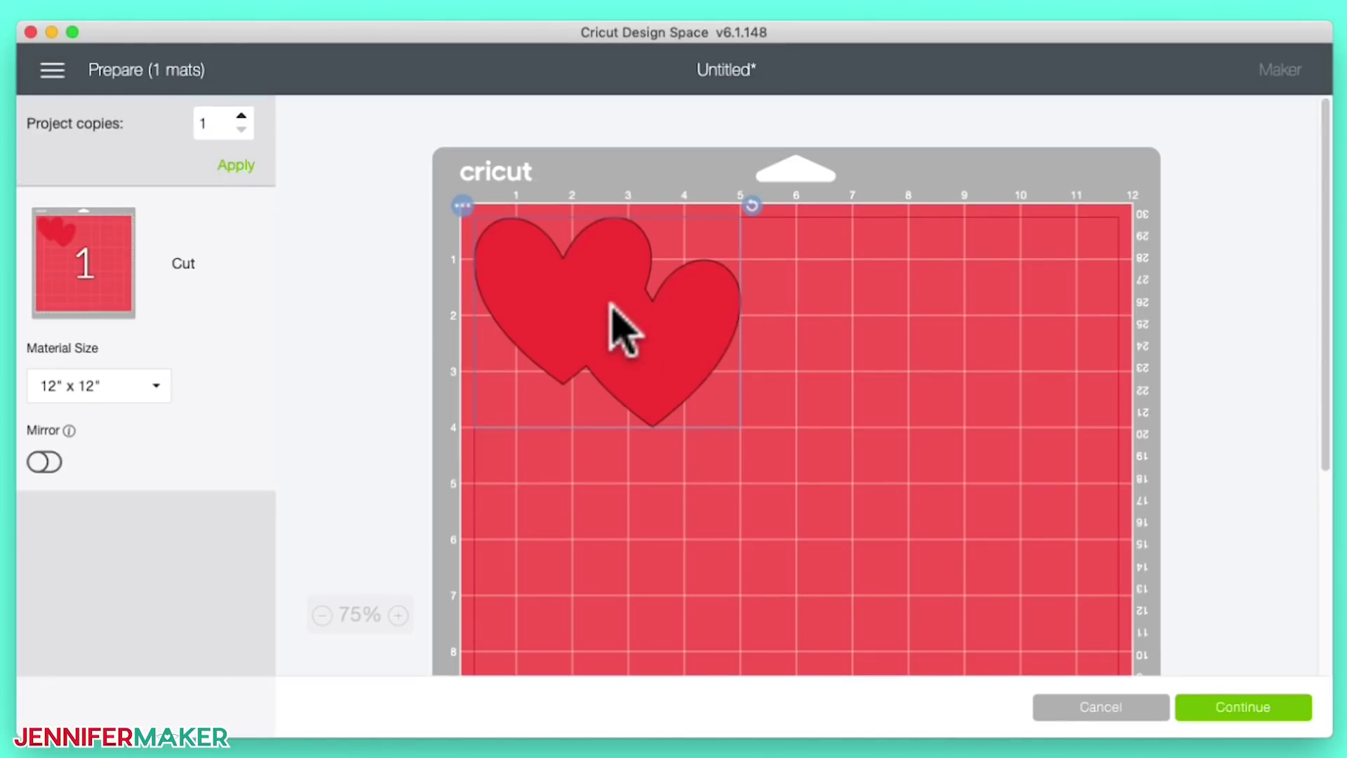
{"action": "left_click", "coordinate": [1128, 707]}
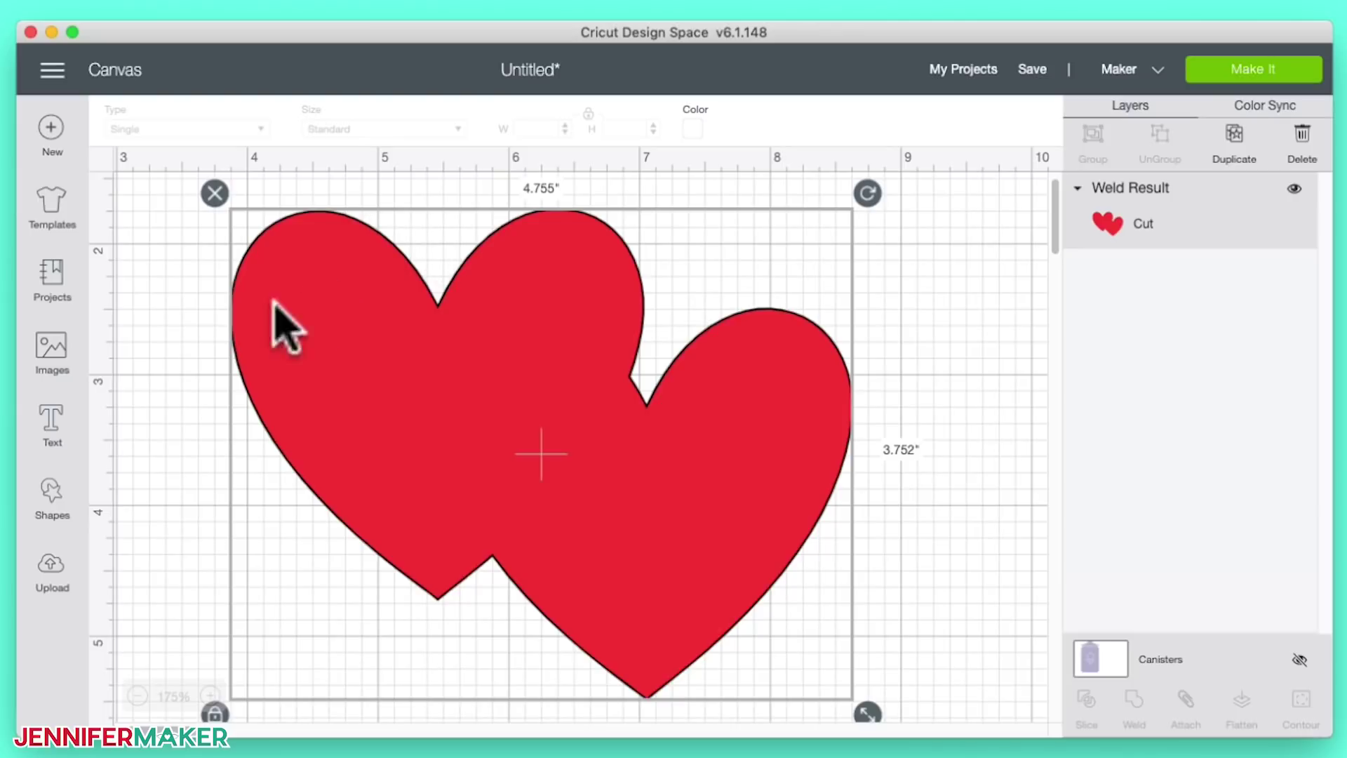
Step: Undo the move of the welded shape and the weld, back to the two grouped hearts
{"action": "left_click", "coordinate": [149, 241]}
{"action": "left_click", "coordinate": [113, 122]}
{"action": "left_click", "coordinate": [113, 122]}
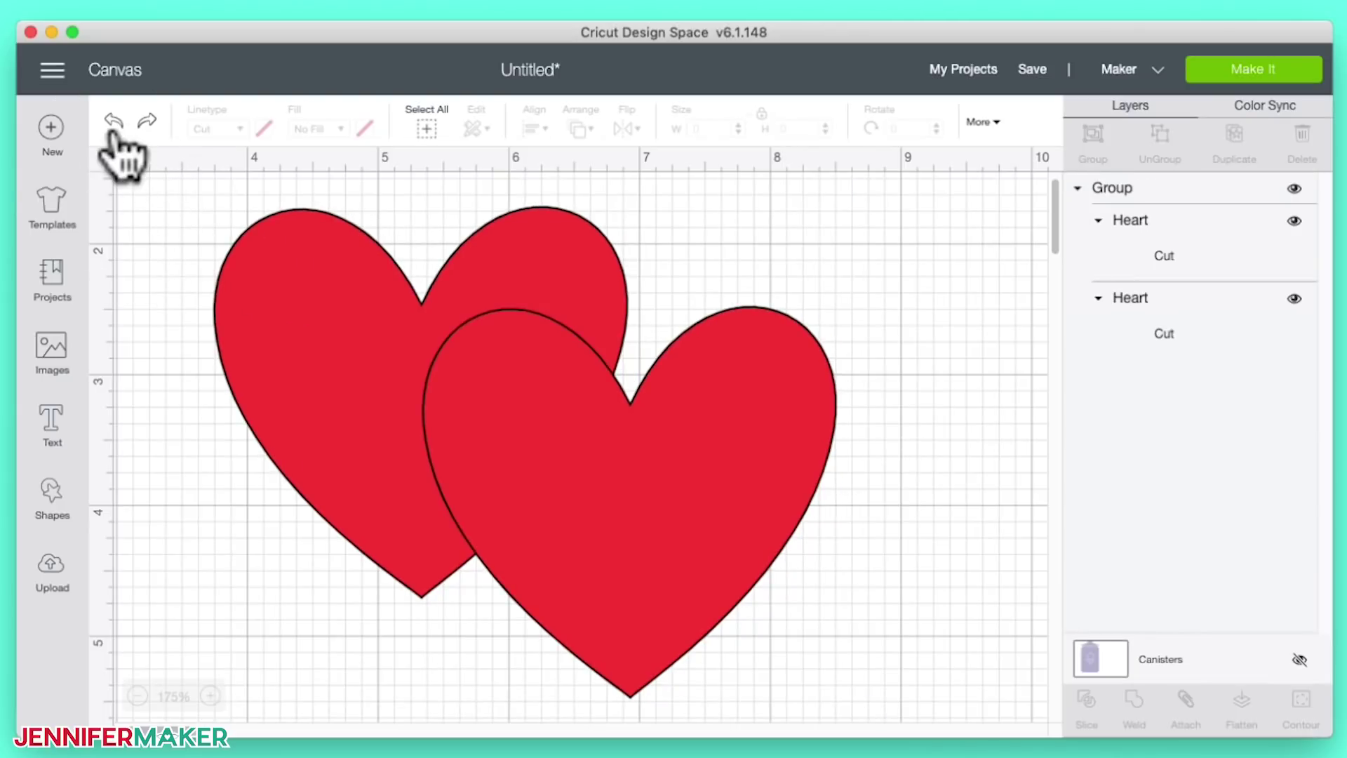
Step: Select the group of hearts and nudge it to about 3.8" across on the canvas
{"action": "mouse_move", "coordinate": [634, 456]}
{"action": "left_mouse_down"}
{"action": "mouse_move", "coordinate": [673, 466]}
{"action": "mouse_move", "coordinate": [641, 458]}
{"action": "left_mouse_up"}
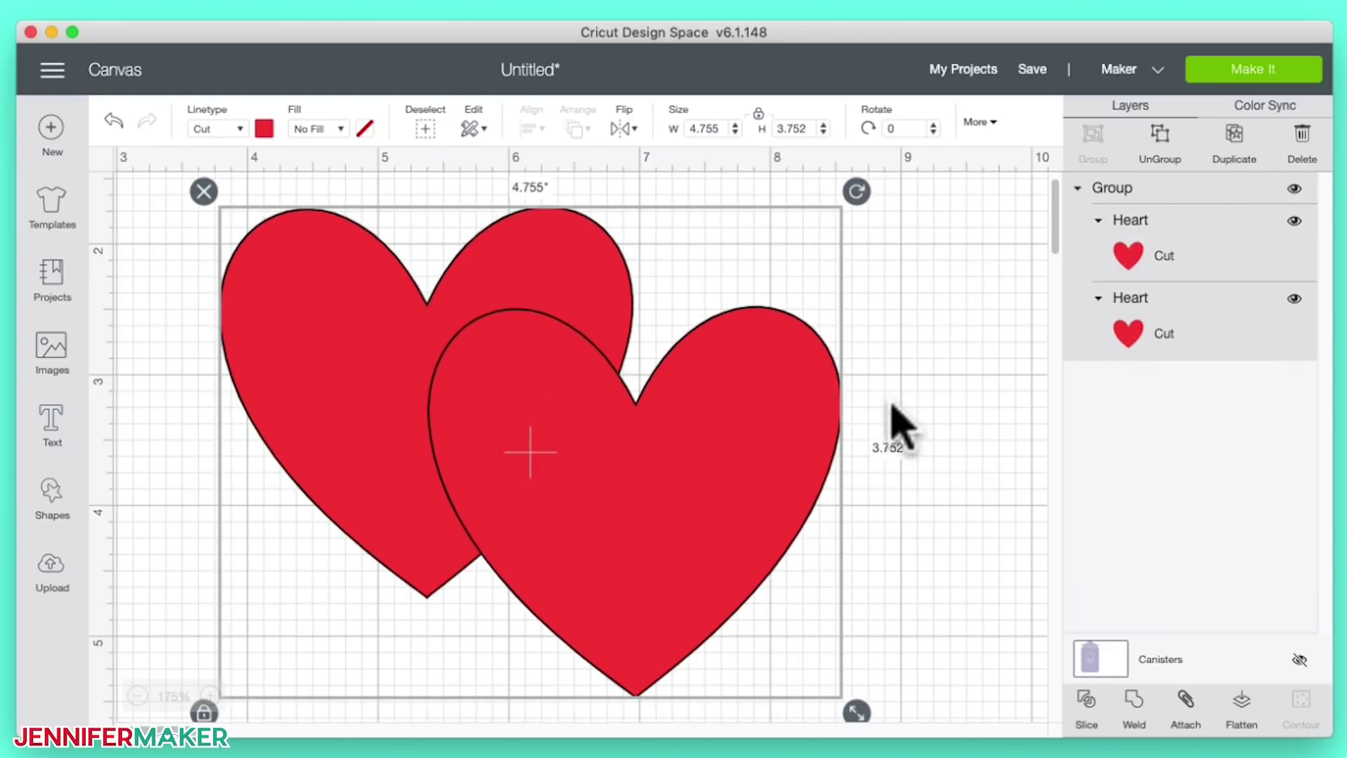
Step: Ungroup the pair of hearts and shift each heart slightly on its own, keeping the two overlapping
{"action": "left_click", "coordinate": [893, 424]}
{"action": "left_click_drag", "start_coordinate": [749, 449], "coordinate": [766, 454]}
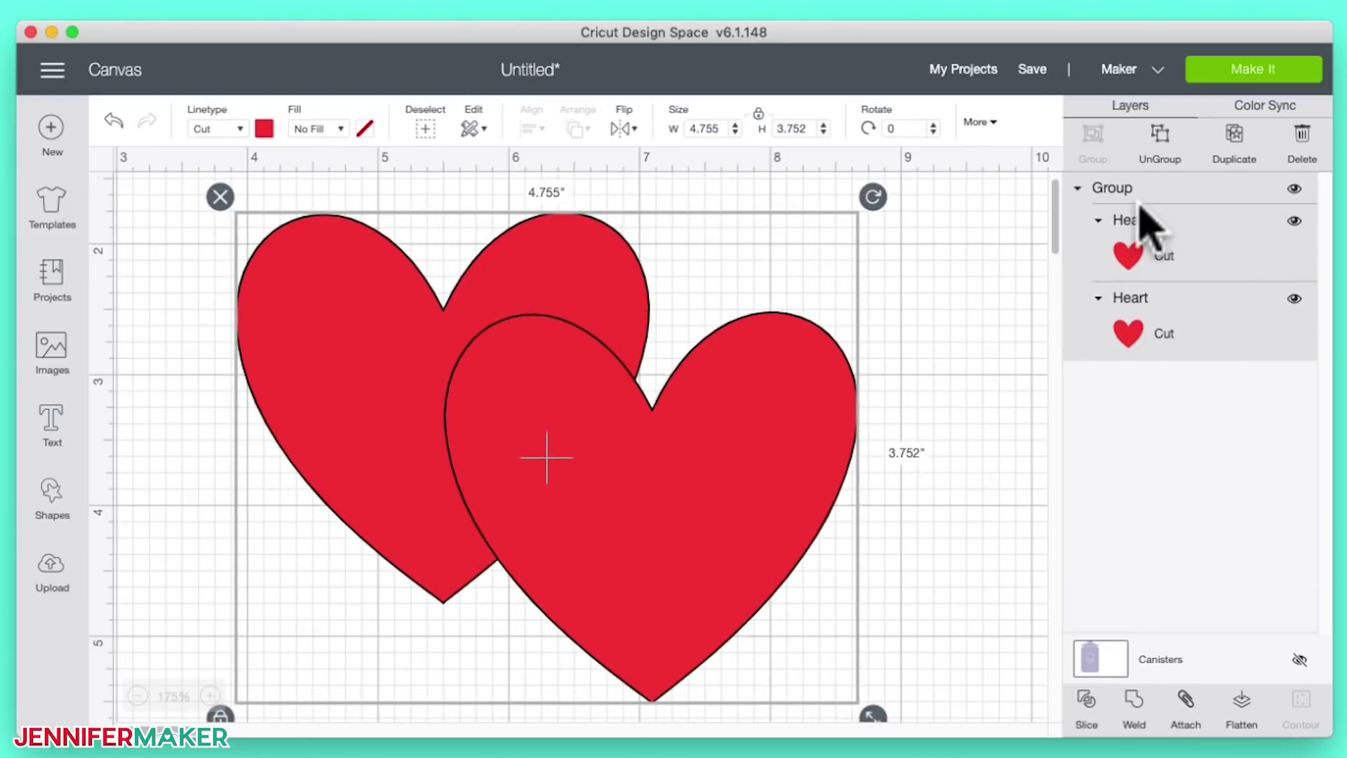
{"action": "left_click", "coordinate": [1159, 145]}
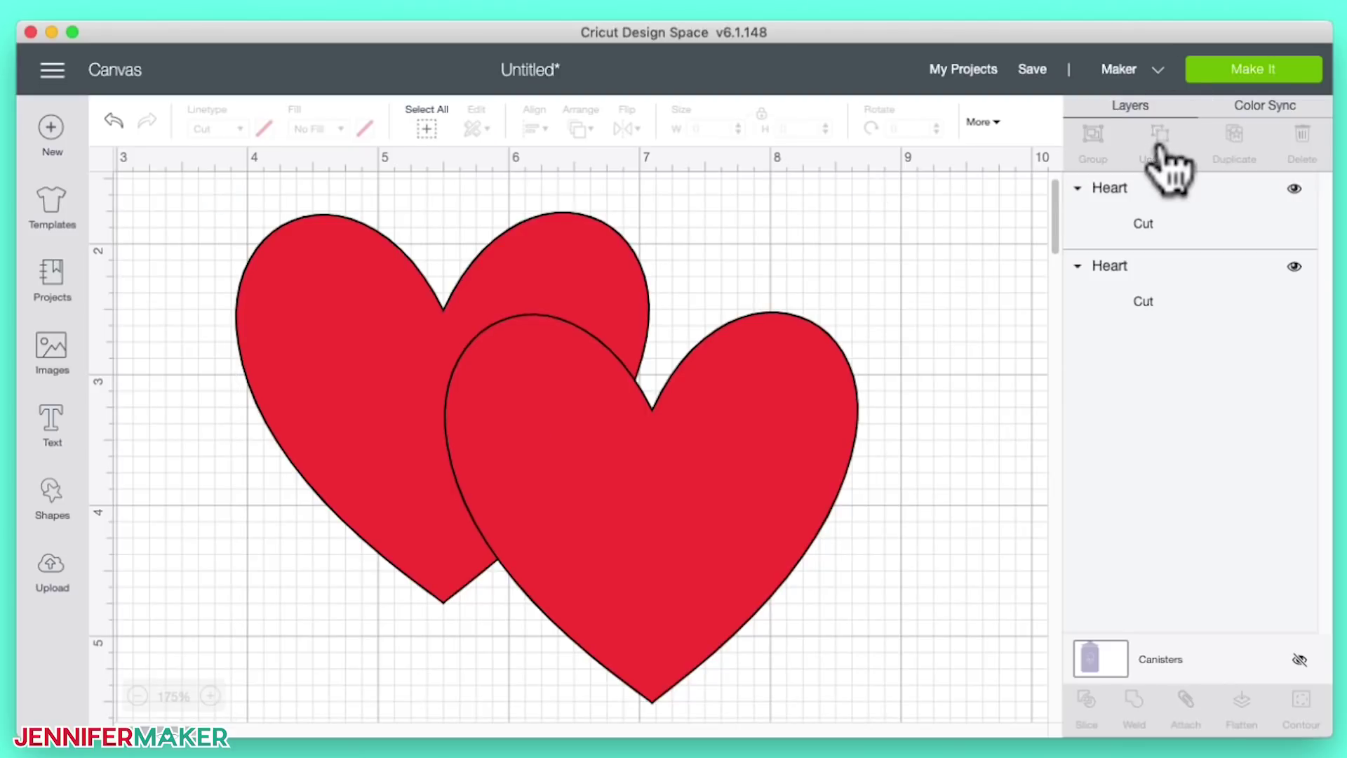
{"action": "mouse_move", "coordinate": [776, 529]}
{"action": "left_mouse_down"}
{"action": "mouse_move", "coordinate": [896, 532]}
{"action": "mouse_move", "coordinate": [774, 525]}
{"action": "left_mouse_up"}
{"action": "mouse_move", "coordinate": [442, 453]}
{"action": "left_mouse_down"}
{"action": "mouse_move", "coordinate": [415, 445]}
{"action": "mouse_move", "coordinate": [445, 457]}
{"action": "left_mouse_up"}
{"action": "left_click", "coordinate": [750, 523]}
{"action": "left_click_drag", "start_coordinate": [749, 523], "coordinate": [732, 518]}
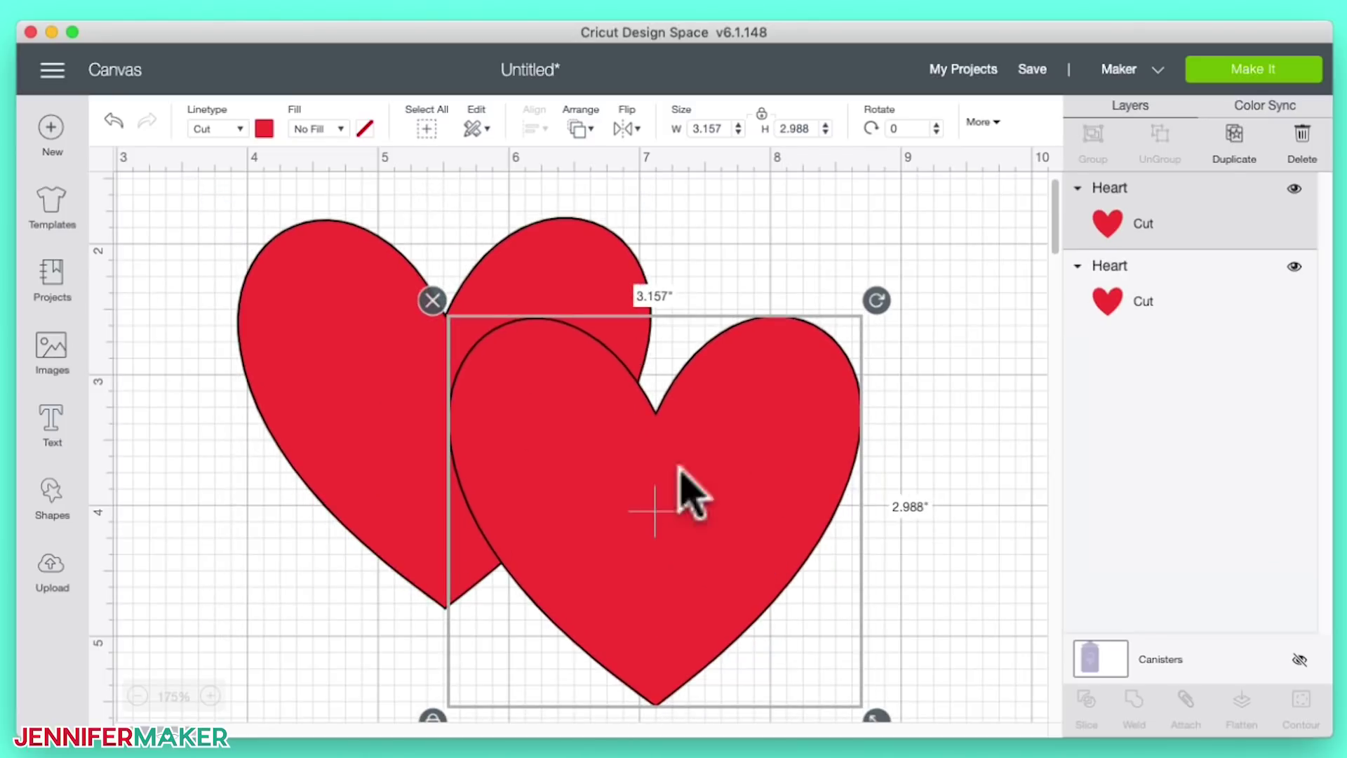
Step: Attach the two overlapping hearts to each other, and preview them on the cutting mat without cutting
{"action": "left_click", "coordinate": [200, 226]}
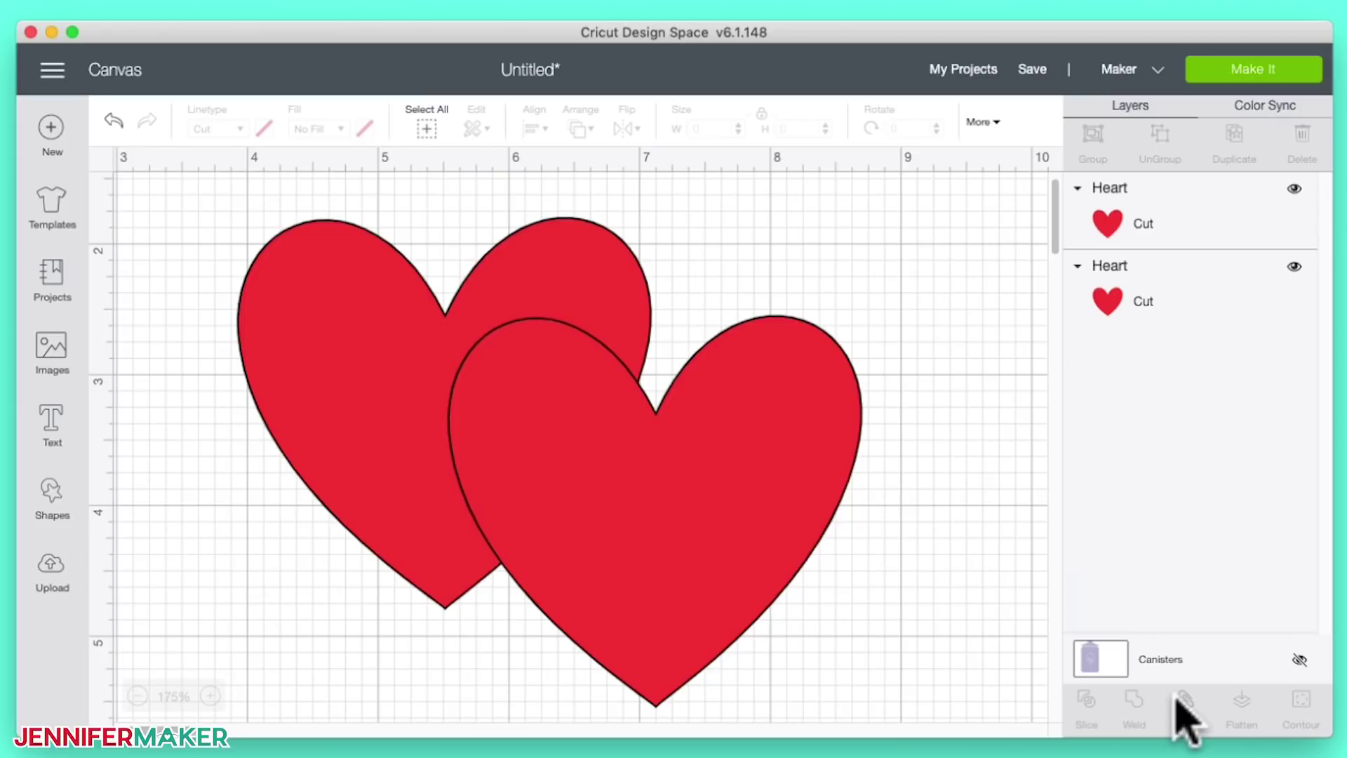
{"action": "left_click_drag", "start_coordinate": [881, 668], "coordinate": [210, 223]}
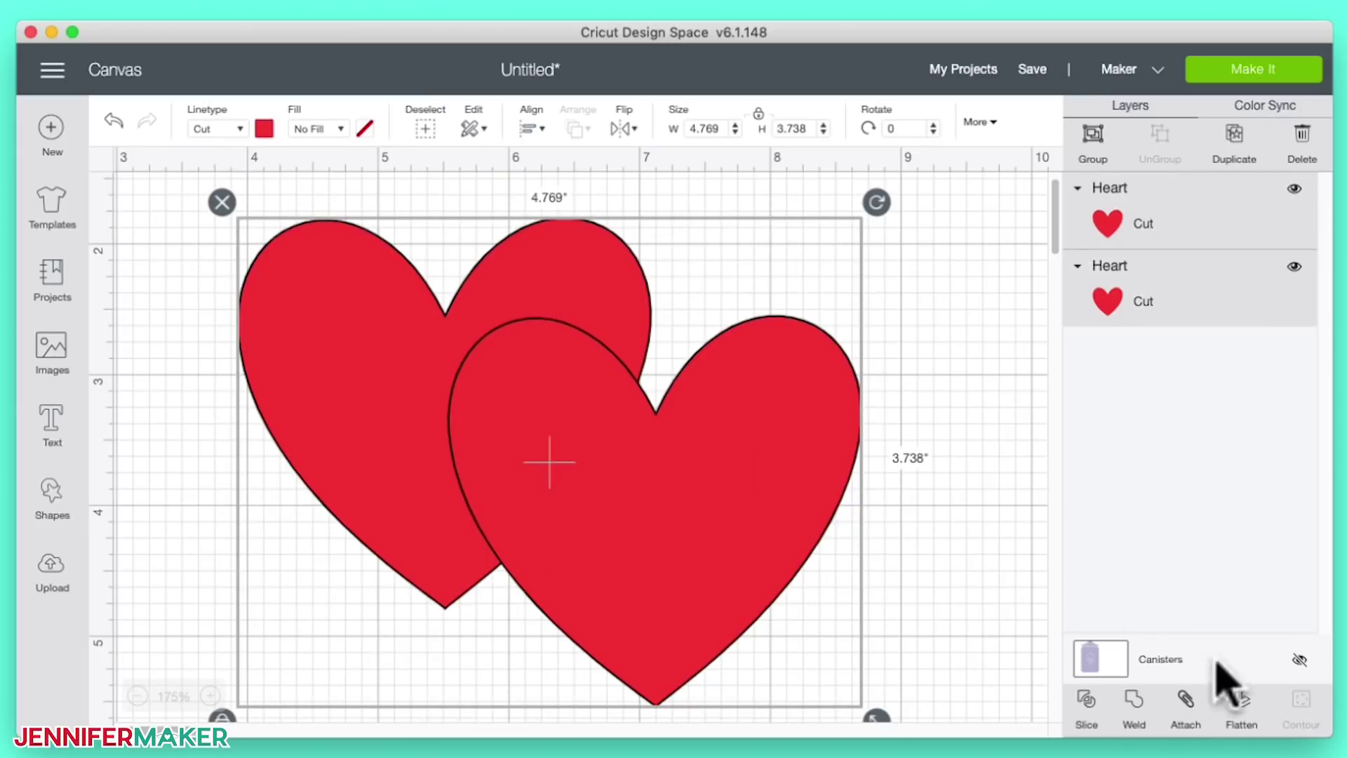
{"action": "left_click", "coordinate": [1184, 701]}
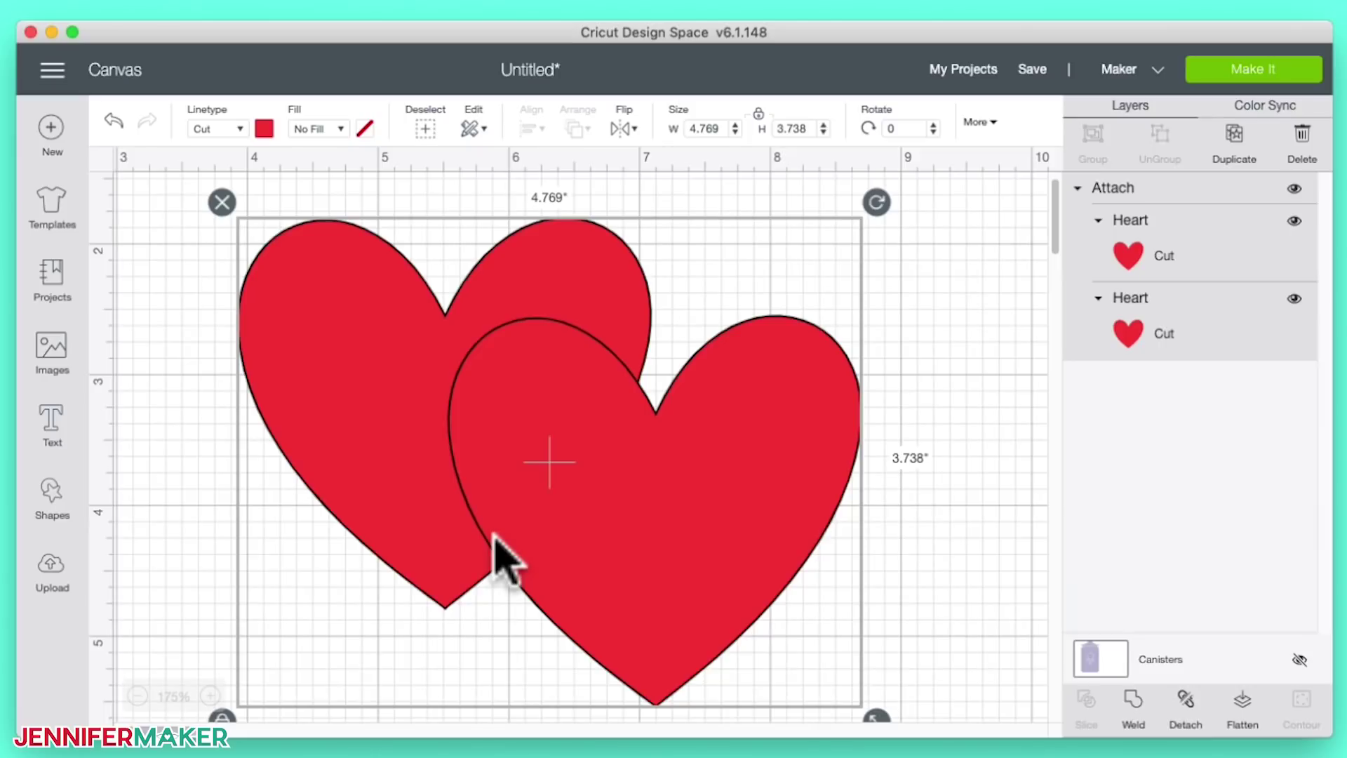
{"action": "left_click", "coordinate": [1275, 78]}
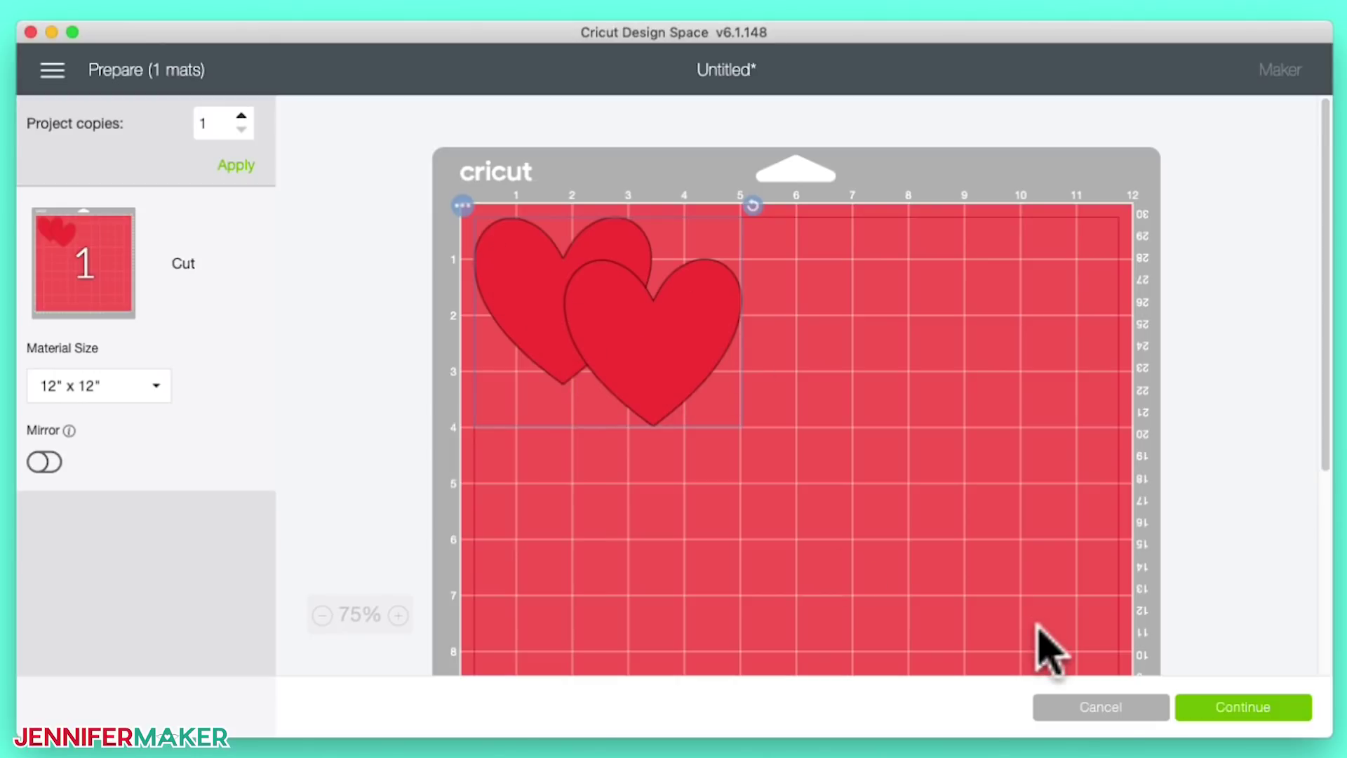
{"action": "left_click", "coordinate": [1078, 705]}
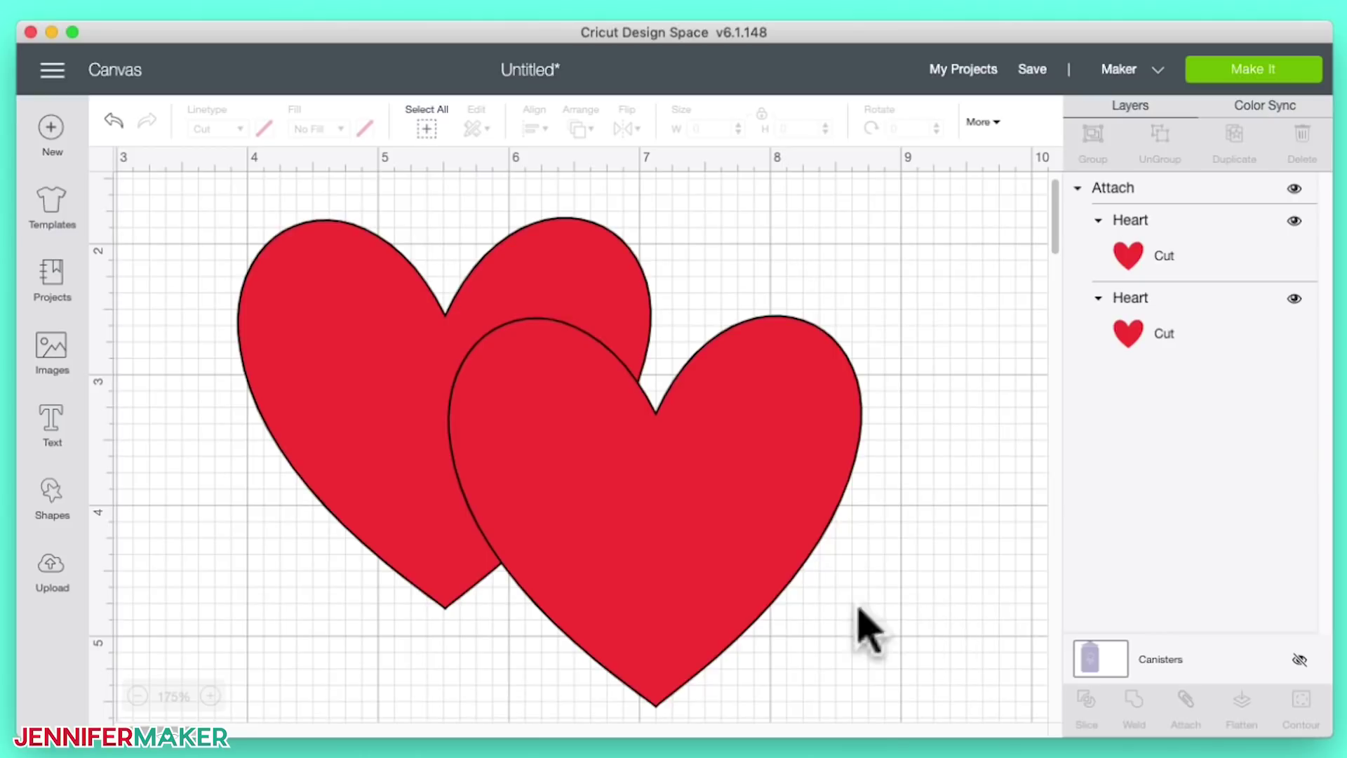
Step: Select the attached hearts and delete them from the canvas
{"action": "left_click", "coordinate": [914, 594]}
{"action": "left_click_drag", "start_coordinate": [914, 594], "coordinate": [232, 256]}
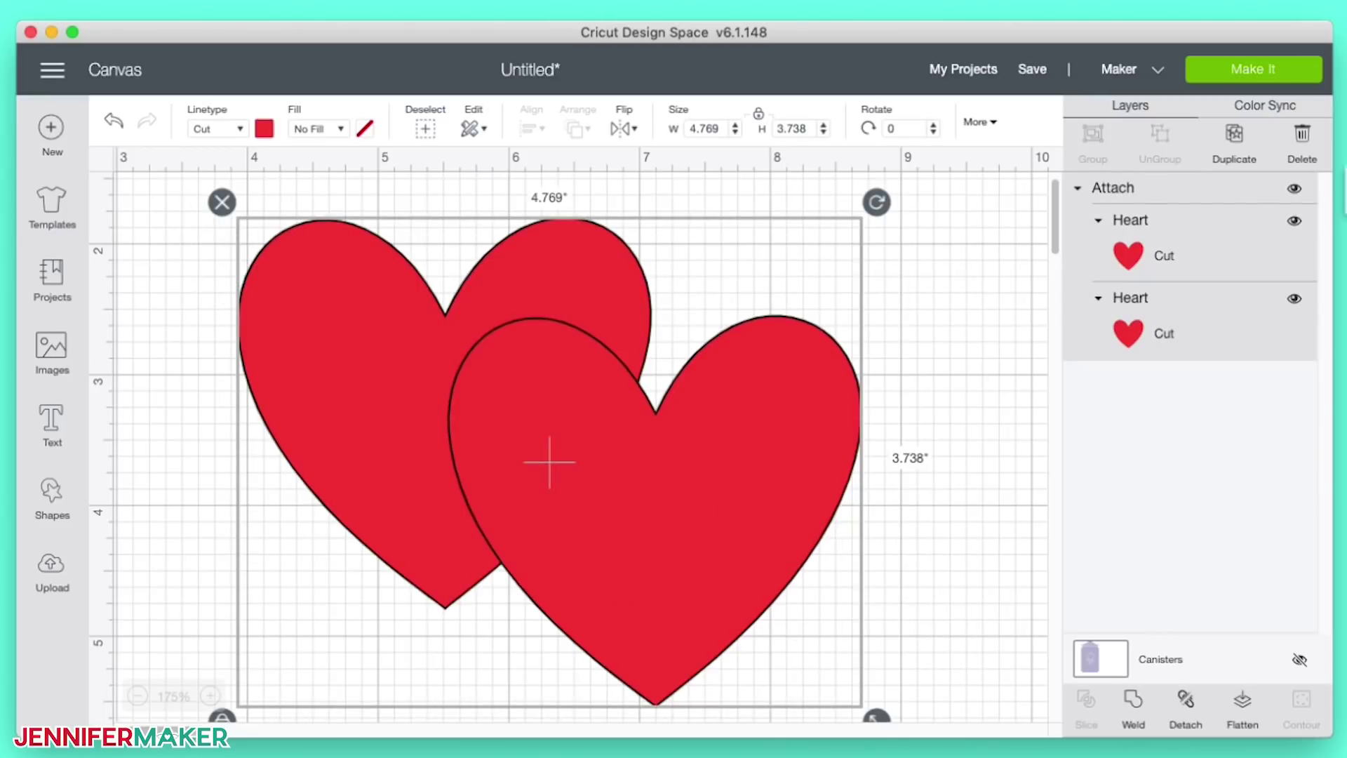
{"action": "left_click", "coordinate": [1303, 137]}
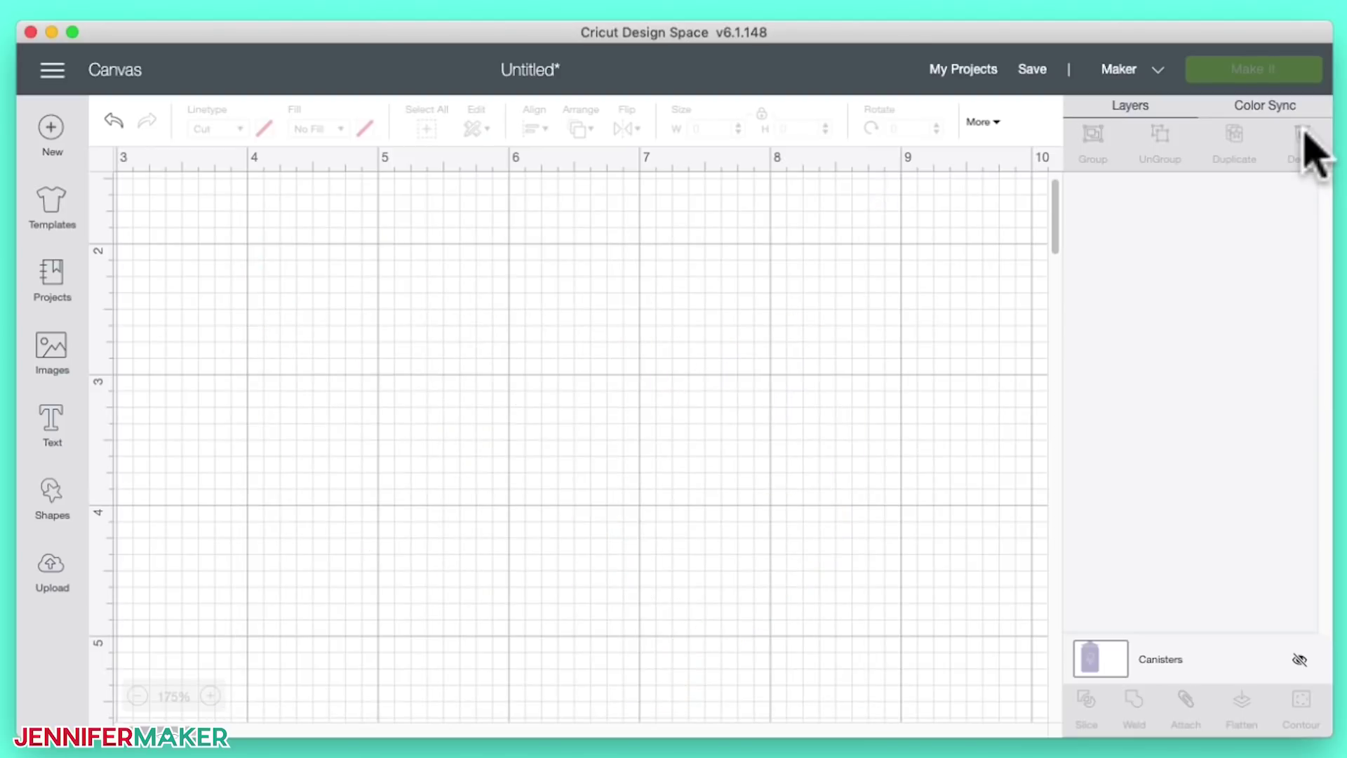
Step: Open the image library and locate the Cricut Access entry among the account and settings options
{"action": "left_click", "coordinate": [56, 369]}
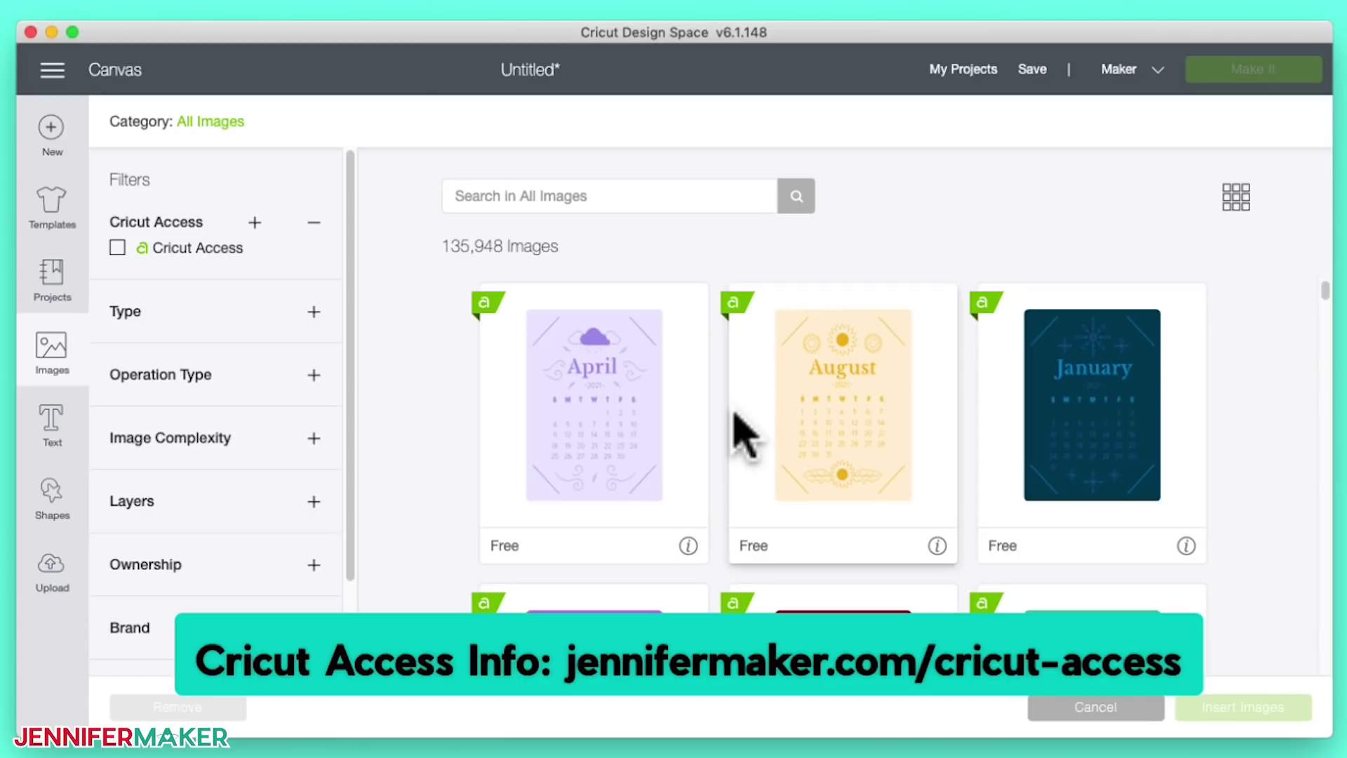
{"action": "left_click", "coordinate": [52, 70]}
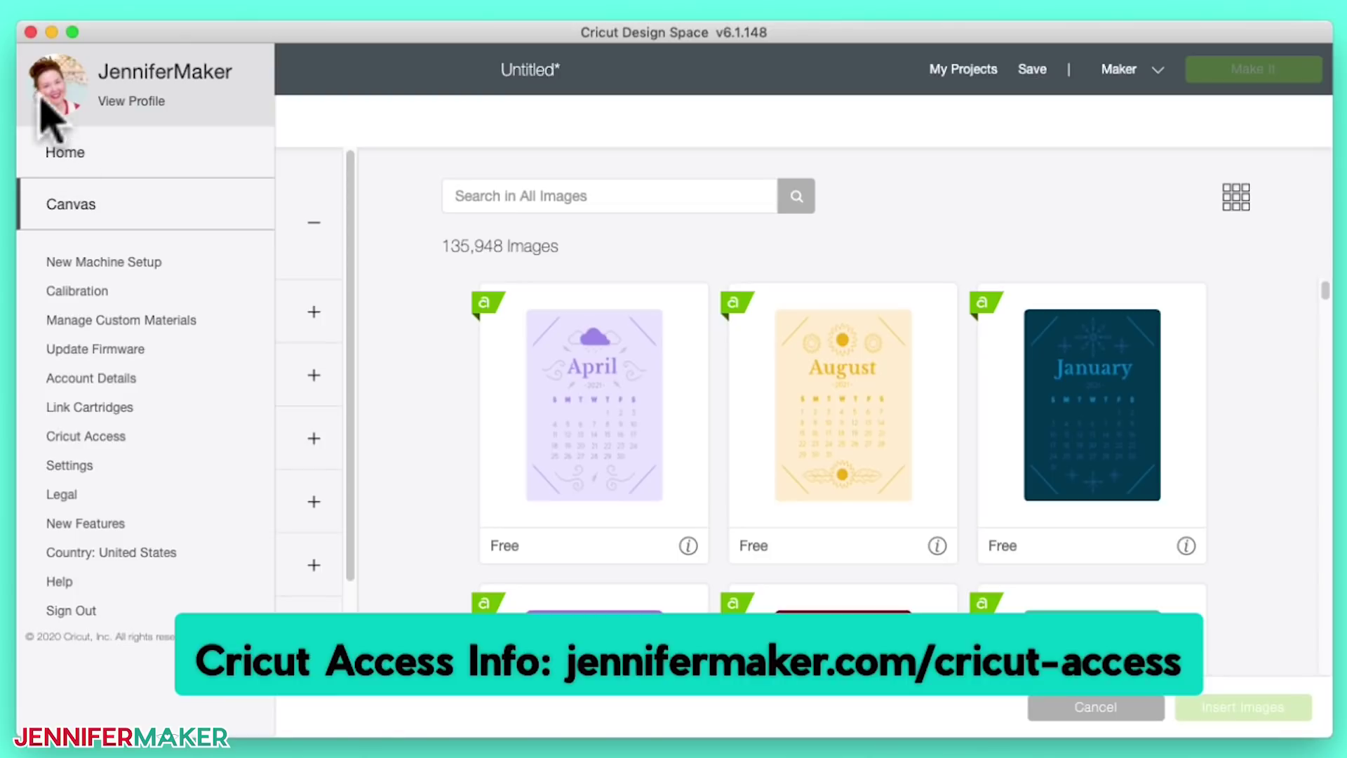
{"action": "left_click", "coordinate": [294, 66]}
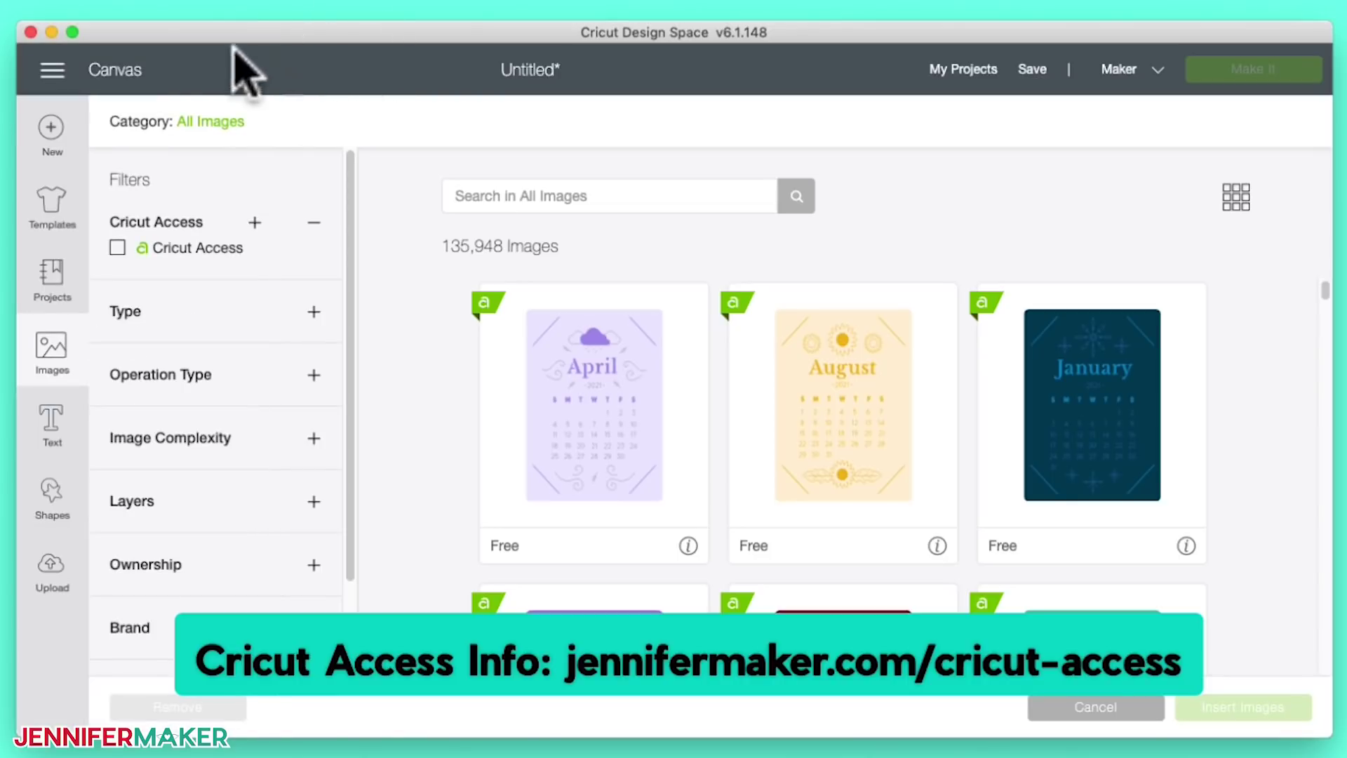
{"action": "left_click", "coordinate": [50, 70]}
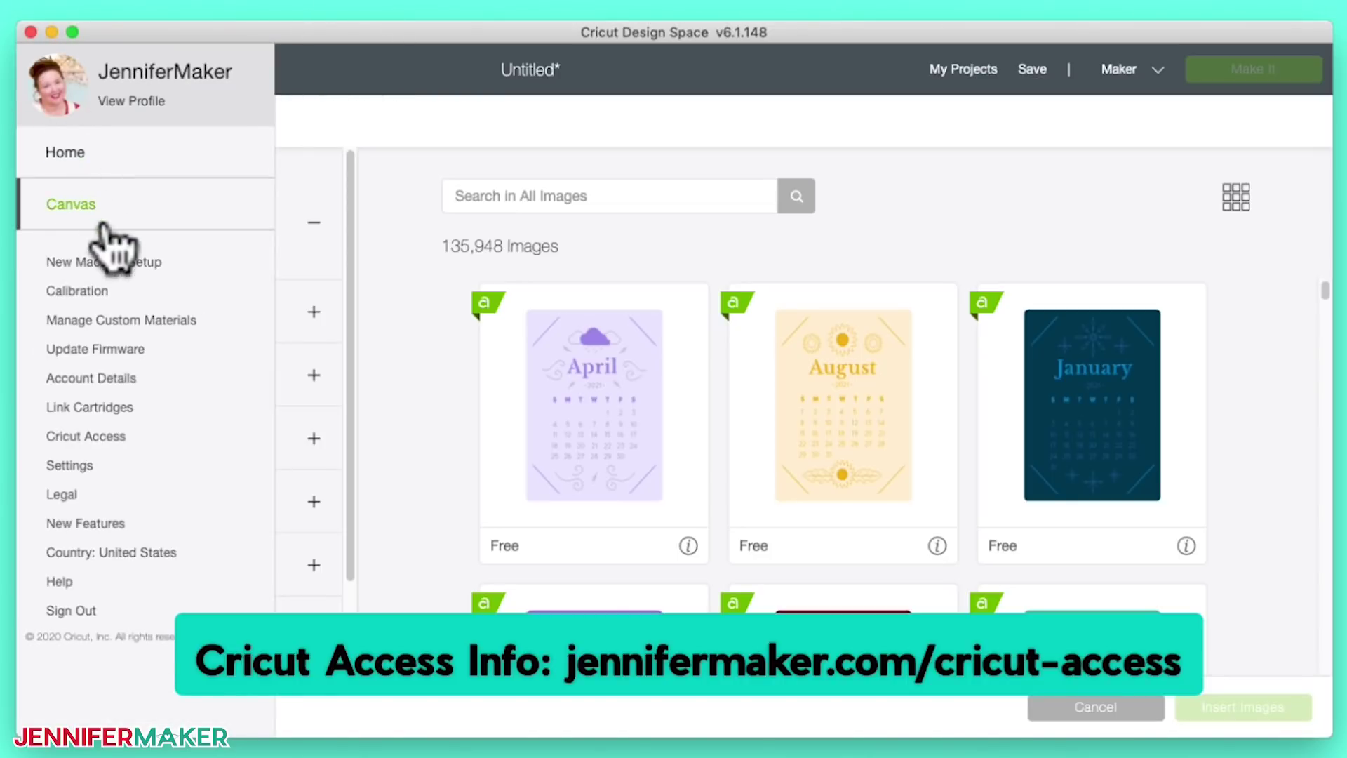
{"action": "left_click", "coordinate": [106, 438]}
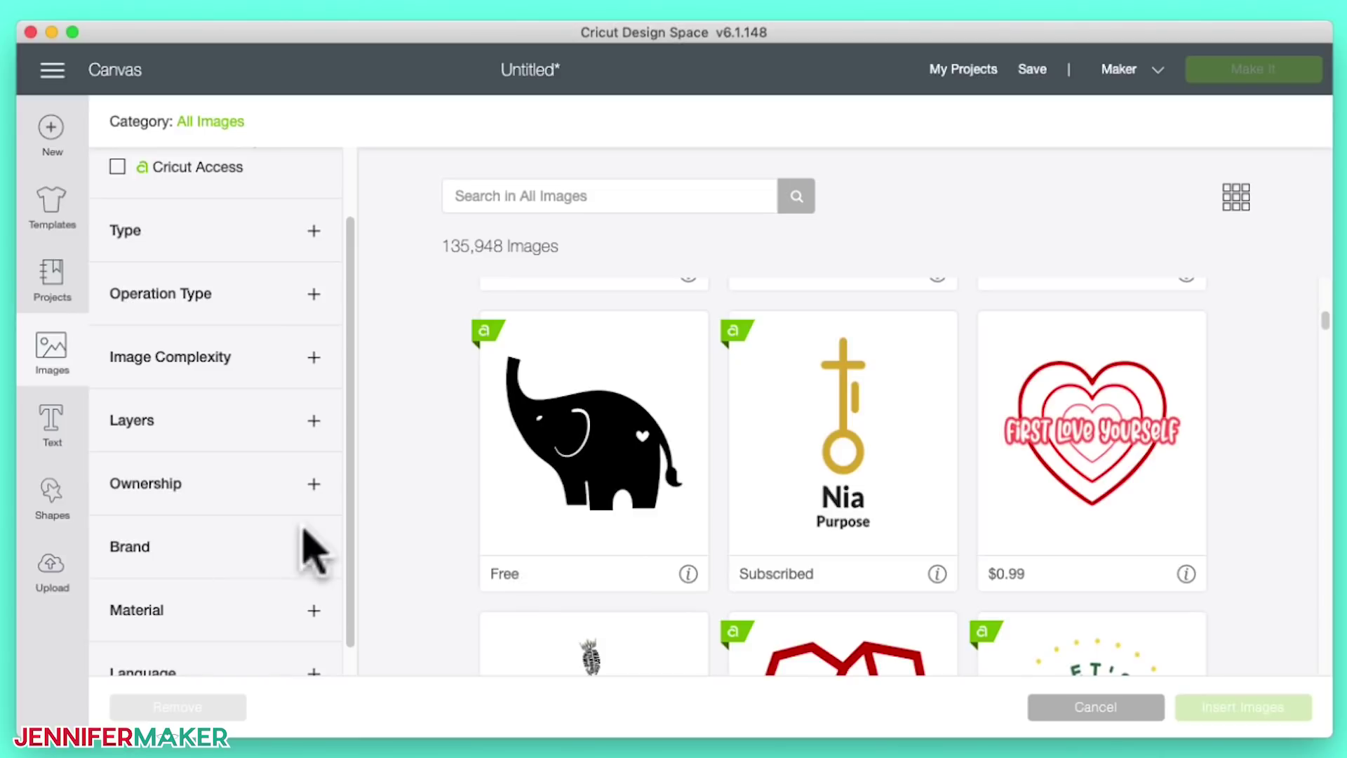
Step: Filter the image library by ownership to show only Free images
{"action": "left_click", "coordinate": [312, 485]}
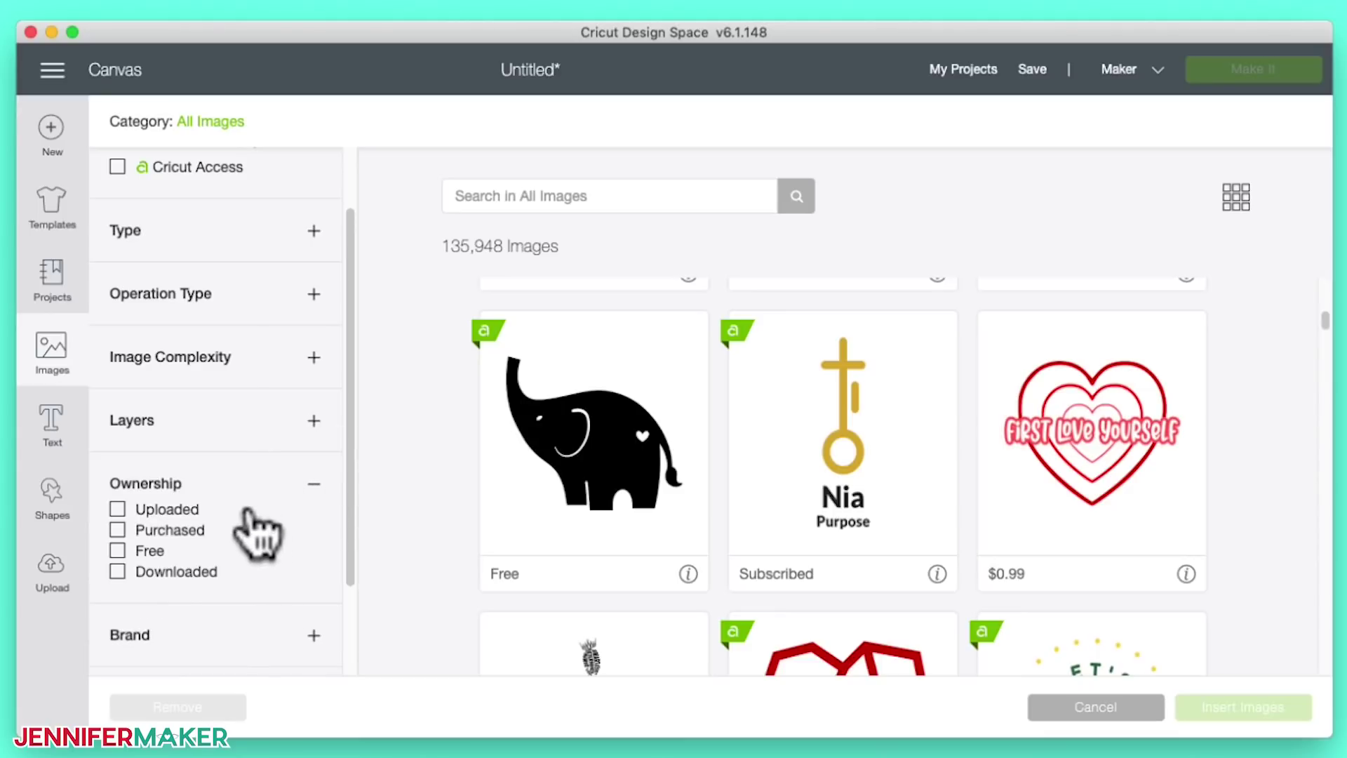
{"action": "left_click", "coordinate": [118, 550]}
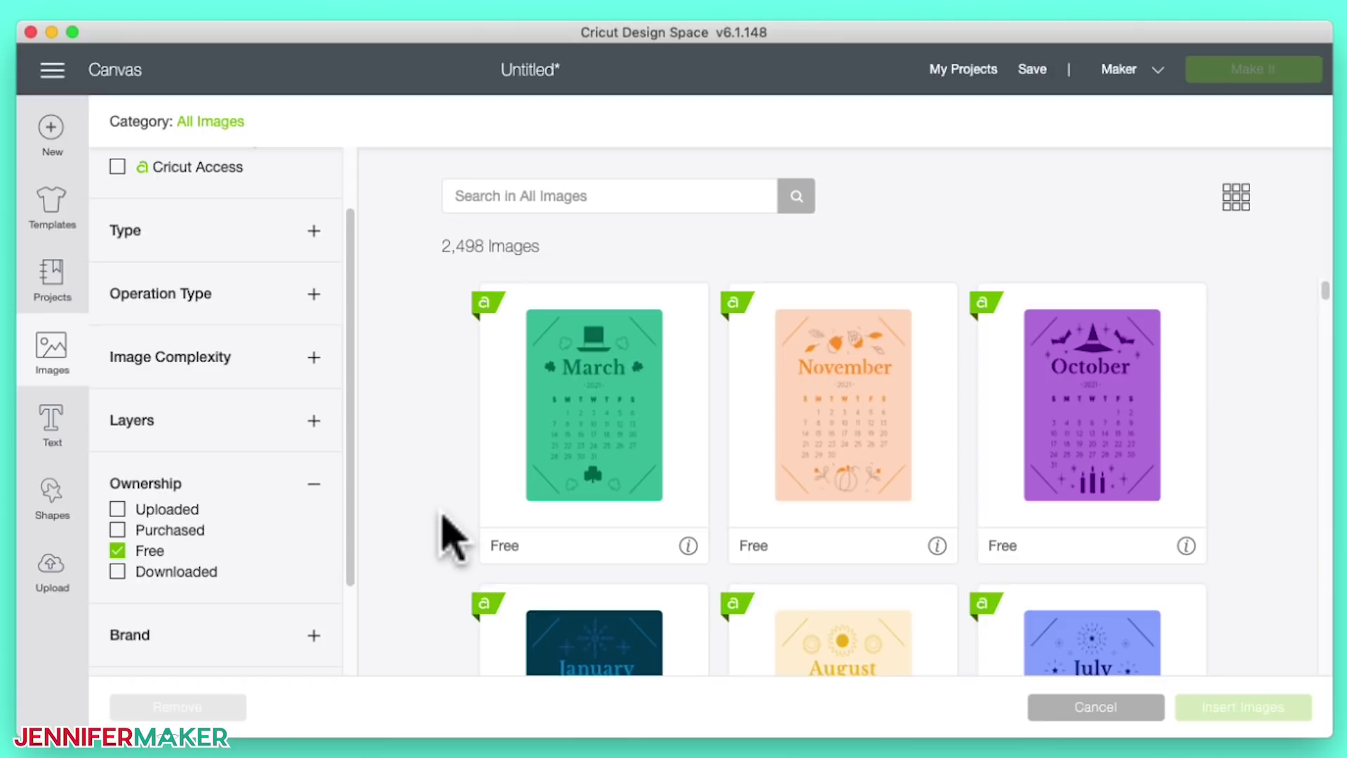
Step: Browse the free images in the library, looking over the calendars, basic shapes, flowers, cards and sayings
{"action": "scroll", "coordinate": [757, 470], "scroll_direction": "down", "scroll_amount": 10}
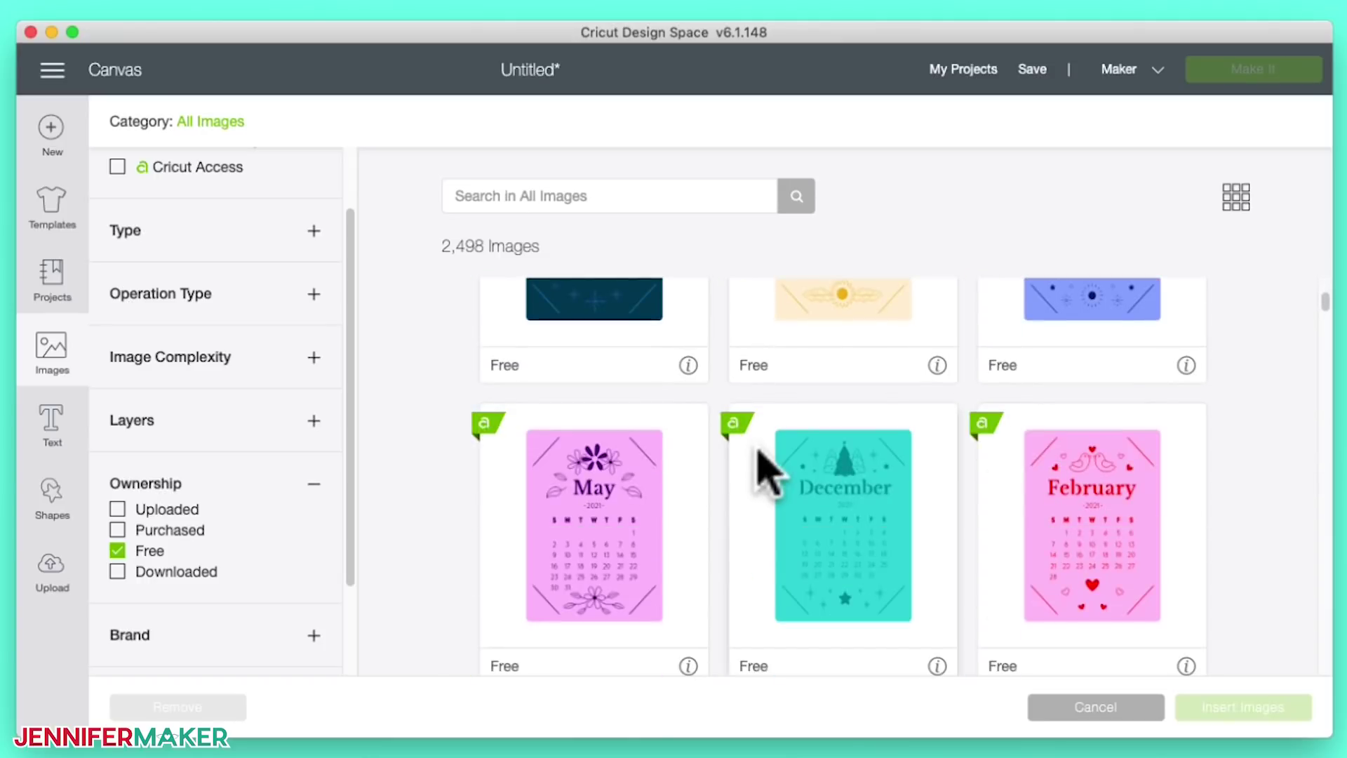
{"action": "scroll", "coordinate": [765, 472], "scroll_direction": "down", "scroll_amount": 15}
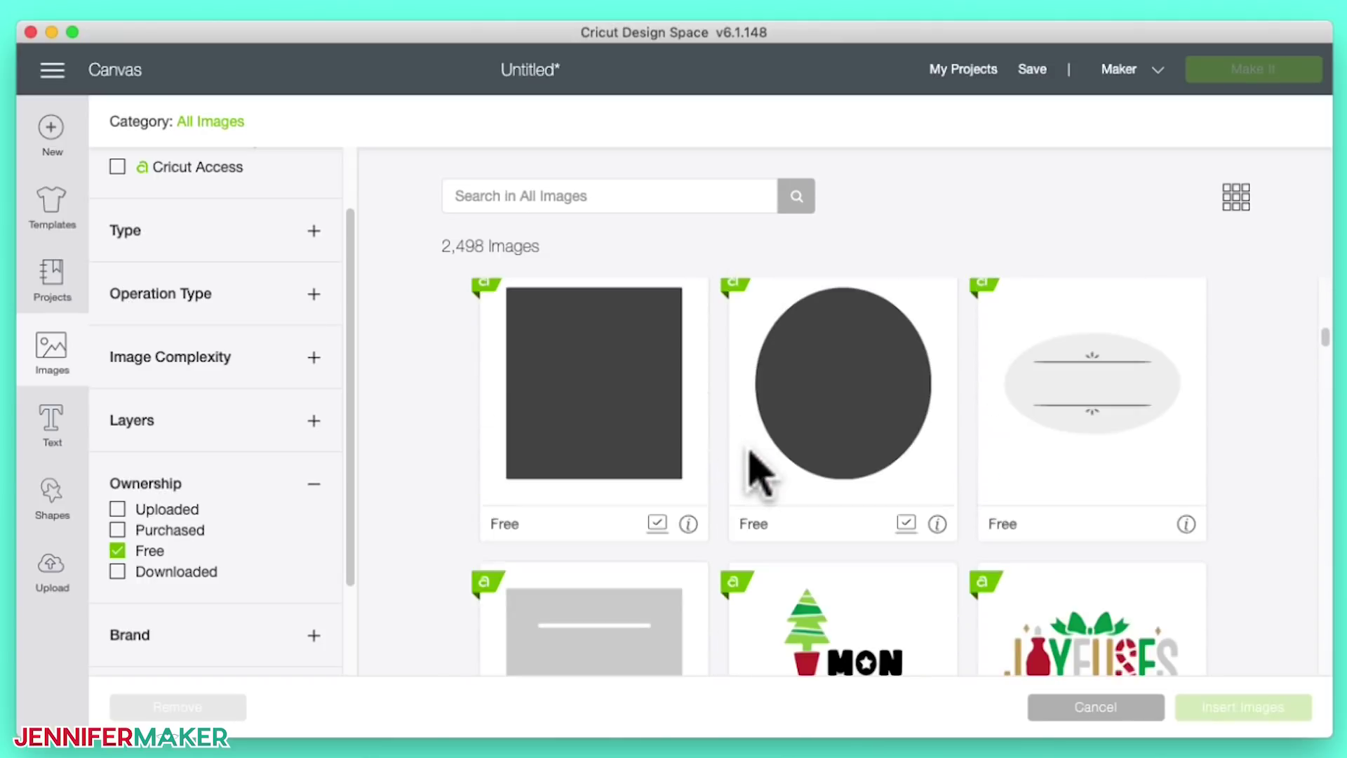
{"action": "scroll", "coordinate": [761, 477], "scroll_direction": "down", "scroll_amount": 15}
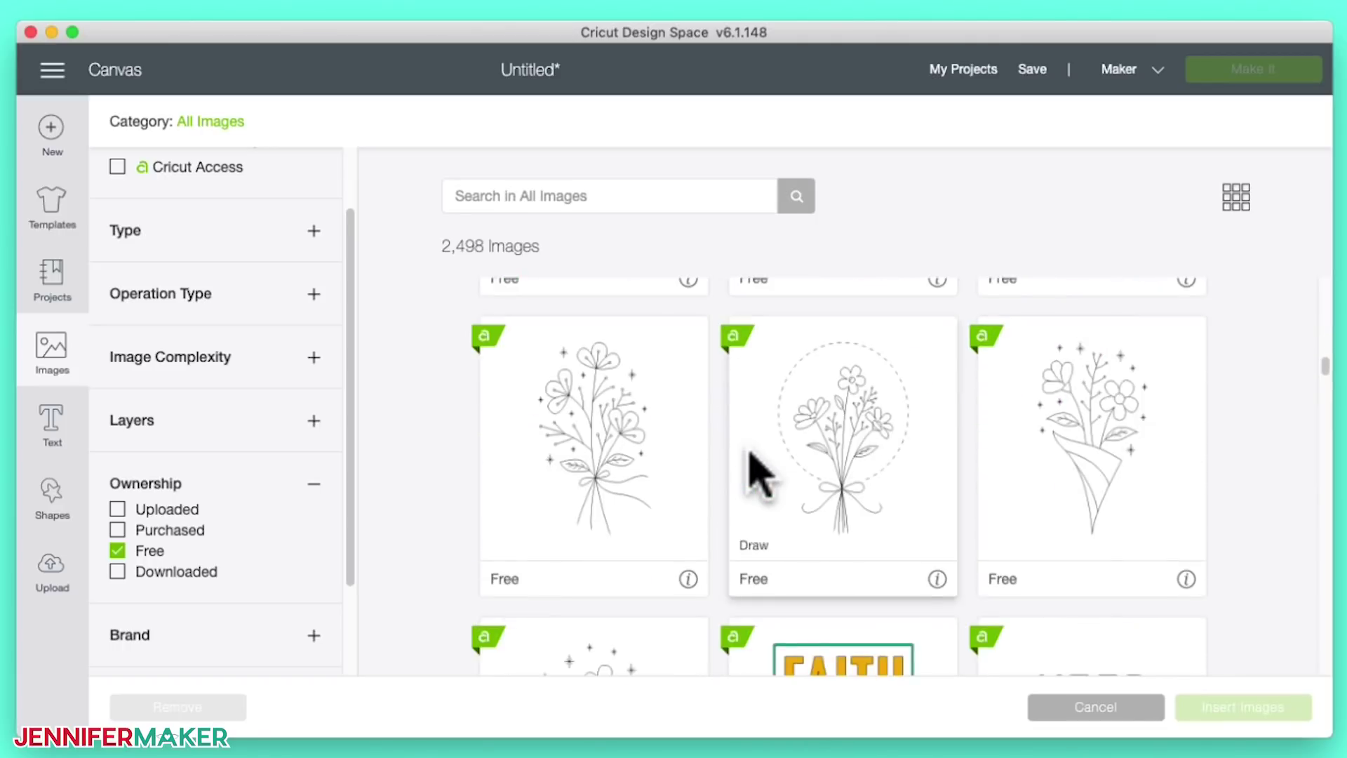
{"action": "scroll", "coordinate": [758, 472], "scroll_direction": "down", "scroll_amount": 8}
{"action": "scroll", "coordinate": [759, 474], "scroll_direction": "up", "scroll_amount": 3}
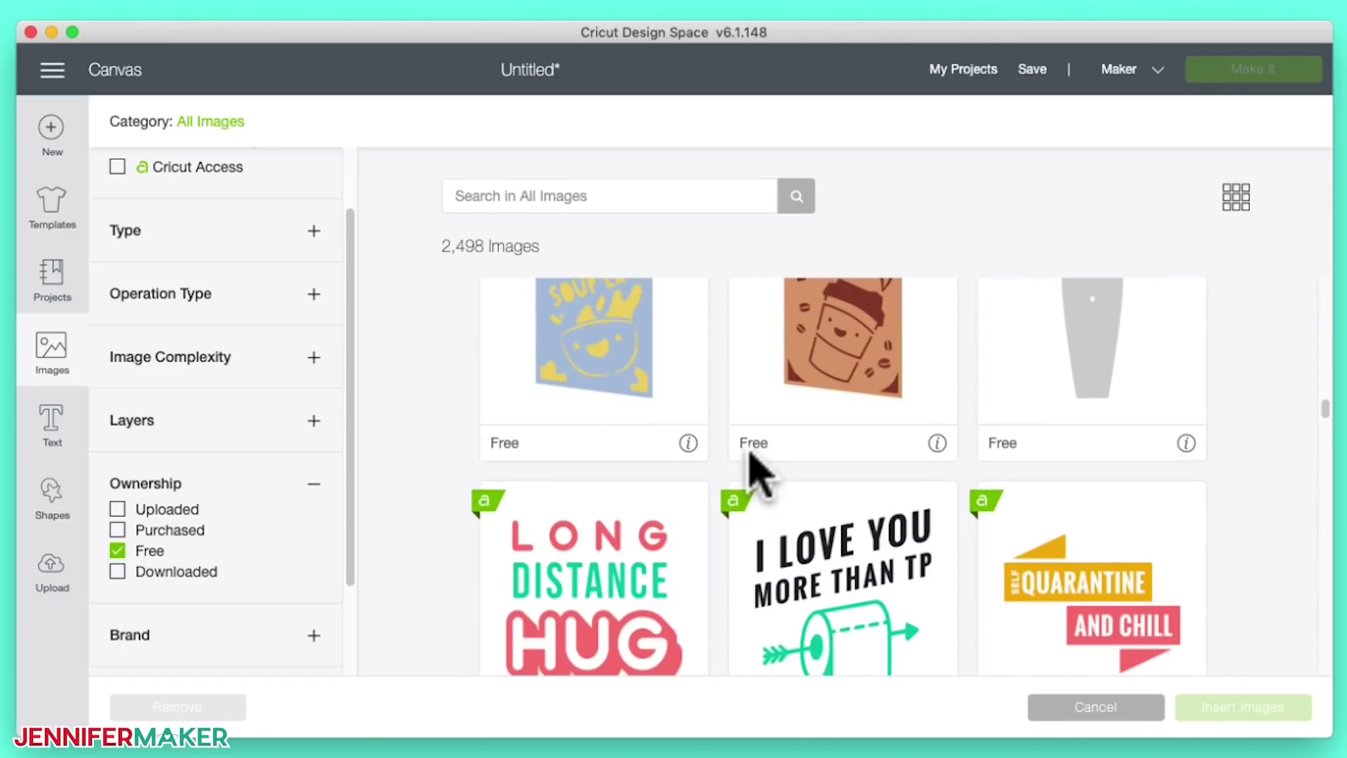
{"action": "scroll", "coordinate": [752, 475], "scroll_direction": "up", "scroll_amount": 4}
{"action": "scroll", "coordinate": [757, 474], "scroll_direction": "down", "scroll_amount": 3}
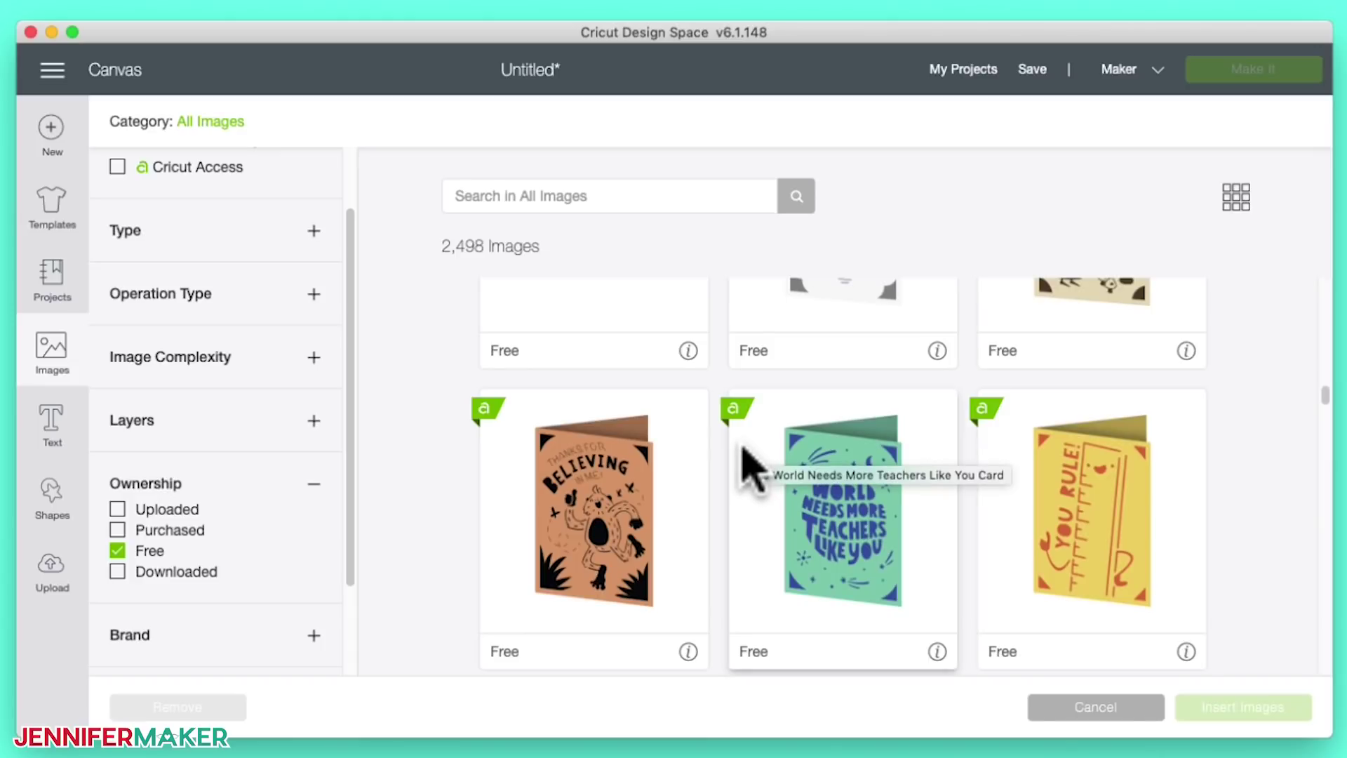
{"action": "scroll", "coordinate": [742, 451], "scroll_direction": "down", "scroll_amount": 3}
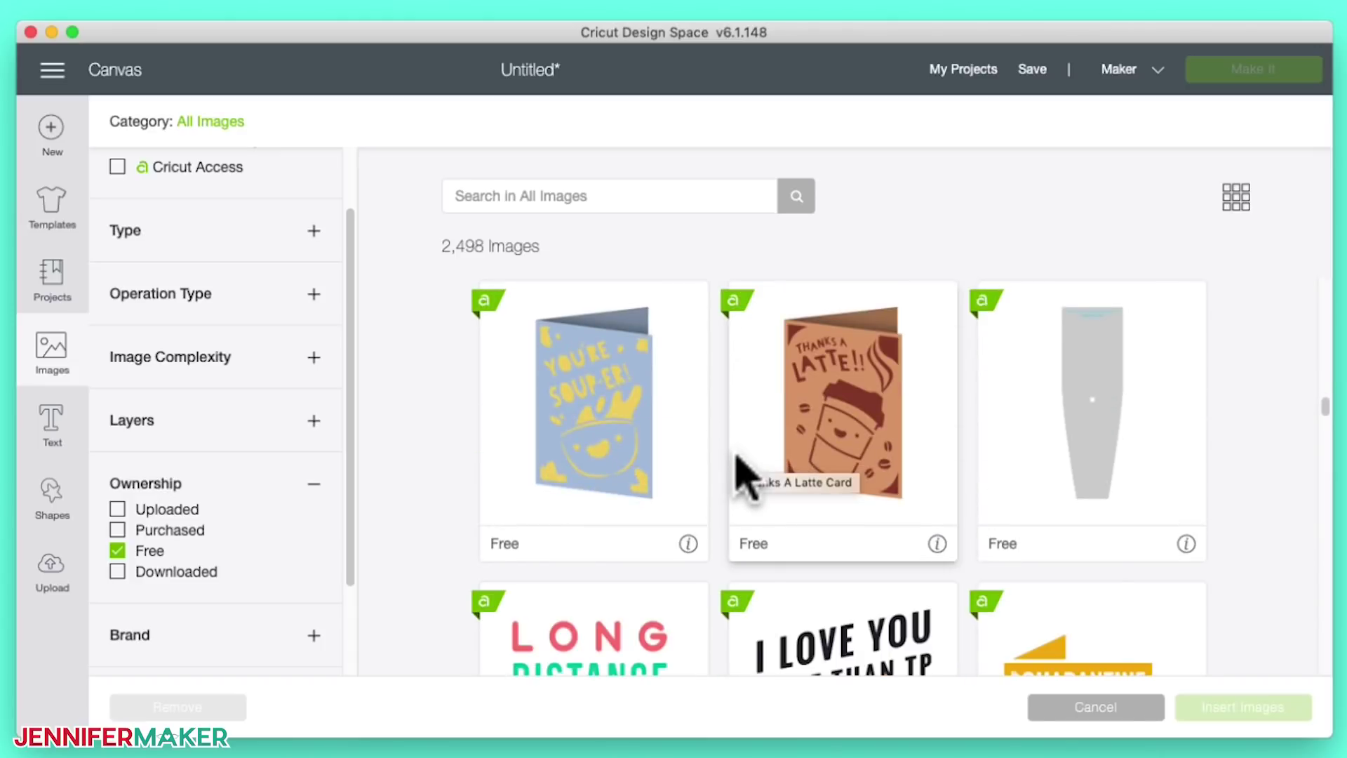
{"action": "scroll", "coordinate": [738, 454], "scroll_direction": "down", "scroll_amount": 3}
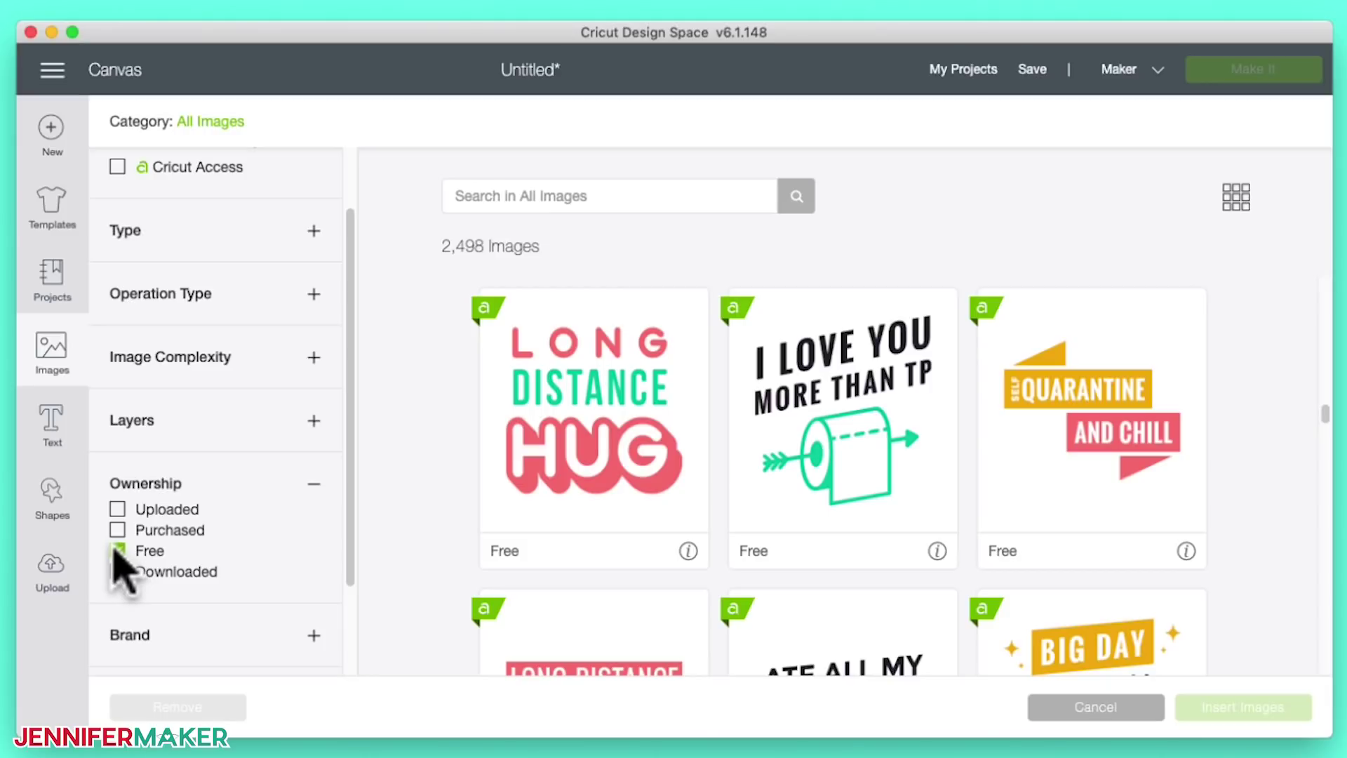
Step: Search the free images for "happy"
{"action": "left_click", "coordinate": [616, 196]}
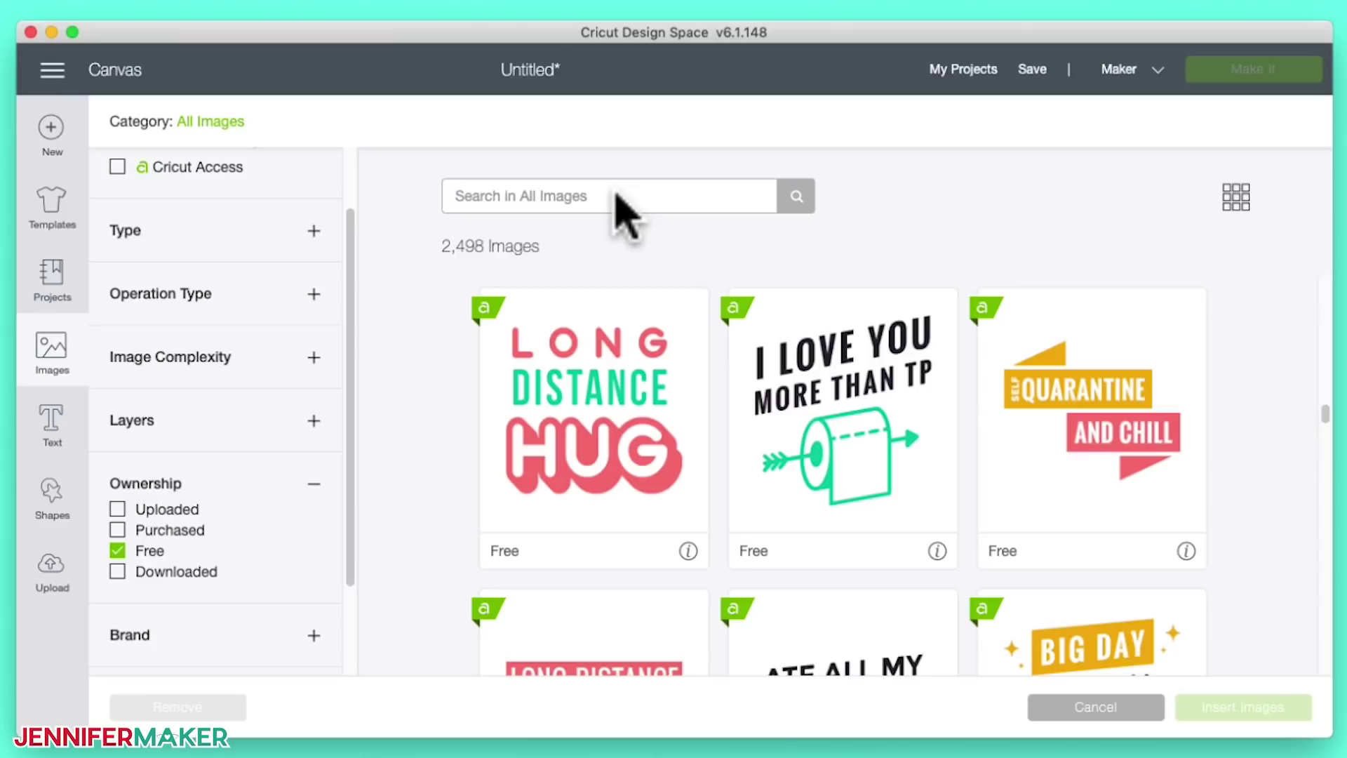
{"action": "type", "text": "happy"}
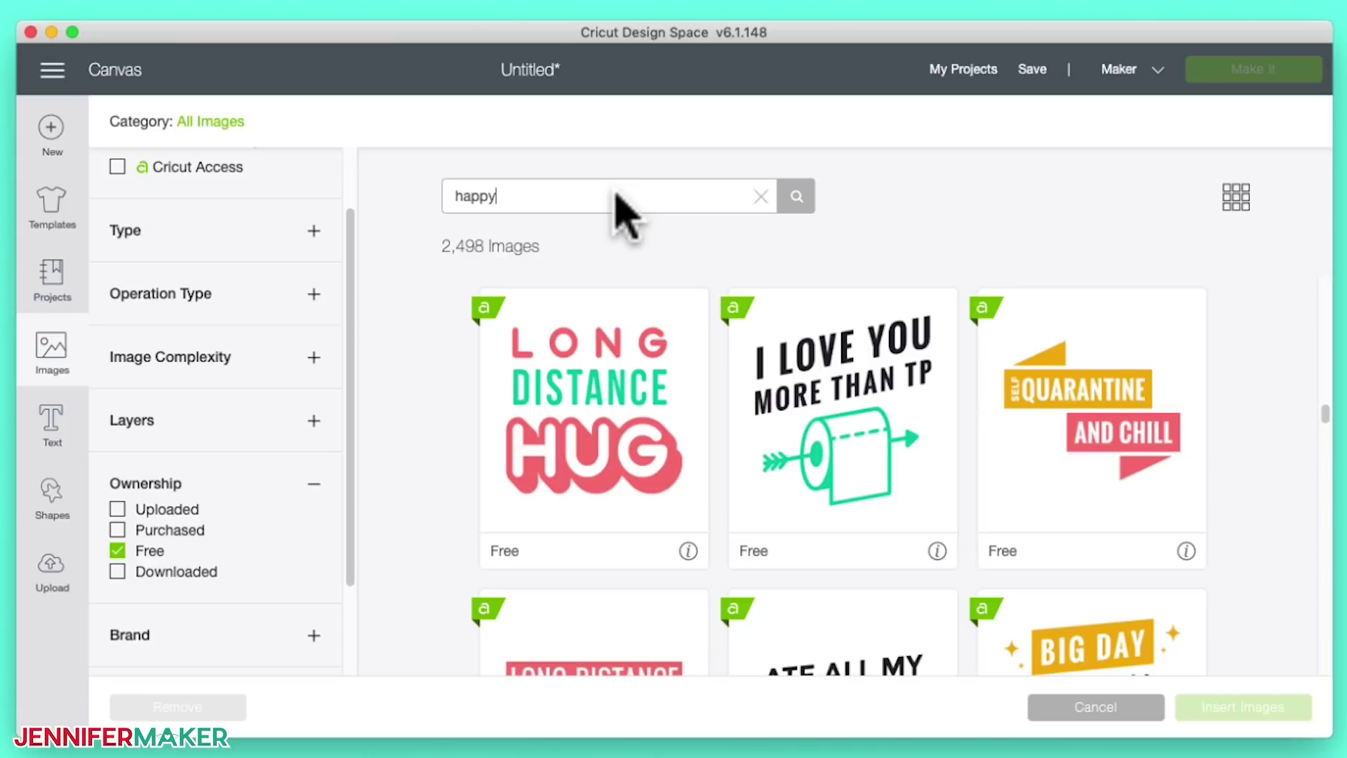
{"action": "key", "text": "Return"}
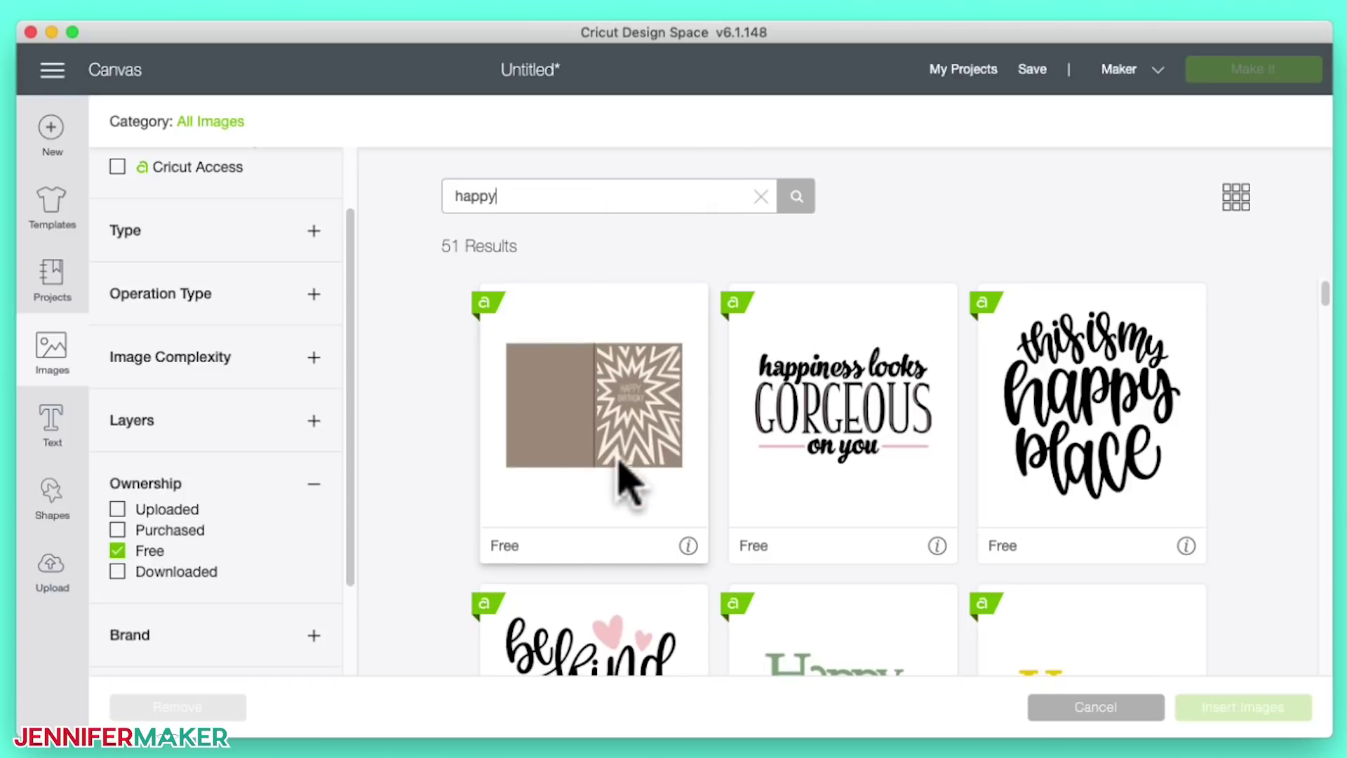
Step: Look through the free "happy" images and select the Deer With Flower image
{"action": "scroll", "coordinate": [905, 463], "scroll_direction": "down", "scroll_amount": 2}
{"action": "scroll", "coordinate": [676, 601], "scroll_direction": "down", "scroll_amount": 5}
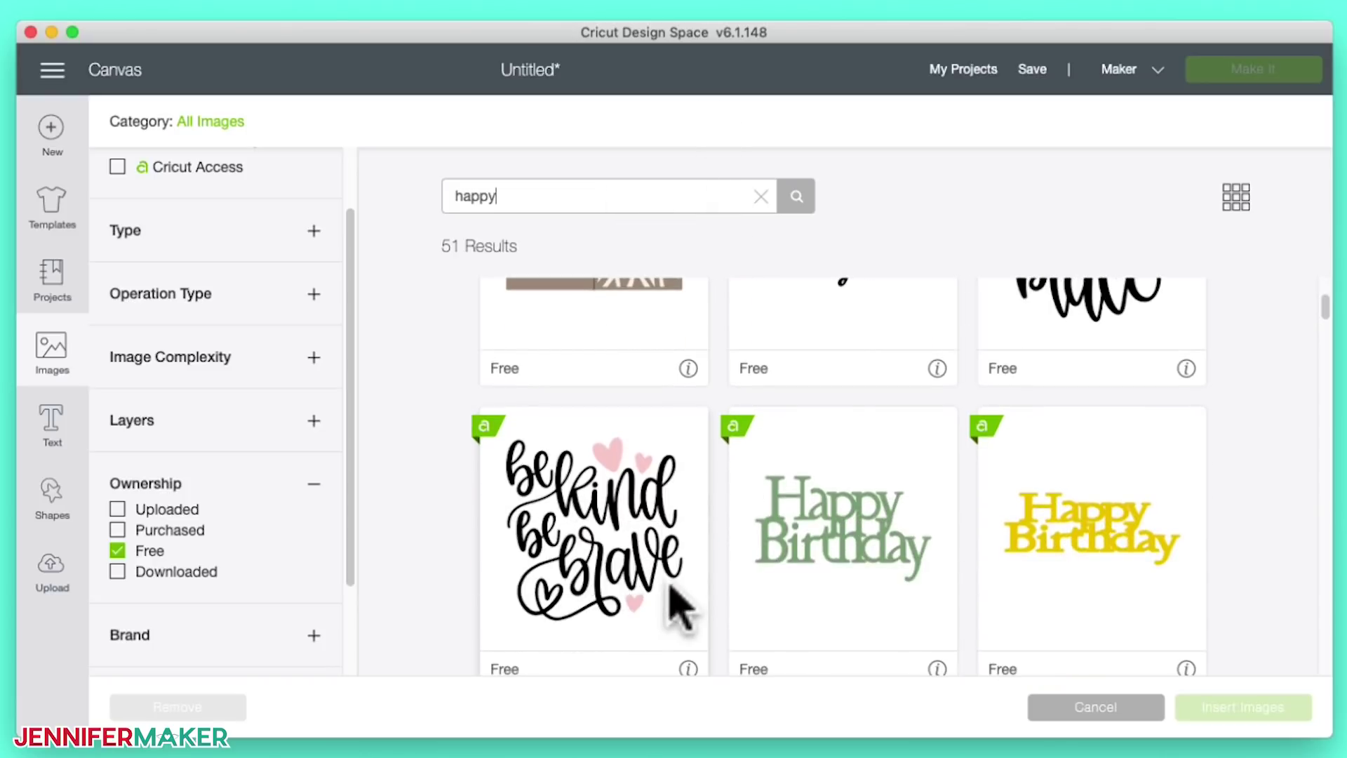
{"action": "scroll", "coordinate": [746, 592], "scroll_direction": "down", "scroll_amount": 5}
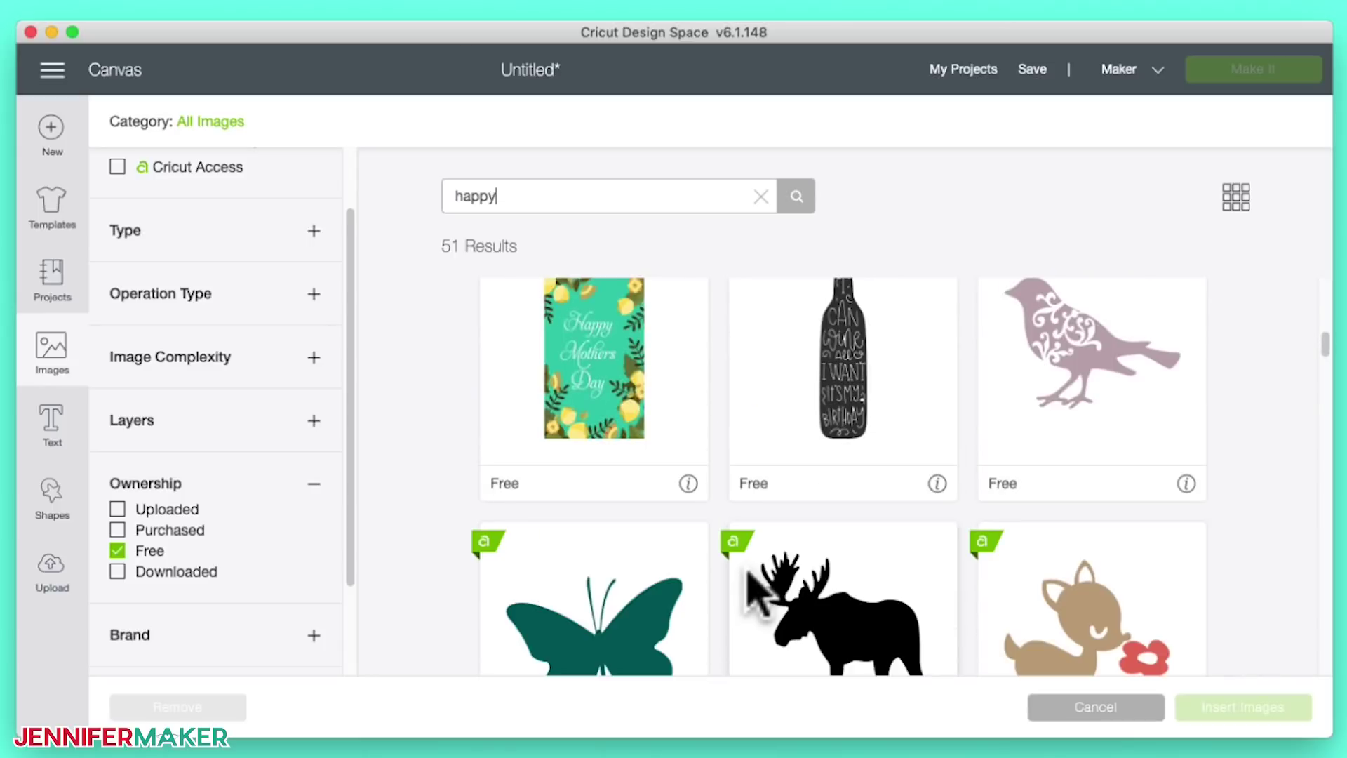
{"action": "scroll", "coordinate": [749, 574], "scroll_direction": "down", "scroll_amount": 3}
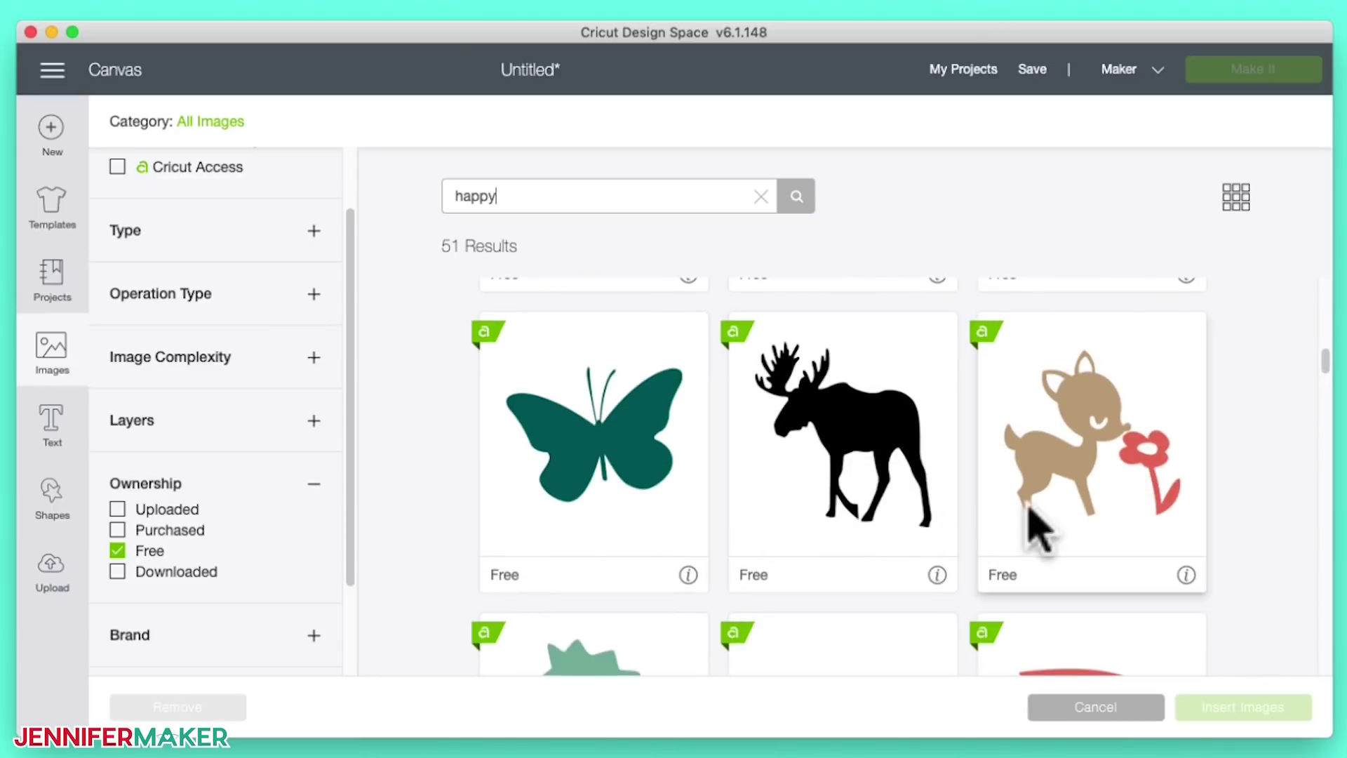
{"action": "left_click", "coordinate": [1086, 522]}
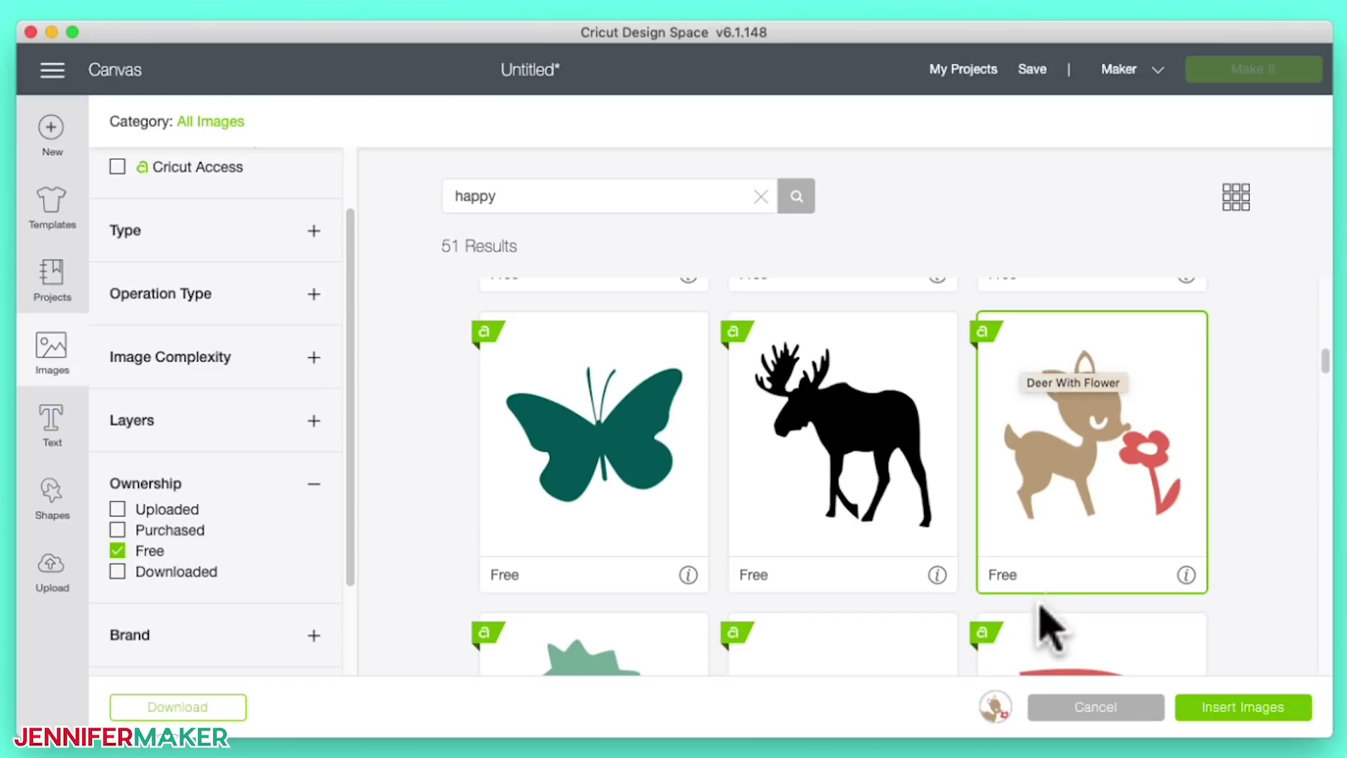
{"action": "mouse_move", "coordinate": [998, 717]}
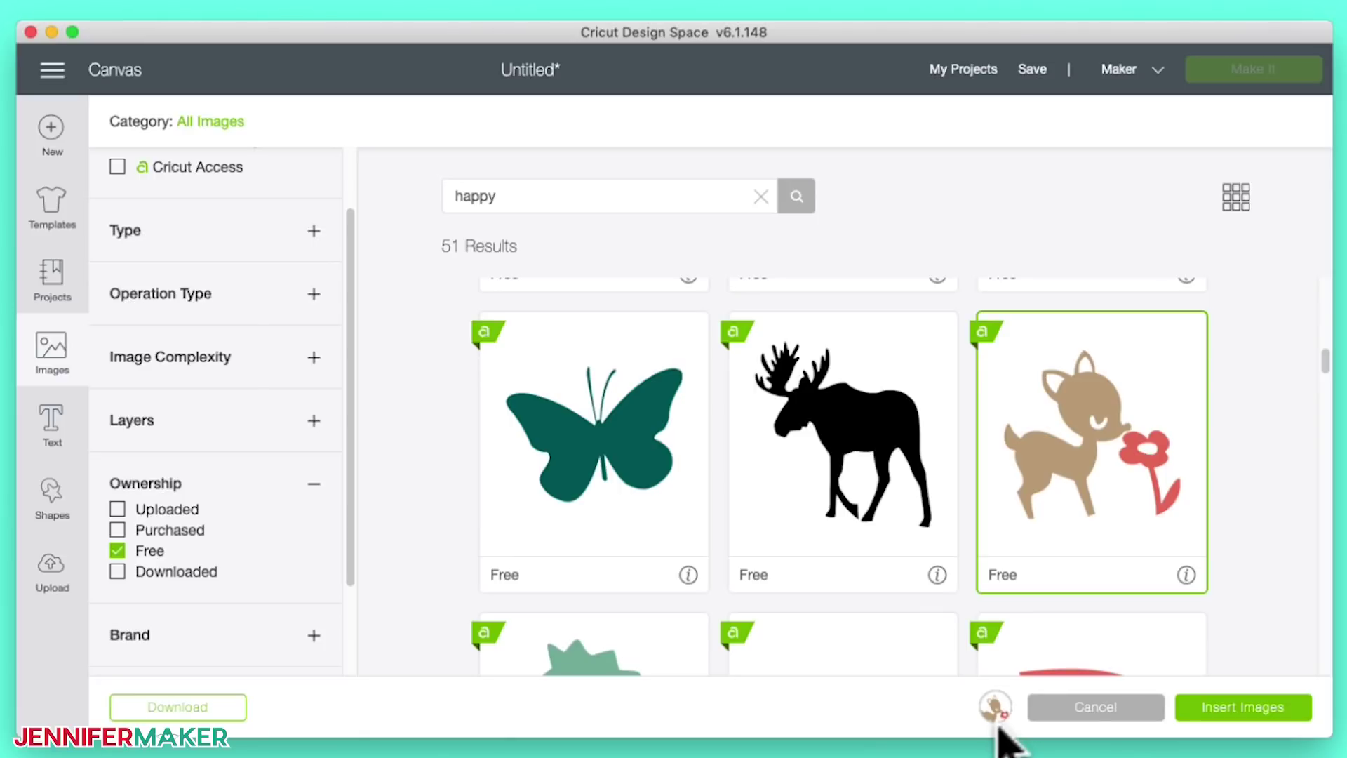
Step: Add the plain teal butterfly and the green snail to the selected images, then remove both from the selection
{"action": "left_click", "coordinate": [604, 480]}
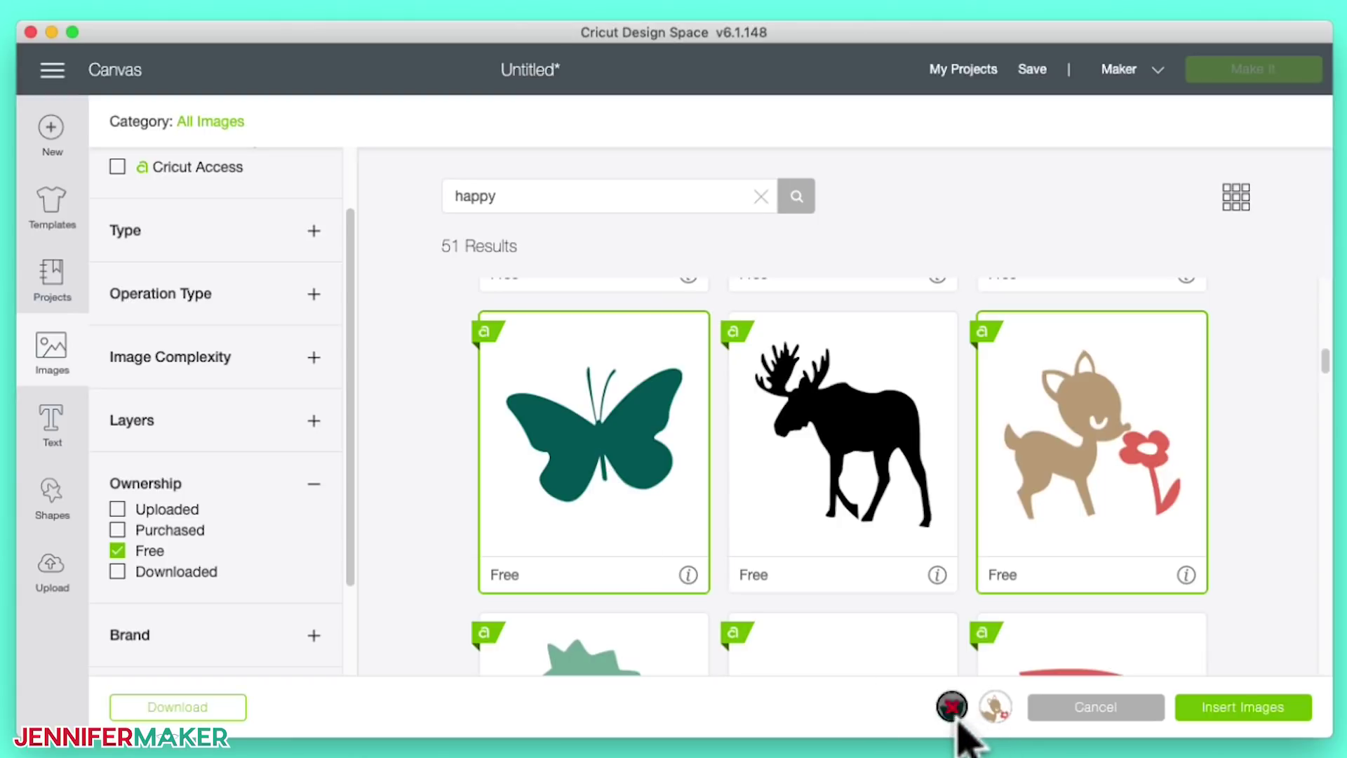
{"action": "scroll", "coordinate": [926, 579], "scroll_direction": "down", "scroll_amount": 15}
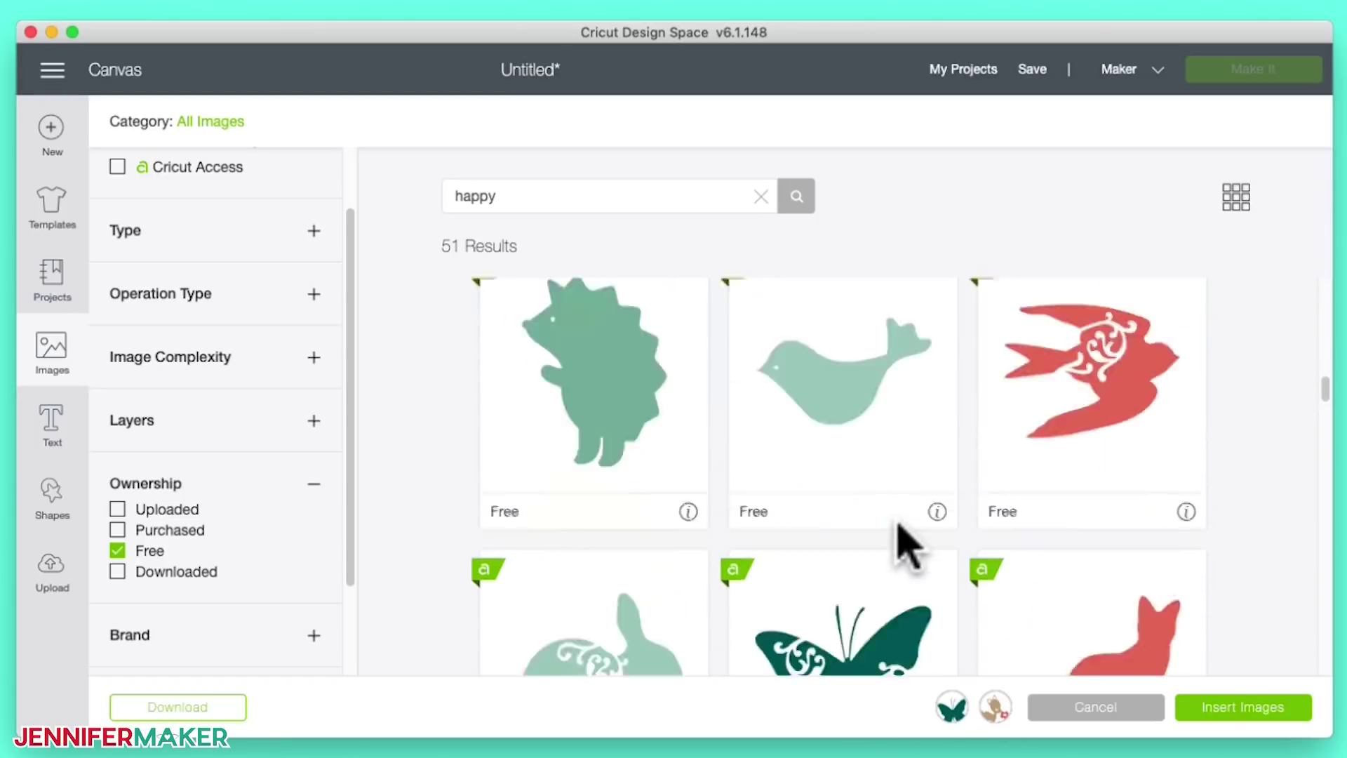
{"action": "scroll", "coordinate": [905, 542], "scroll_direction": "down", "scroll_amount": 2}
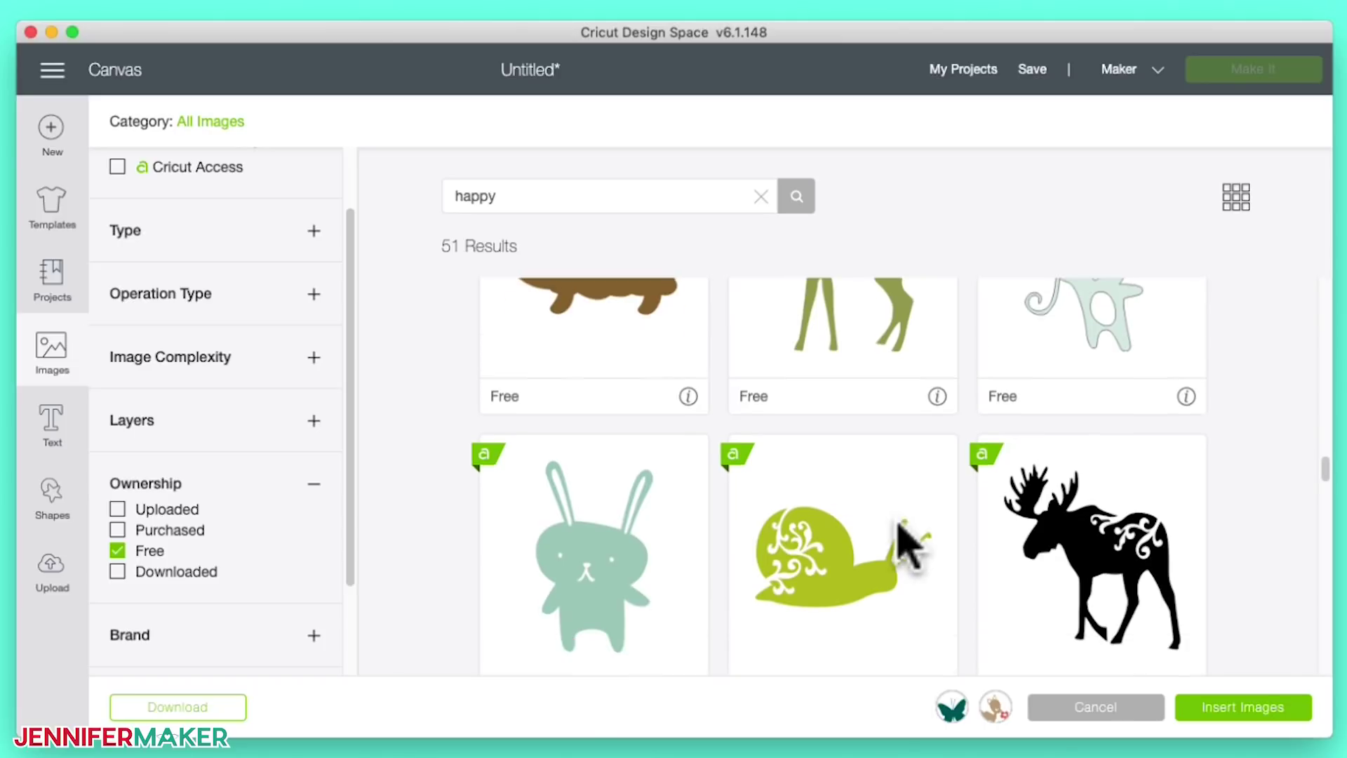
{"action": "left_click", "coordinate": [789, 505]}
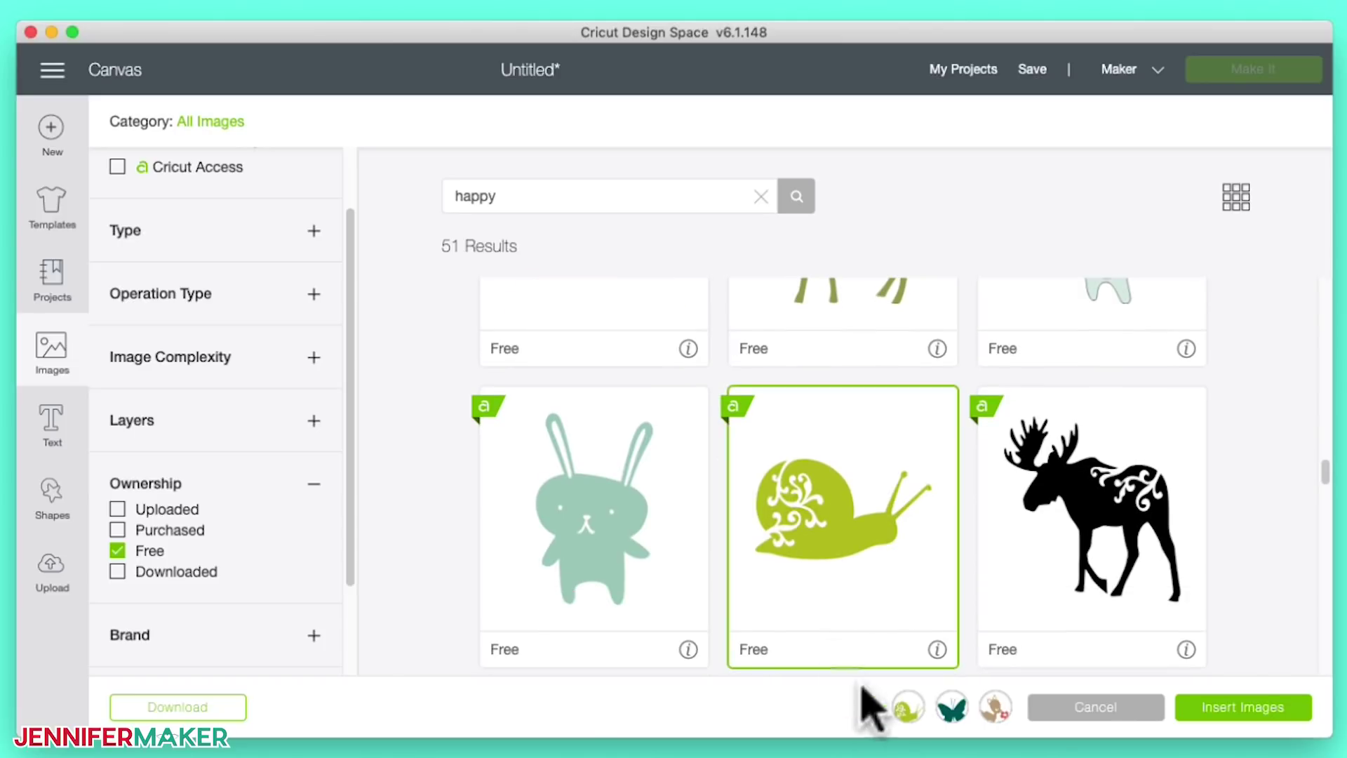
{"action": "left_click", "coordinate": [882, 579]}
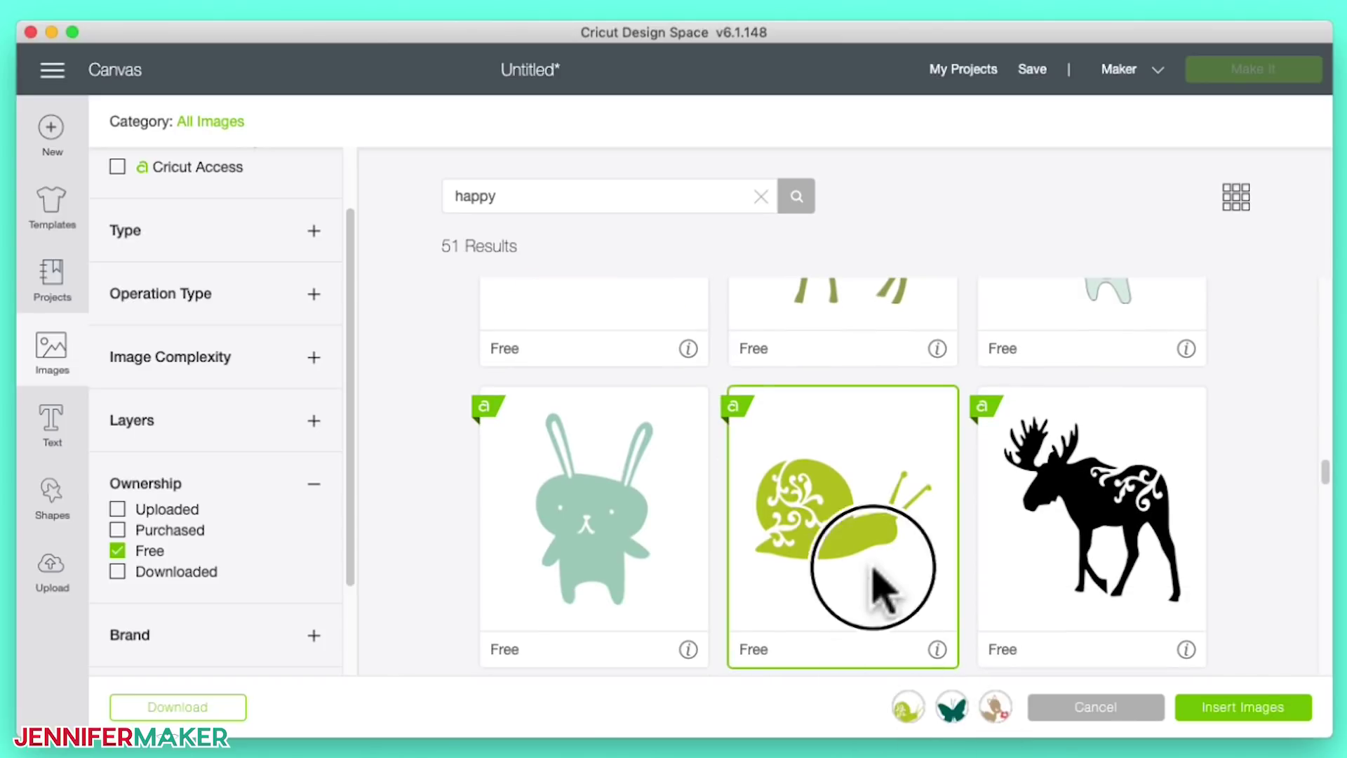
{"action": "scroll", "coordinate": [873, 586], "scroll_direction": "down", "scroll_amount": 10}
{"action": "scroll", "coordinate": [869, 587], "scroll_direction": "up", "scroll_amount": 3}
{"action": "left_click", "coordinate": [622, 407]}
{"action": "scroll", "coordinate": [730, 505], "scroll_direction": "up", "scroll_amount": 2}
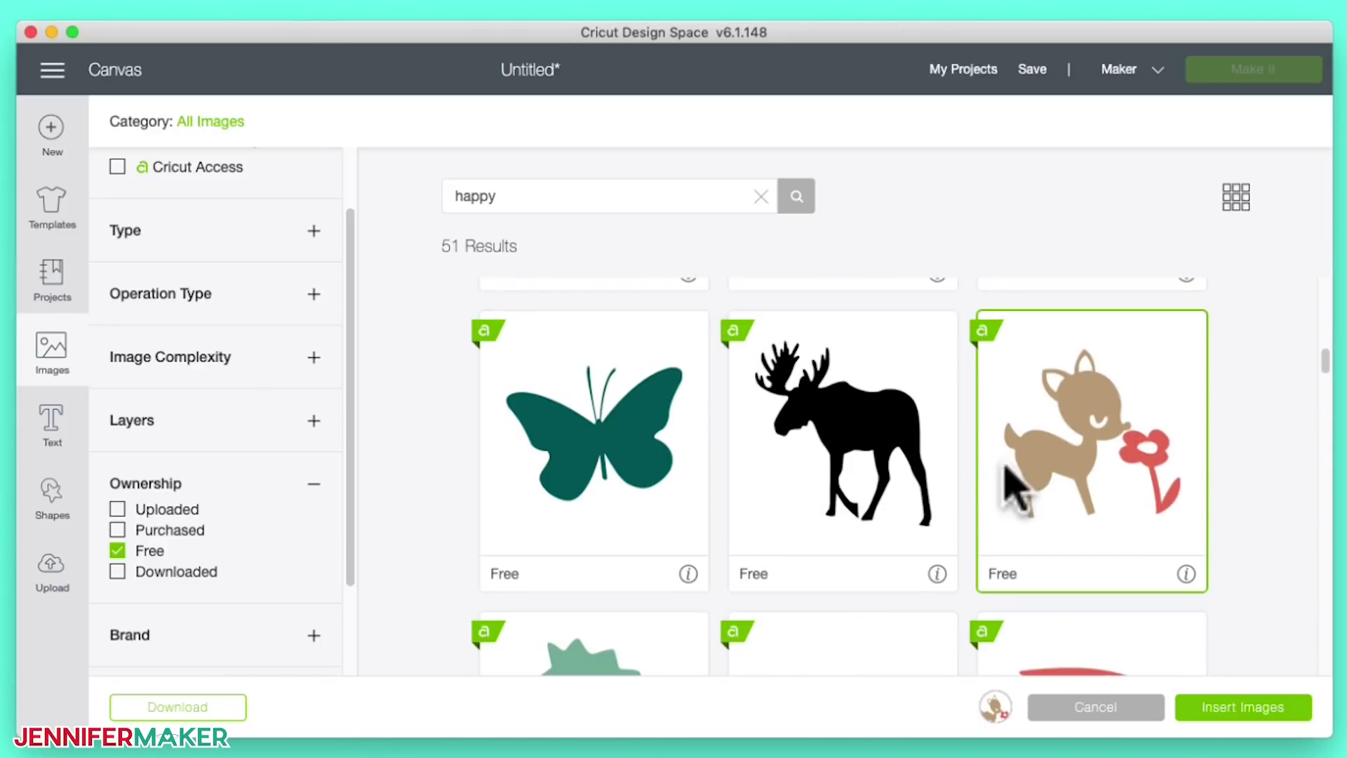
Step: Insert the selected deer image on the canvas, shift it slightly and rotate it to about 348°
{"action": "left_click", "coordinate": [1283, 708]}
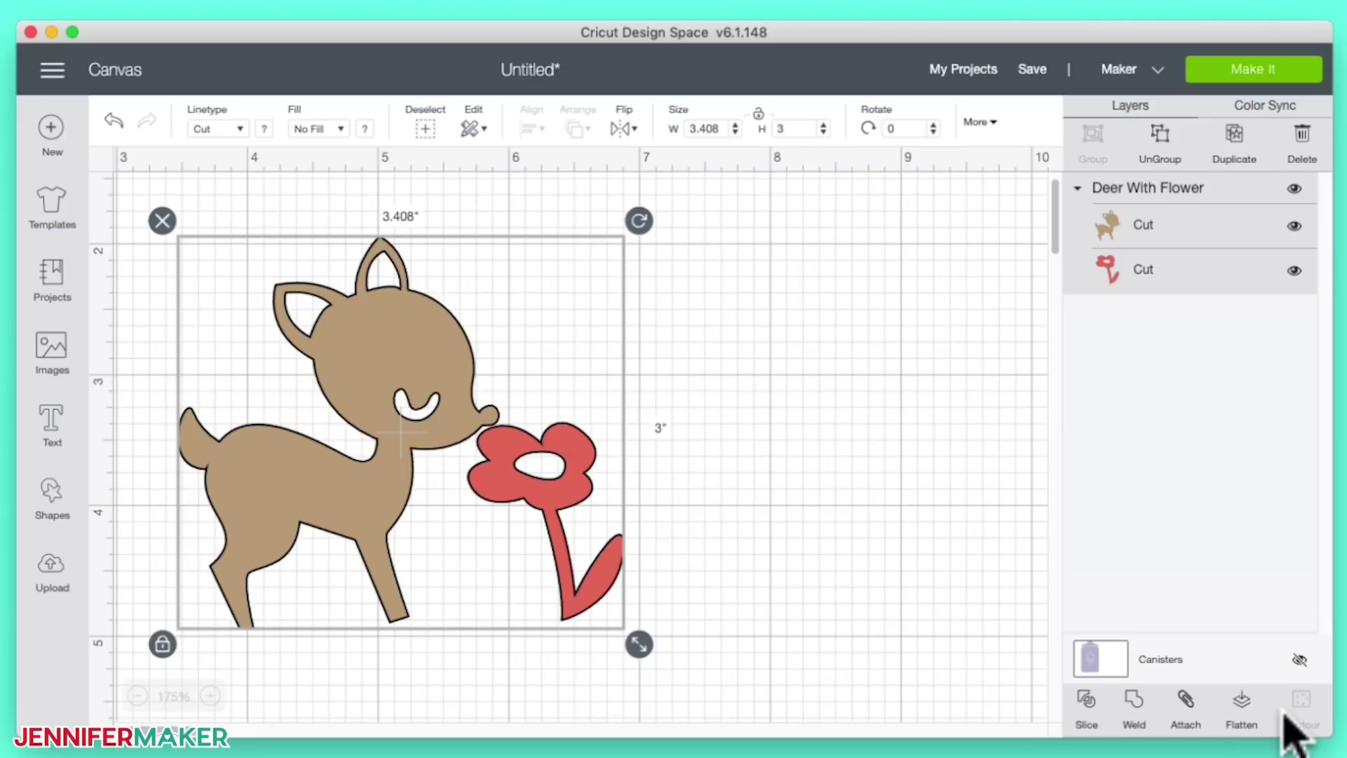
{"action": "left_click_drag", "start_coordinate": [447, 390], "coordinate": [517, 392]}
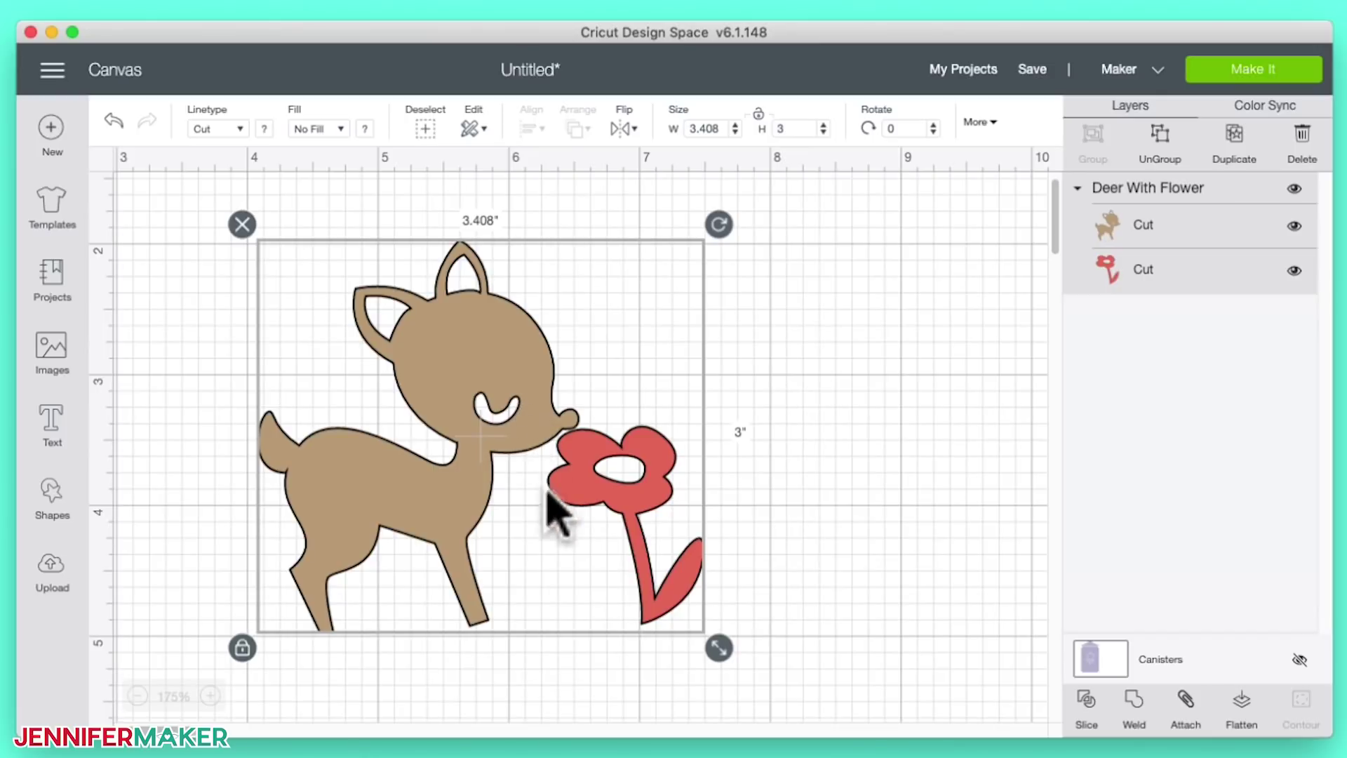
{"action": "left_click_drag", "start_coordinate": [723, 647], "coordinate": [731, 611]}
{"action": "left_click_drag", "start_coordinate": [711, 227], "coordinate": [670, 190]}
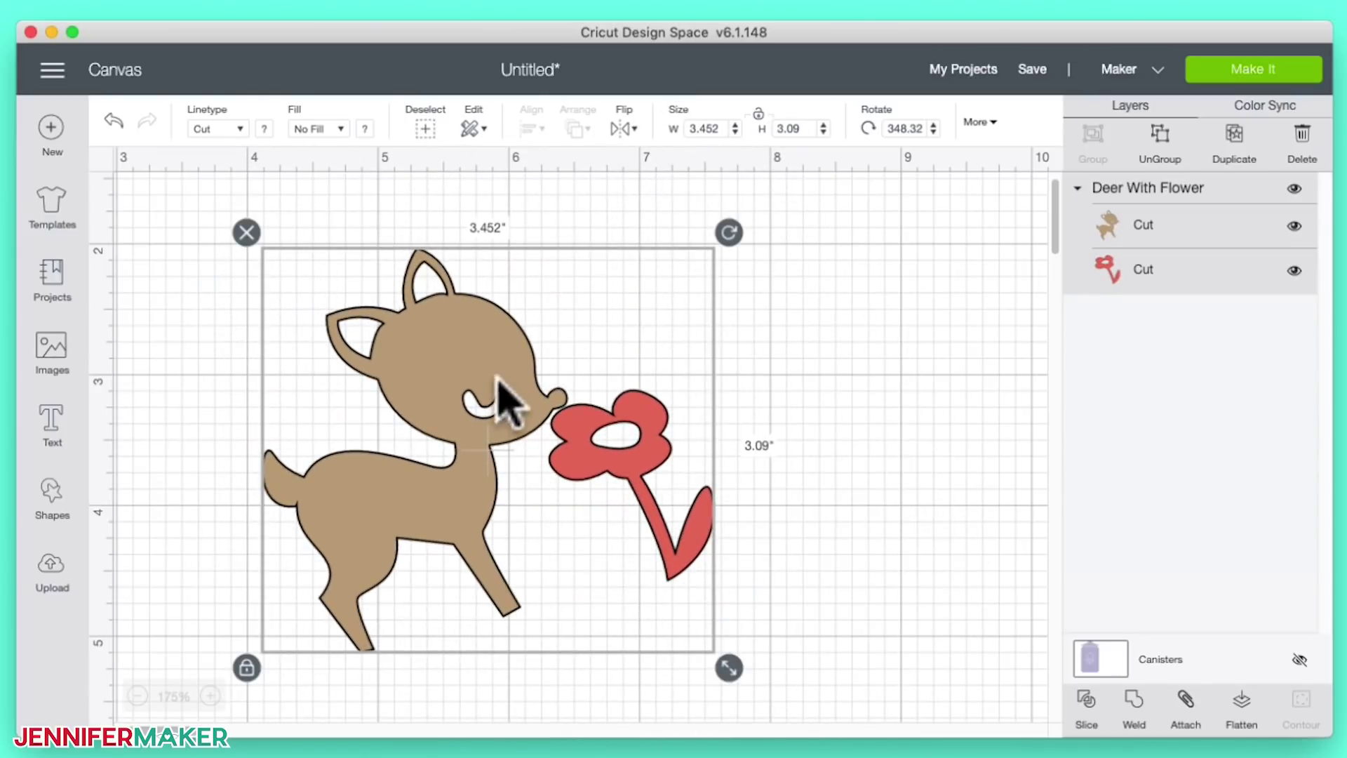
Step: Change the material color of the flower layer to purple
{"action": "left_click", "coordinate": [1098, 275]}
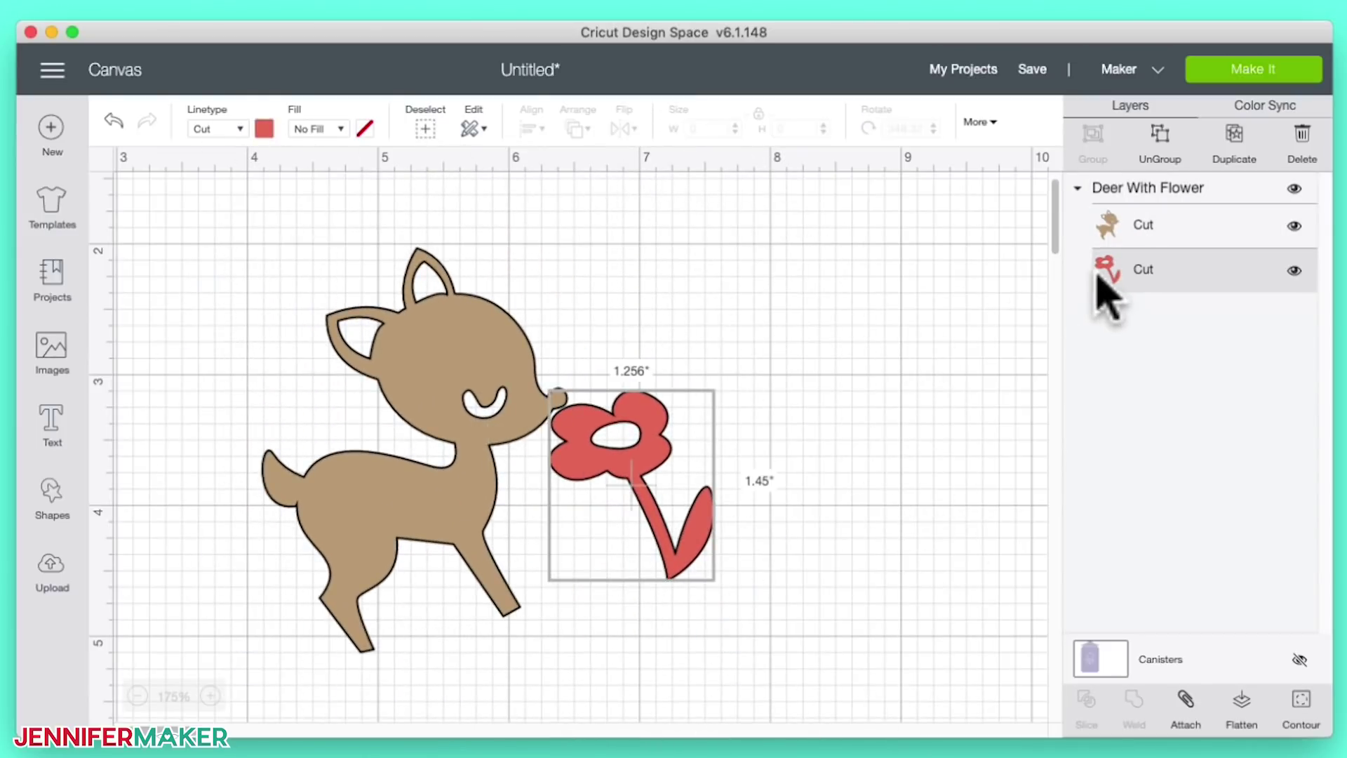
{"action": "left_click", "coordinate": [265, 129]}
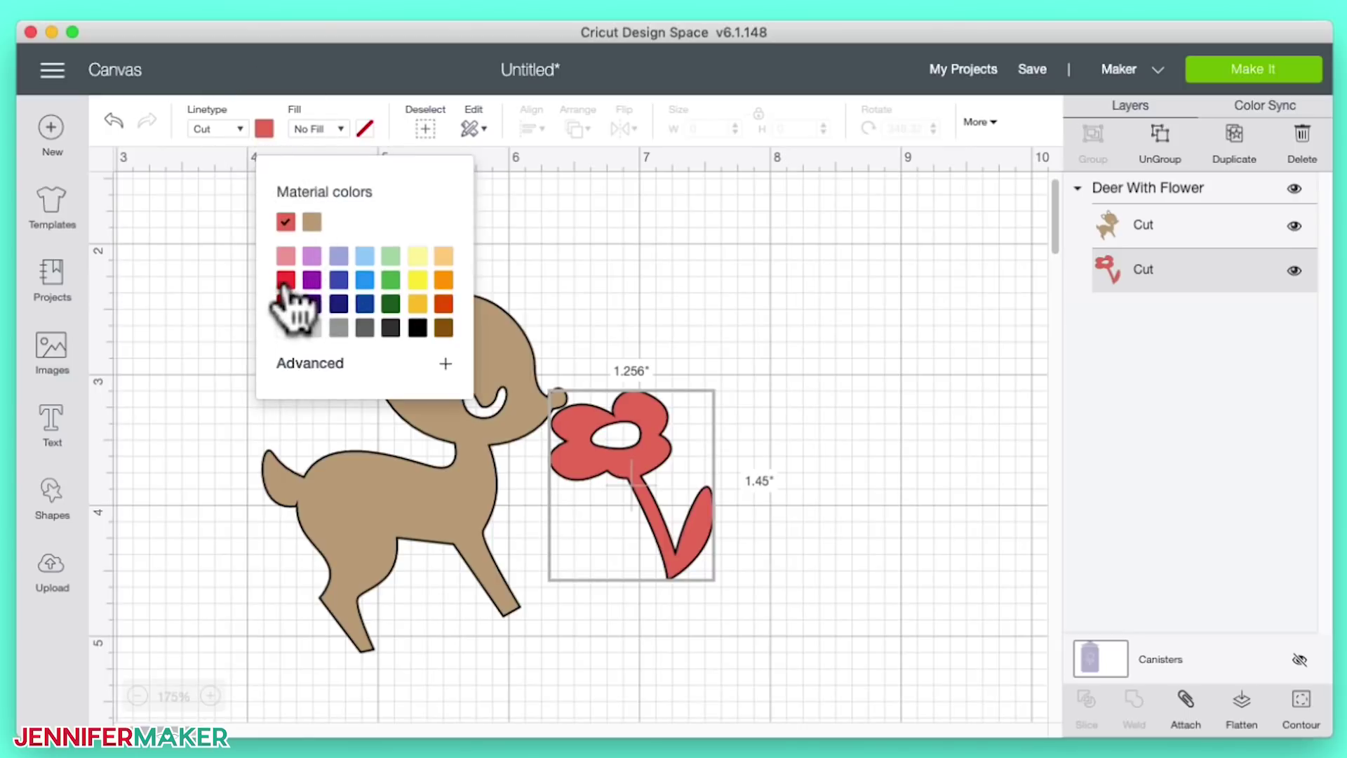
{"action": "left_click", "coordinate": [311, 281]}
{"action": "left_click", "coordinate": [572, 368]}
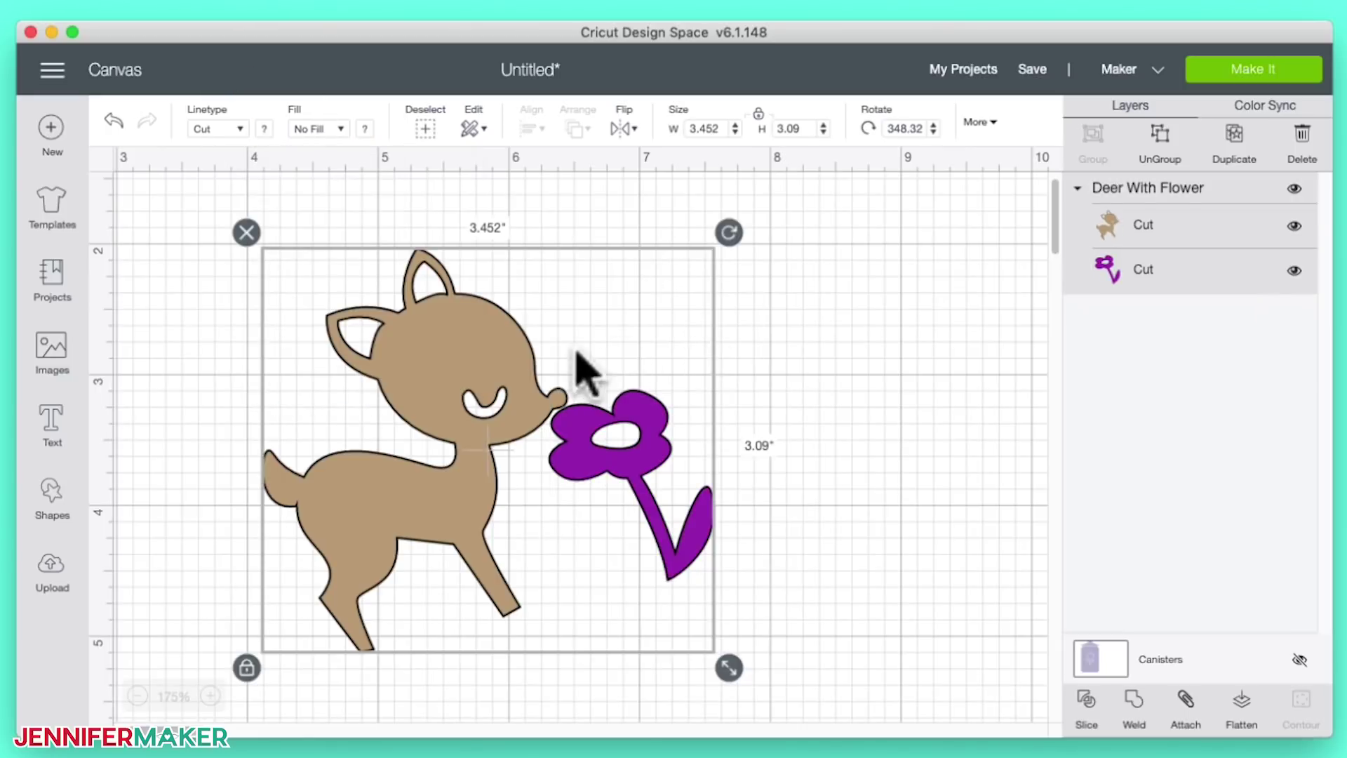
Step: Change the material color of the deer layer to light green
{"action": "left_click", "coordinate": [1138, 232]}
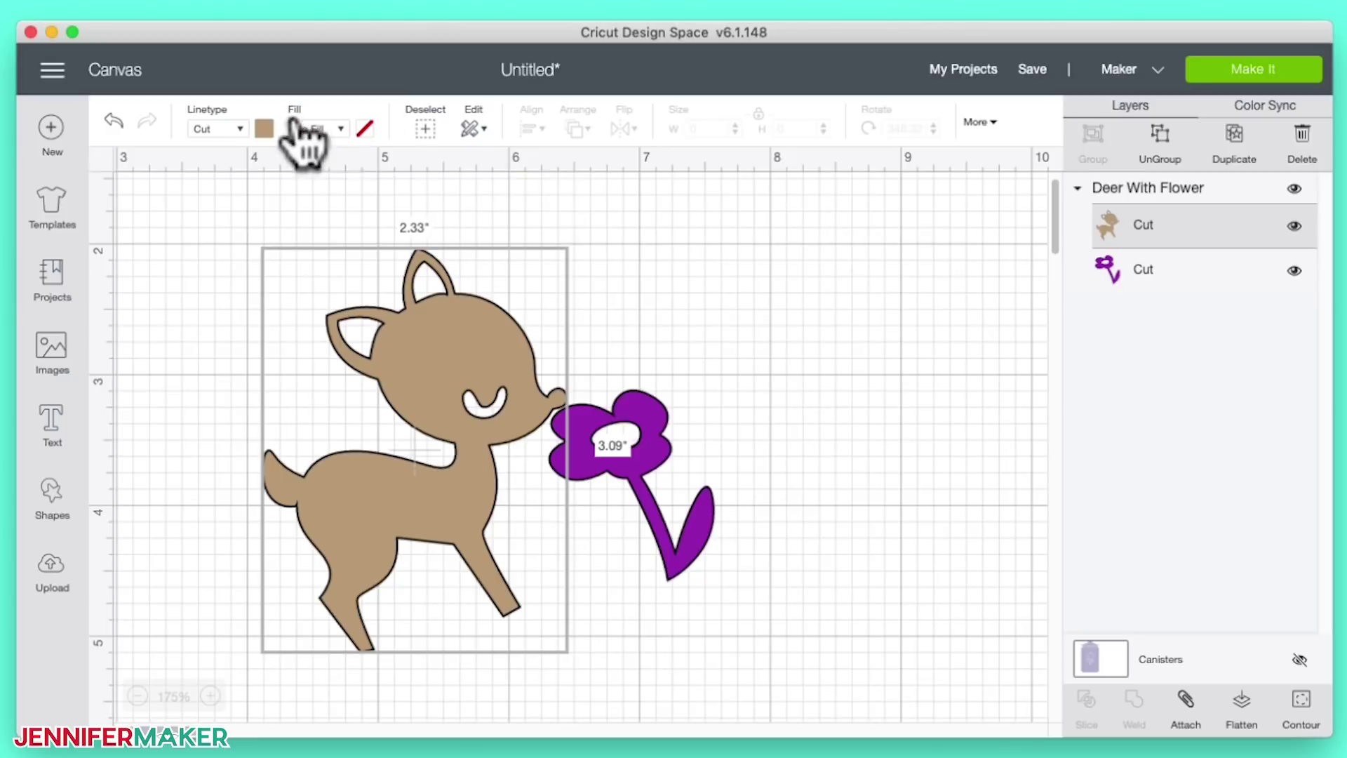
{"action": "left_click", "coordinate": [265, 130]}
{"action": "left_click", "coordinate": [391, 257]}
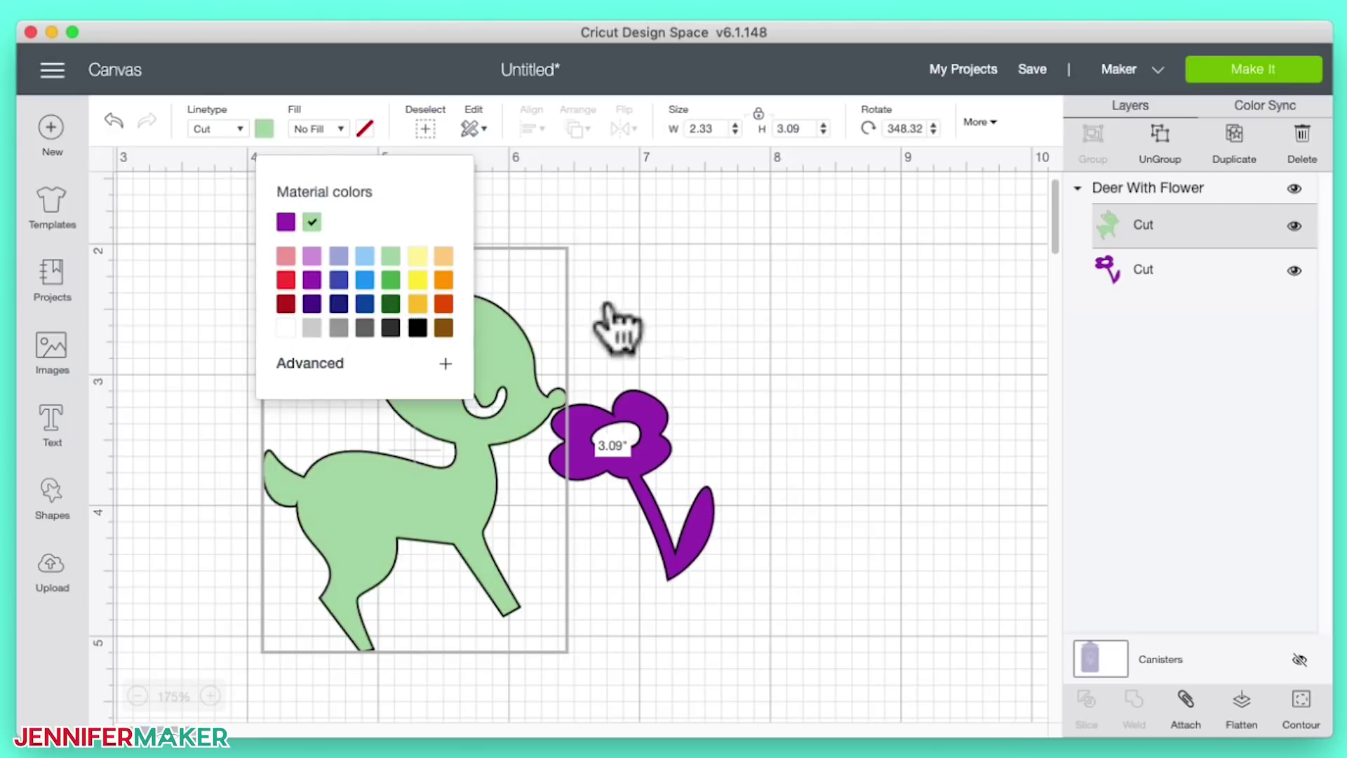
{"action": "left_click", "coordinate": [691, 316]}
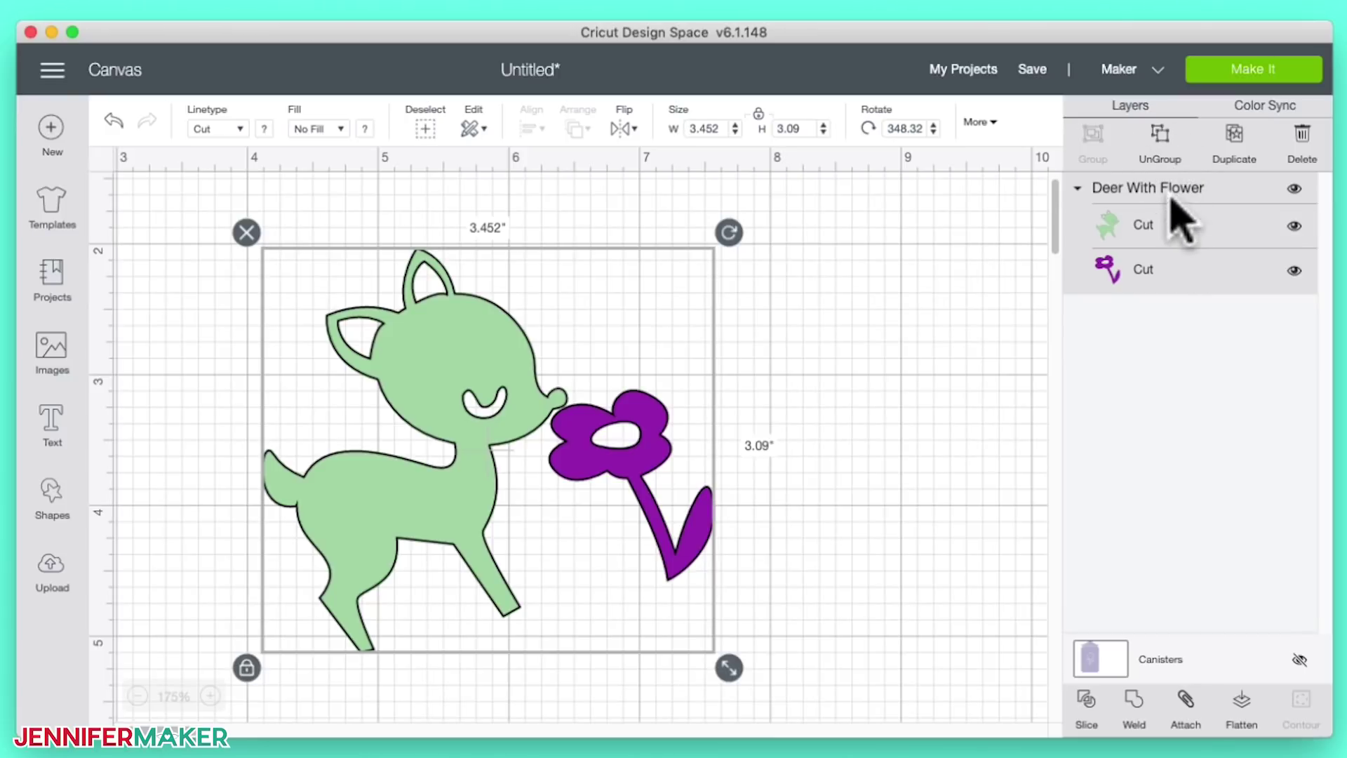
Step: Ungroup the deer and flower, then move the flower closer to the deer's front leg and rotate it to about 44°
{"action": "left_click", "coordinate": [1158, 155]}
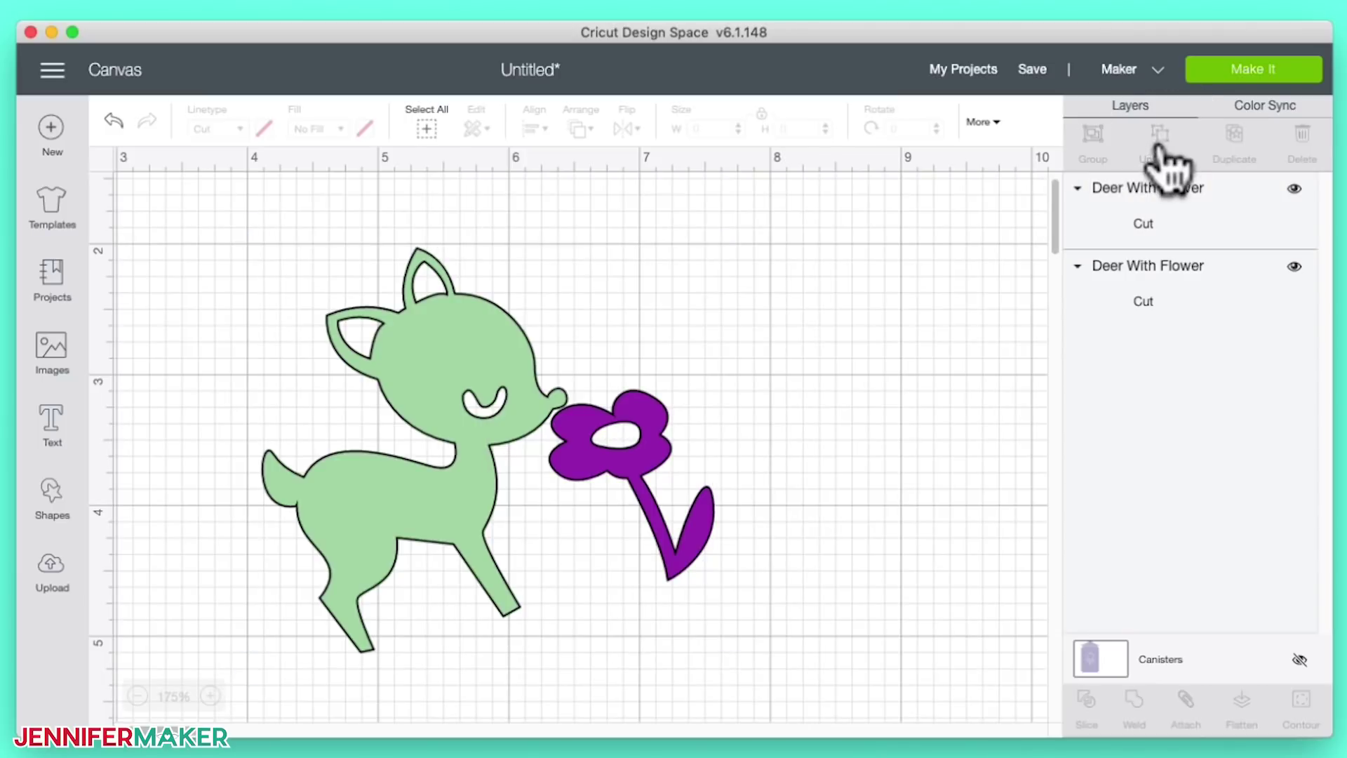
{"action": "left_click", "coordinate": [647, 456]}
{"action": "left_click_drag", "start_coordinate": [647, 456], "coordinate": [629, 503]}
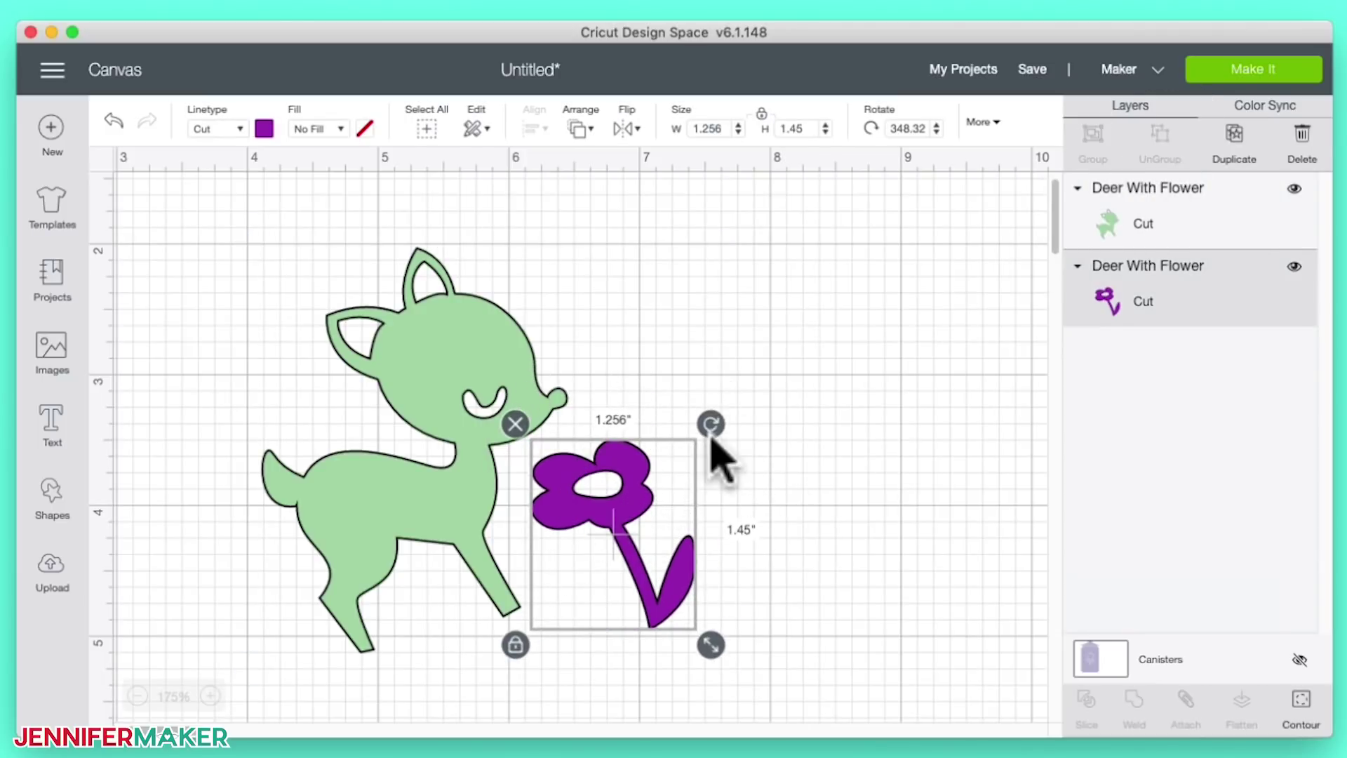
{"action": "left_click_drag", "start_coordinate": [725, 429], "coordinate": [635, 532]}
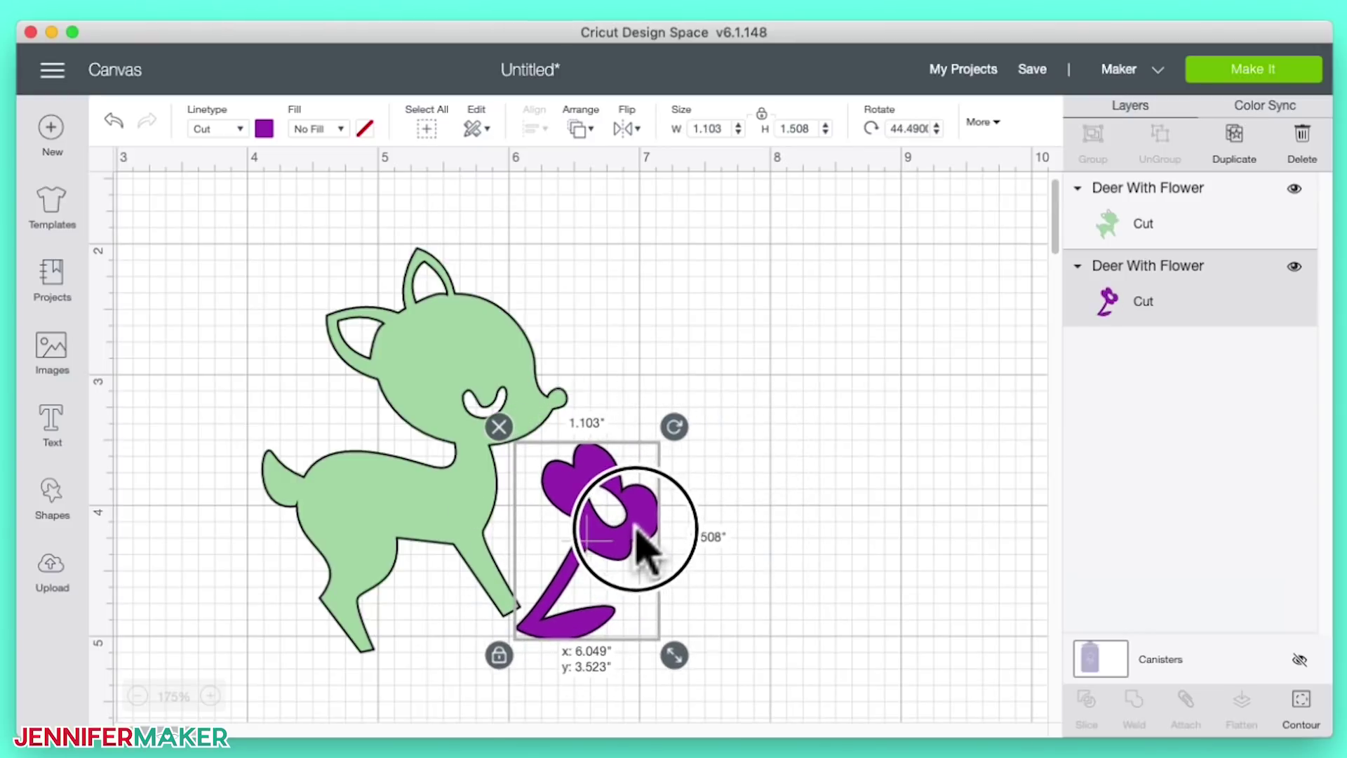
{"action": "left_click", "coordinate": [811, 526]}
Step: Weld the deer and the flower into a single shape, then undo the weld
{"action": "left_click_drag", "start_coordinate": [719, 660], "coordinate": [264, 267]}
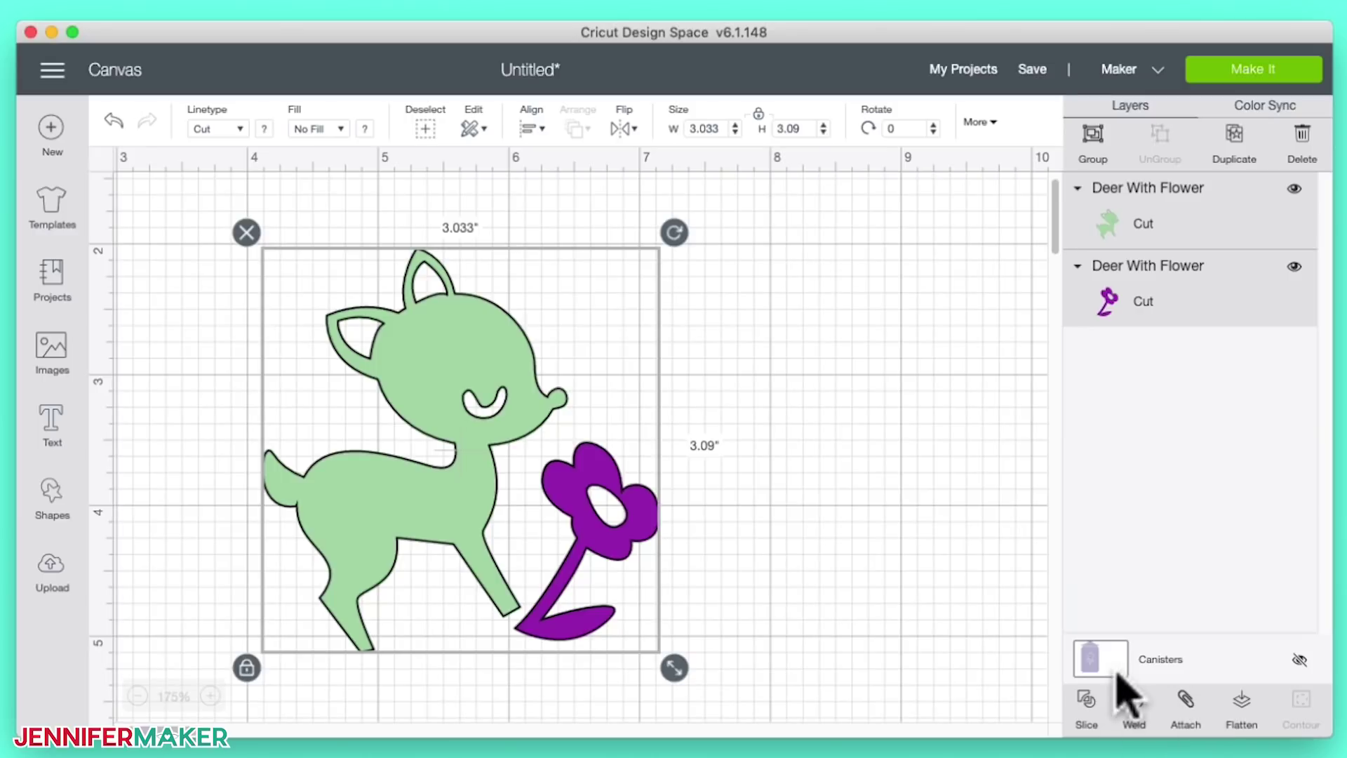
{"action": "left_click", "coordinate": [1135, 705]}
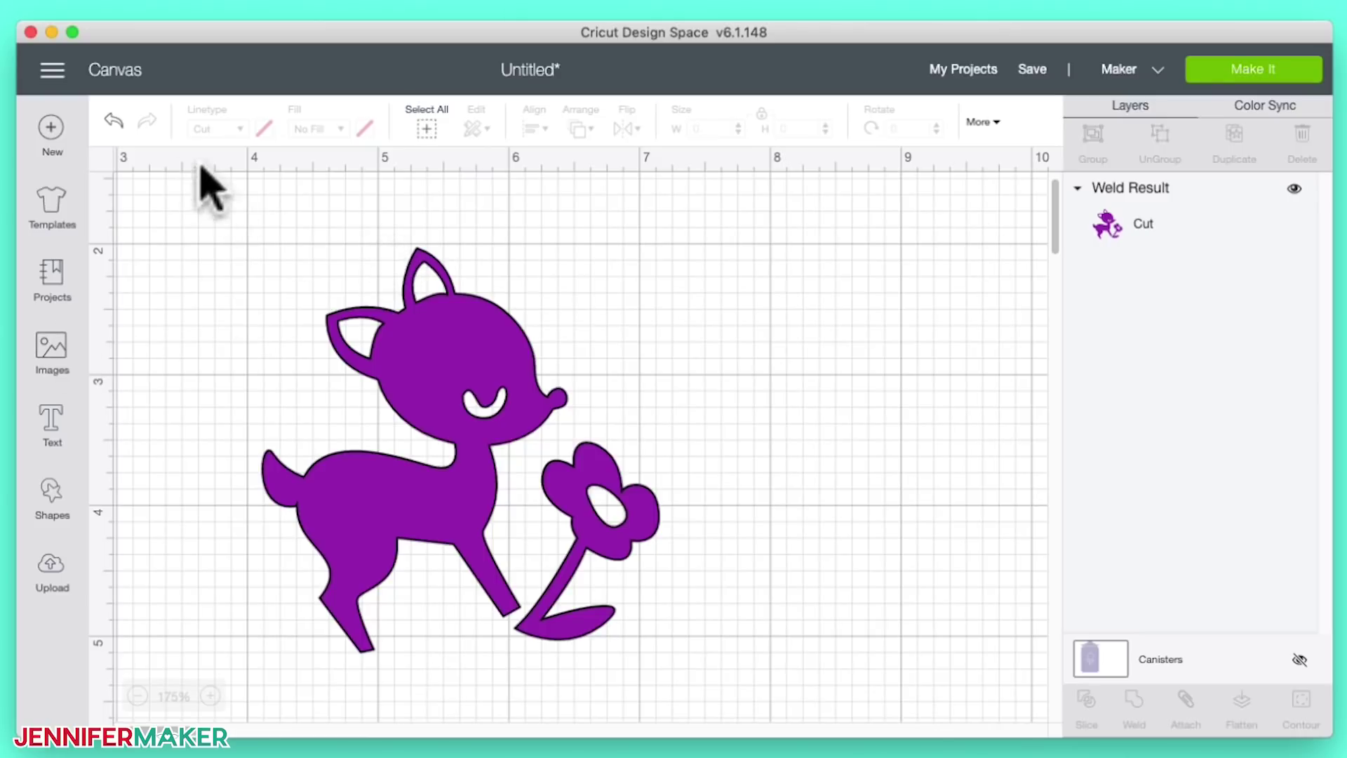
{"action": "left_click", "coordinate": [113, 121]}
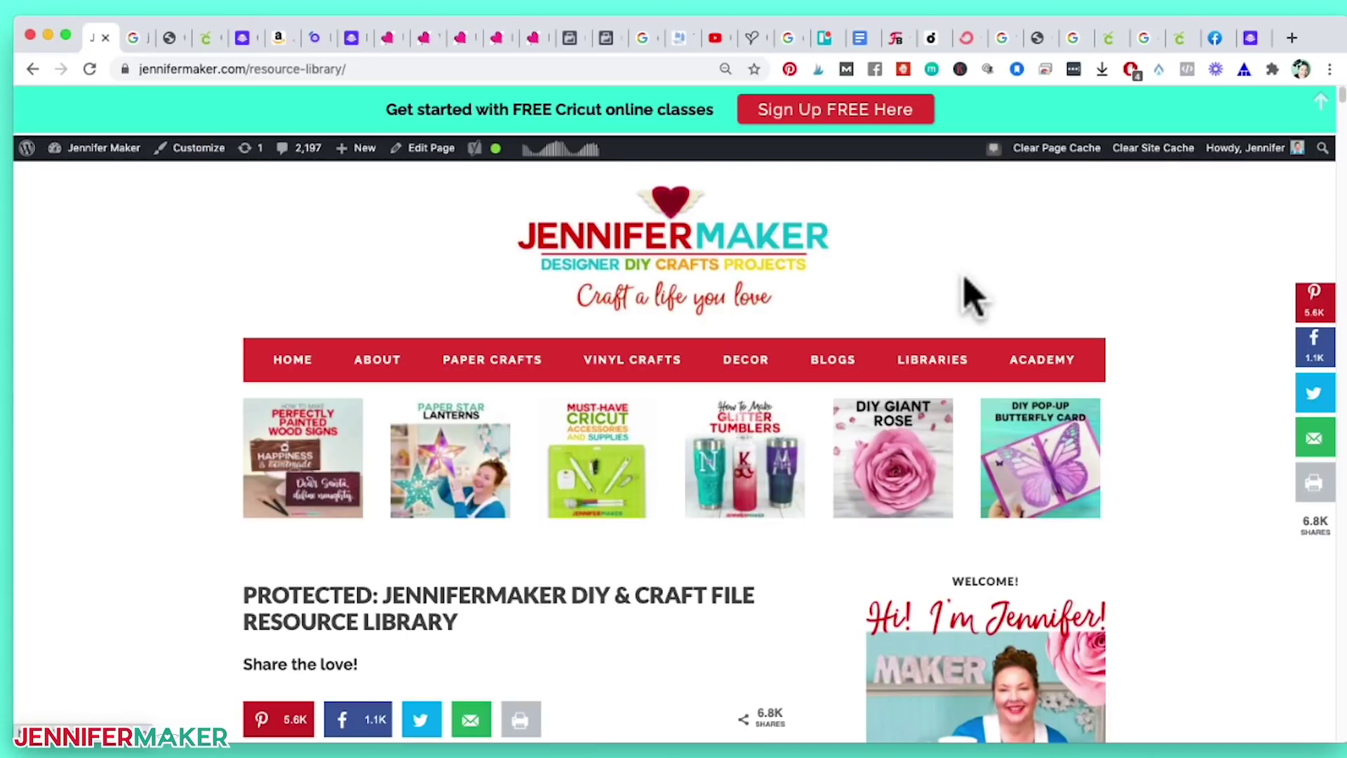
Step: Switch to the browser, enter the jennifermaker.com resource library and look over its project types and chronological list
{"action": "mouse_move", "coordinate": [970, 374]}
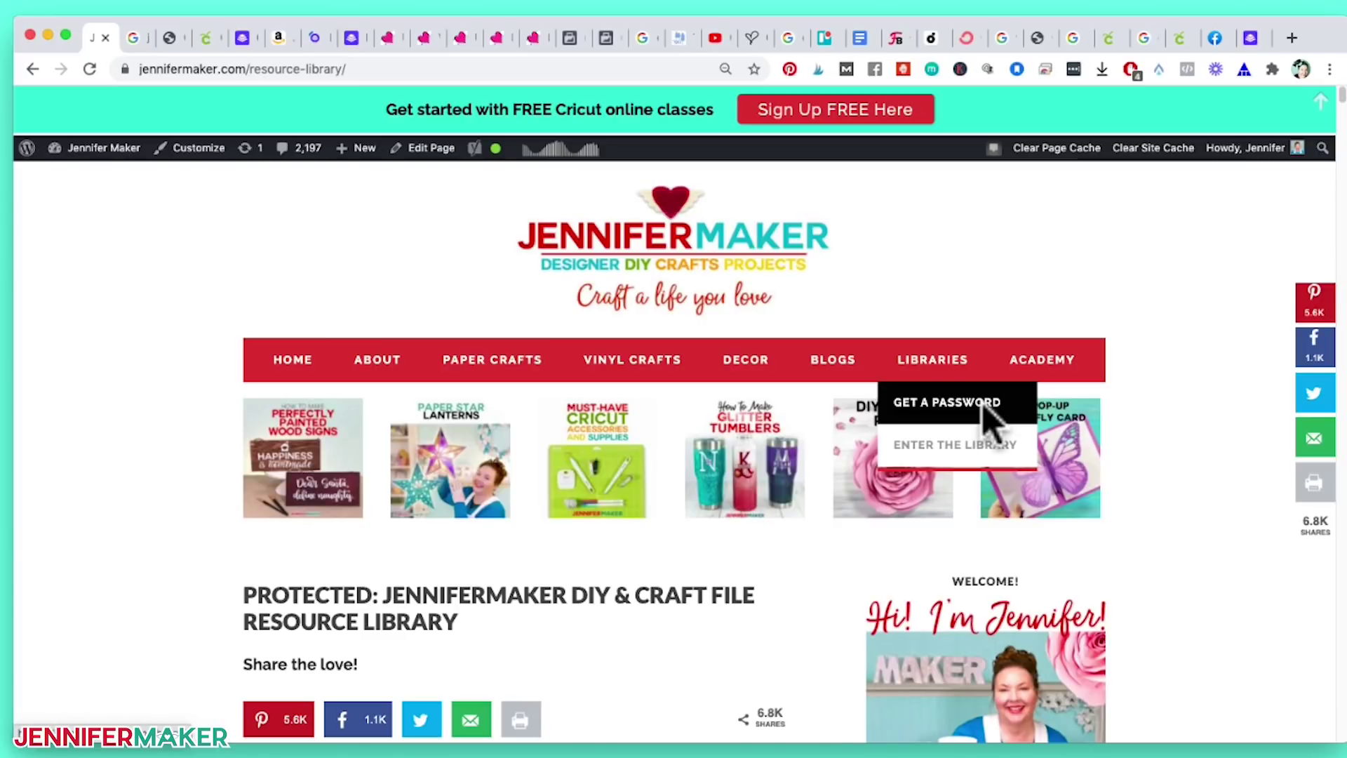
{"action": "left_click", "coordinate": [996, 446]}
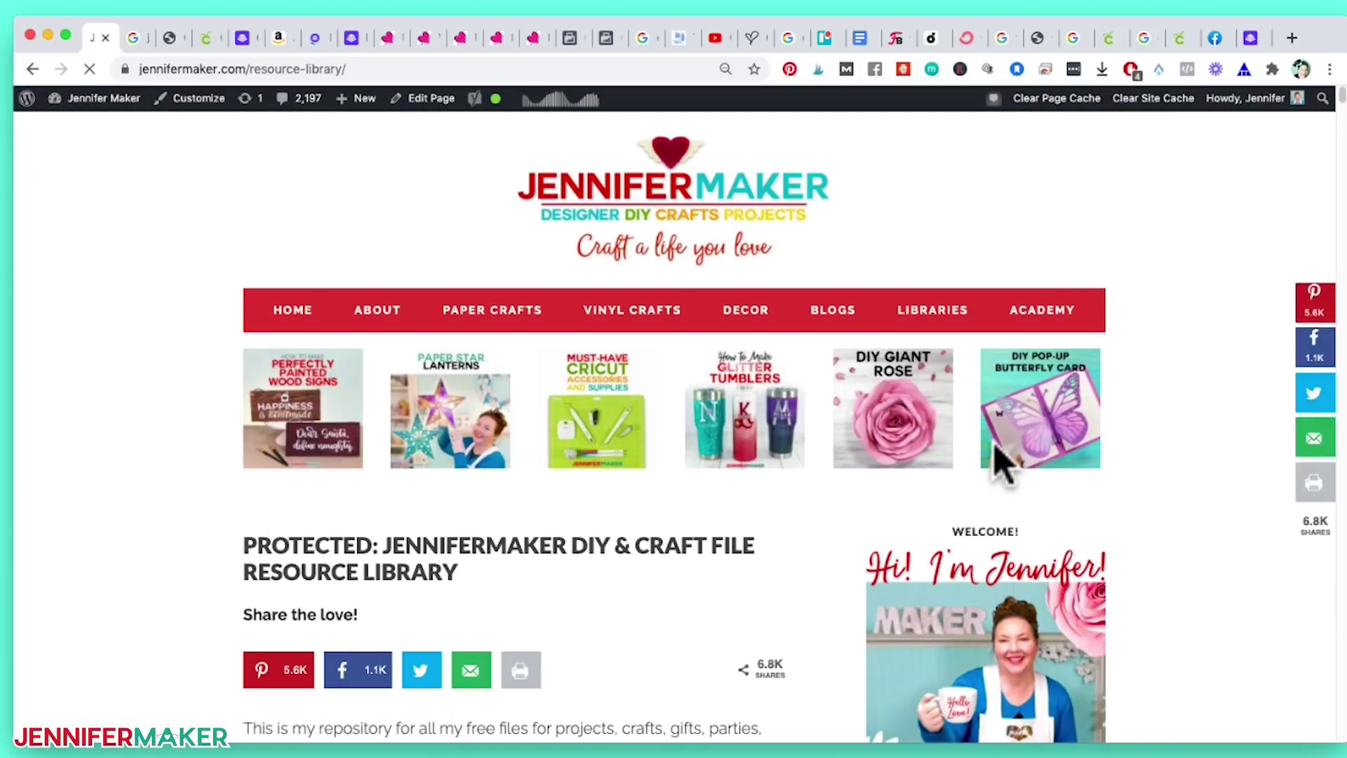
{"action": "scroll", "coordinate": [992, 456], "scroll_direction": "down", "scroll_amount": 5}
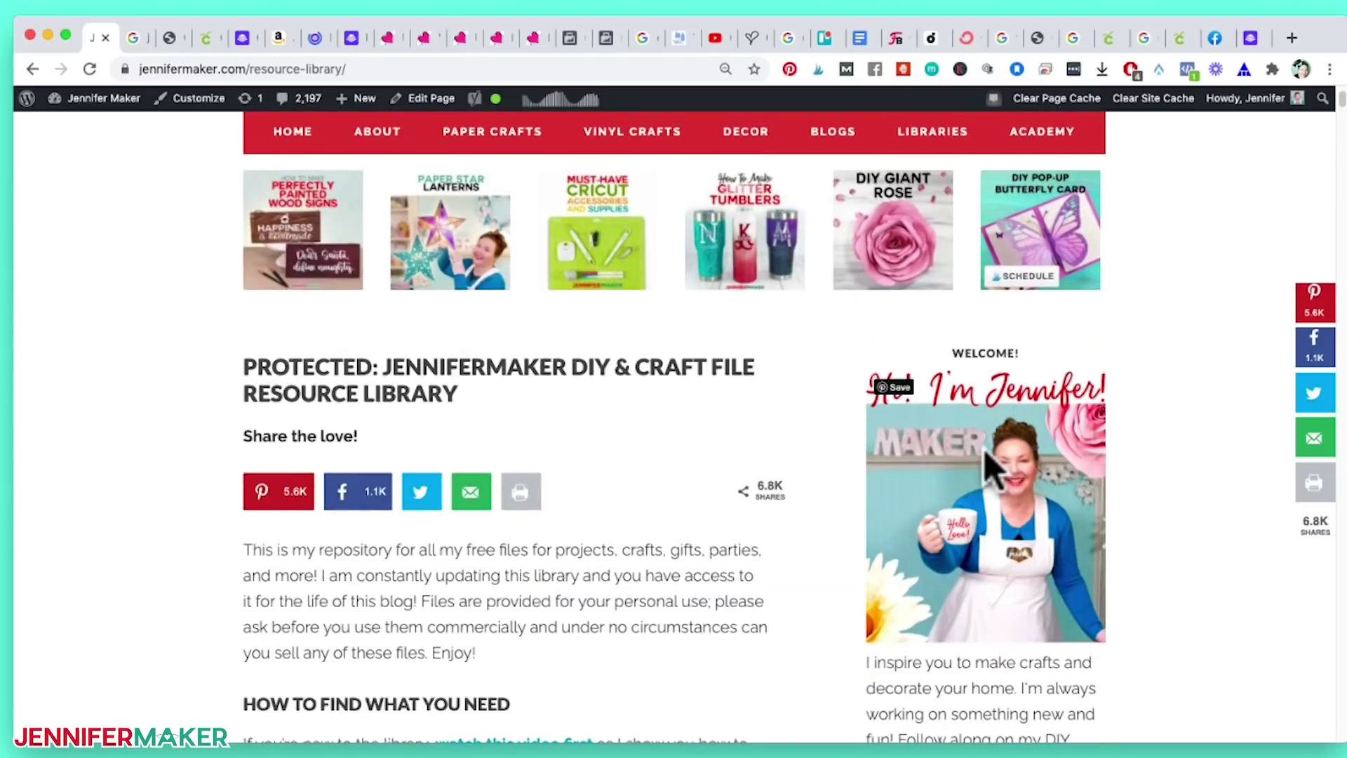
{"action": "scroll", "coordinate": [722, 511], "scroll_direction": "down", "scroll_amount": 10}
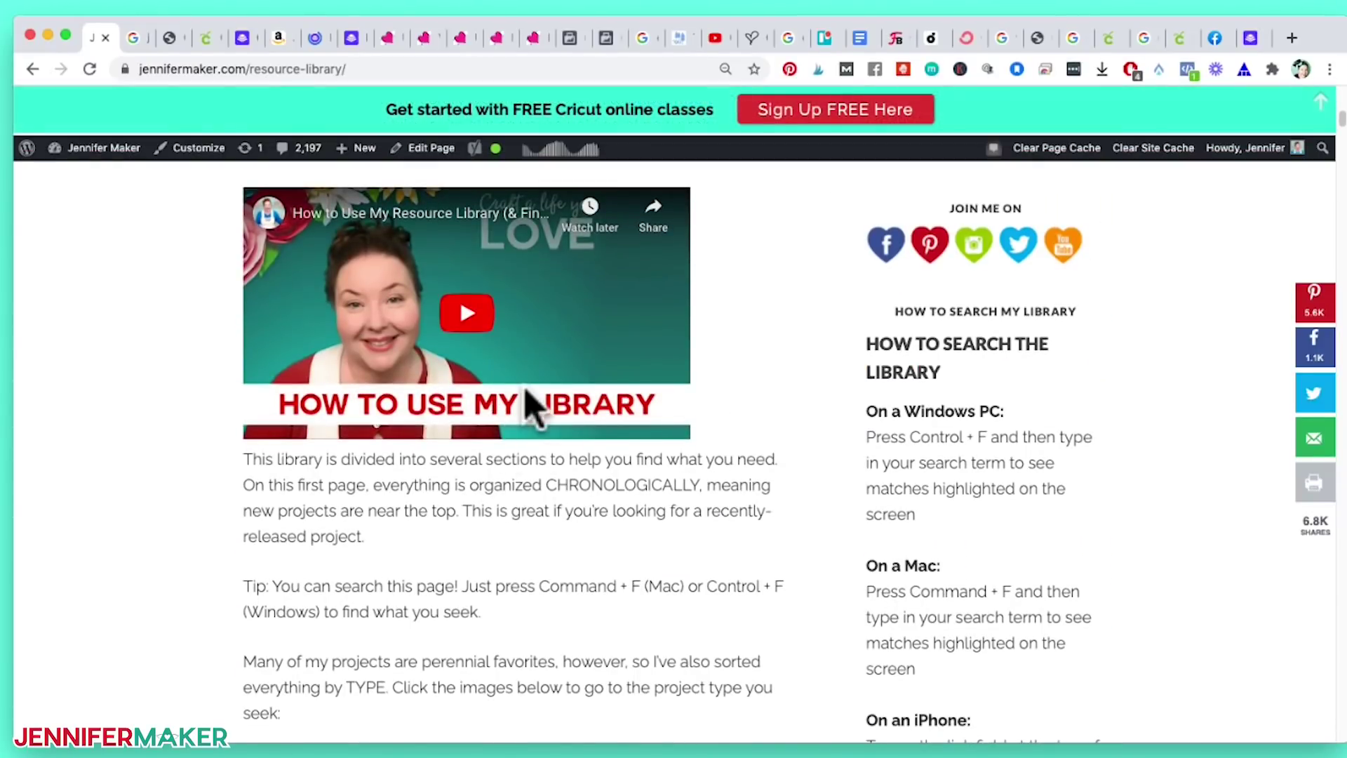
{"action": "scroll", "coordinate": [530, 403], "scroll_direction": "down", "scroll_amount": 12}
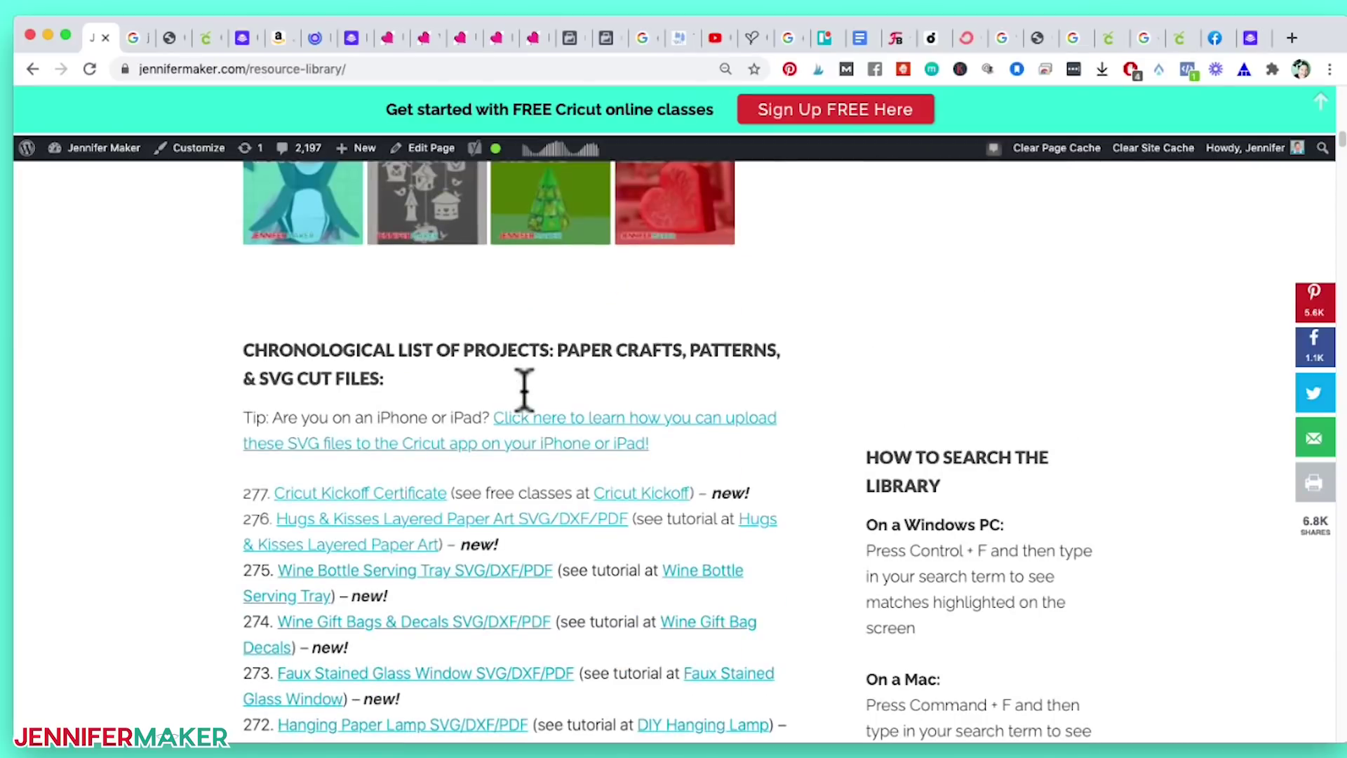
{"action": "scroll", "coordinate": [527, 386], "scroll_direction": "up", "scroll_amount": 6}
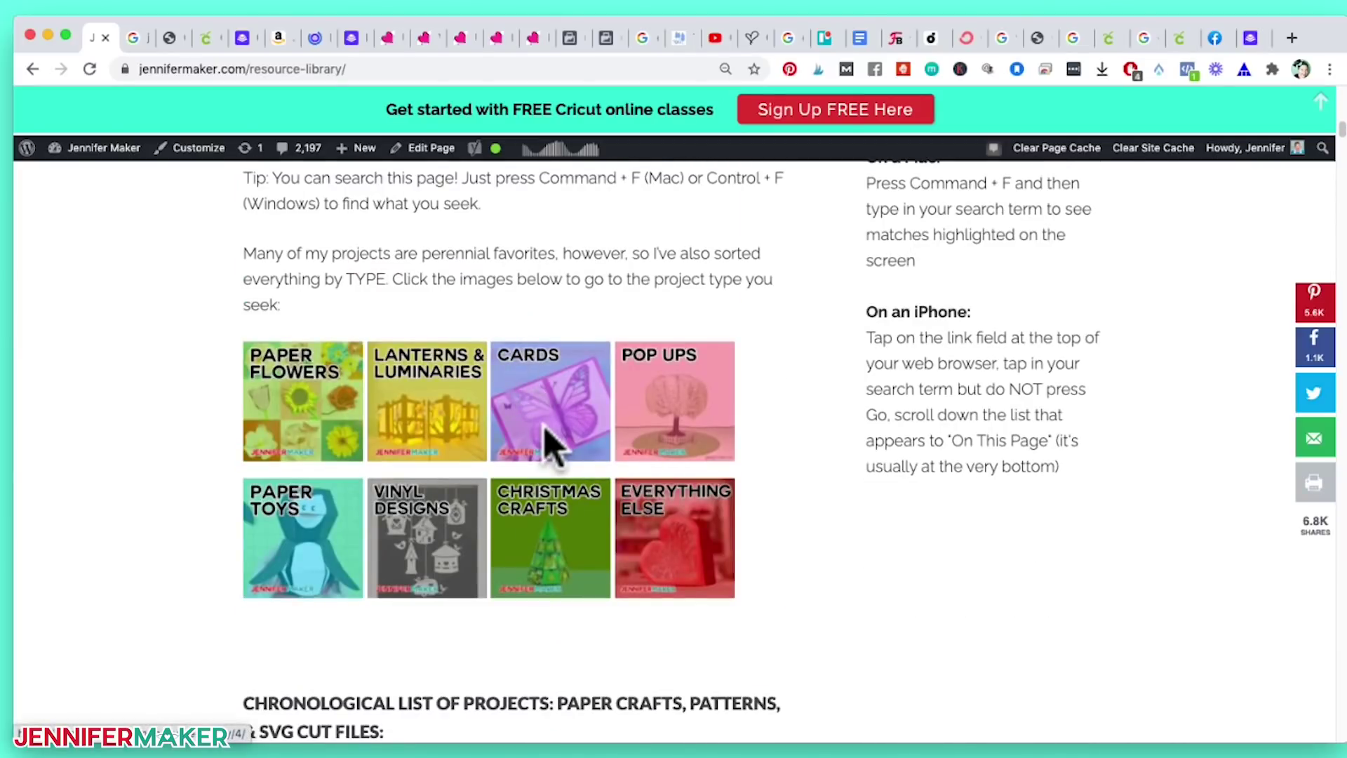
Step: Download the Cricut Kickoff Certificate from the chronological project list and open its unzipped folder in Downloads
{"action": "scroll", "coordinate": [551, 446], "scroll_direction": "down", "scroll_amount": 7}
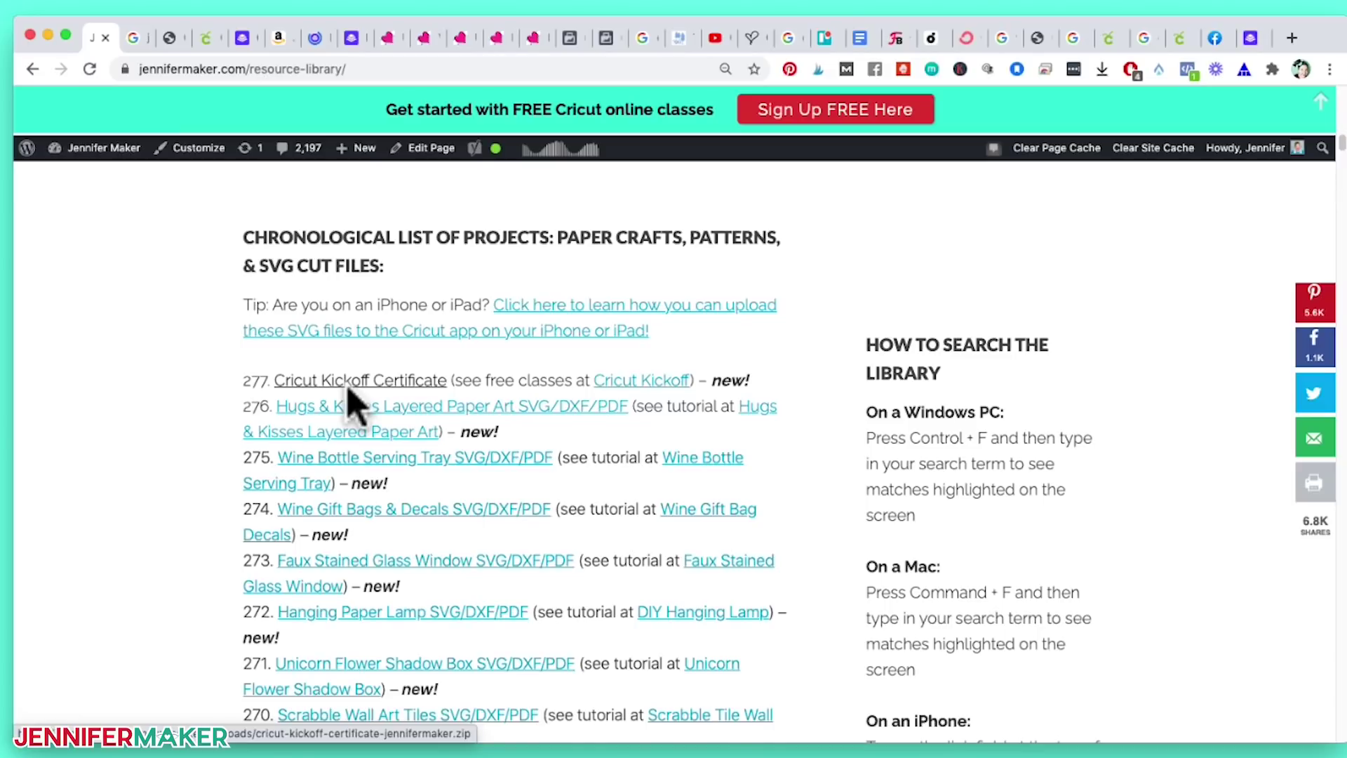
{"action": "left_click", "coordinate": [412, 381]}
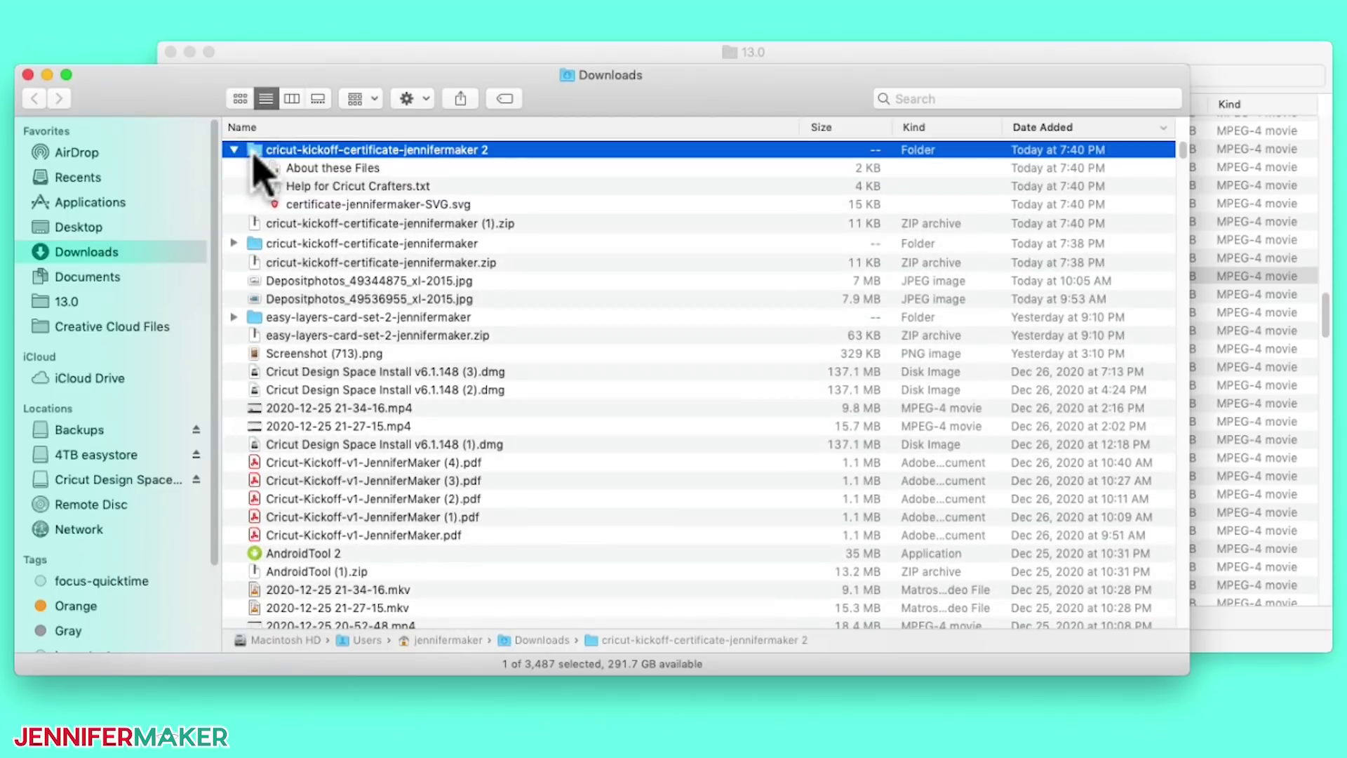
{"action": "double_click", "coordinate": [239, 156]}
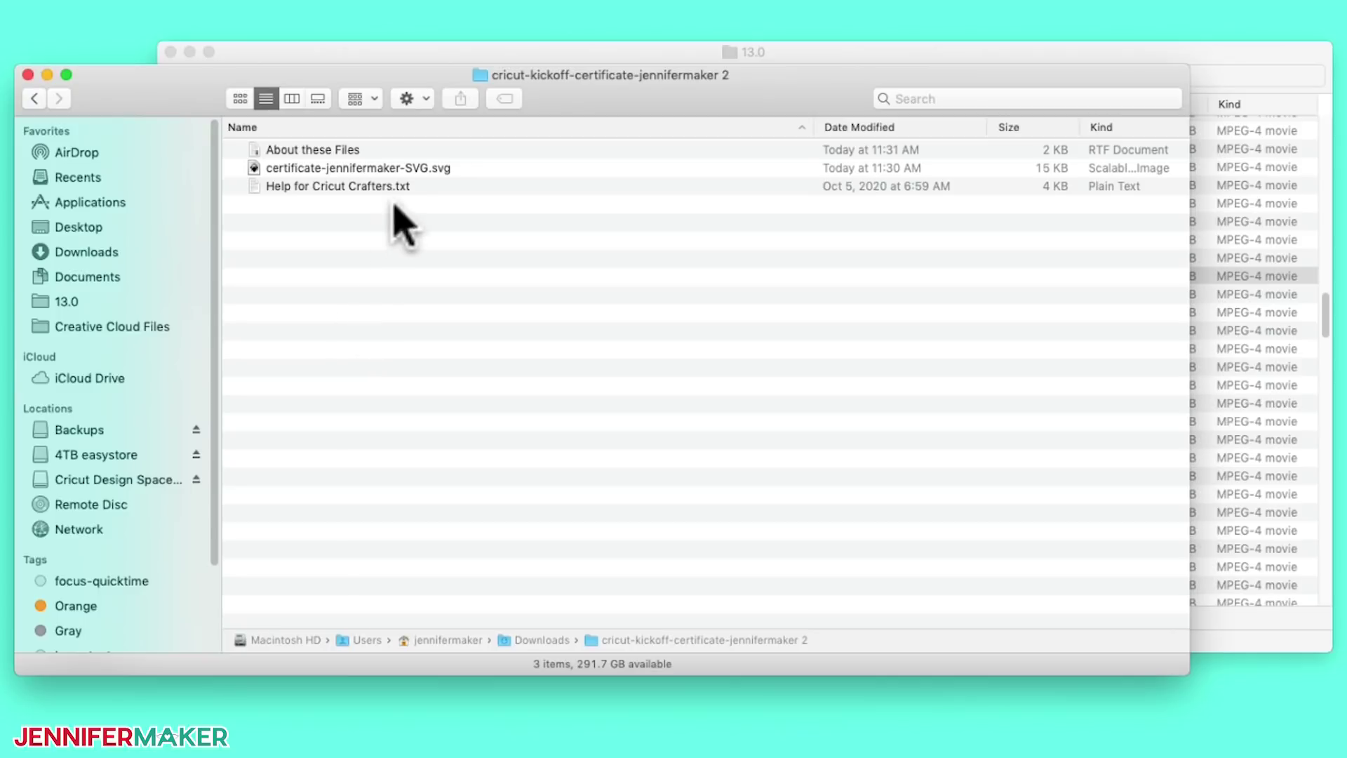
Step: In the browser on the Windows computer, download the Owl Shadow Box Card SVG/DXF from JenniferMaker's Cards and show the zip in its folder
{"action": "left_click", "coordinate": [426, 168]}
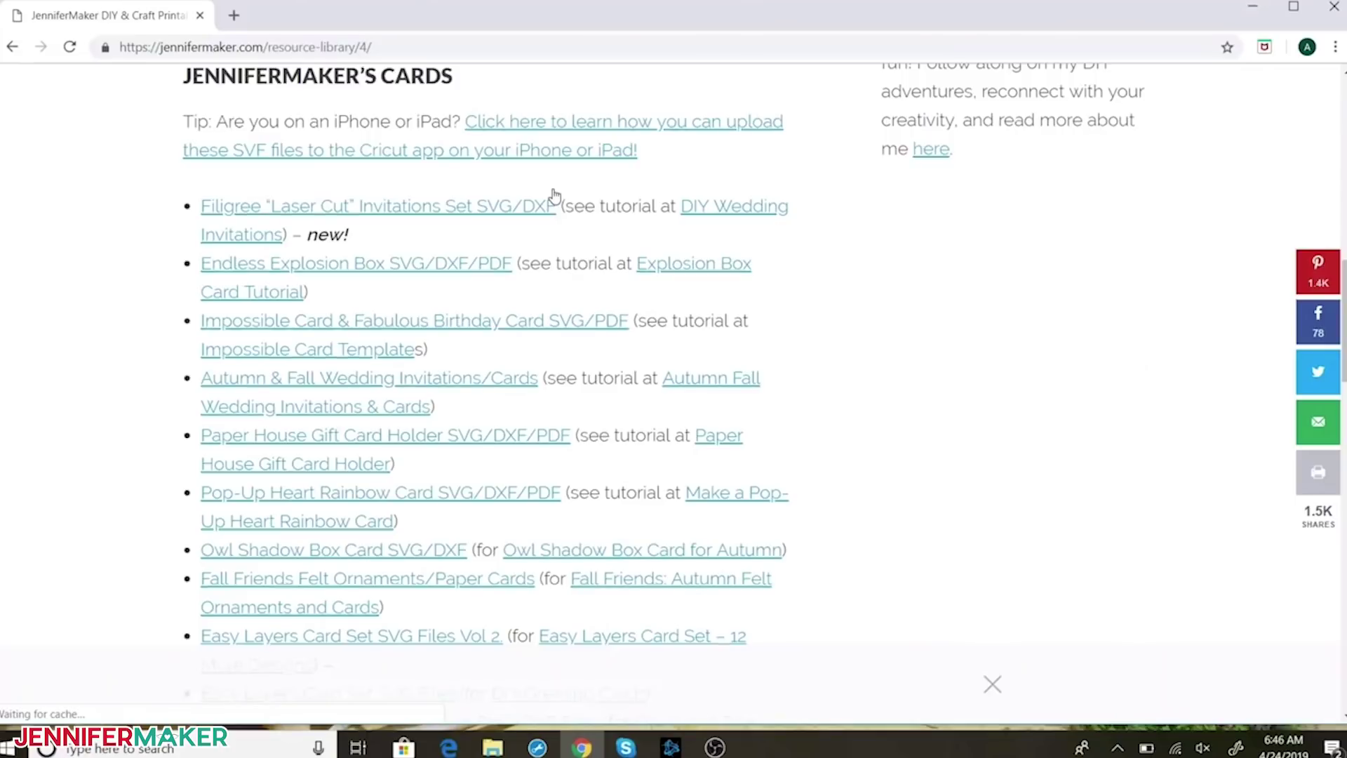
{"action": "scroll", "coordinate": [551, 195], "scroll_direction": "down", "scroll_amount": 4}
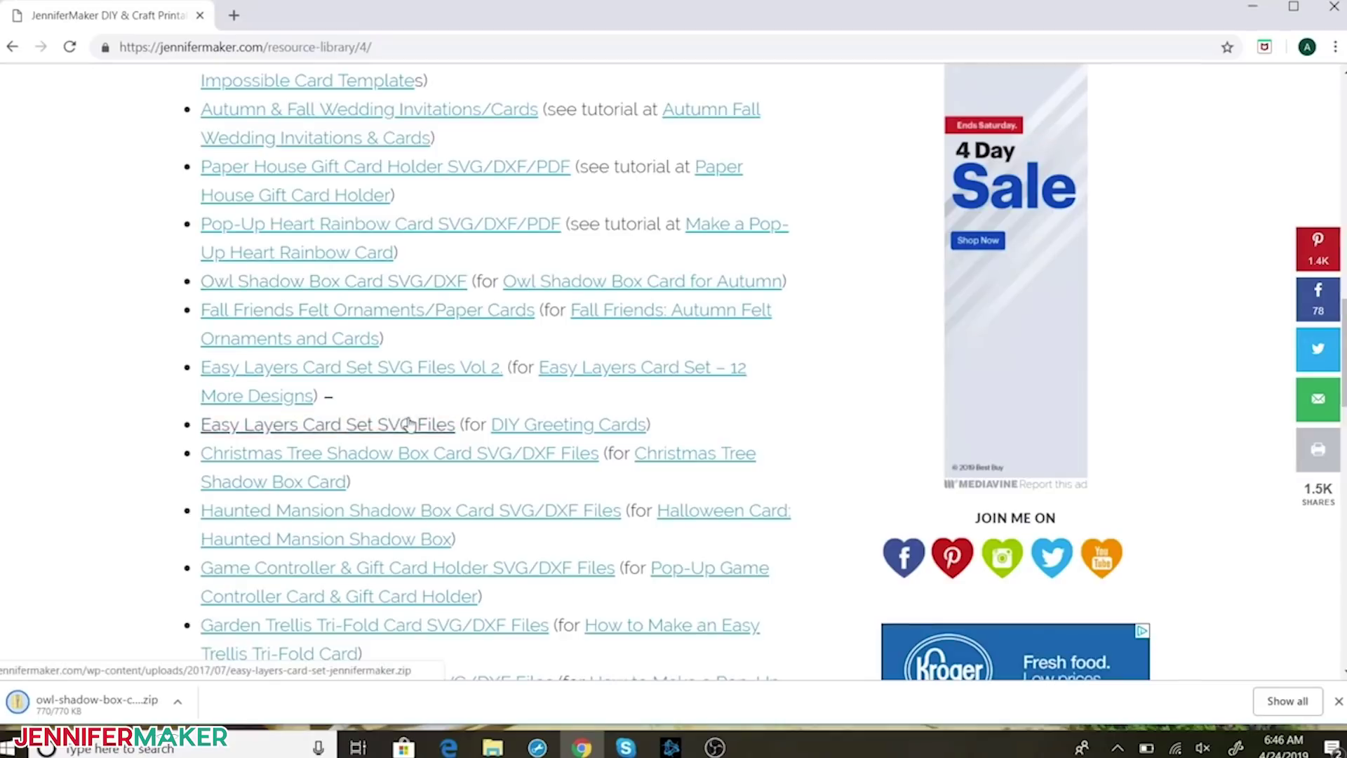
{"action": "left_click", "coordinate": [427, 284]}
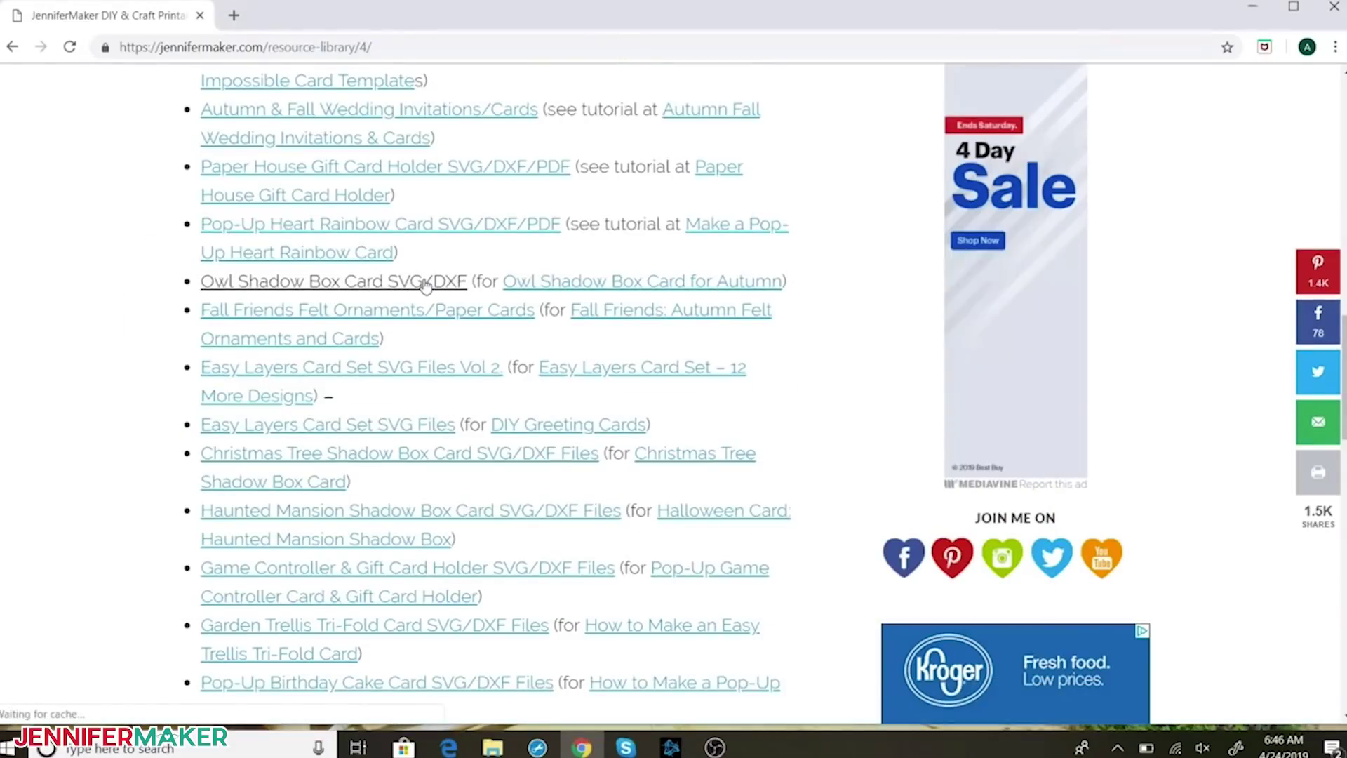
{"action": "left_click", "coordinate": [426, 282]}
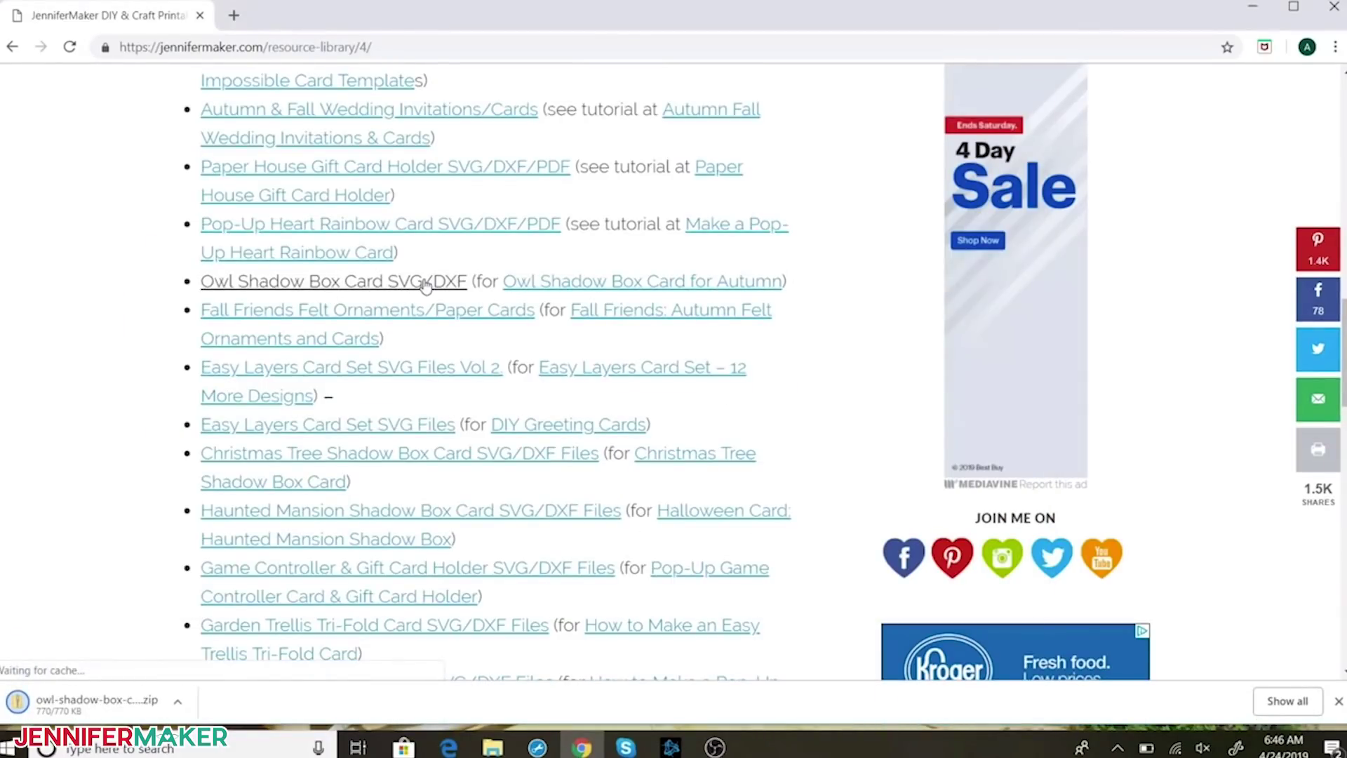
{"action": "left_click", "coordinate": [179, 702]}
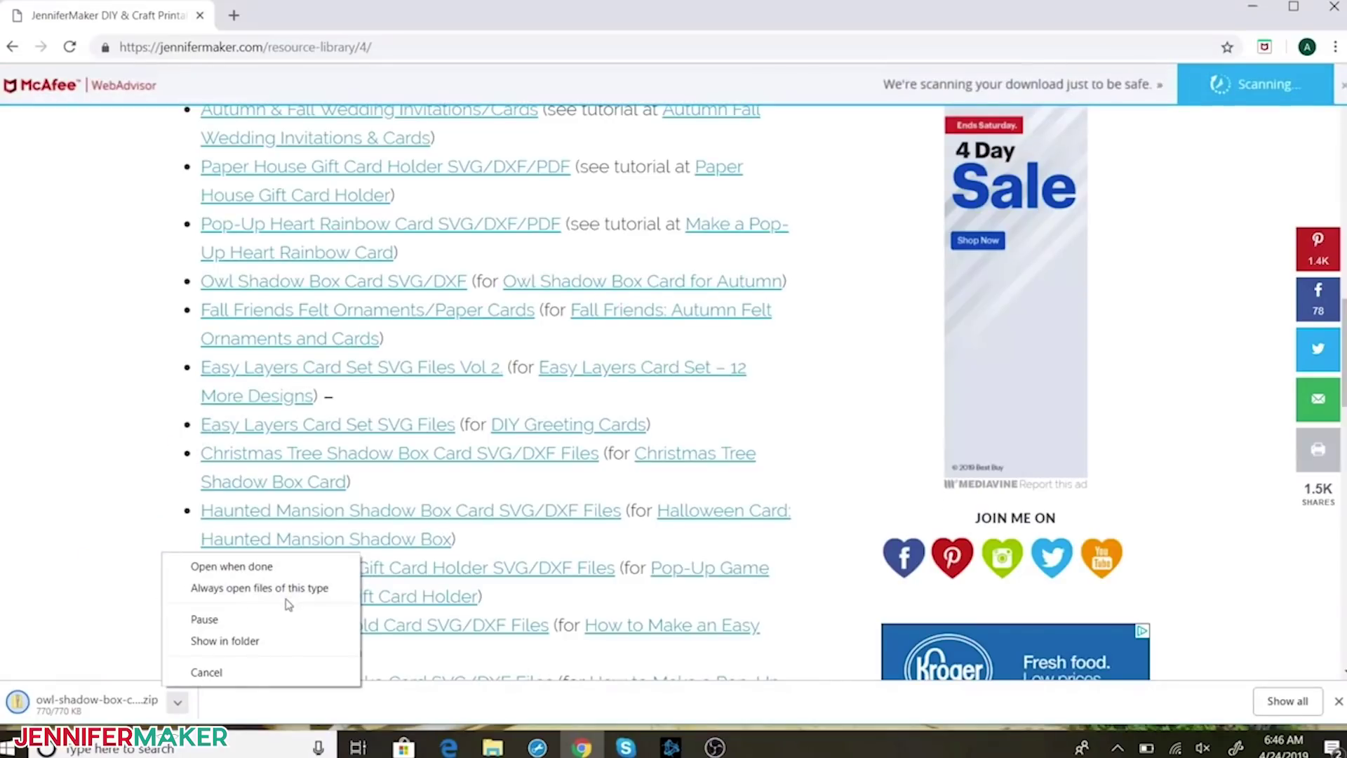
{"action": "left_click", "coordinate": [286, 640]}
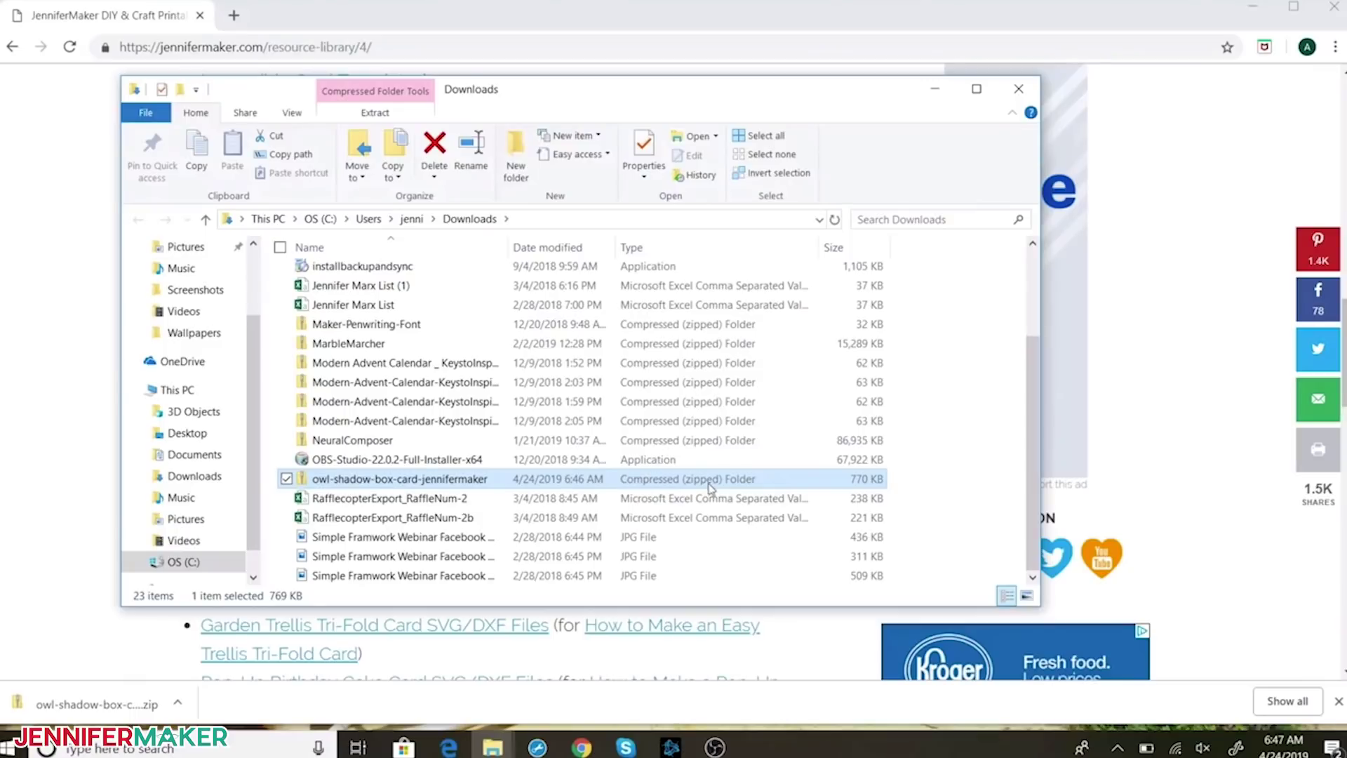
Step: Extract all files from the owl-shadow-box-card-jennifermaker zip into the default Downloads folder, showing the extracted files when complete
{"action": "mouse_move", "coordinate": [479, 480]}
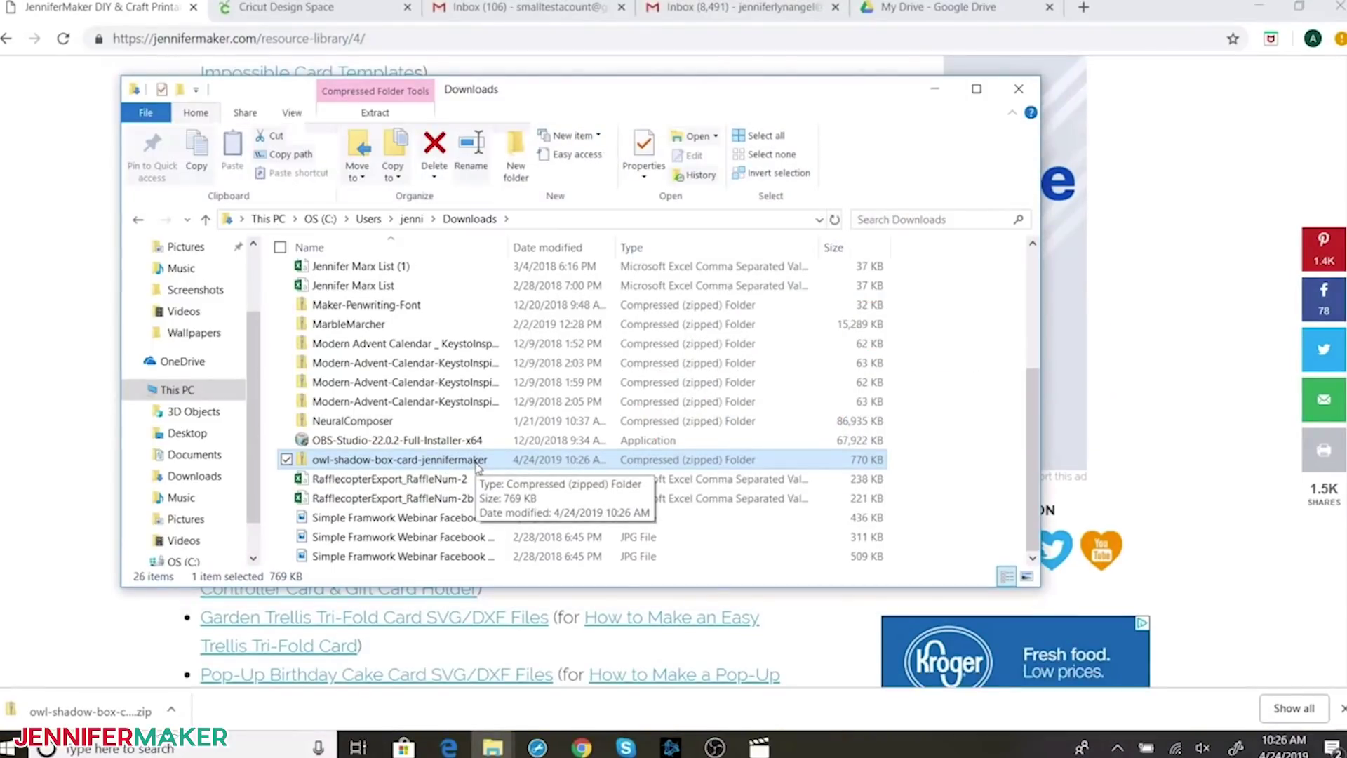
{"action": "right_click", "coordinate": [477, 465]}
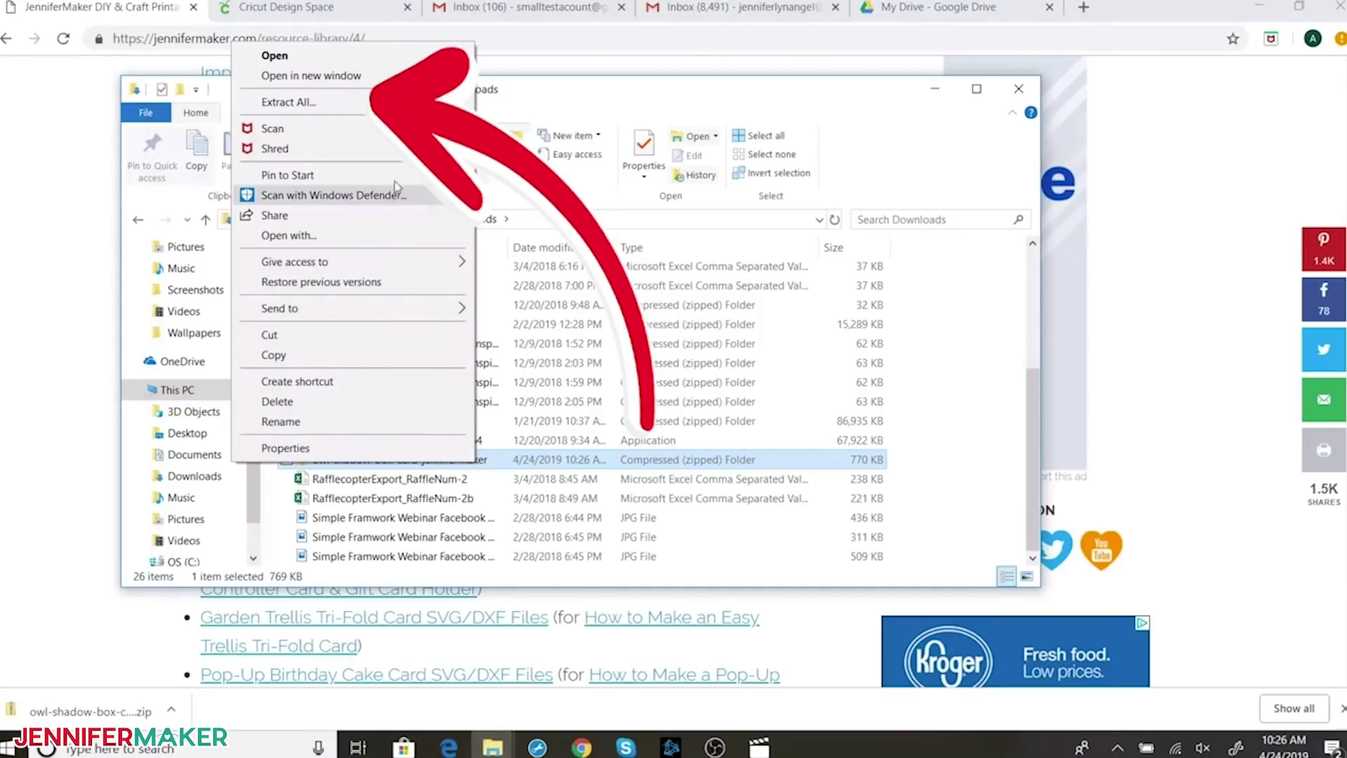
{"action": "left_click", "coordinate": [316, 101]}
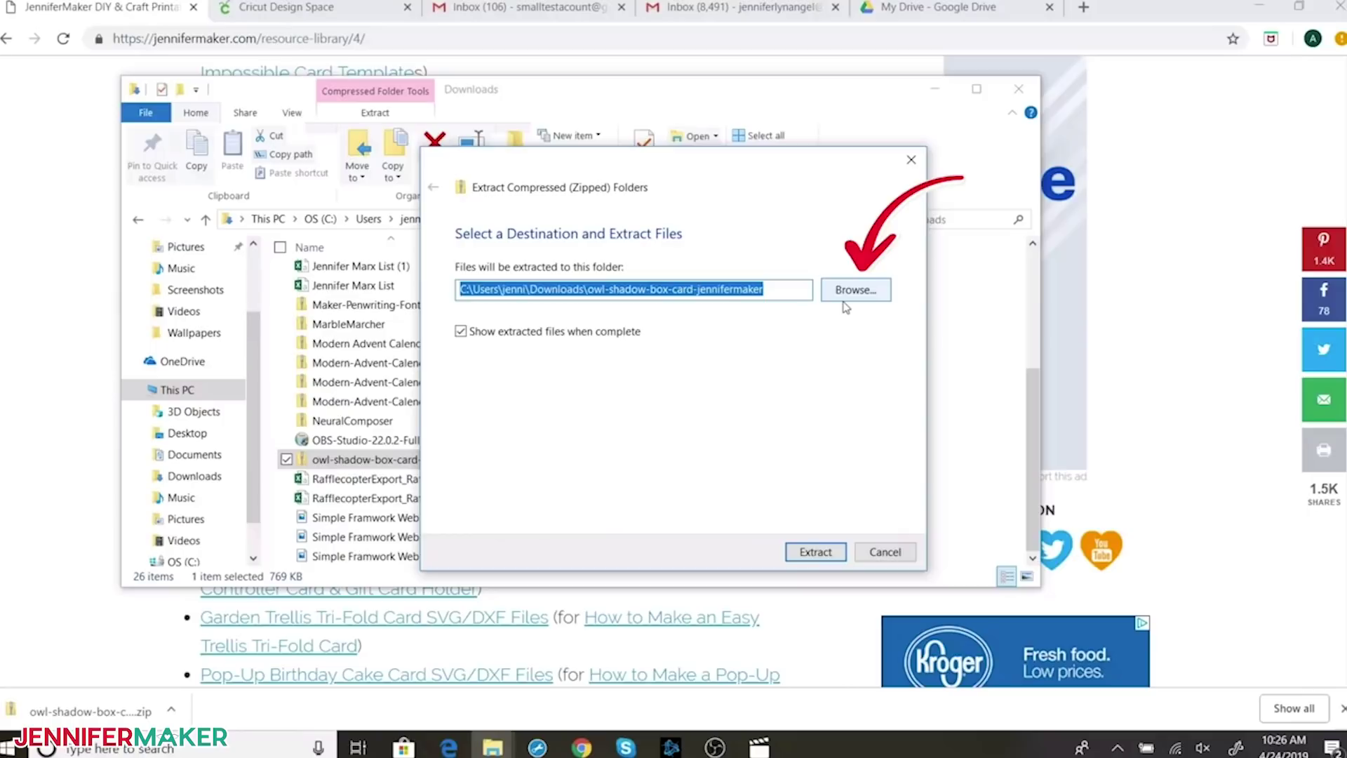
{"action": "left_click", "coordinate": [816, 554]}
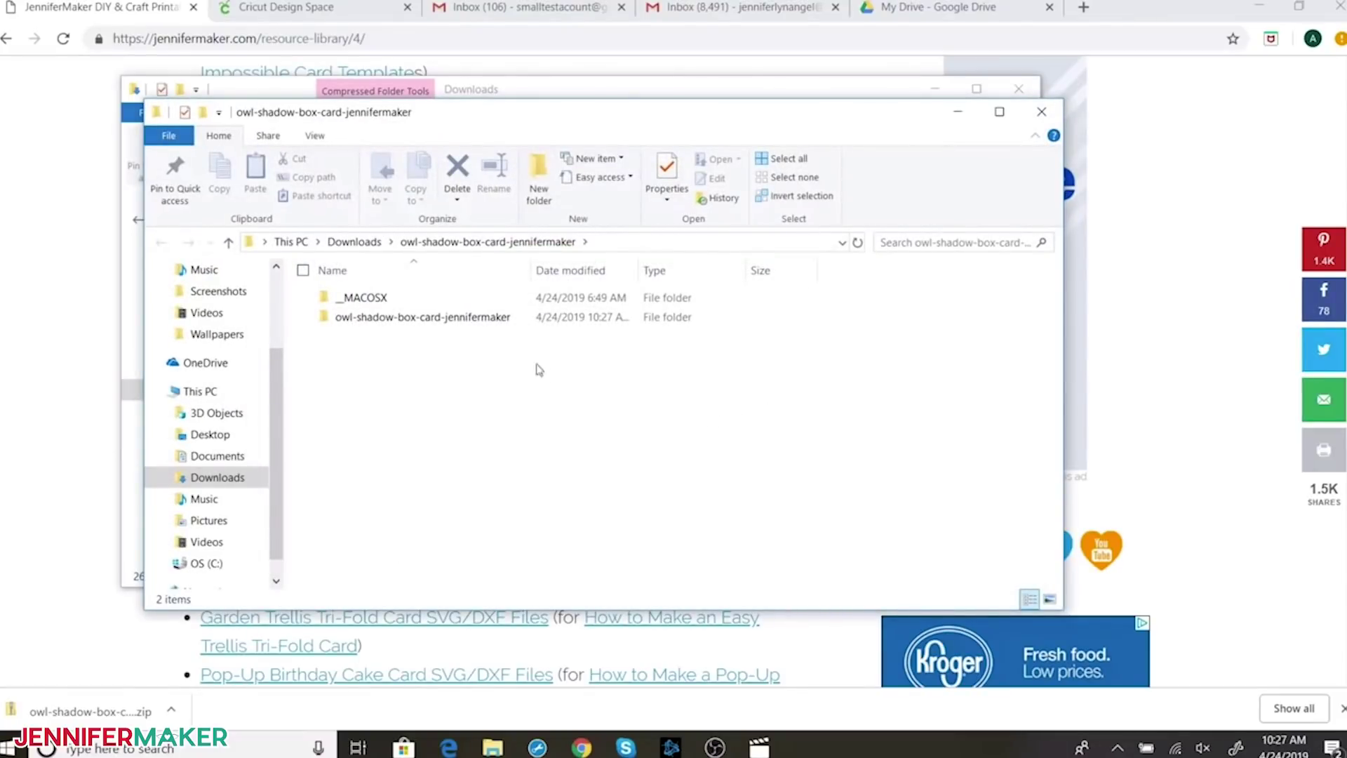
Step: Open the extracted inner owl-shadow-box-card-jennifermaker folder and view the properties of its Chrome HTML Document file
{"action": "double_click", "coordinate": [481, 318]}
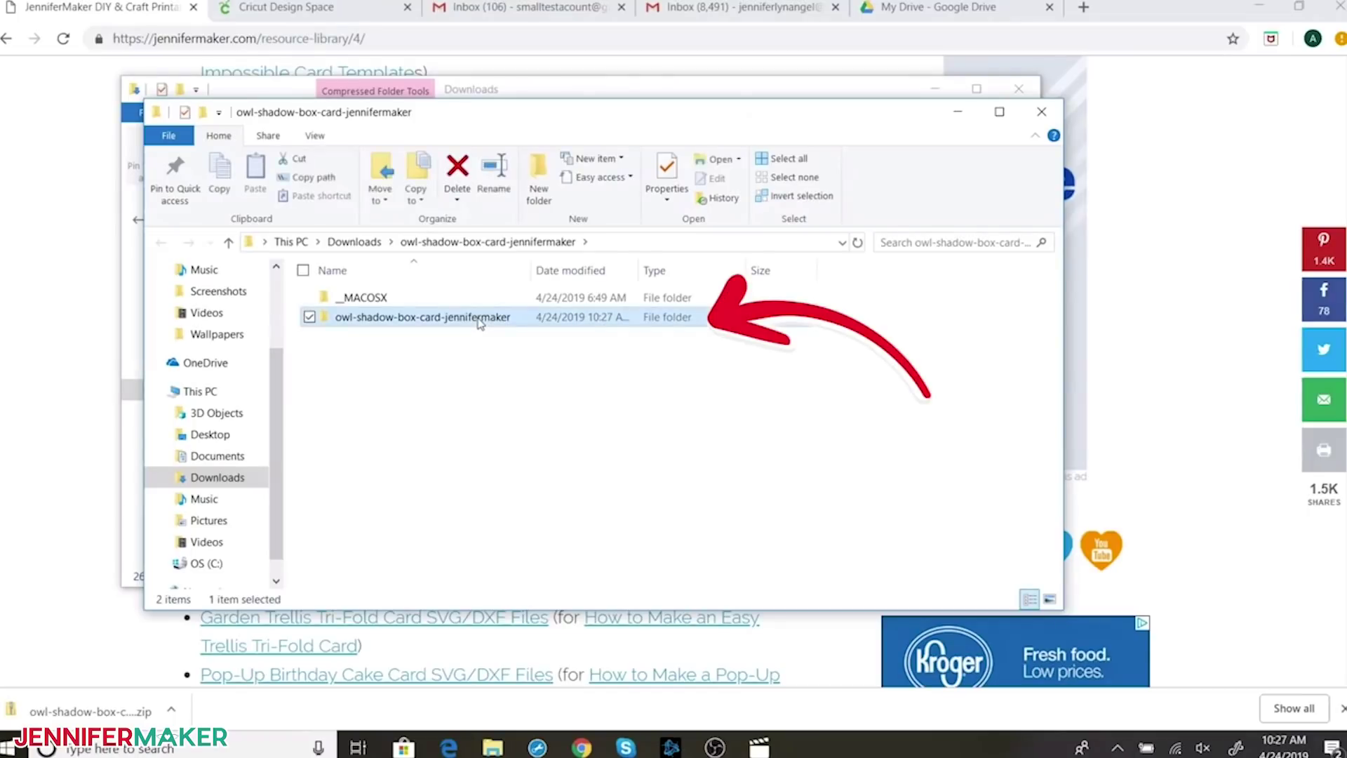
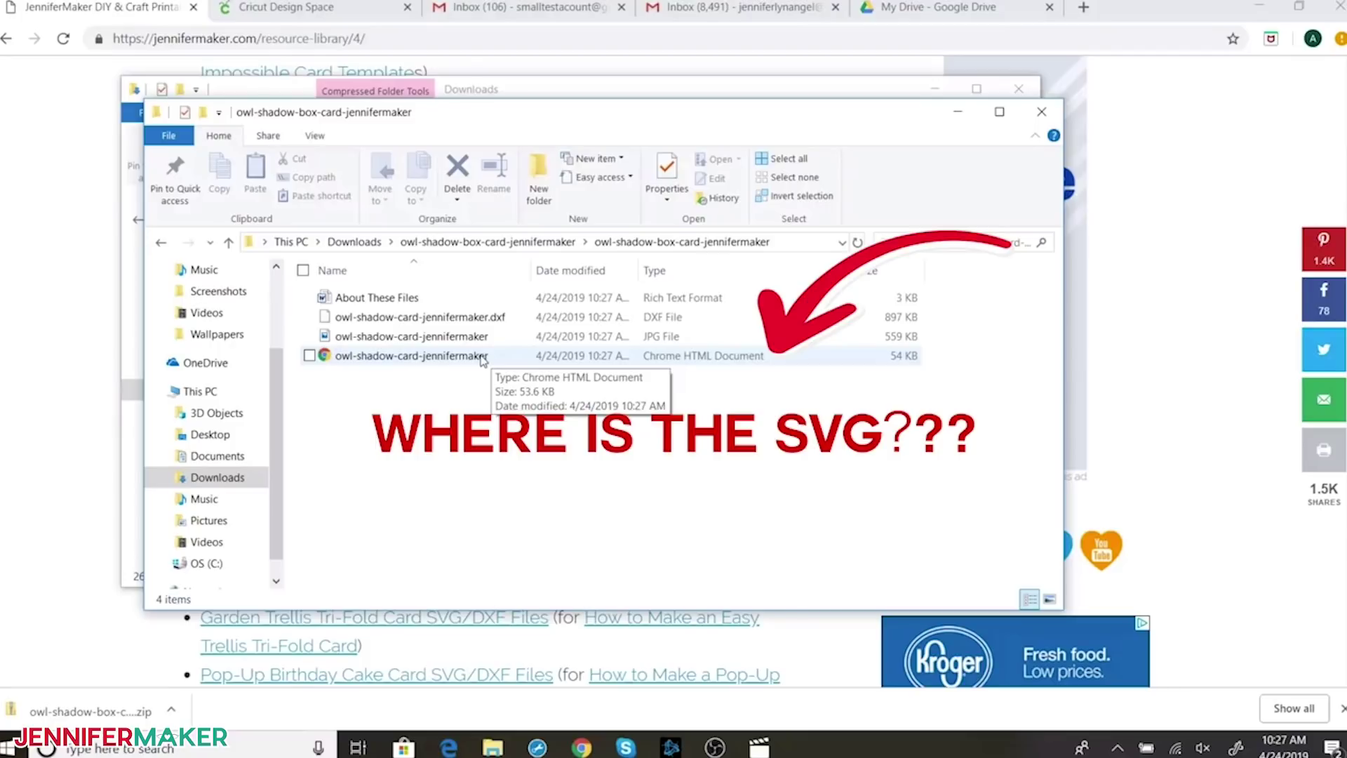
{"action": "right_click", "coordinate": [482, 358]}
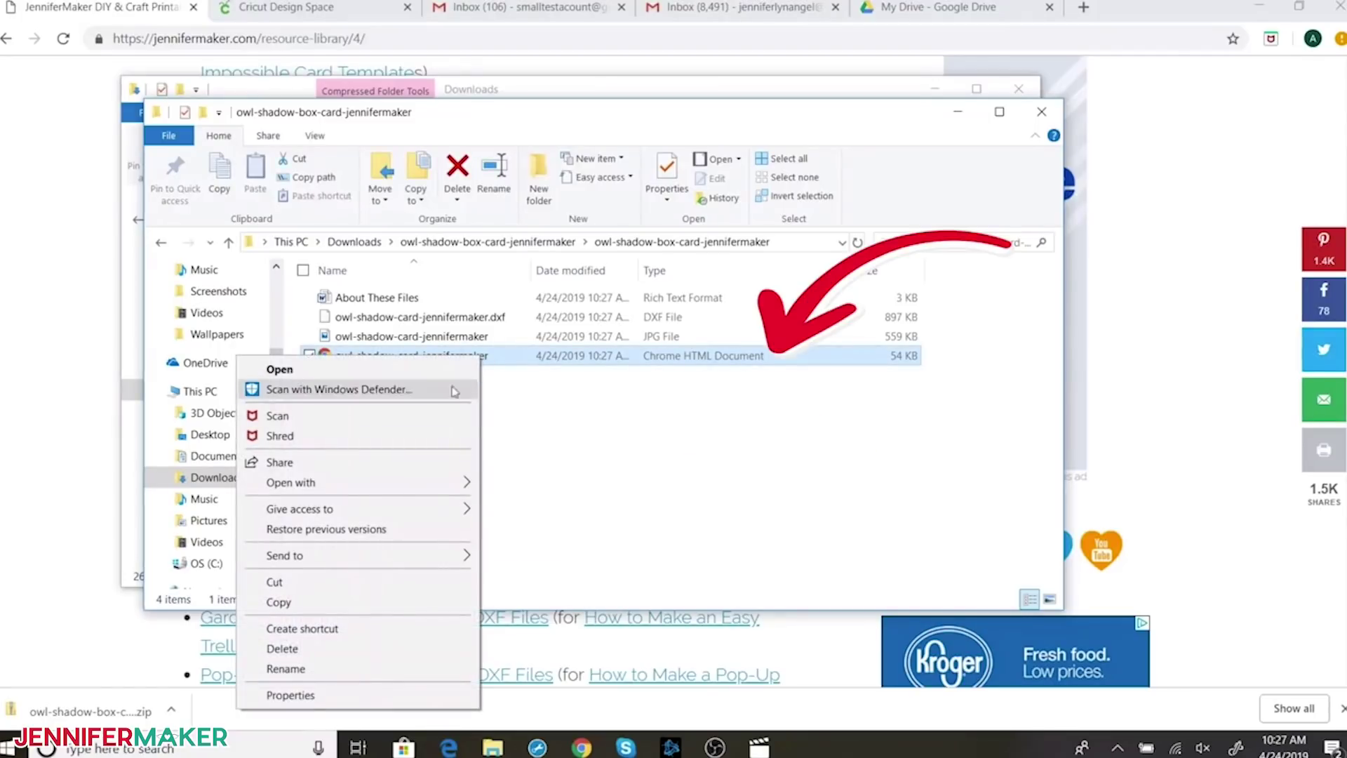
{"action": "left_click", "coordinate": [400, 695]}
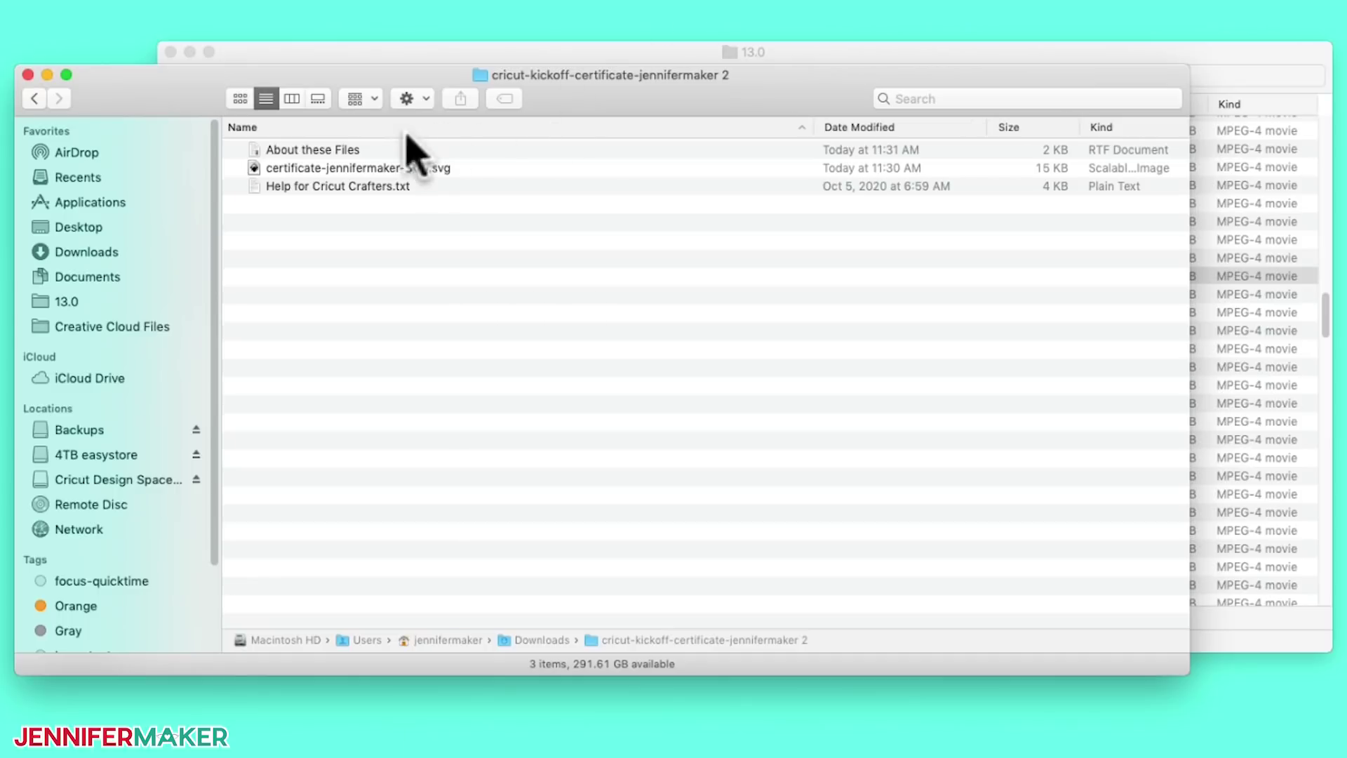
Step: Back in the Cricut Kickoff Certificate folder on the Mac, look over About these Files, Help for Cricut Crafters.txt and certificate-jennifermaker-SVG.svg
{"action": "left_click", "coordinate": [319, 150]}
{"action": "left_click", "coordinate": [323, 187]}
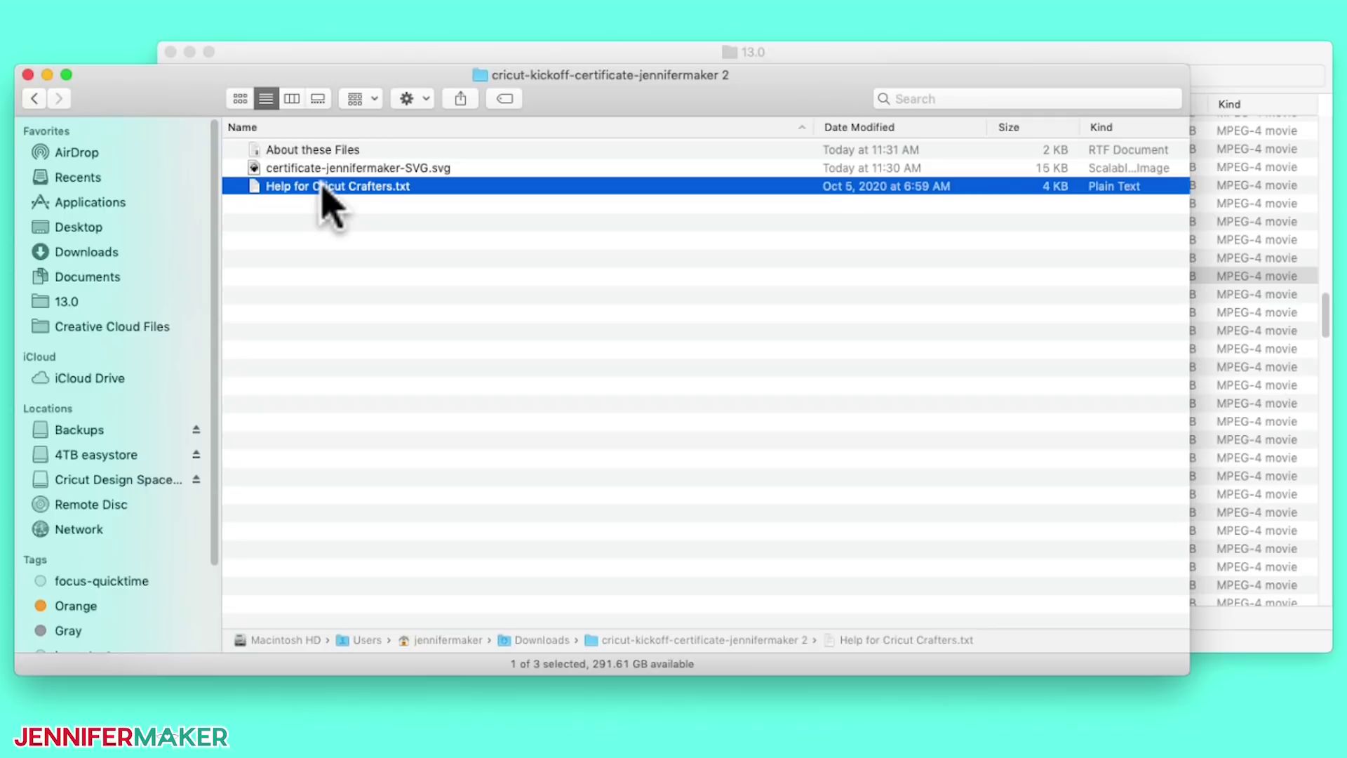
{"action": "left_click", "coordinate": [407, 169]}
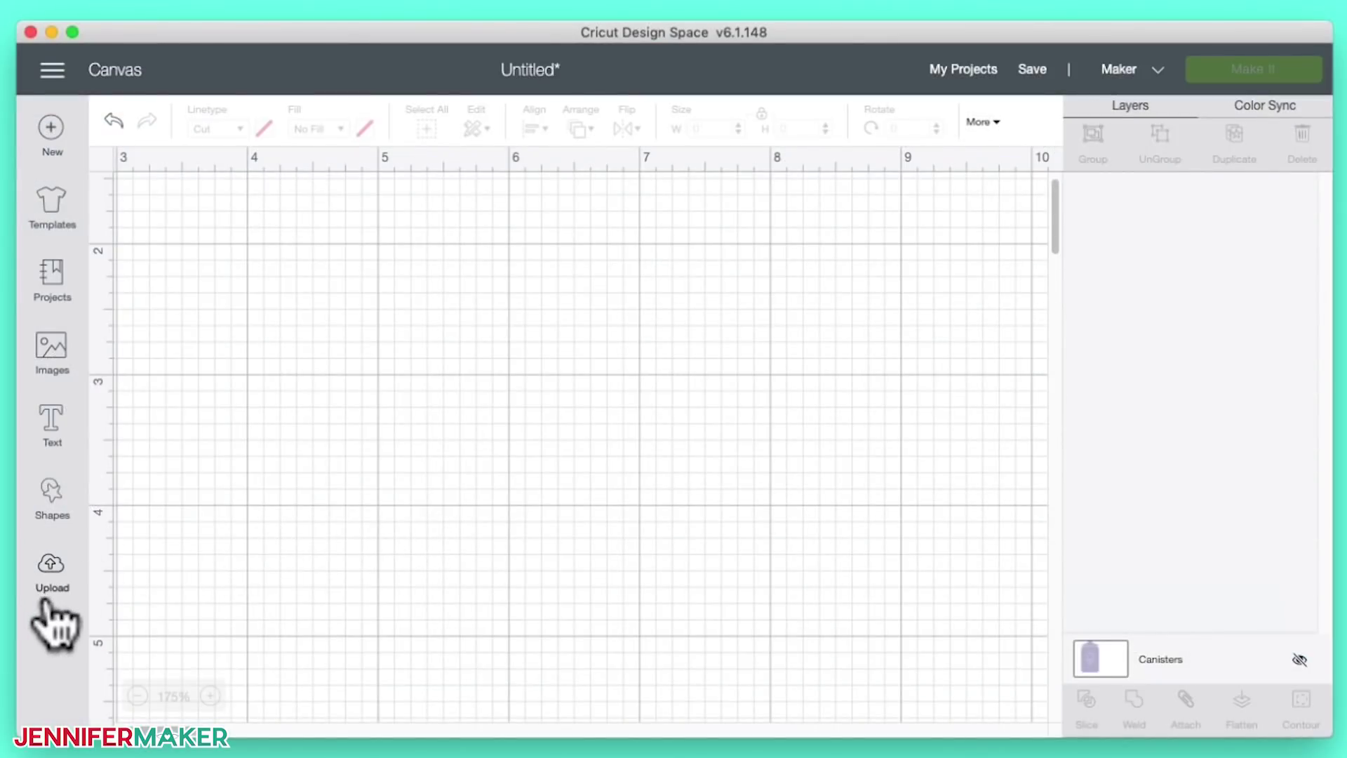
Step: Switch to Cricut Design Space and upload certificate-jennifermaker-SVG.svg as an image, saving it with the name certificate-jennifermaker-SVG
{"action": "left_click", "coordinate": [55, 567]}
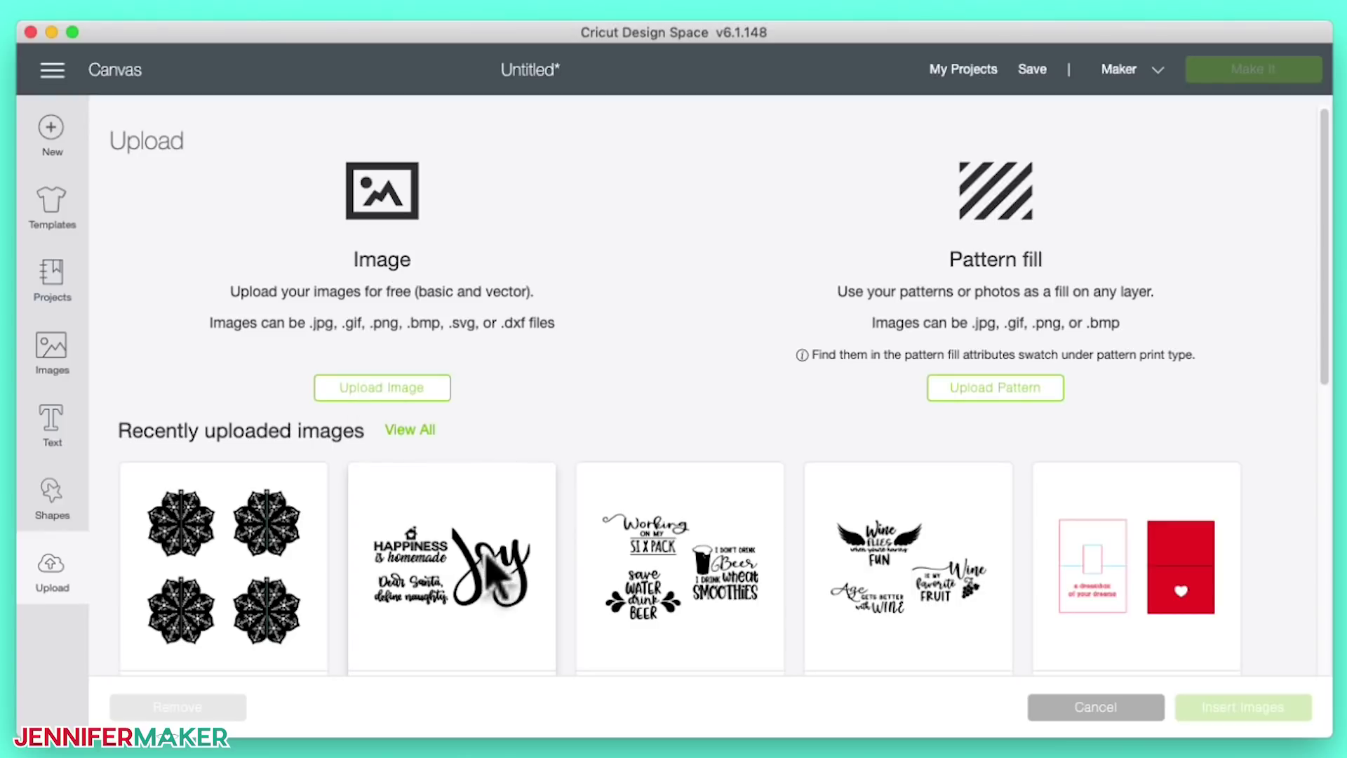
{"action": "scroll", "coordinate": [488, 558], "scroll_direction": "down", "scroll_amount": 3}
{"action": "scroll", "coordinate": [495, 496], "scroll_direction": "down", "scroll_amount": 10}
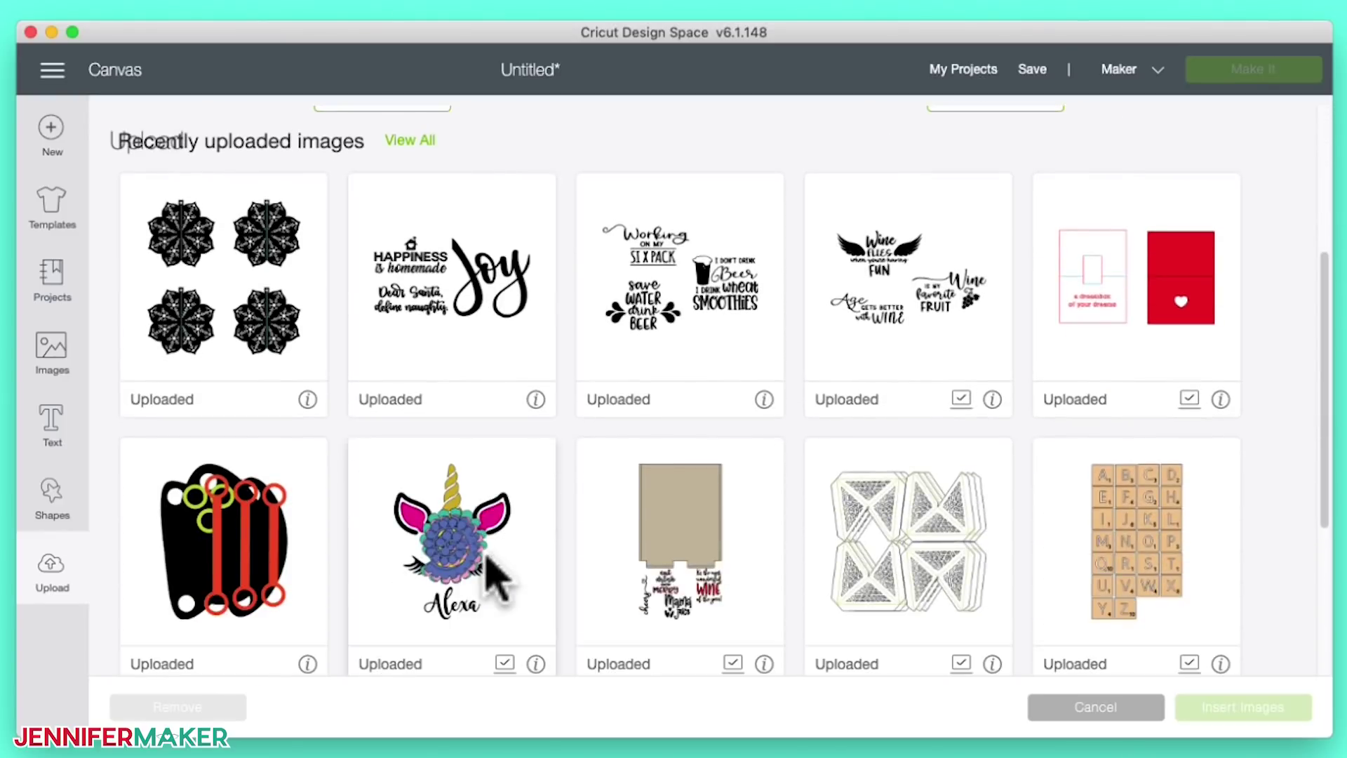
{"action": "scroll", "coordinate": [527, 571], "scroll_direction": "up", "scroll_amount": 12}
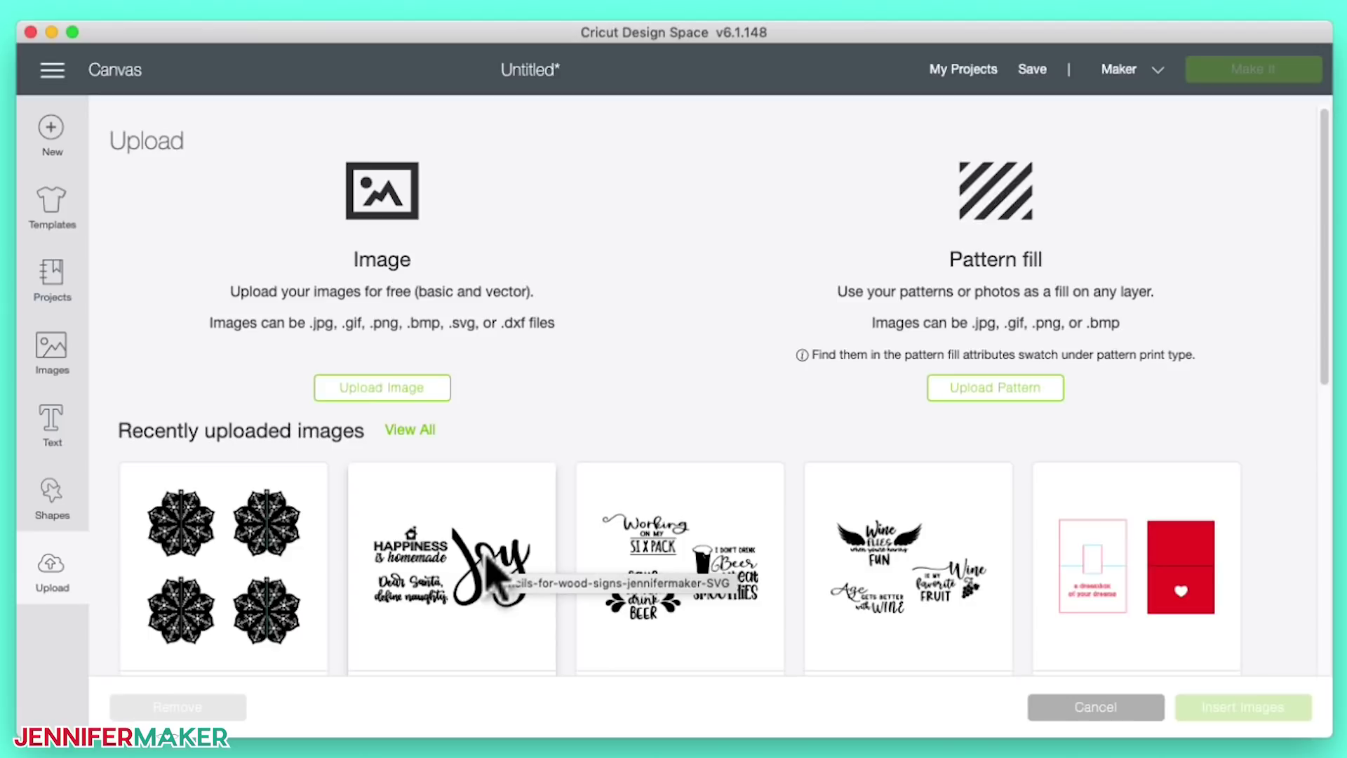
{"action": "left_click", "coordinate": [413, 404]}
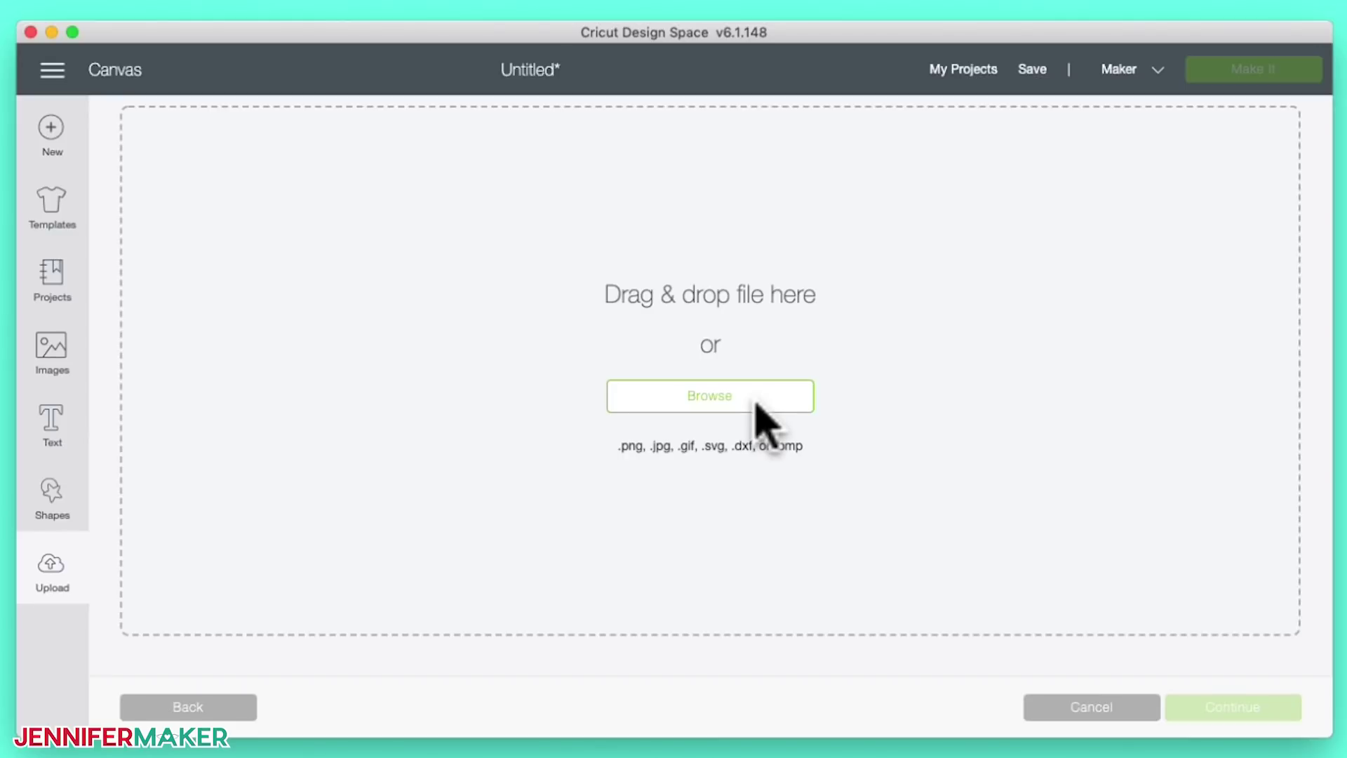
{"action": "left_click", "coordinate": [728, 404]}
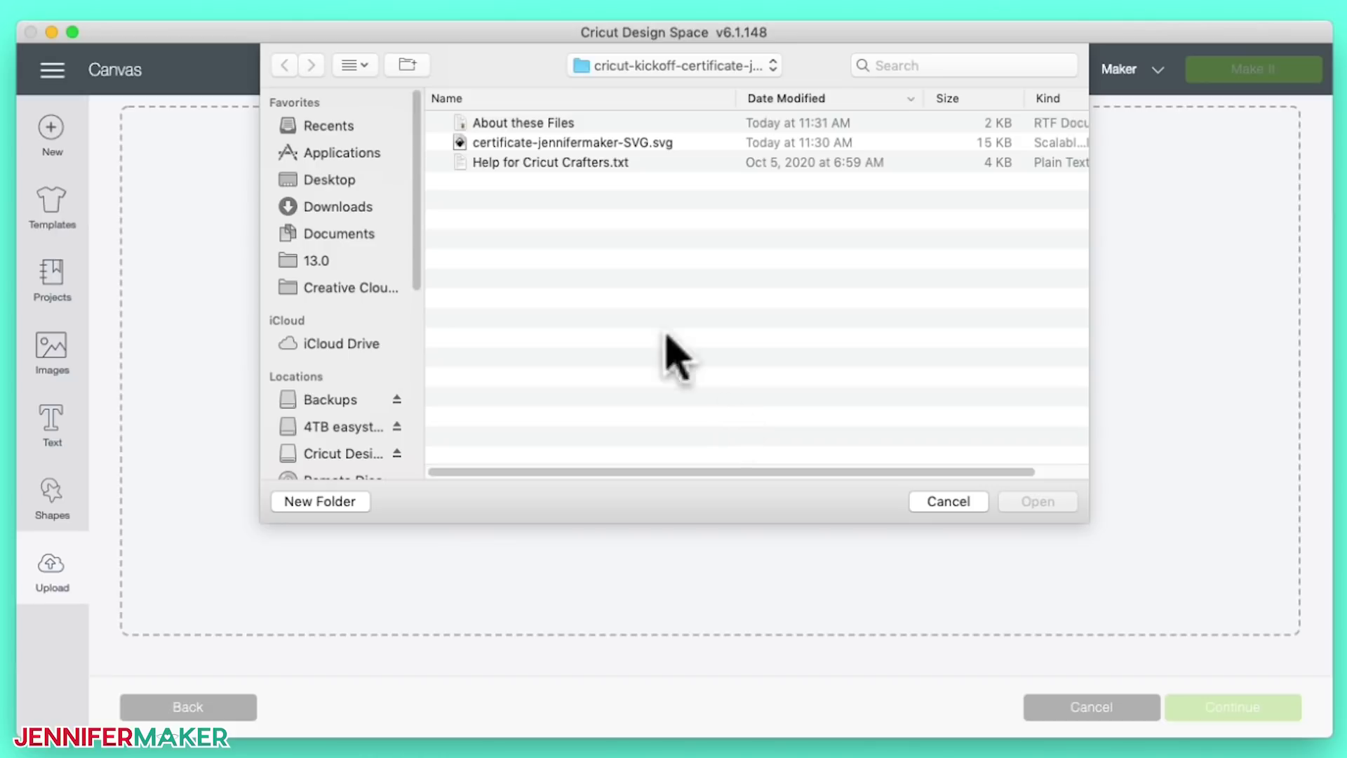
{"action": "left_click", "coordinate": [660, 141]}
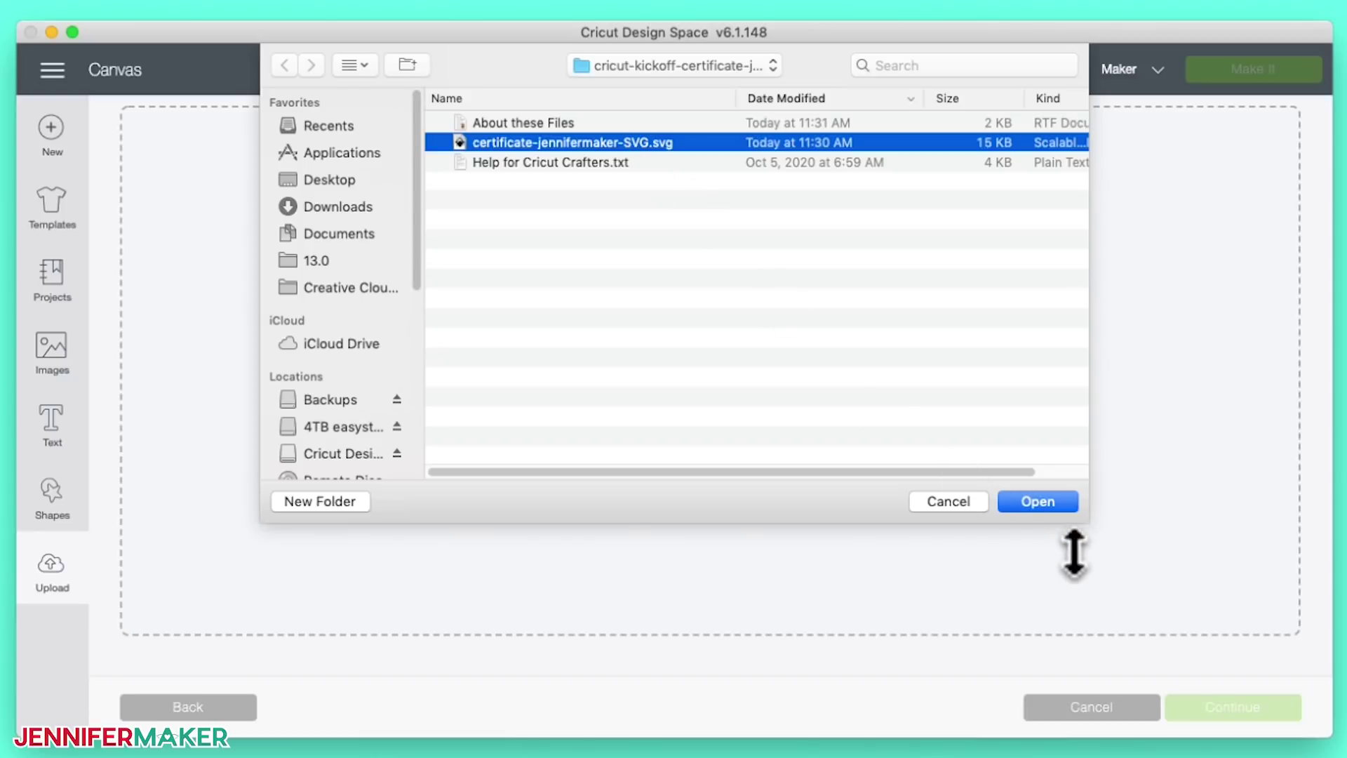
{"action": "left_click", "coordinate": [1047, 499]}
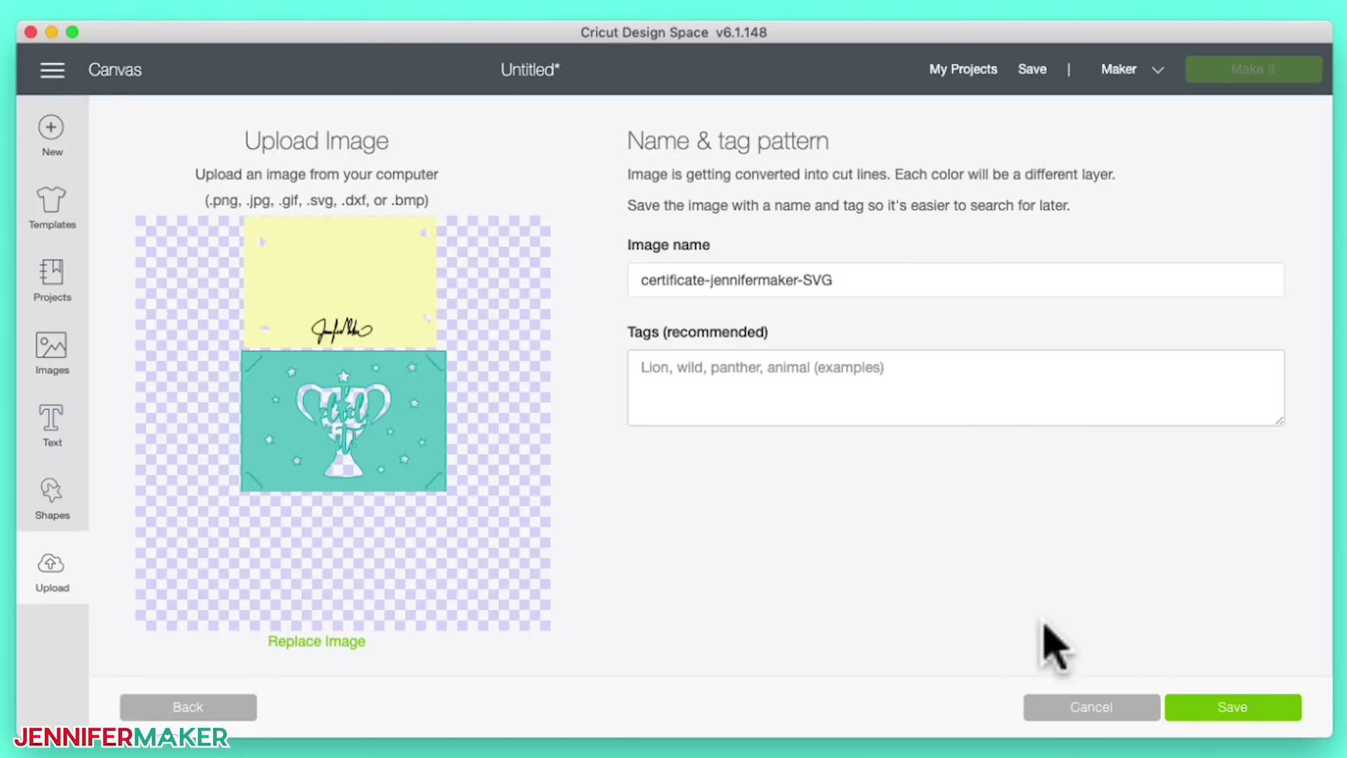
{"action": "left_click", "coordinate": [1222, 703]}
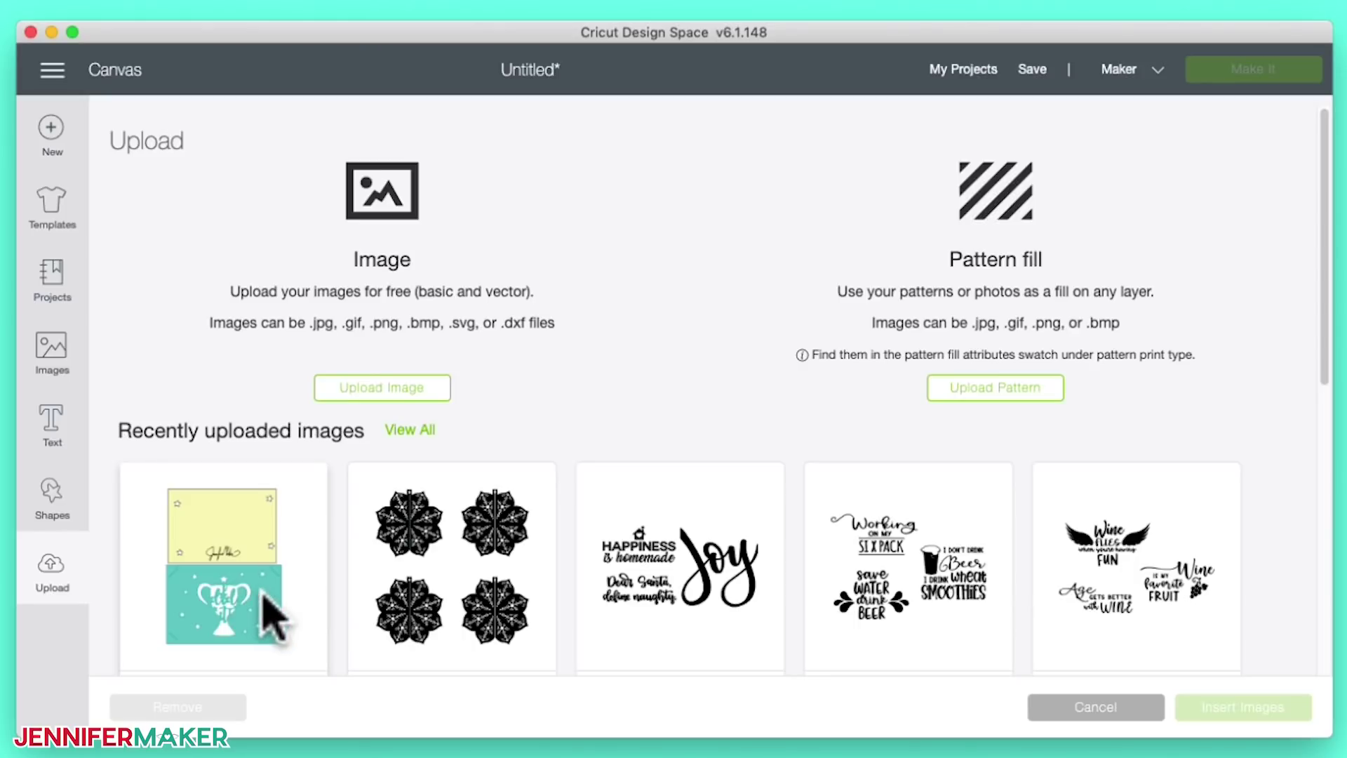
Step: Select the newly uploaded certificate among the recently uploaded images and insert it onto the canvas
{"action": "left_click", "coordinate": [224, 543]}
{"action": "scroll", "coordinate": [221, 561], "scroll_direction": "down", "scroll_amount": 1}
{"action": "scroll", "coordinate": [225, 562], "scroll_direction": "down", "scroll_amount": 1}
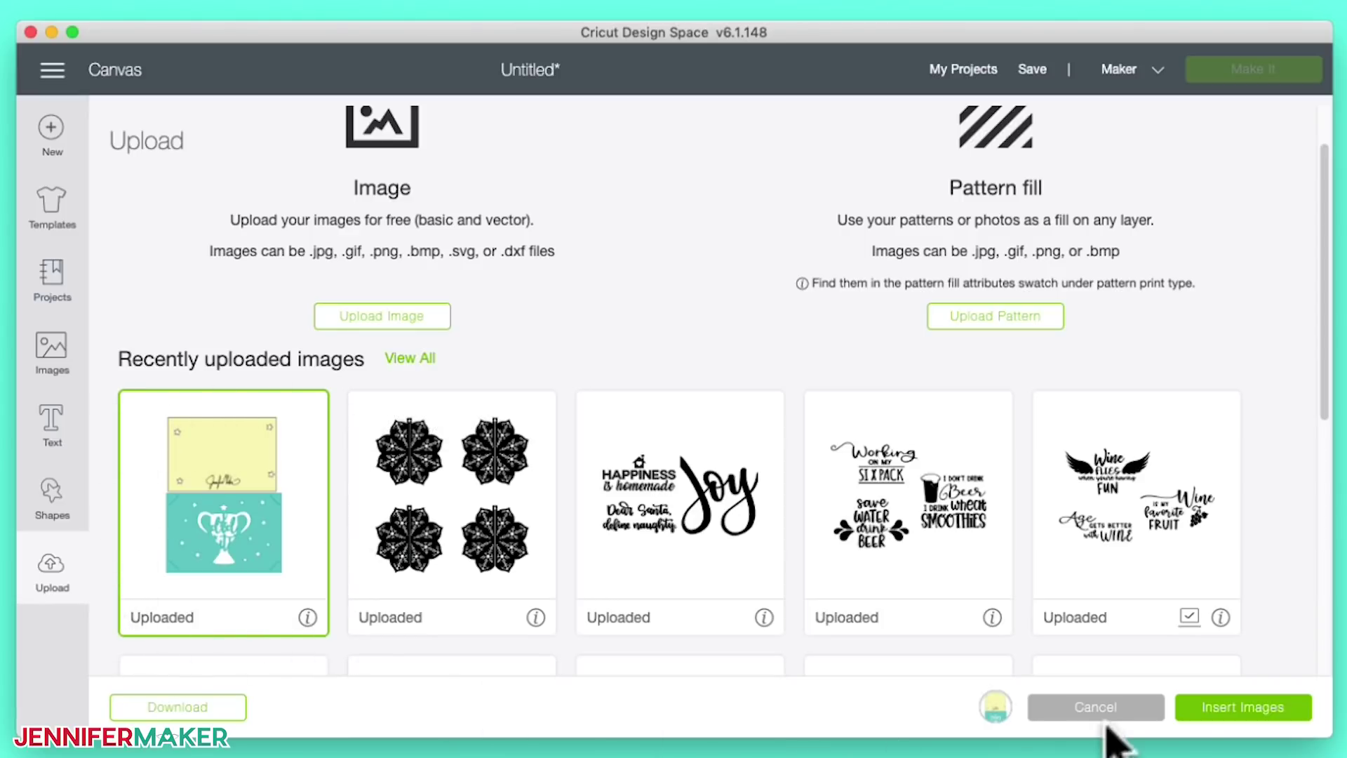
{"action": "mouse_move", "coordinate": [1004, 710]}
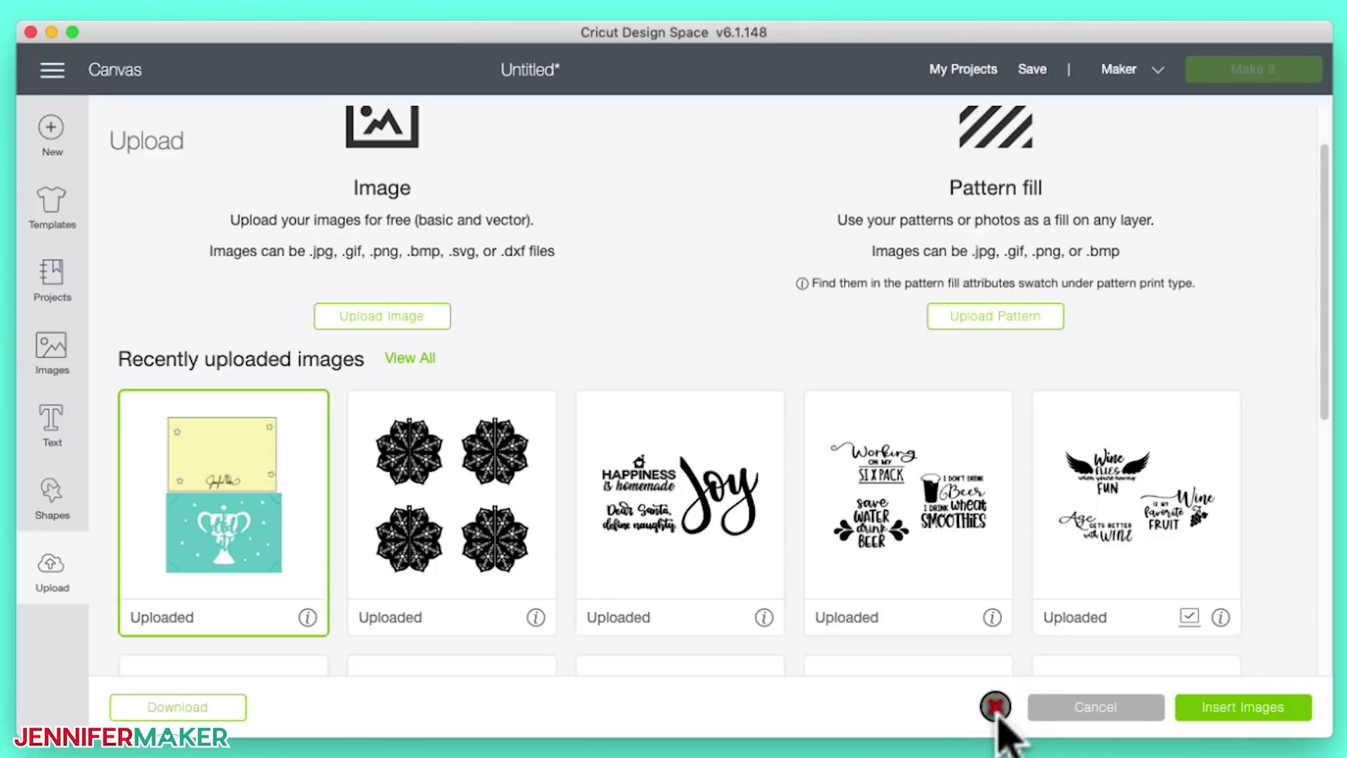
{"action": "left_click", "coordinate": [1257, 710]}
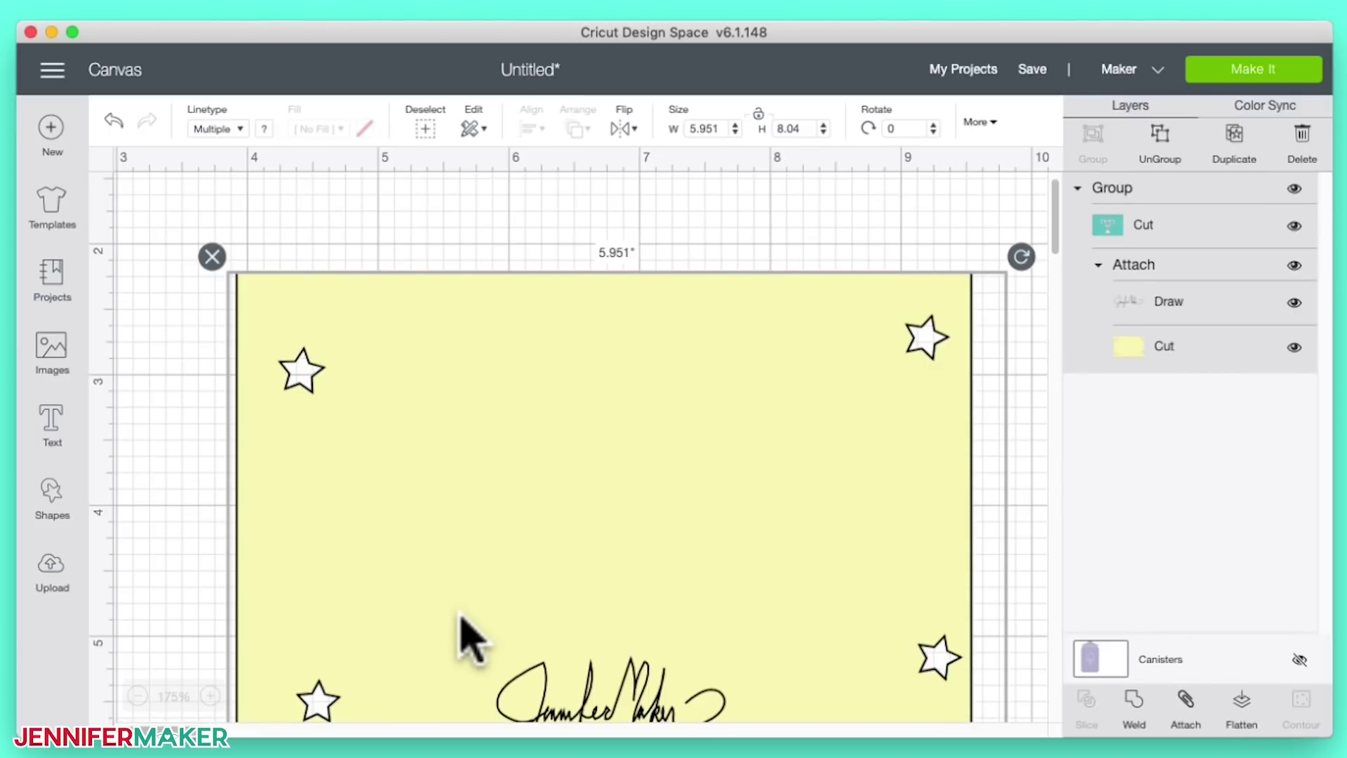
Step: Move the whole certificate group about 4.6 inches to the right, toward the middle of the canvas
{"action": "left_click", "coordinate": [138, 696]}
{"action": "left_click", "coordinate": [137, 696]}
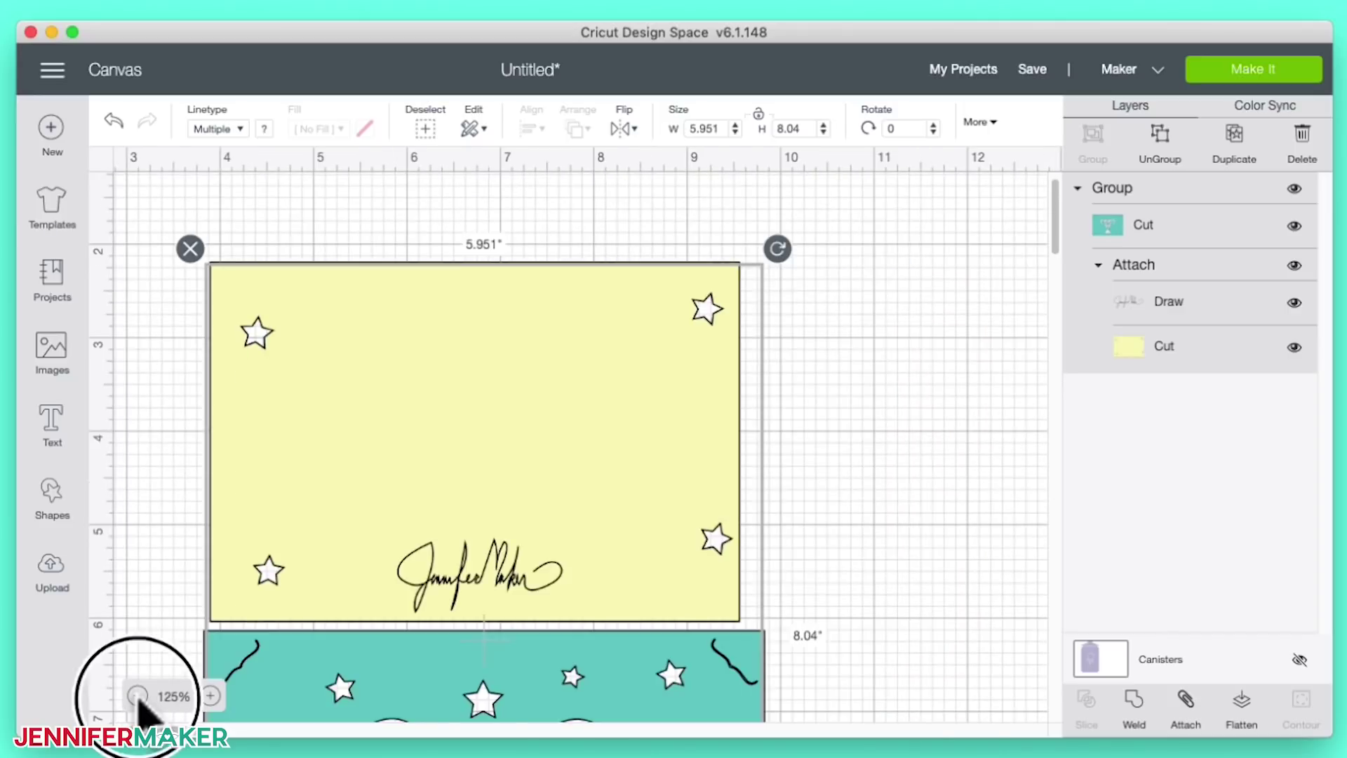
{"action": "left_click", "coordinate": [137, 696]}
{"action": "left_click", "coordinate": [138, 696]}
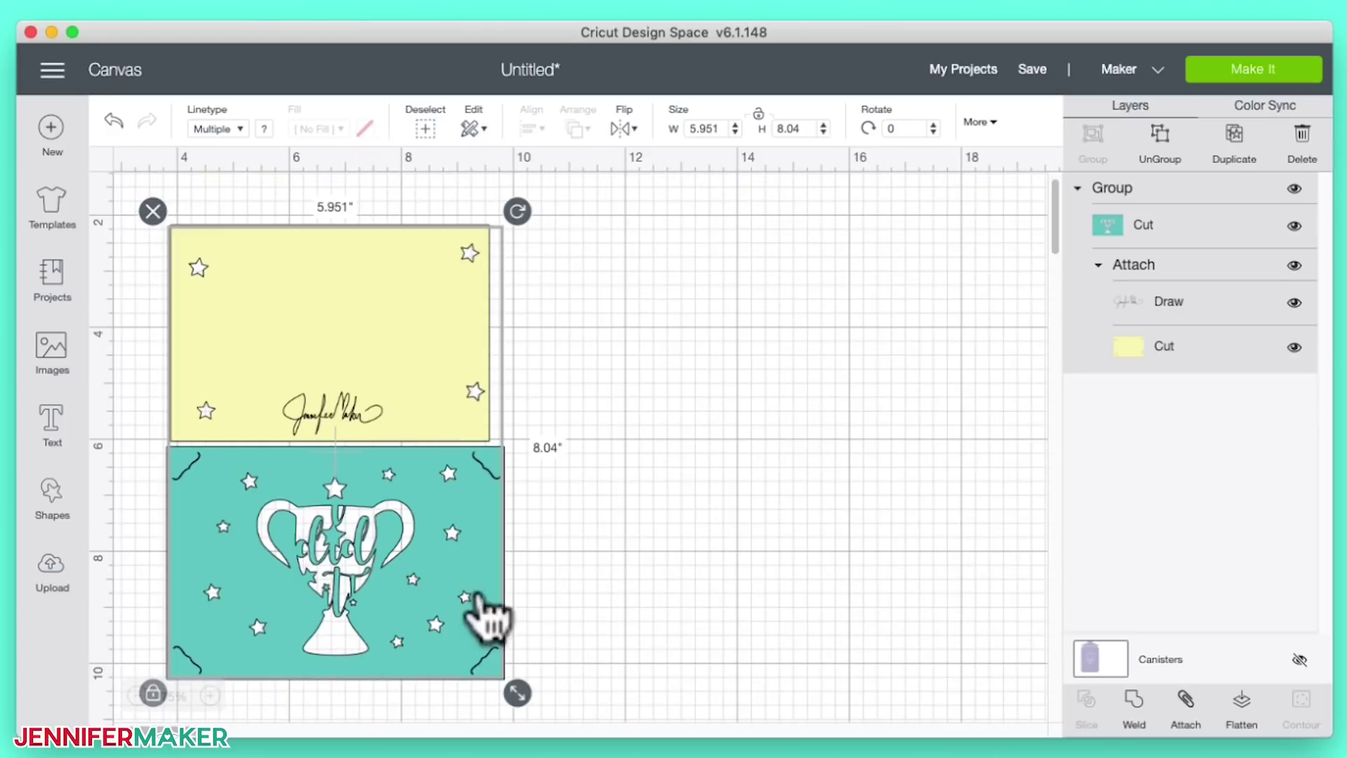
{"action": "left_click_drag", "start_coordinate": [440, 575], "coordinate": [694, 590]}
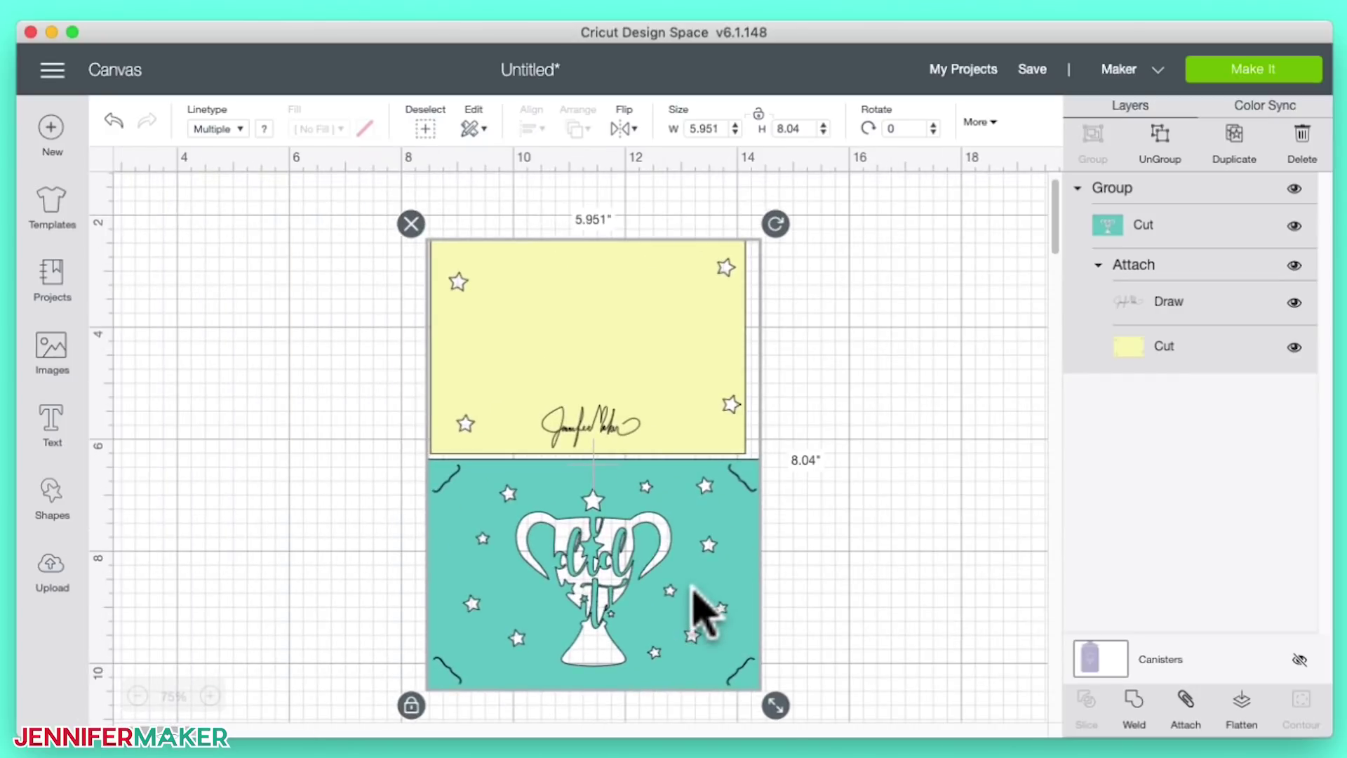
{"action": "left_click", "coordinate": [844, 602]}
{"action": "left_click", "coordinate": [578, 325]}
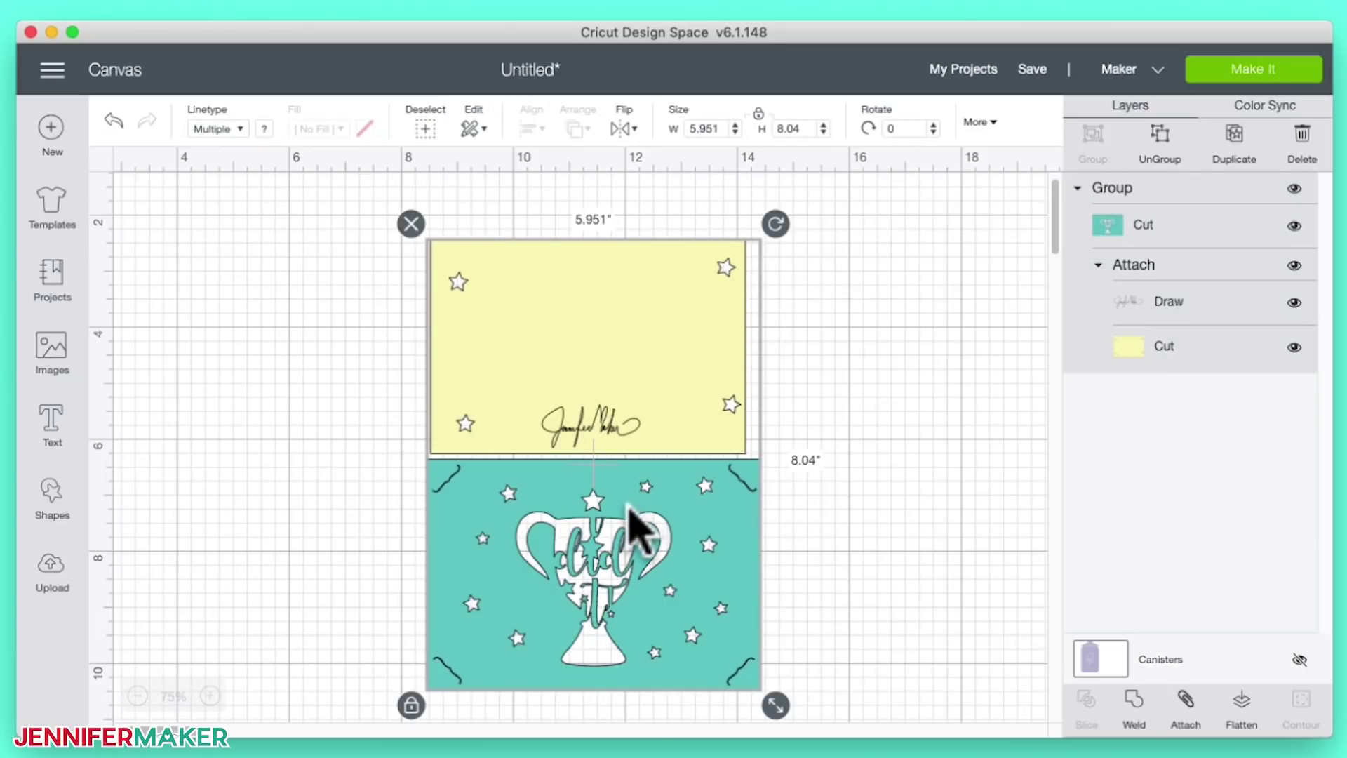
{"action": "left_click", "coordinate": [824, 601]}
{"action": "left_click", "coordinate": [743, 599]}
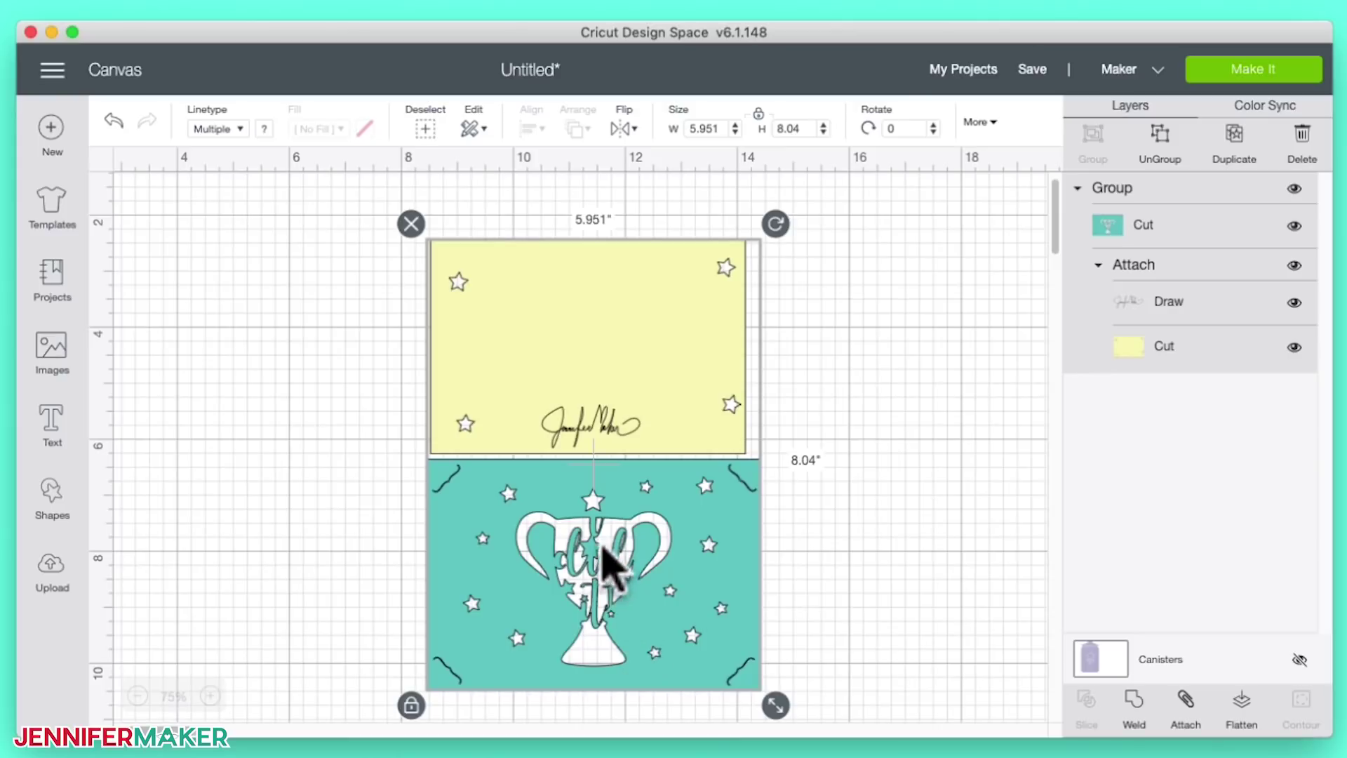
{"action": "left_click", "coordinate": [588, 379]}
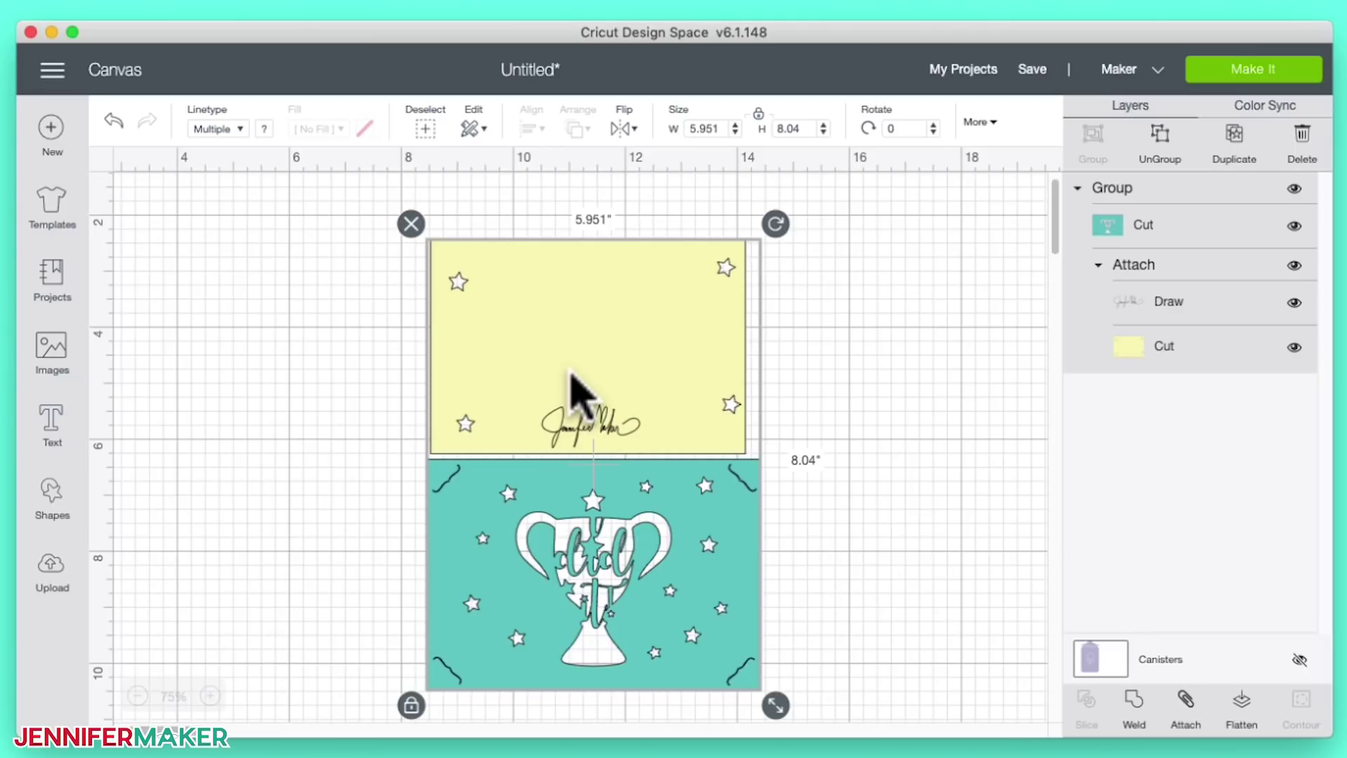
Step: Ungroup the certificate and place the teal trophy panel to the left of the yellow signature panel, about 1.5 inches apart
{"action": "left_click", "coordinate": [1161, 151]}
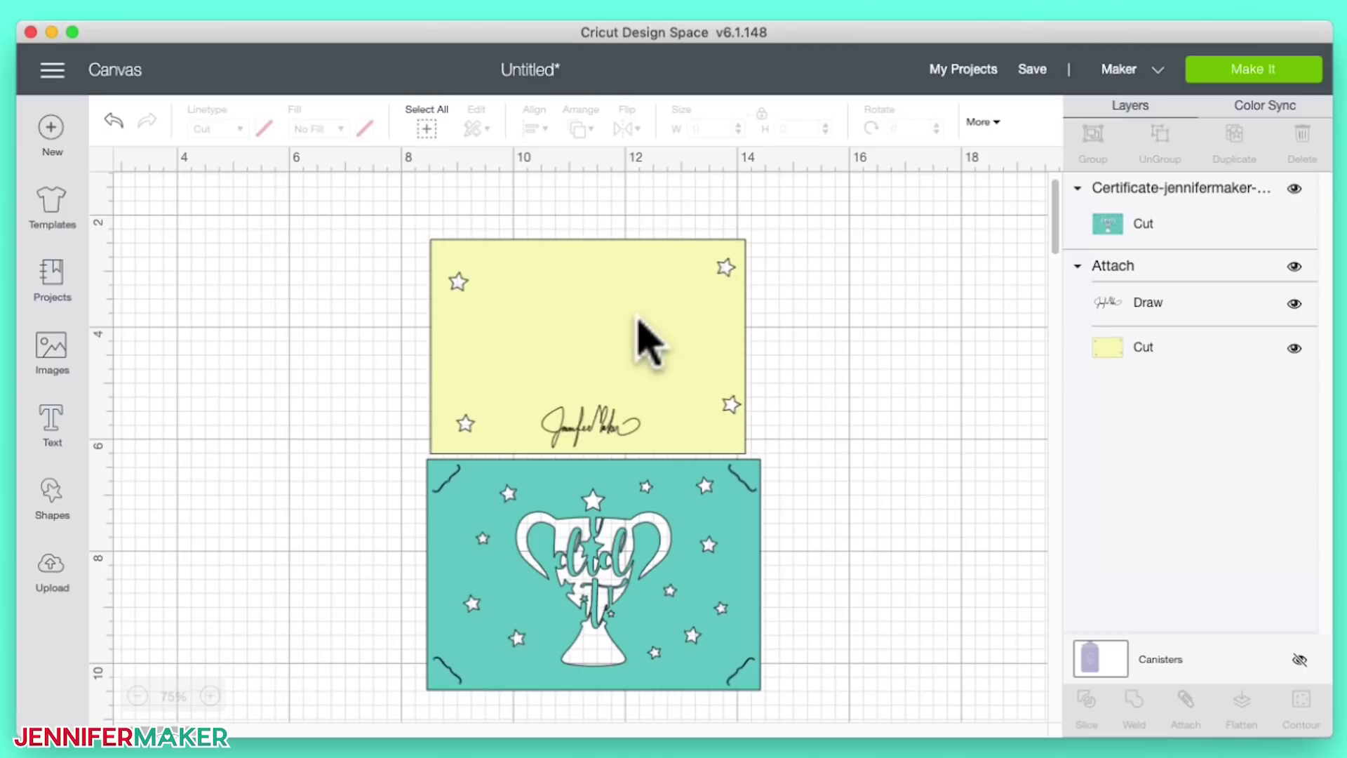
{"action": "left_click", "coordinate": [672, 324]}
{"action": "left_click_drag", "start_coordinate": [672, 324], "coordinate": [910, 310]}
{"action": "left_click_drag", "start_coordinate": [733, 530], "coordinate": [494, 310]}
{"action": "left_click_drag", "start_coordinate": [743, 340], "coordinate": [679, 349]}
{"action": "left_click_drag", "start_coordinate": [456, 371], "coordinate": [452, 385]}
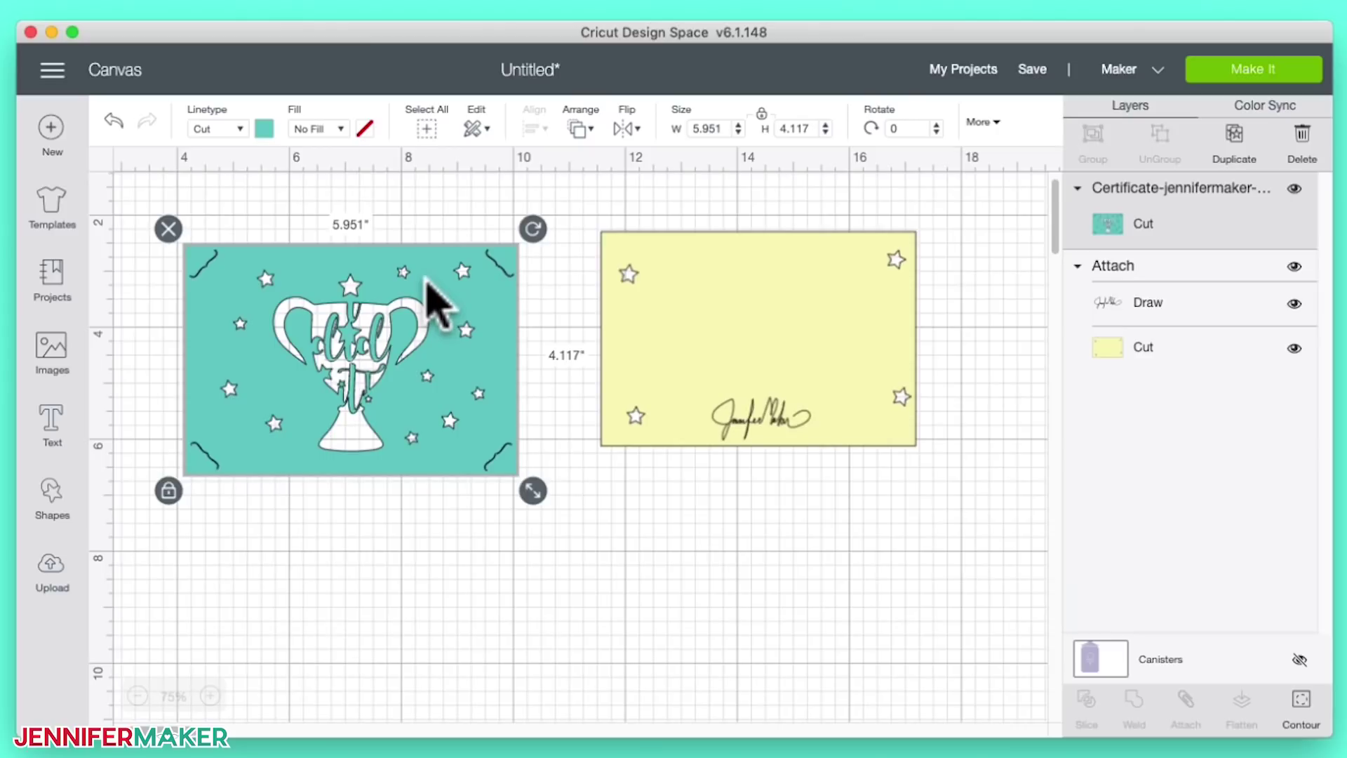
Step: Place the teal trophy panel below the yellow signature panel, shift the yellow panel about 3 inches left, and check its Draw and Cut layers
{"action": "left_click_drag", "start_coordinate": [416, 280], "coordinate": [677, 627]}
{"action": "left_click_drag", "start_coordinate": [791, 355], "coordinate": [614, 396]}
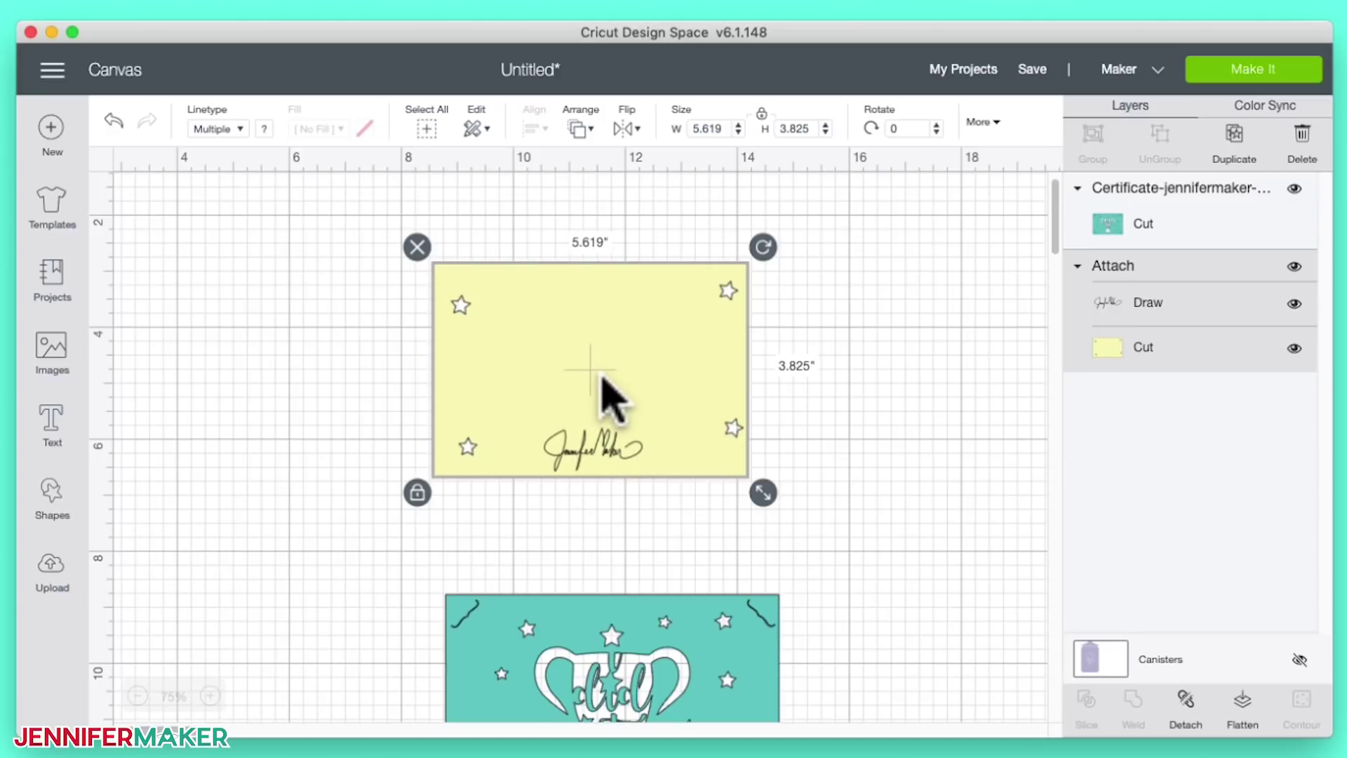
{"action": "left_click", "coordinate": [1162, 309]}
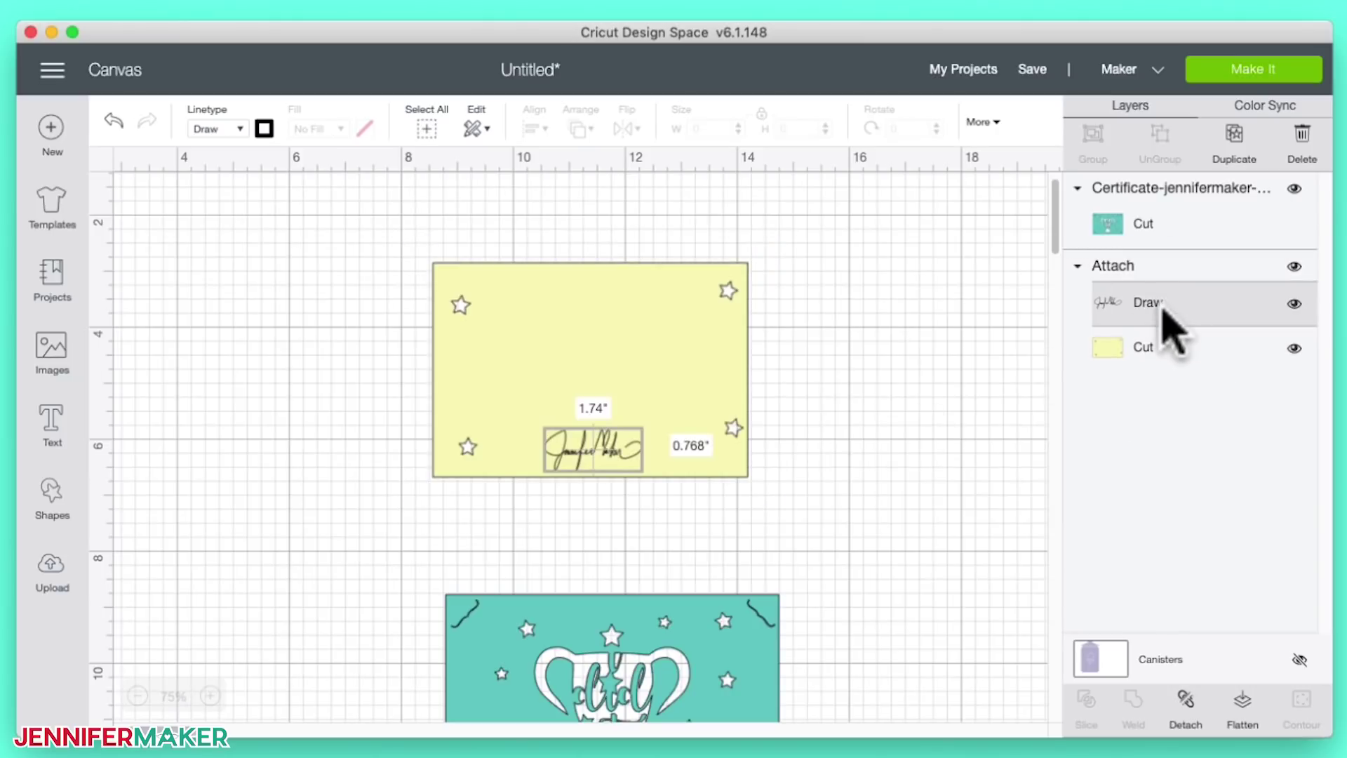
{"action": "left_click", "coordinate": [1175, 340]}
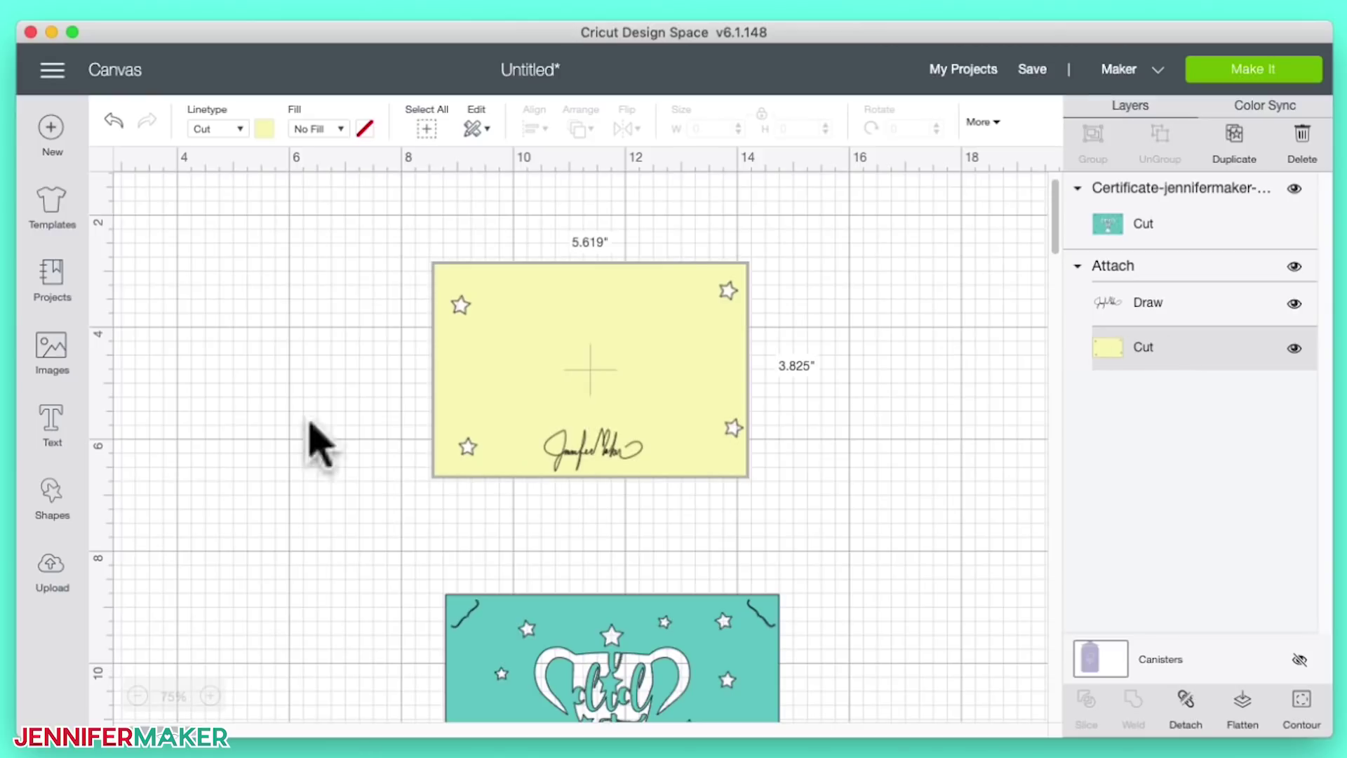
Step: Add a four-line text reading "Congratulations to", the recipient's title and name, "for completing" and "Cricut Kickoff"
{"action": "left_click", "coordinate": [52, 429]}
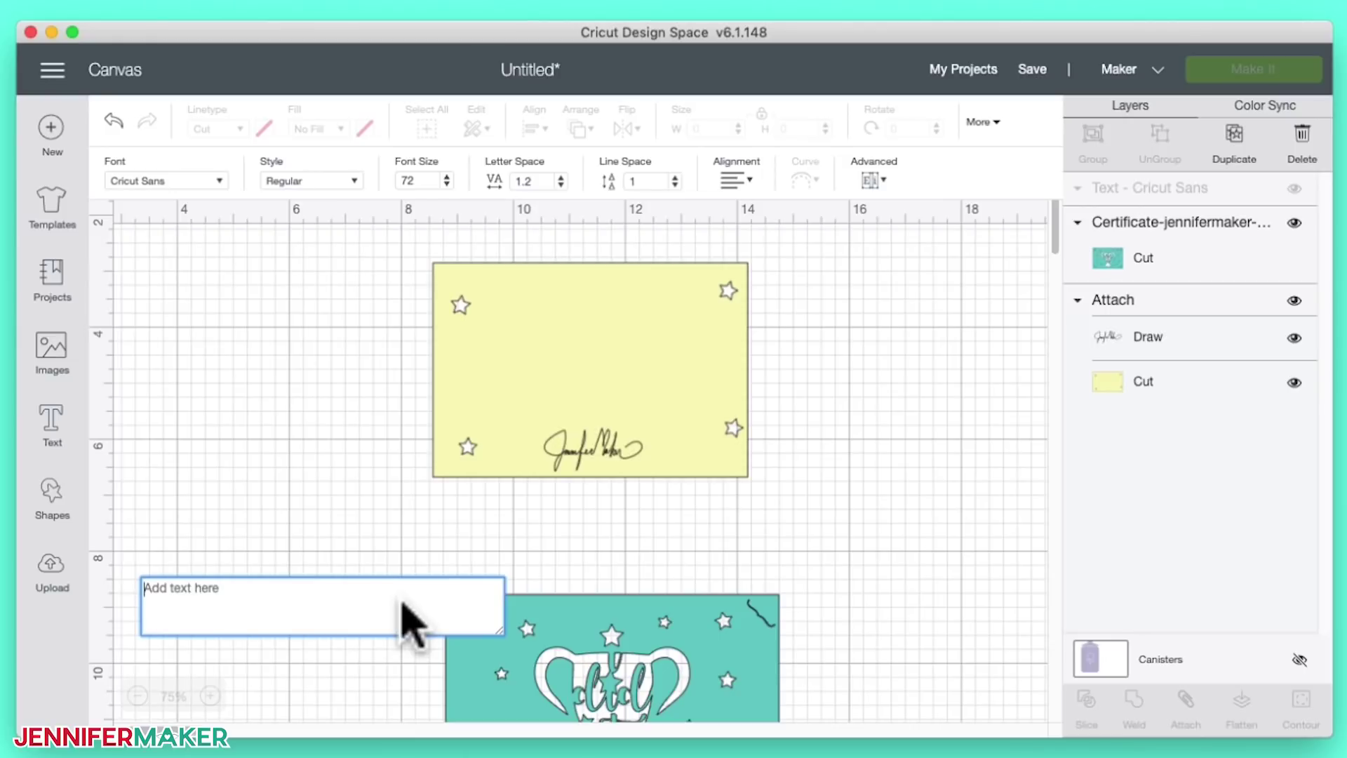
{"action": "type", "text": "Cong"}
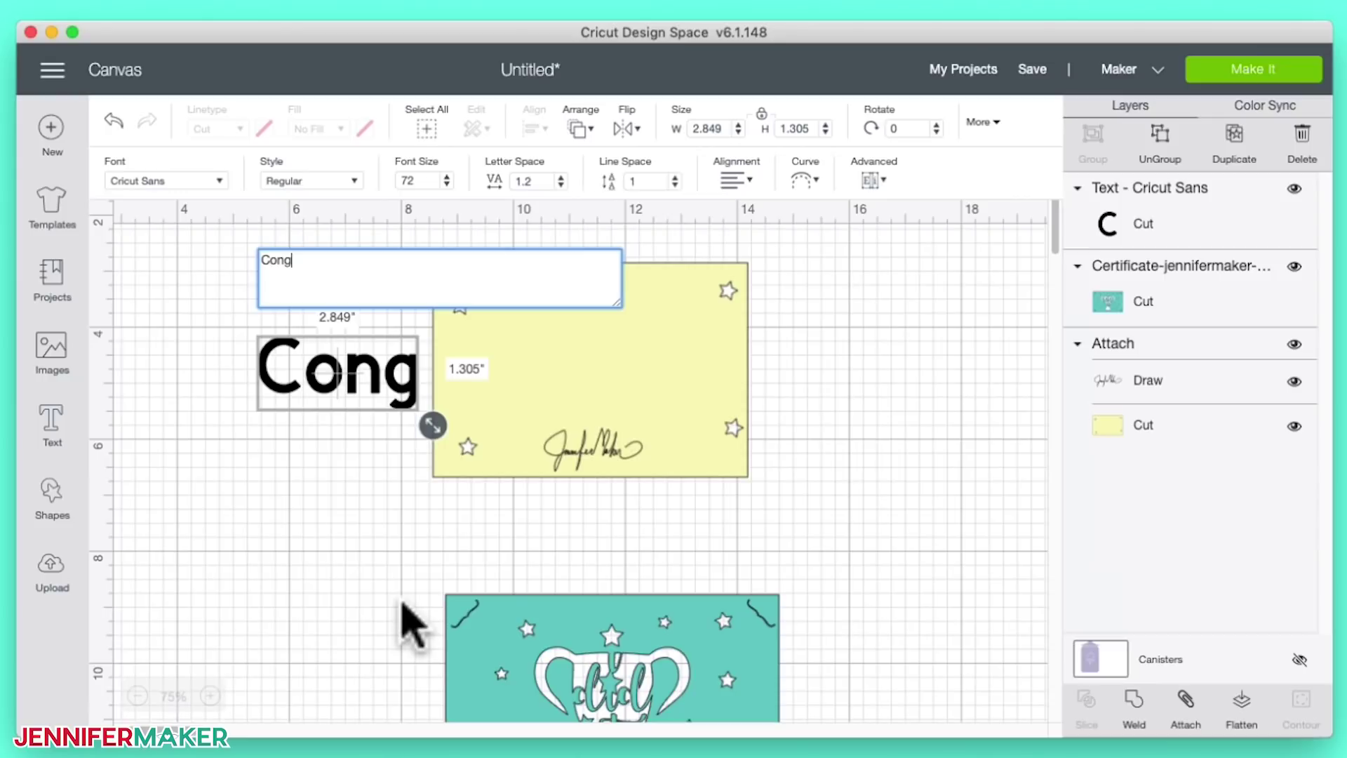
{"action": "type", "text": "ra"}
{"action": "key", "text": "BackSpace"}
{"action": "type", "text": "rat"}
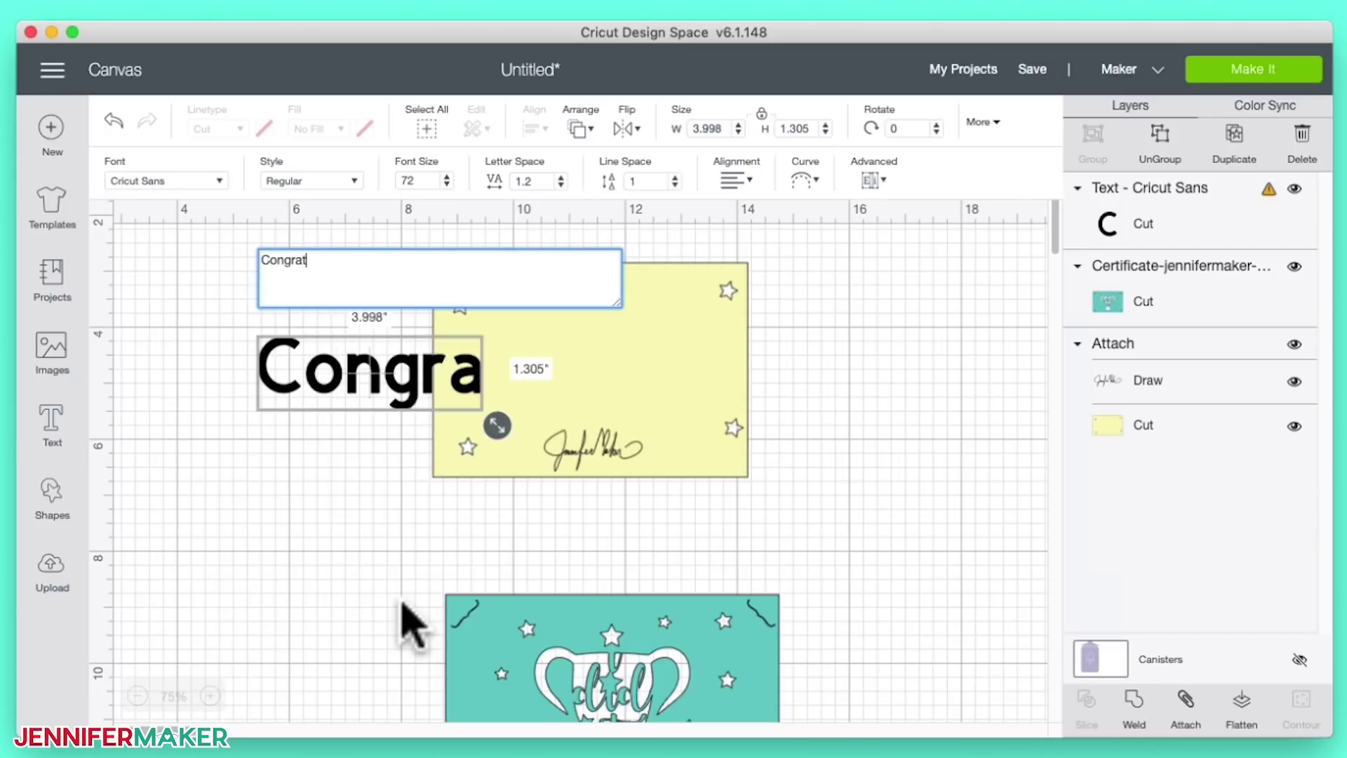
{"action": "type", "text": "ulations to"}
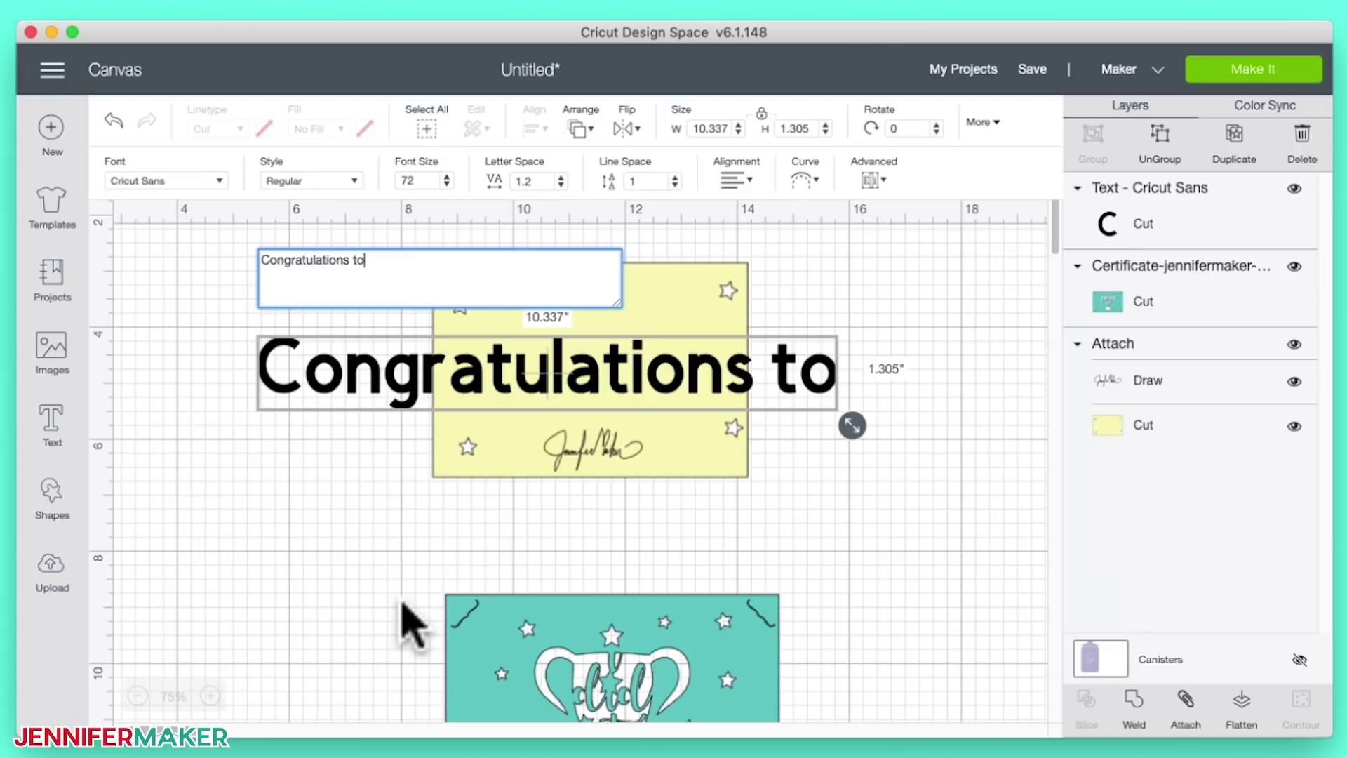
{"action": "key", "text": "Return"}
{"action": "type", "text": "Mr."}
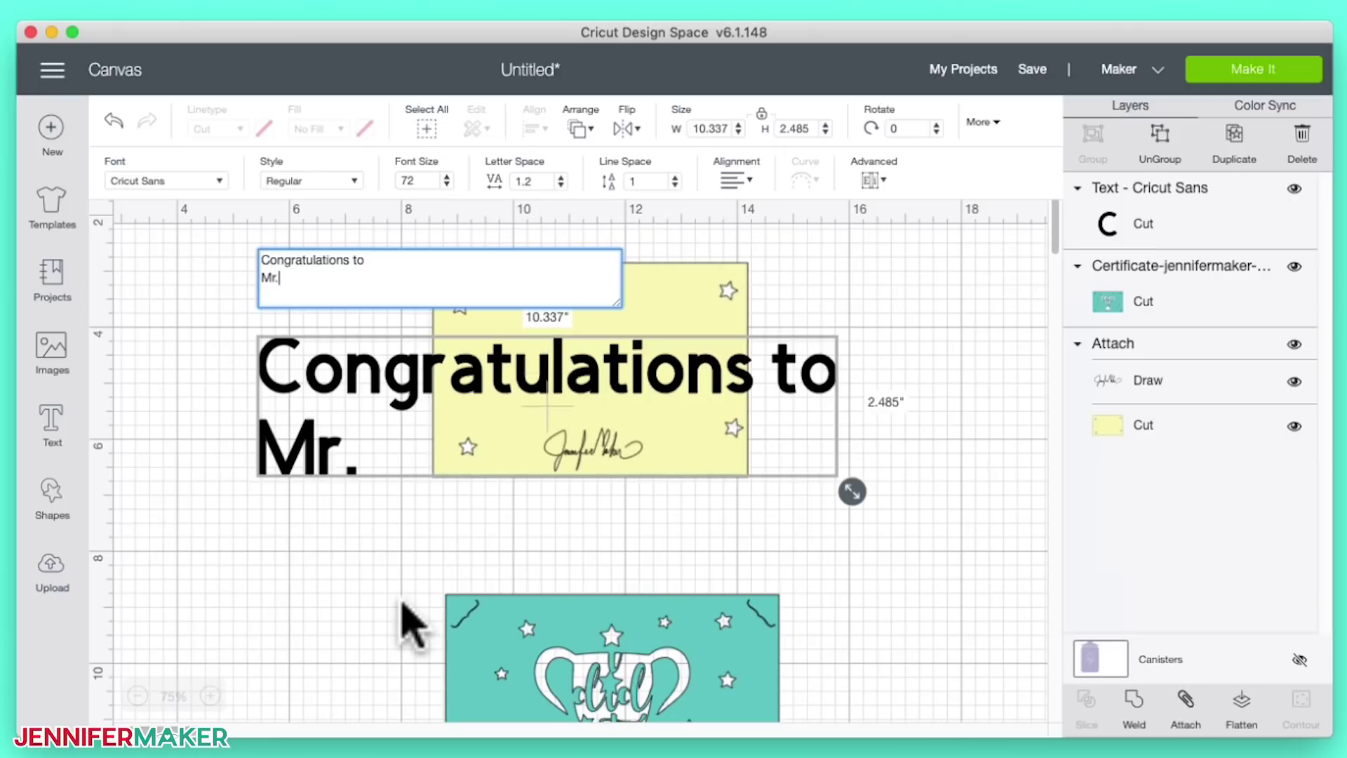
{"action": "type", "text": " Maker"}
{"action": "key", "text": "Return"}
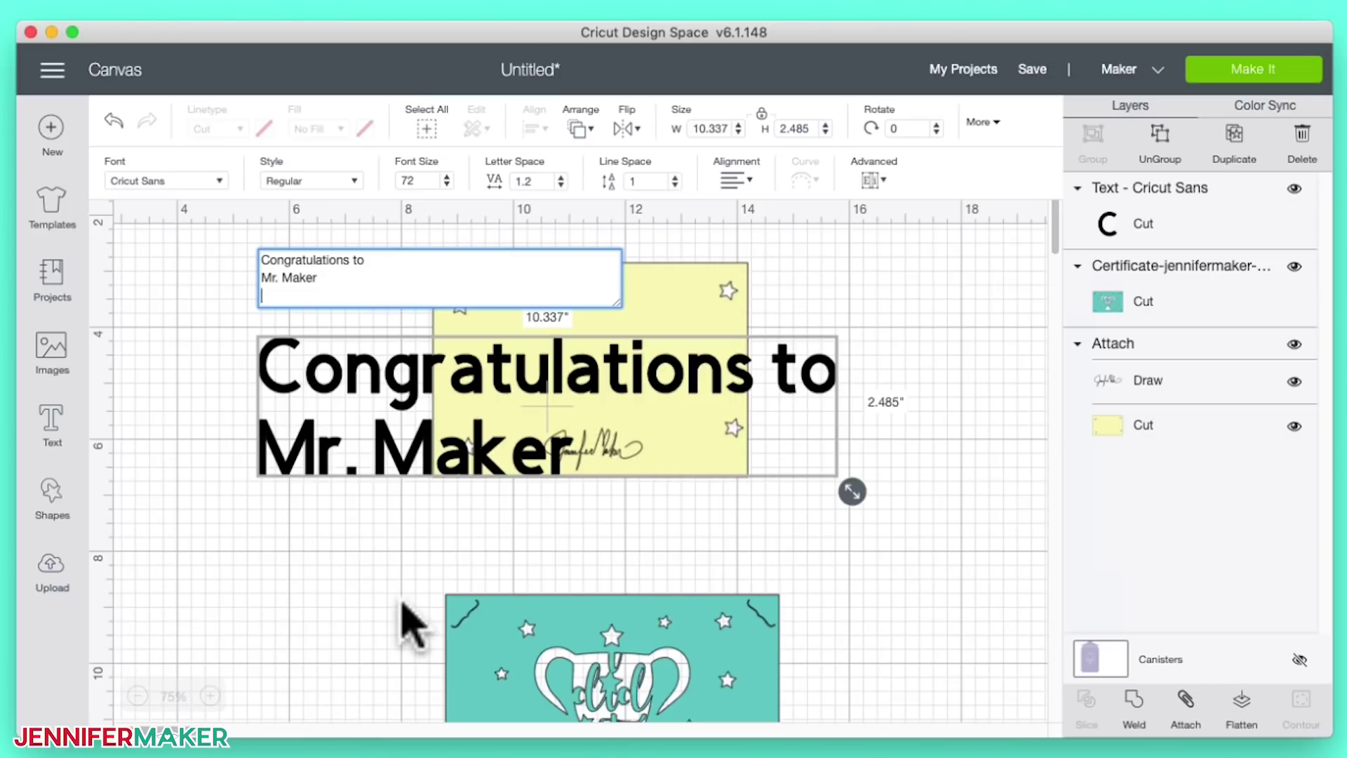
{"action": "type", "text": "fo"}
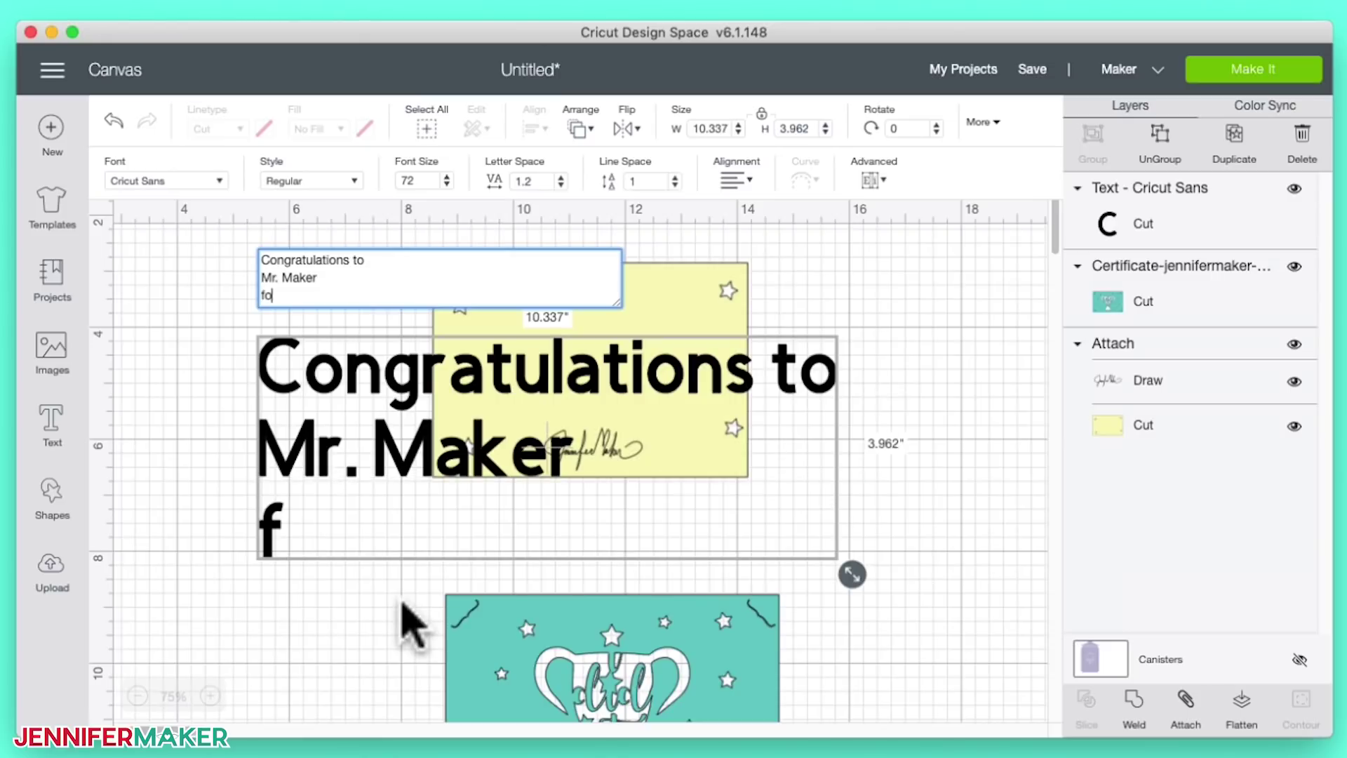
{"action": "type", "text": "r completing"}
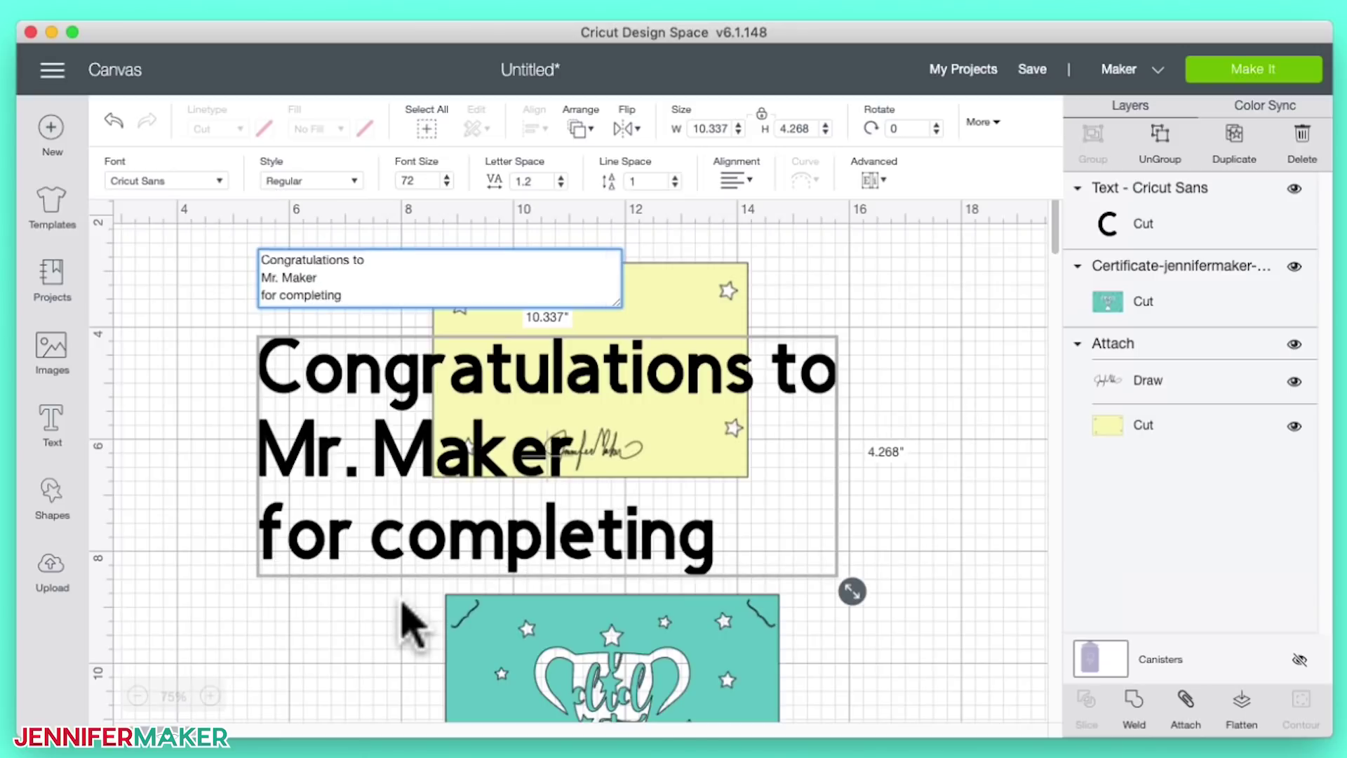
{"action": "key", "text": "Return"}
{"action": "type", "text": "Cr"}
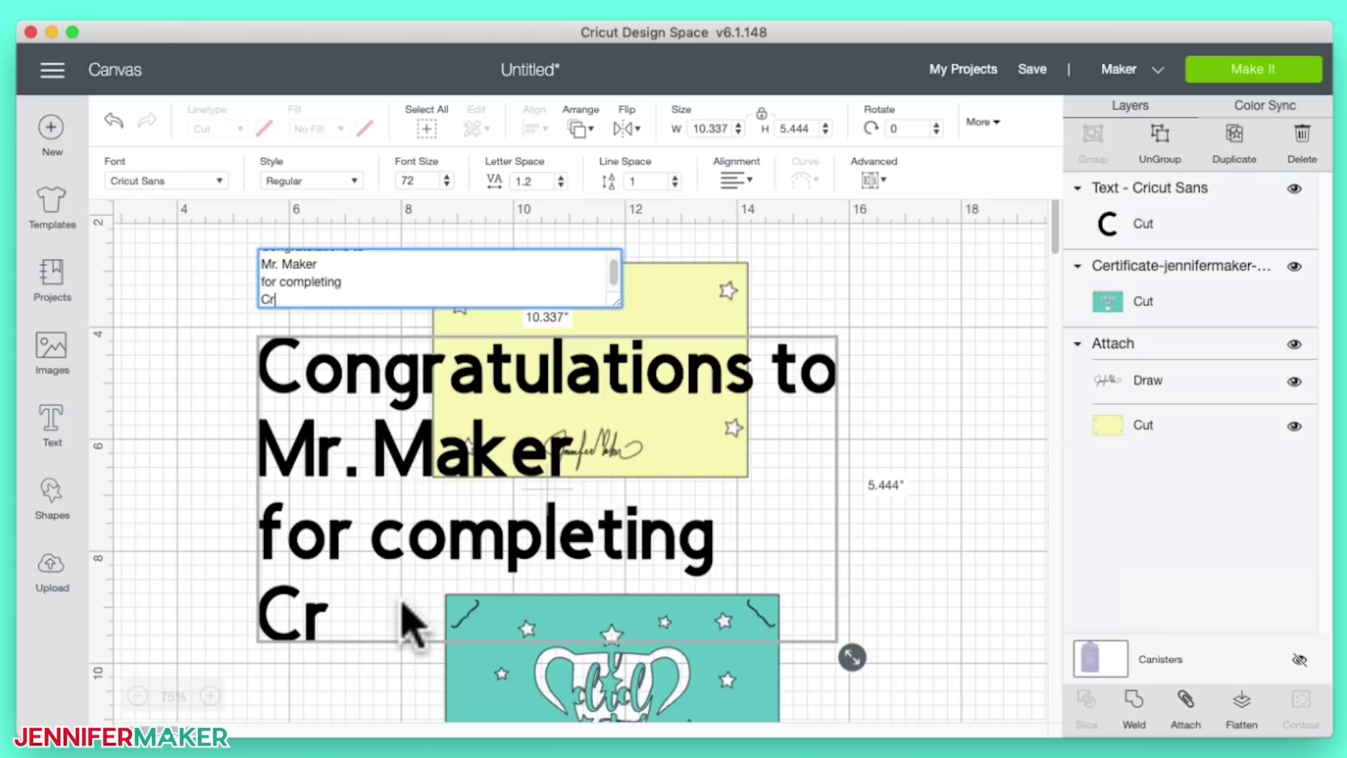
{"action": "type", "text": "icut Kickoff"}
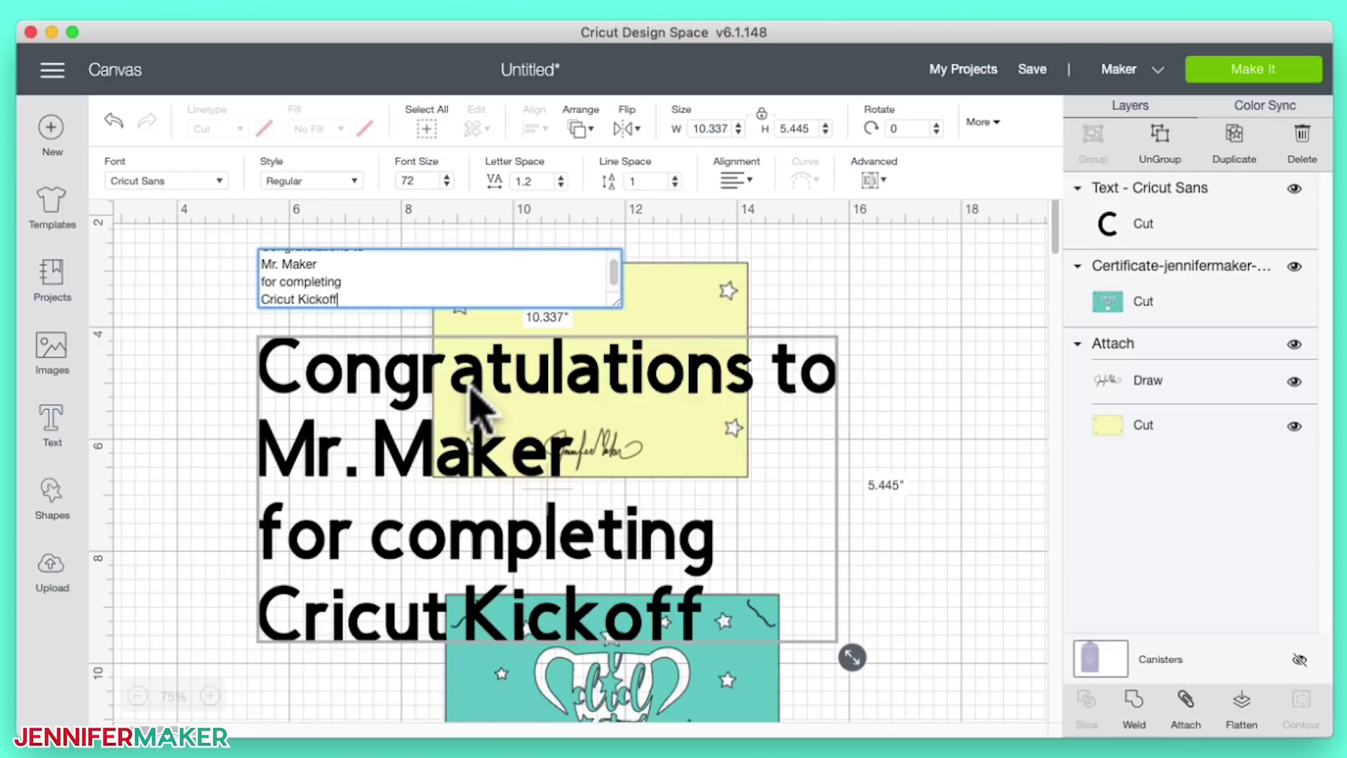
{"action": "left_click", "coordinate": [905, 590]}
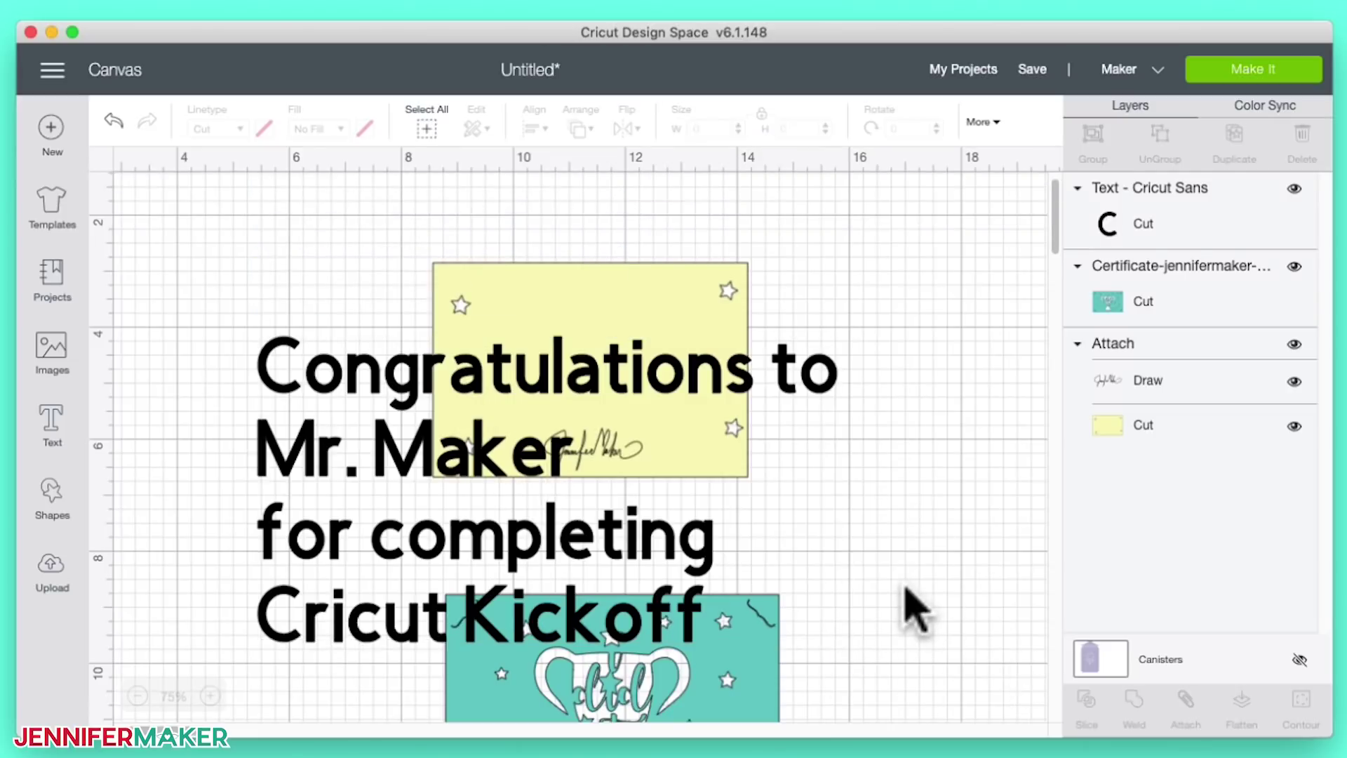
Step: Shrink the congratulations text to about 3.719 inches wide and position it on the yellow panel above the signature, between the stars
{"action": "left_click", "coordinate": [480, 555]}
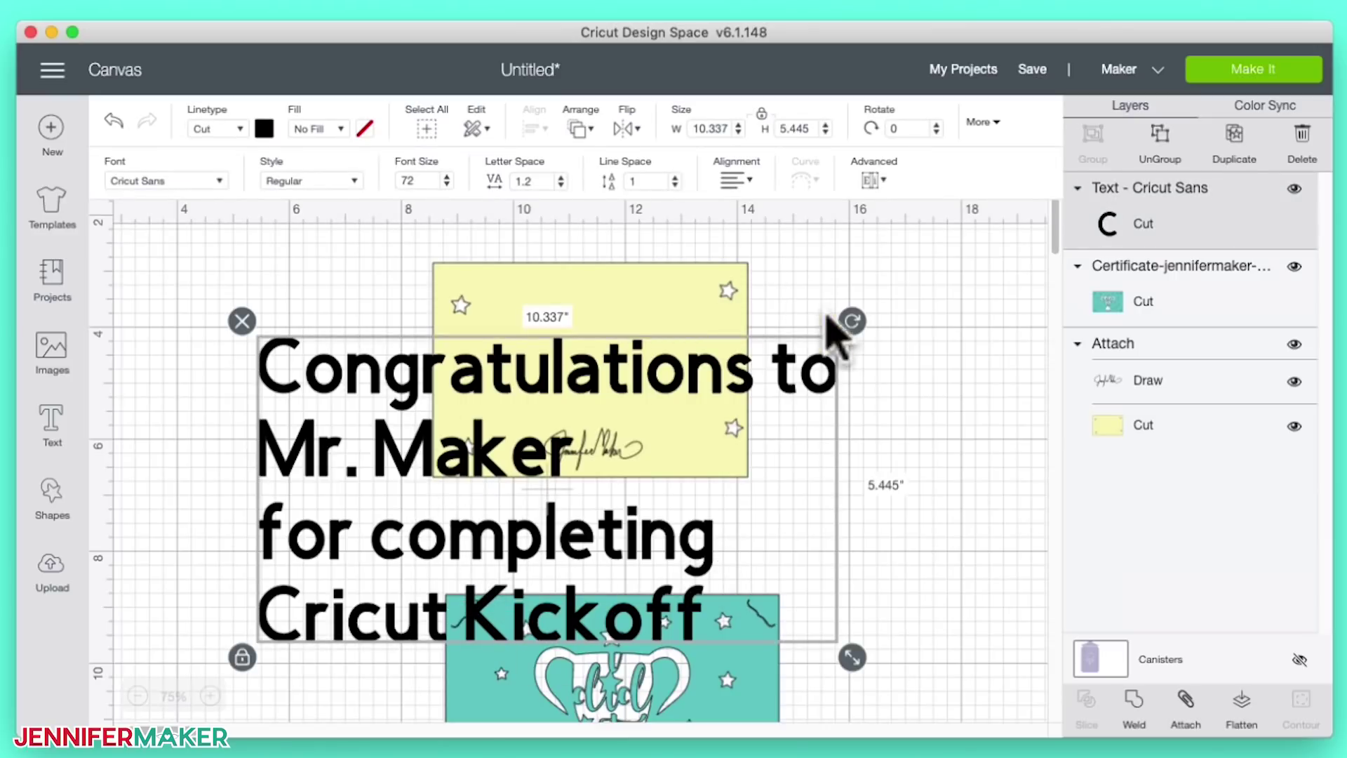
{"action": "left_click", "coordinate": [851, 665]}
{"action": "left_click_drag", "start_coordinate": [851, 663], "coordinate": [481, 484]}
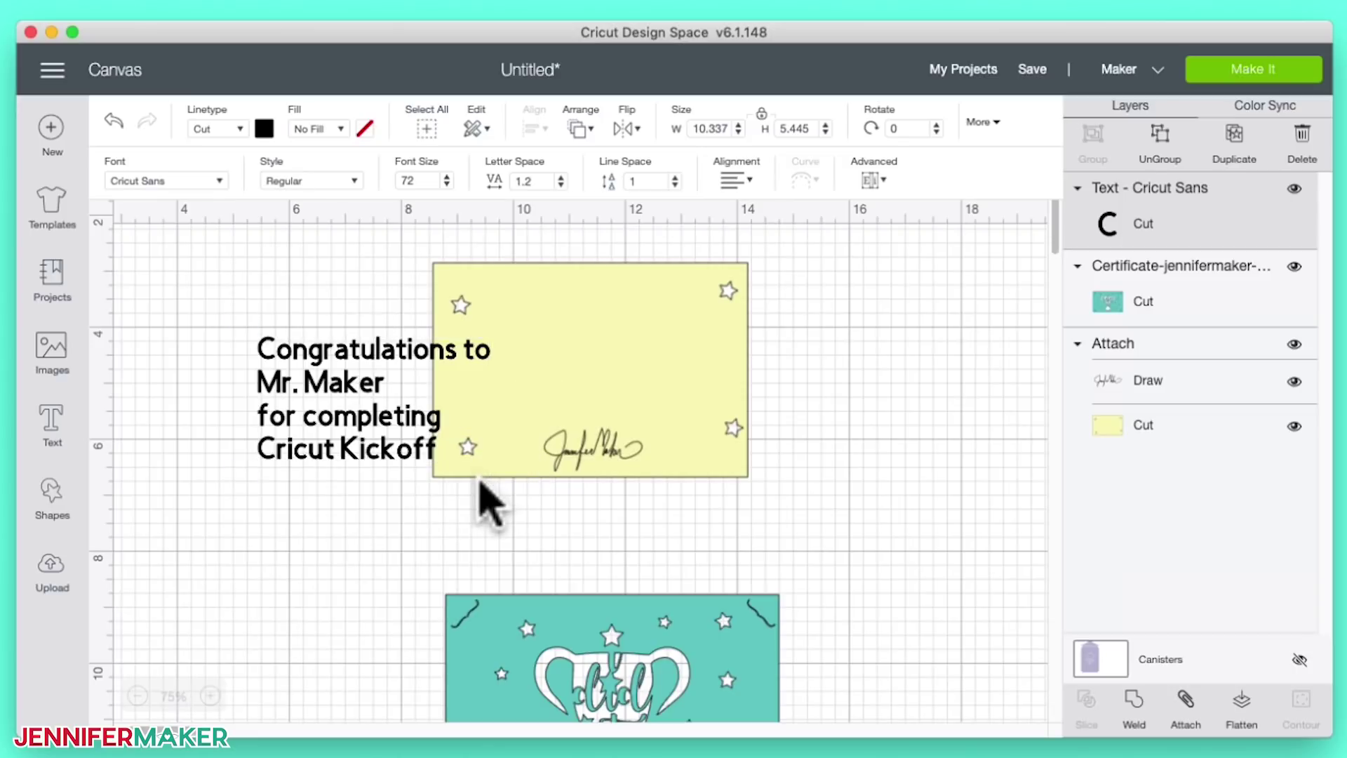
{"action": "left_click_drag", "start_coordinate": [344, 422], "coordinate": [570, 370]}
{"action": "left_click_drag", "start_coordinate": [732, 428], "coordinate": [701, 427]}
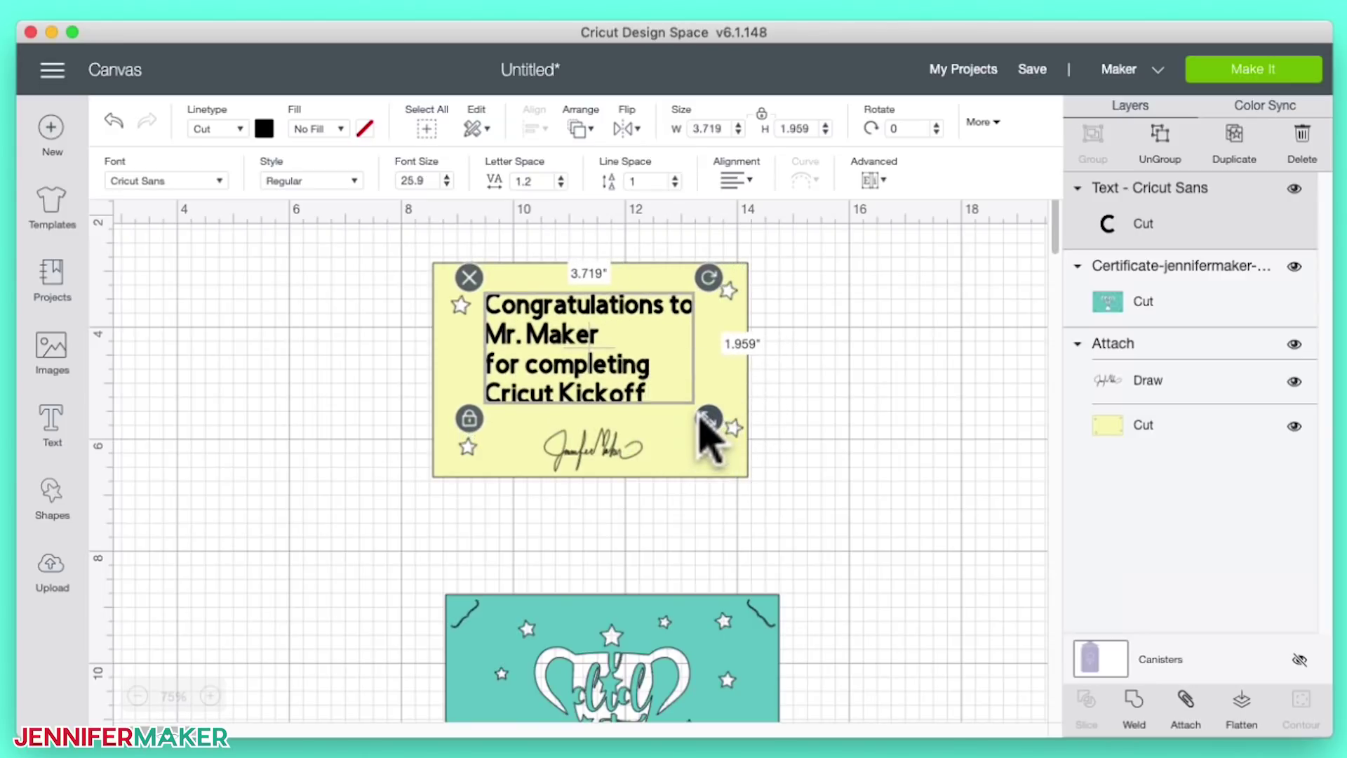
{"action": "left_click_drag", "start_coordinate": [607, 385], "coordinate": [618, 390]}
Step: Center-align the four lines of the congratulations text on the yellow panel
{"action": "left_click", "coordinate": [210, 695]}
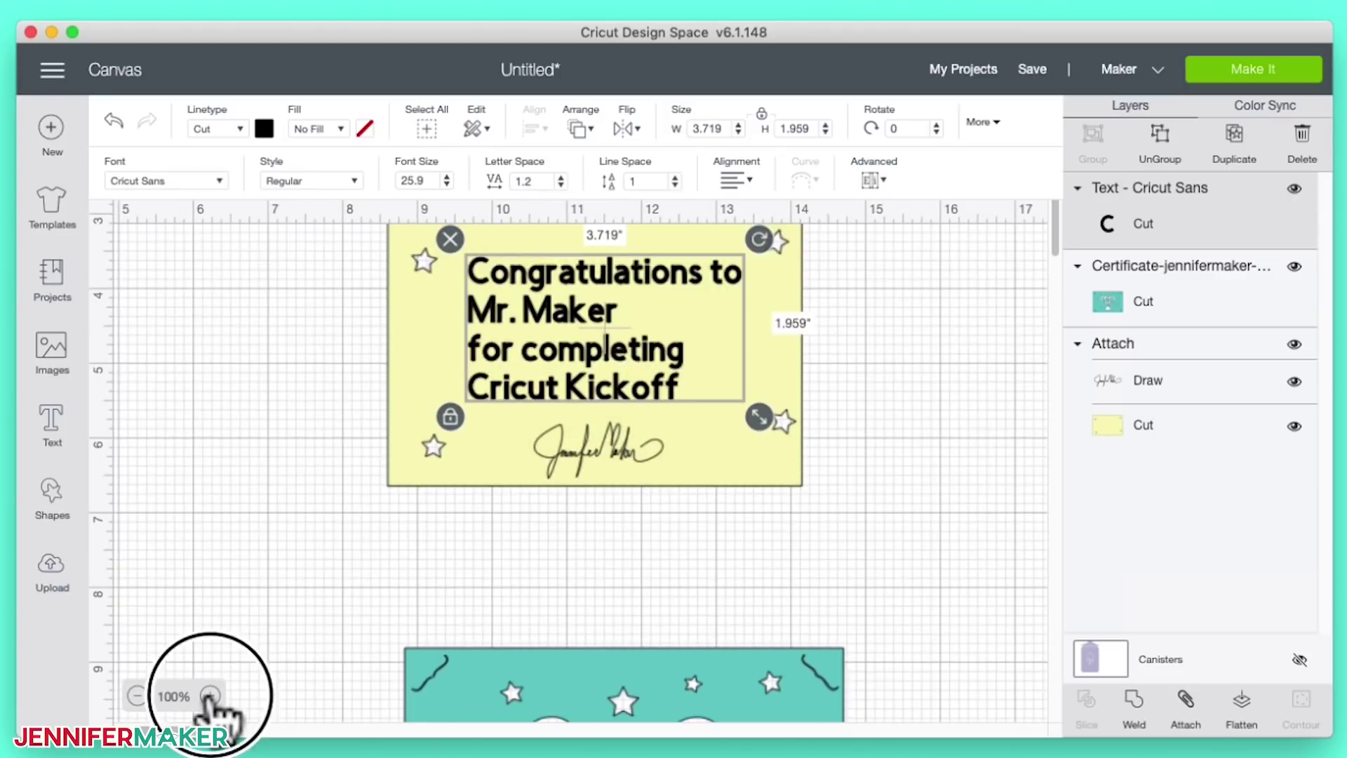
{"action": "left_click", "coordinate": [210, 695]}
{"action": "scroll", "coordinate": [435, 557], "scroll_direction": "up", "scroll_amount": 4}
{"action": "scroll", "coordinate": [435, 558], "scroll_direction": "down", "scroll_amount": 3}
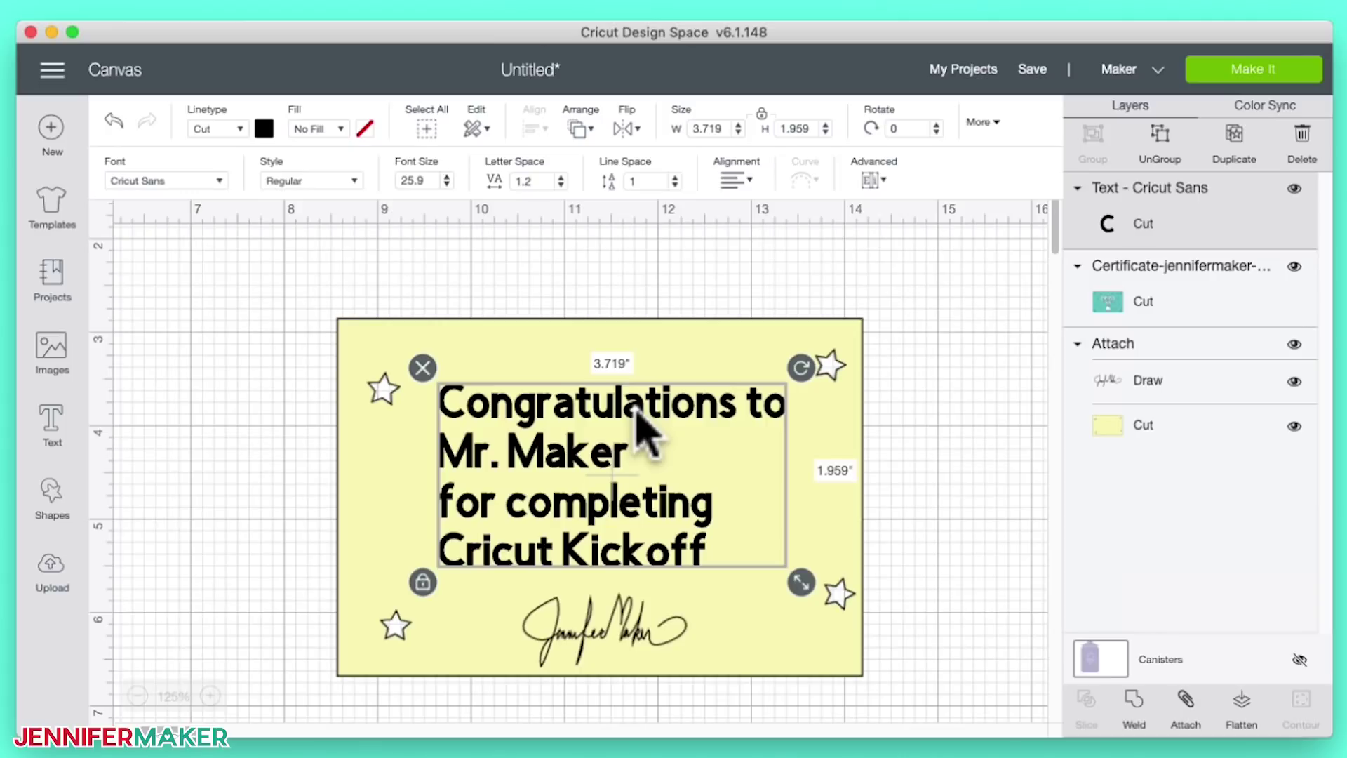
{"action": "left_click", "coordinate": [733, 181]}
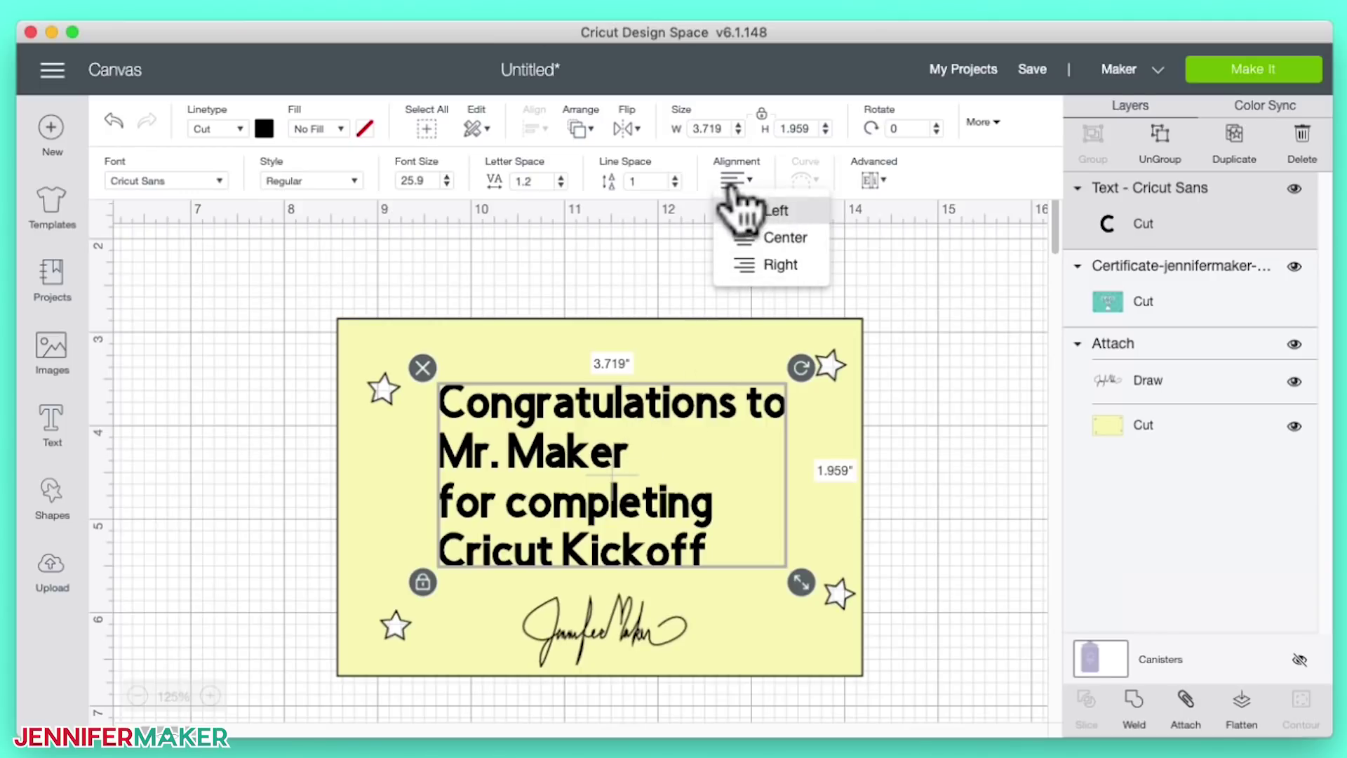
{"action": "left_click", "coordinate": [781, 242]}
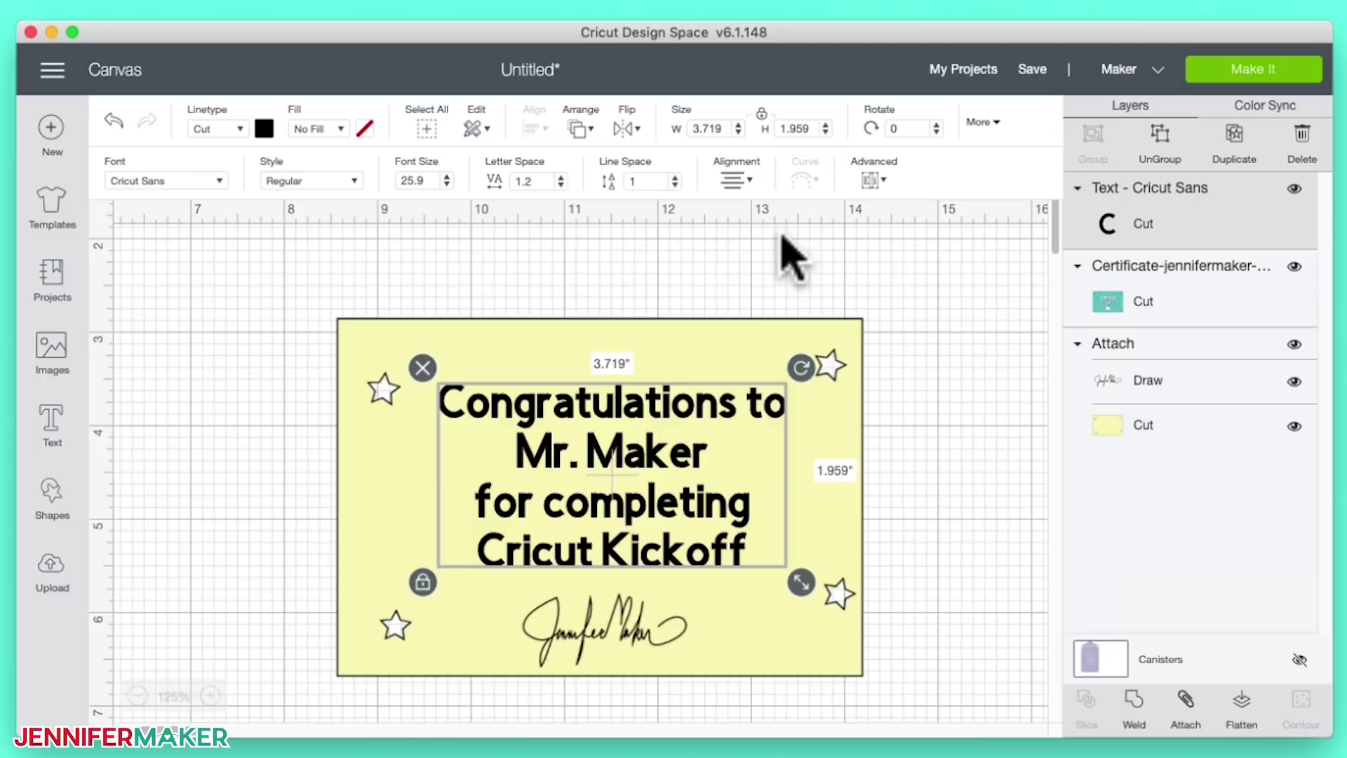
Step: Browse the available fonts for the congratulations text and filter them to Writing fonts
{"action": "left_click", "coordinate": [197, 184]}
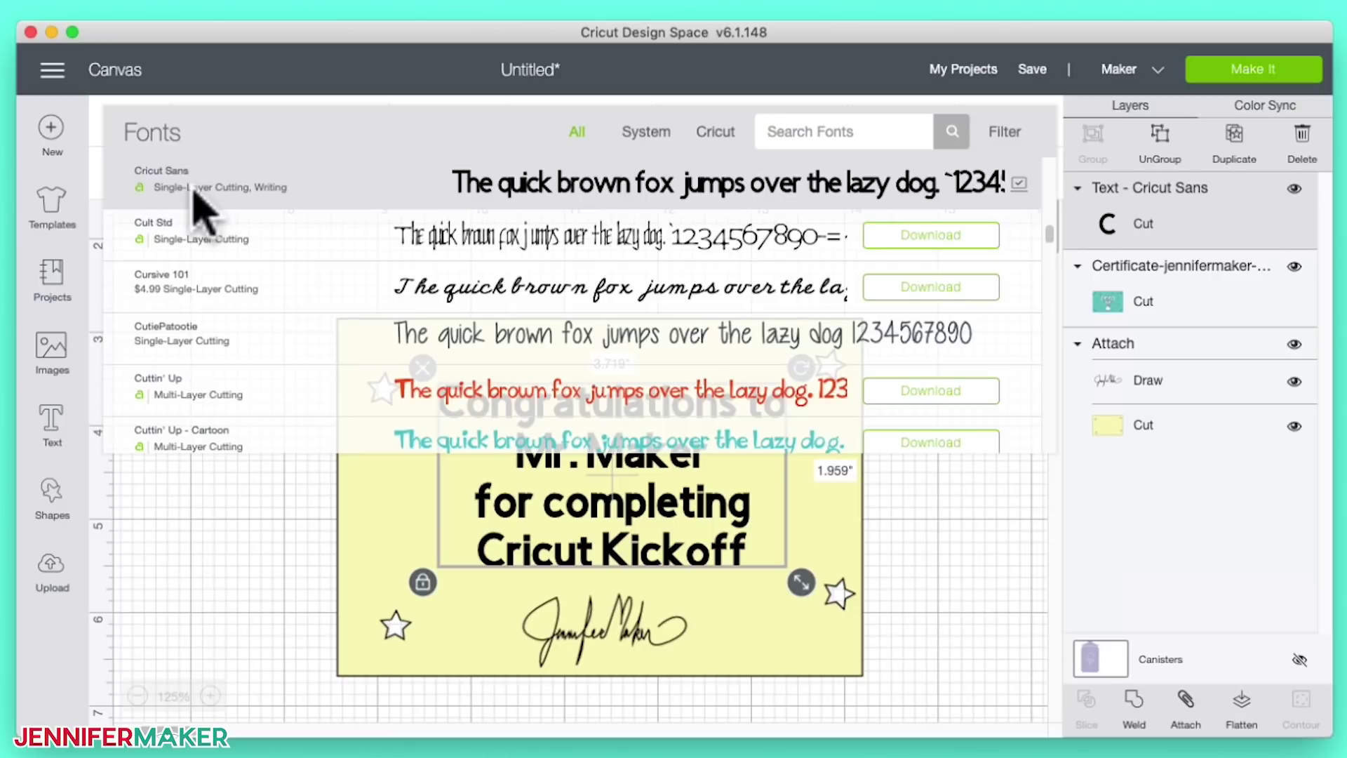
{"action": "left_click", "coordinate": [137, 202]}
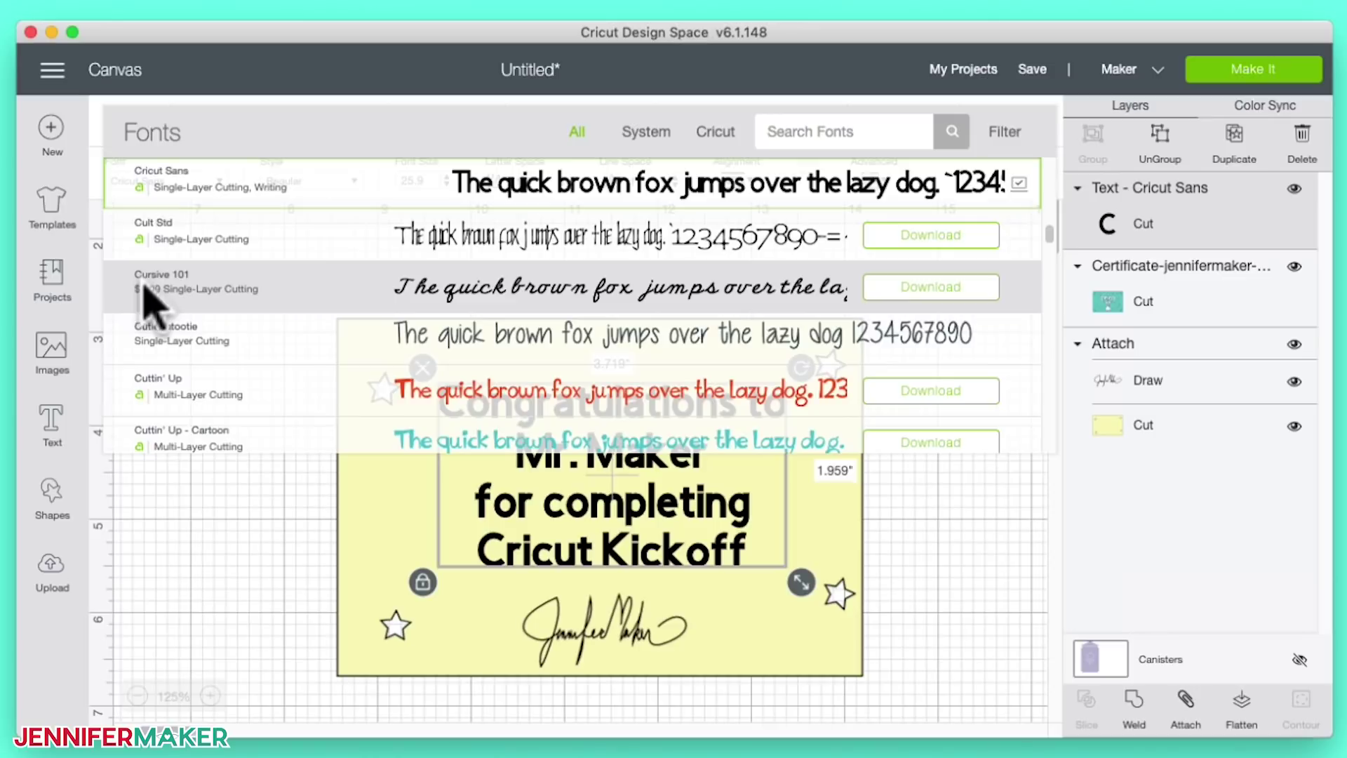
{"action": "scroll", "coordinate": [169, 344], "scroll_direction": "down", "scroll_amount": 1}
{"action": "scroll", "coordinate": [168, 344], "scroll_direction": "down", "scroll_amount": 6}
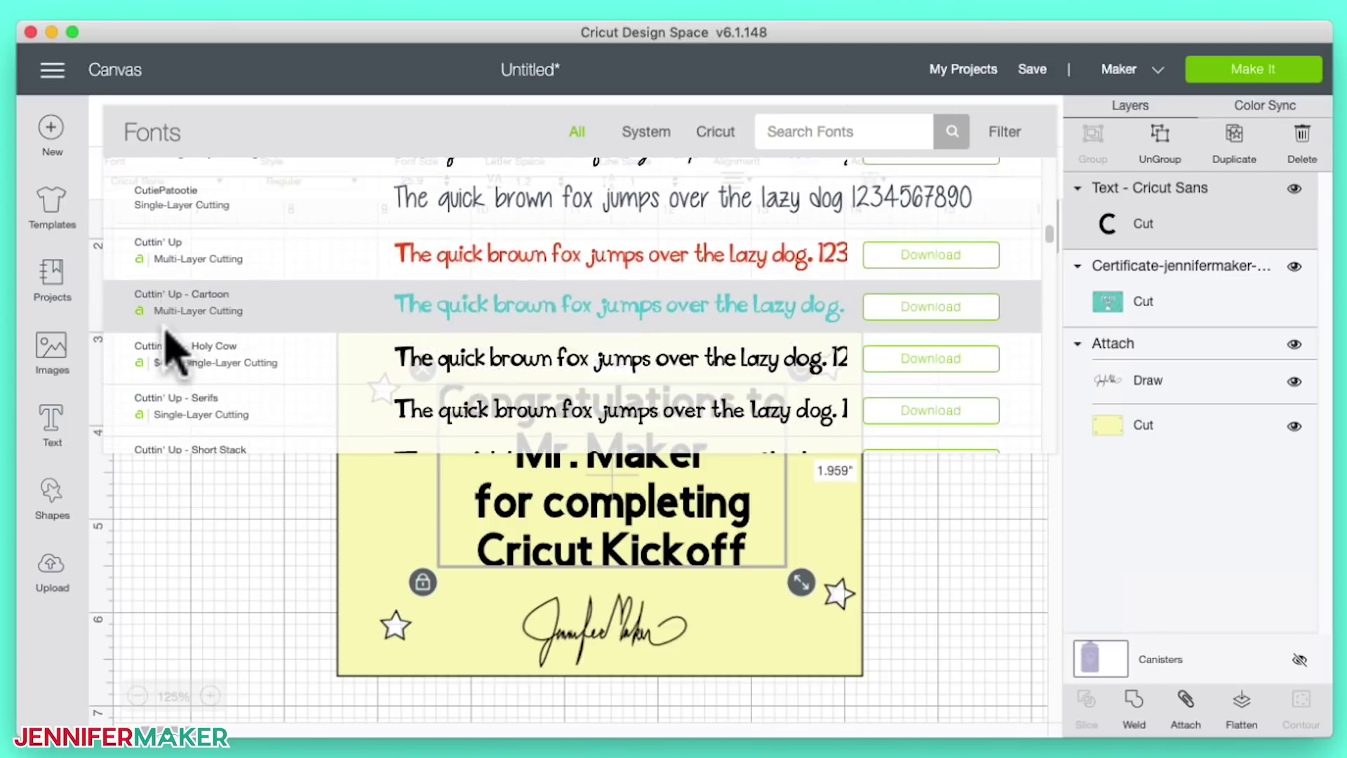
{"action": "scroll", "coordinate": [168, 347], "scroll_direction": "down", "scroll_amount": 7}
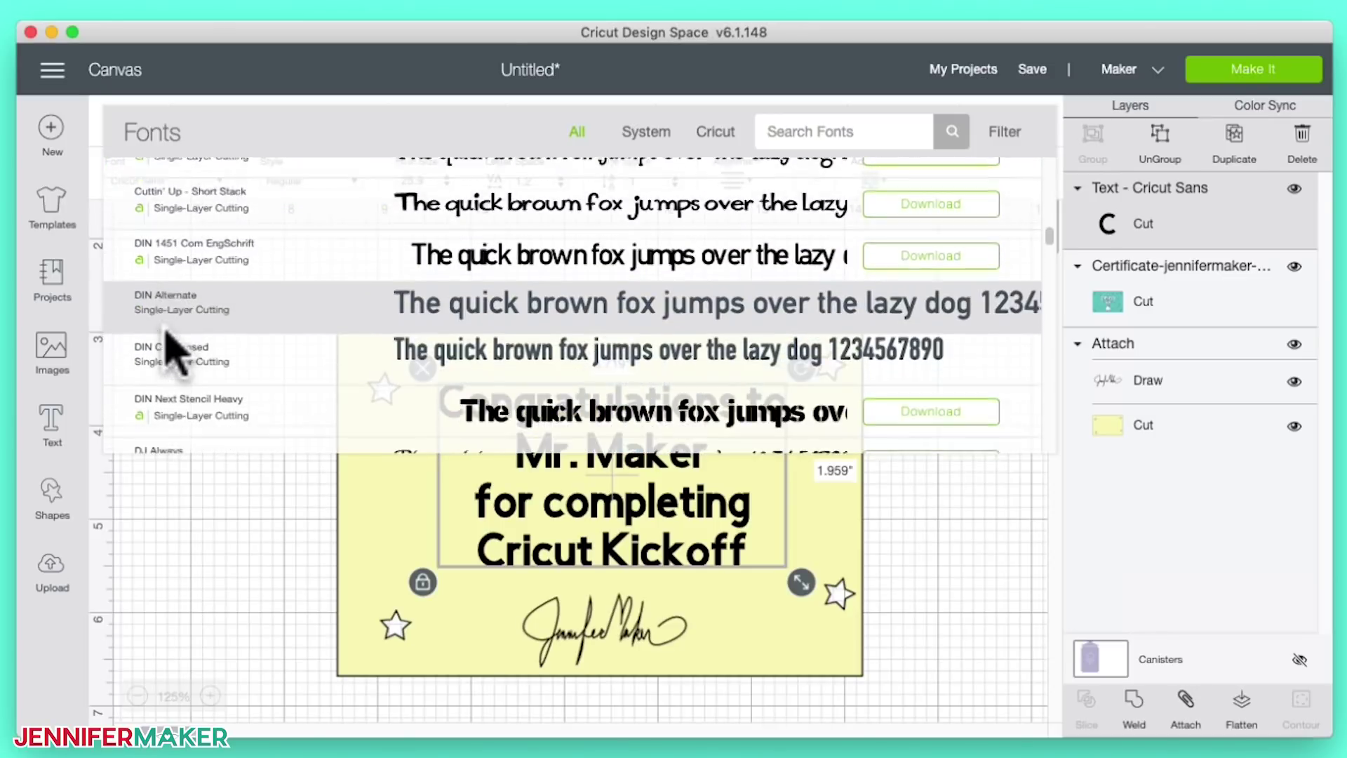
{"action": "scroll", "coordinate": [168, 347], "scroll_direction": "down", "scroll_amount": 8}
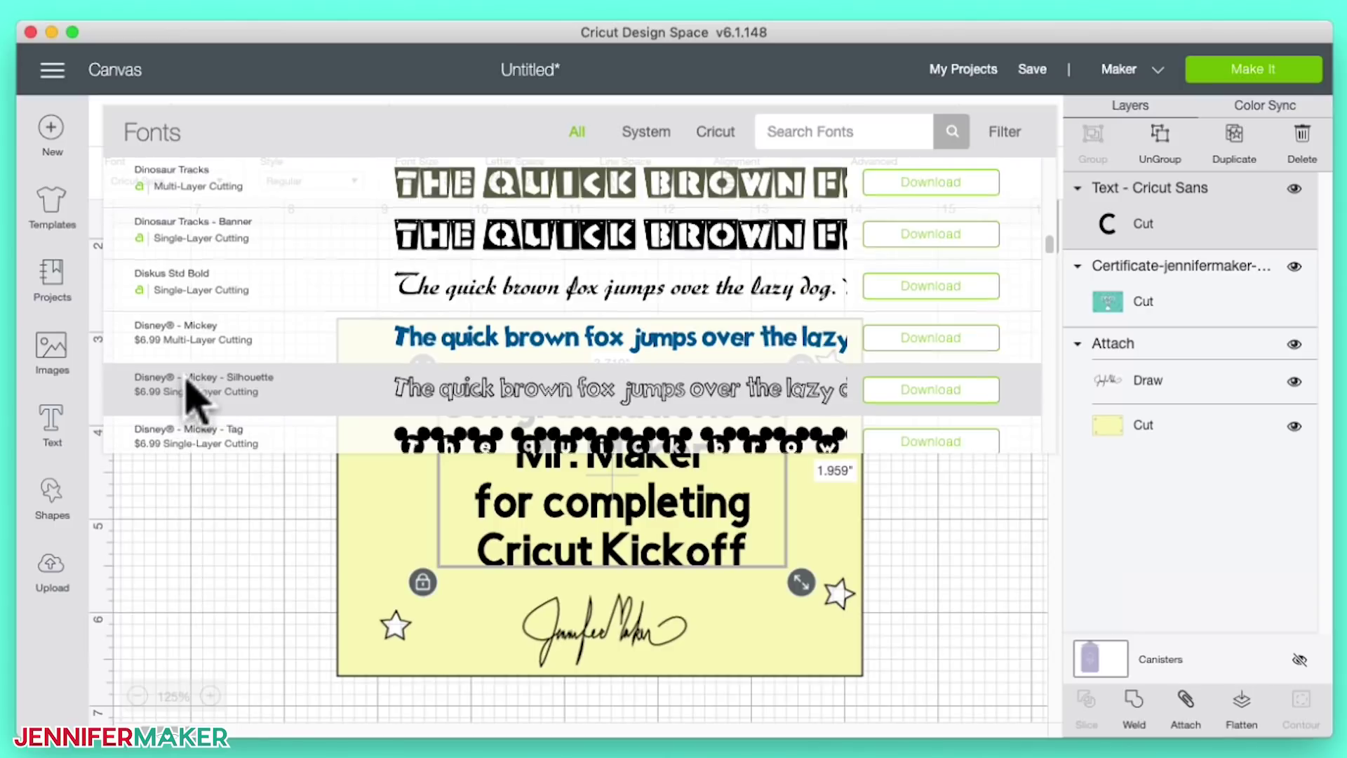
{"action": "scroll", "coordinate": [188, 396], "scroll_direction": "down", "scroll_amount": 5}
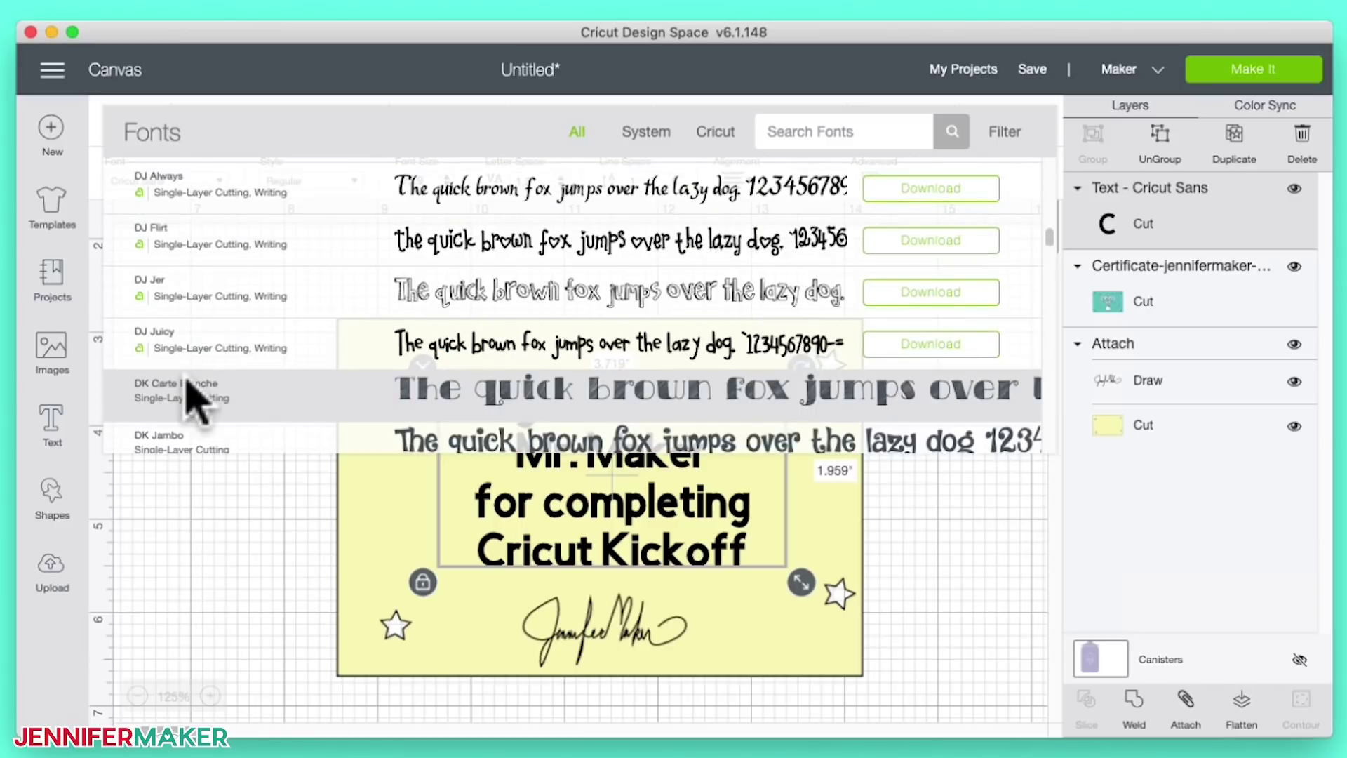
{"action": "left_click", "coordinate": [1004, 133]}
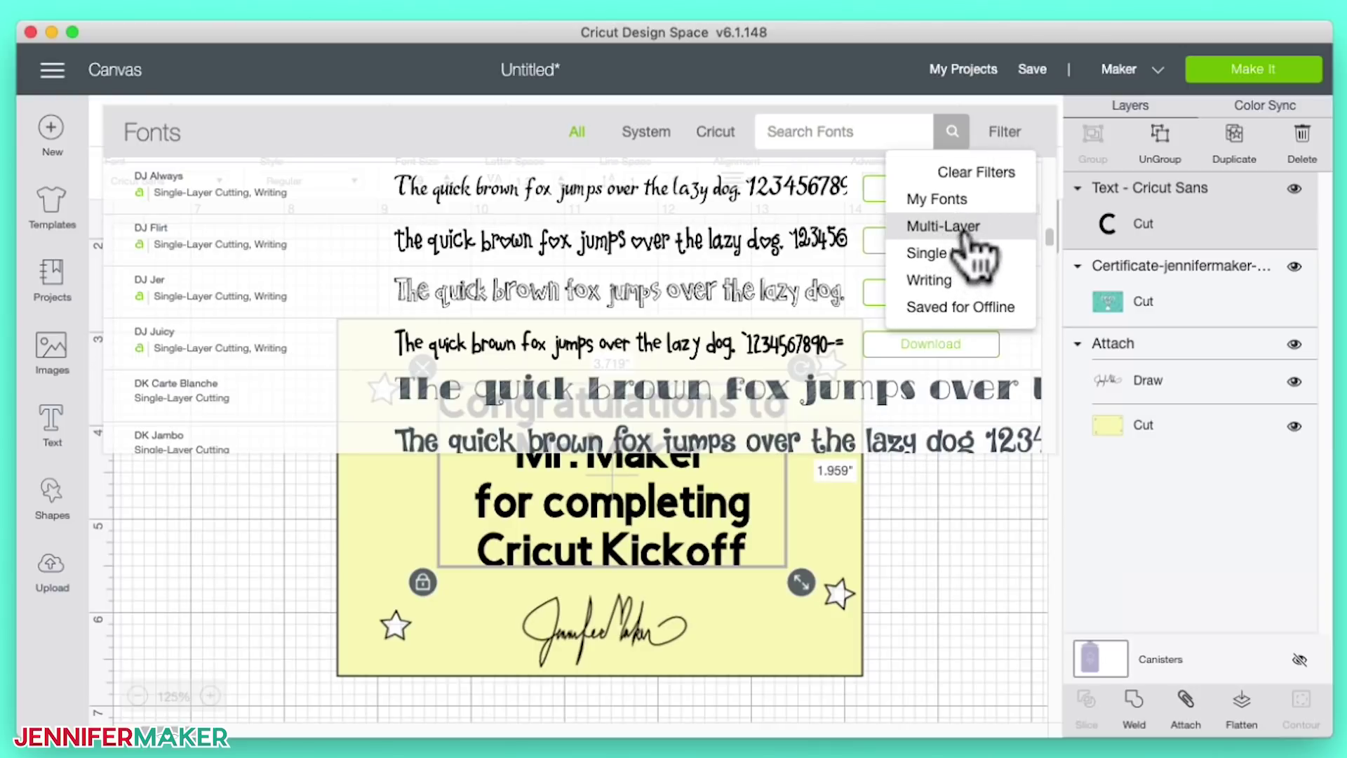
{"action": "left_click", "coordinate": [971, 284]}
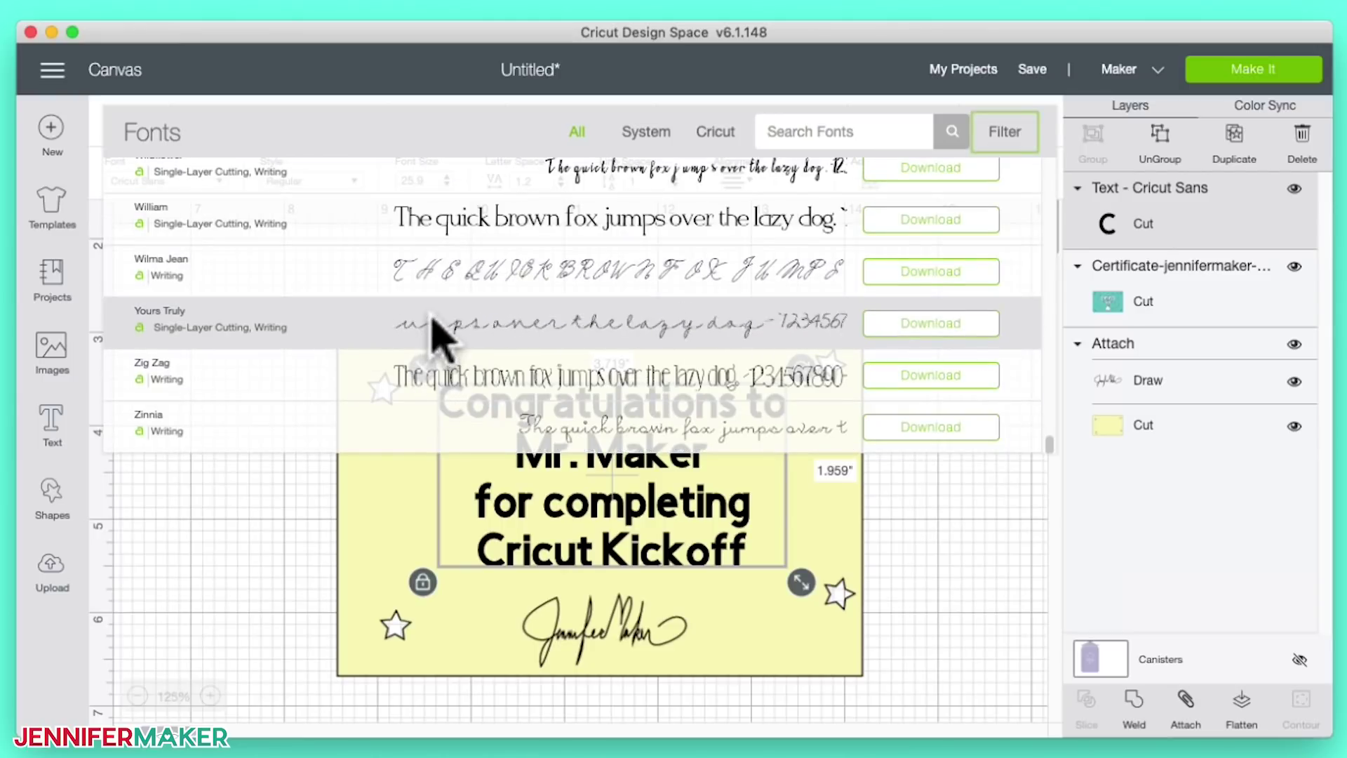
Step: Browse the writing-capable fonts and apply Cricut Alphabet to the congratulations text
{"action": "scroll", "coordinate": [434, 330], "scroll_direction": "up", "scroll_amount": 5}
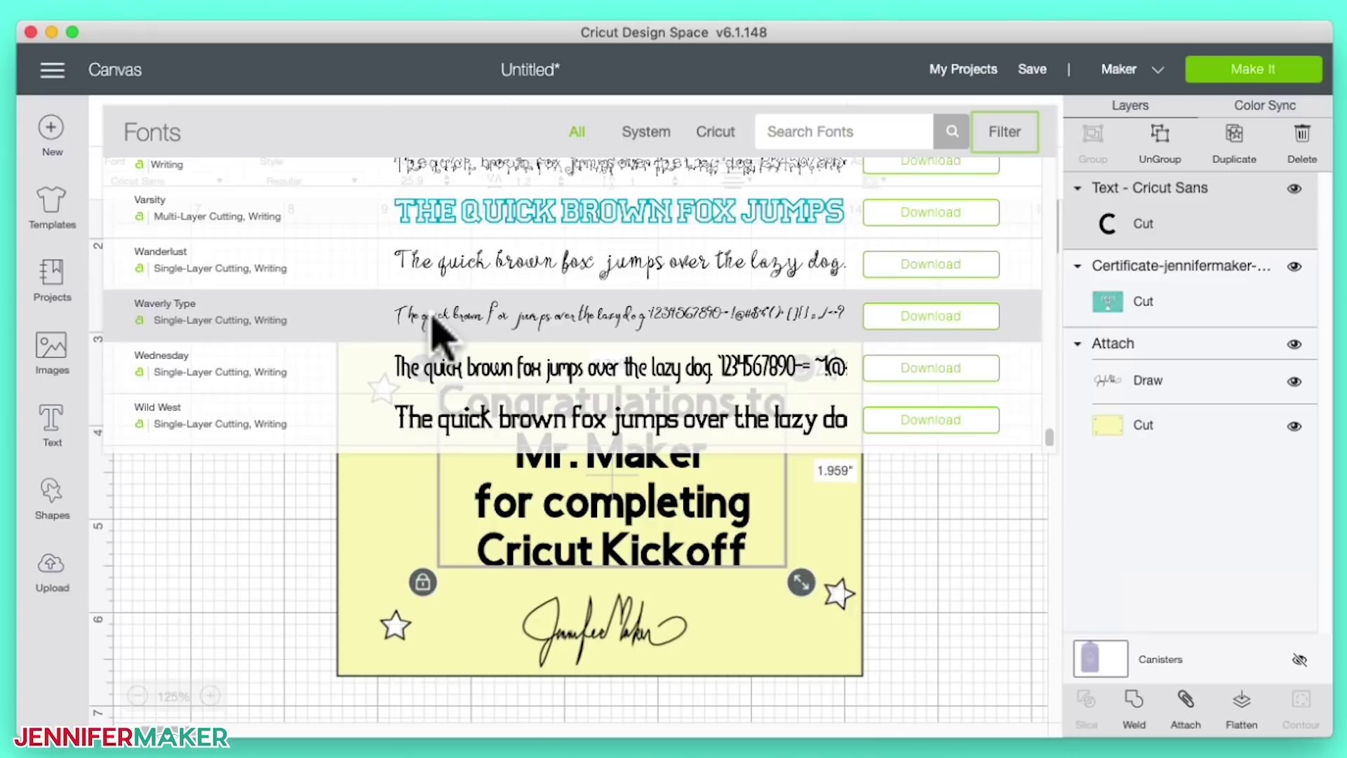
{"action": "scroll", "coordinate": [434, 330], "scroll_direction": "up", "scroll_amount": 2}
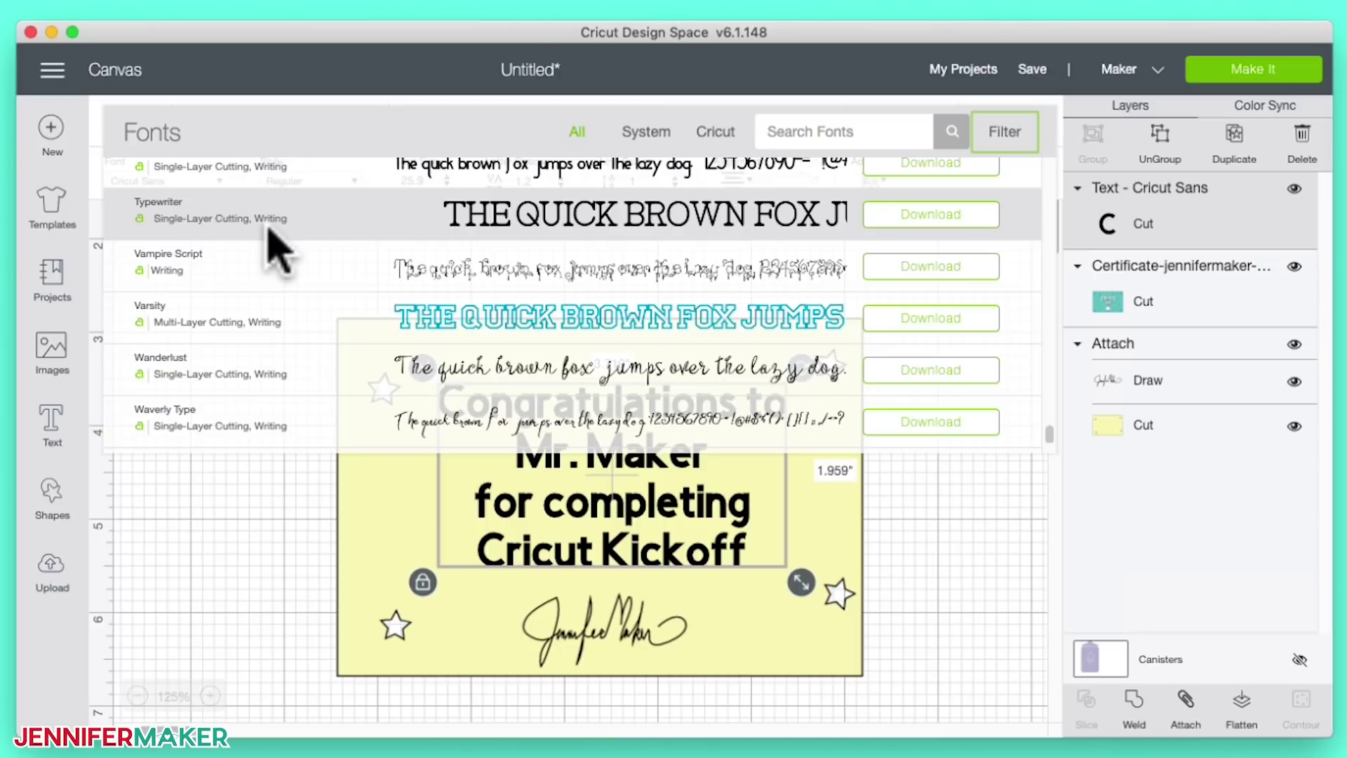
{"action": "scroll", "coordinate": [354, 330], "scroll_direction": "up", "scroll_amount": 15}
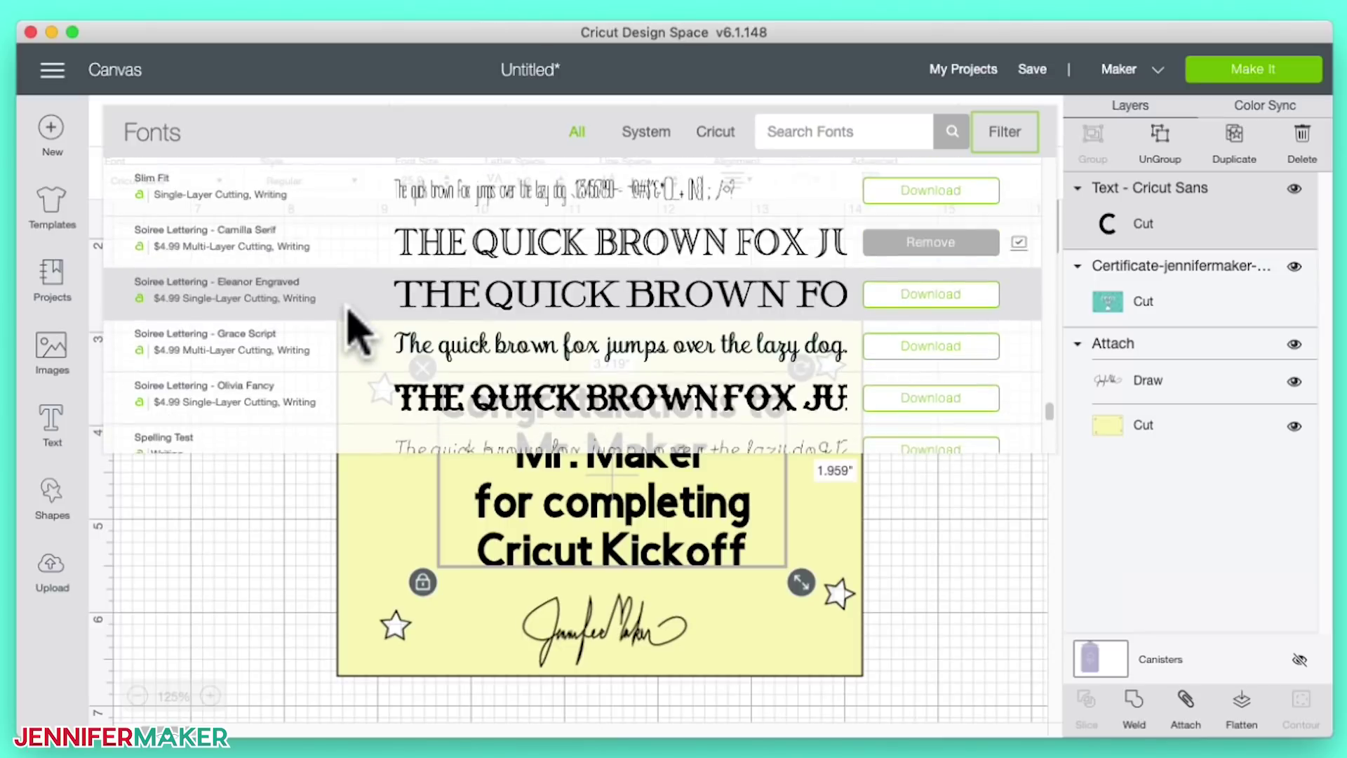
{"action": "scroll", "coordinate": [358, 329], "scroll_direction": "up", "scroll_amount": 15}
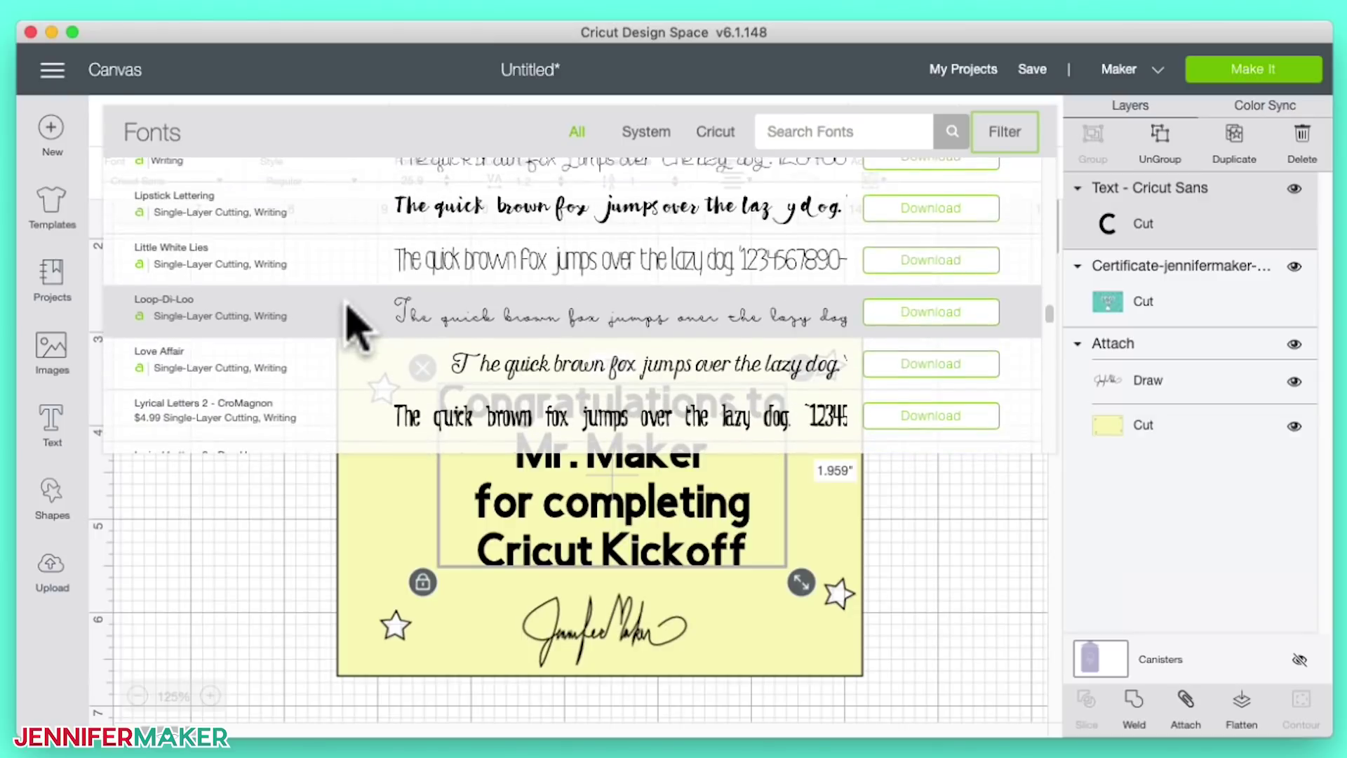
{"action": "scroll", "coordinate": [355, 324], "scroll_direction": "up", "scroll_amount": 15}
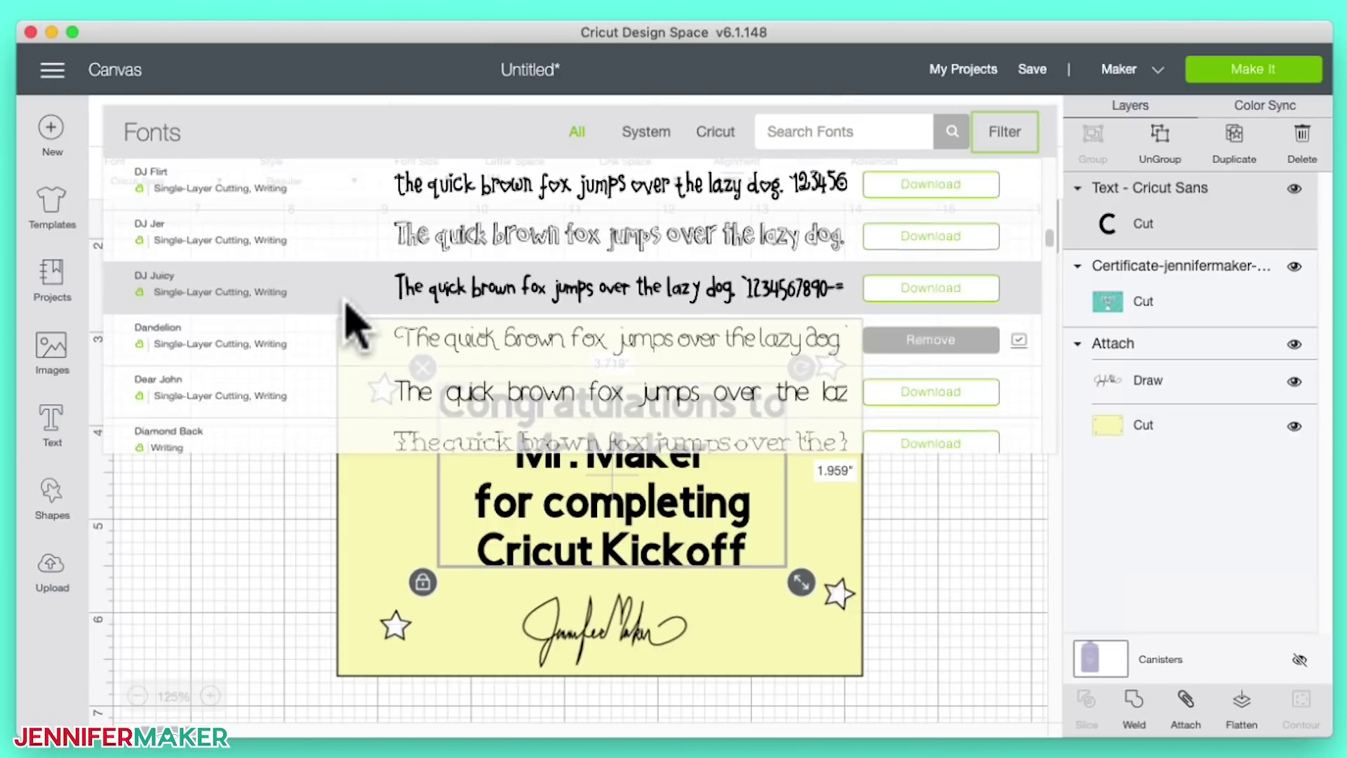
{"action": "scroll", "coordinate": [354, 324], "scroll_direction": "down", "scroll_amount": 3}
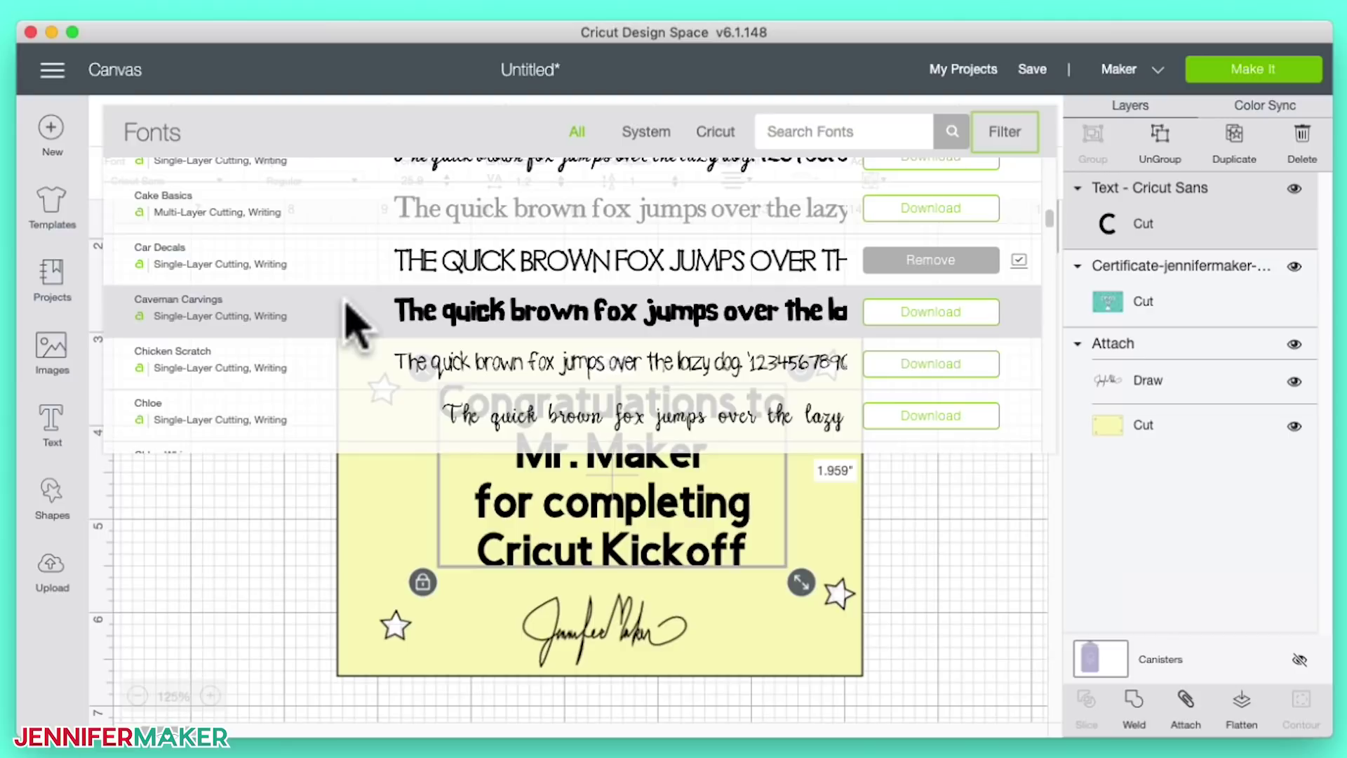
{"action": "scroll", "coordinate": [251, 370], "scroll_direction": "down", "scroll_amount": 6}
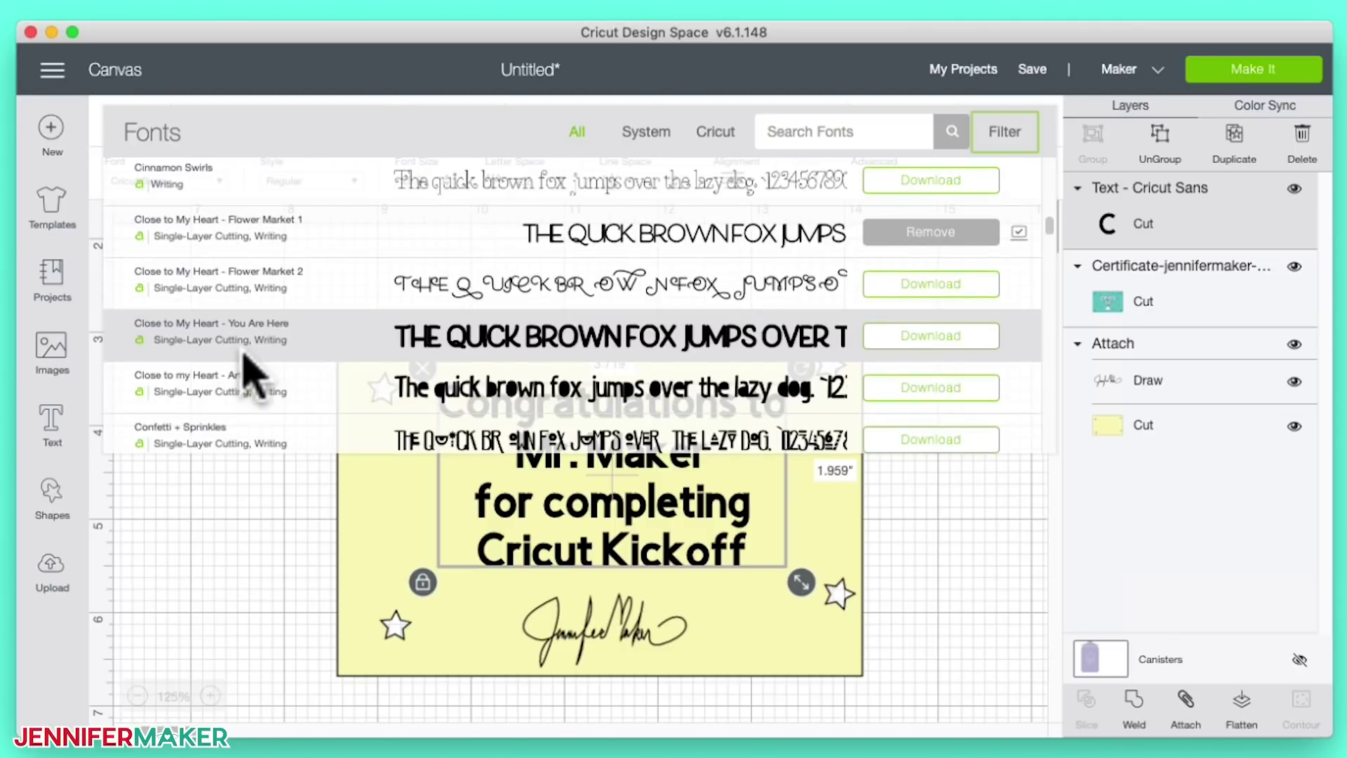
{"action": "scroll", "coordinate": [252, 373], "scroll_direction": "down", "scroll_amount": 3}
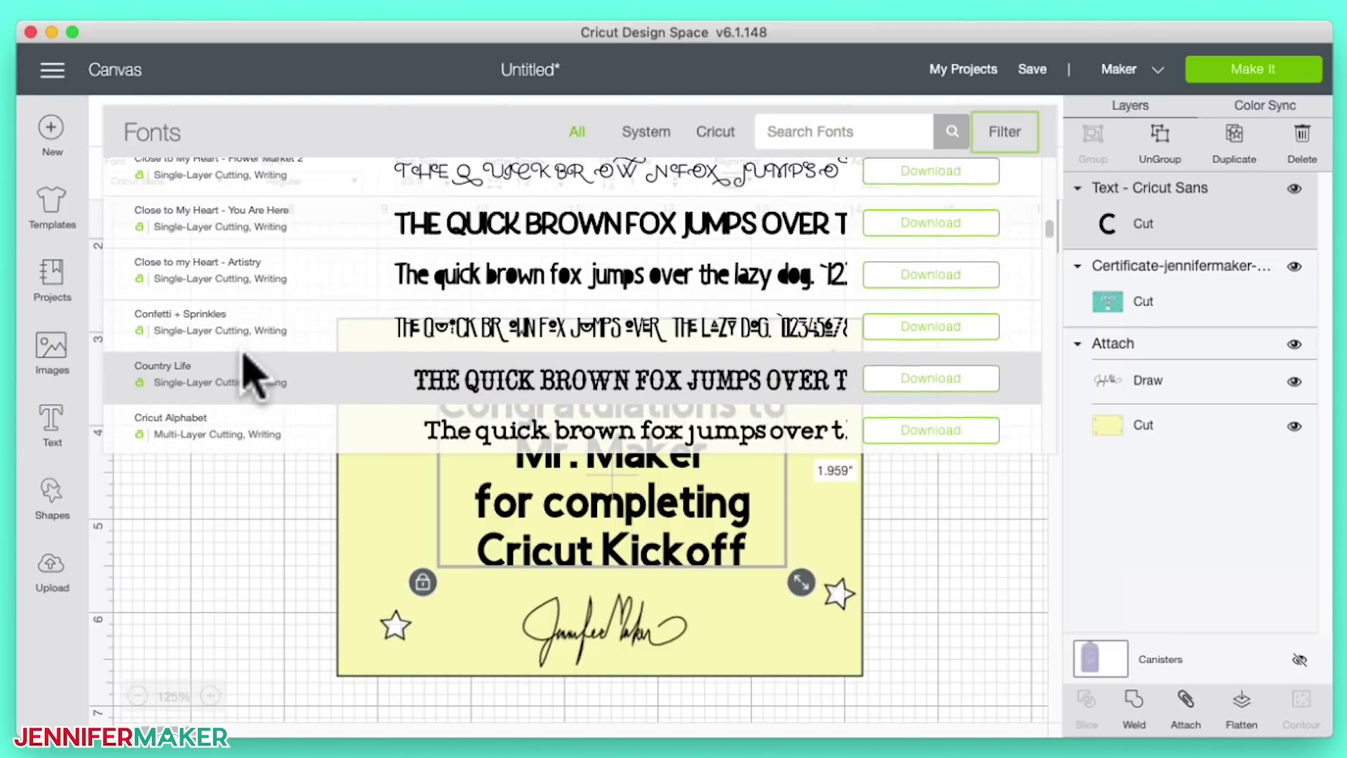
{"action": "scroll", "coordinate": [254, 375], "scroll_direction": "down", "scroll_amount": 1}
{"action": "scroll", "coordinate": [252, 393], "scroll_direction": "down", "scroll_amount": 1}
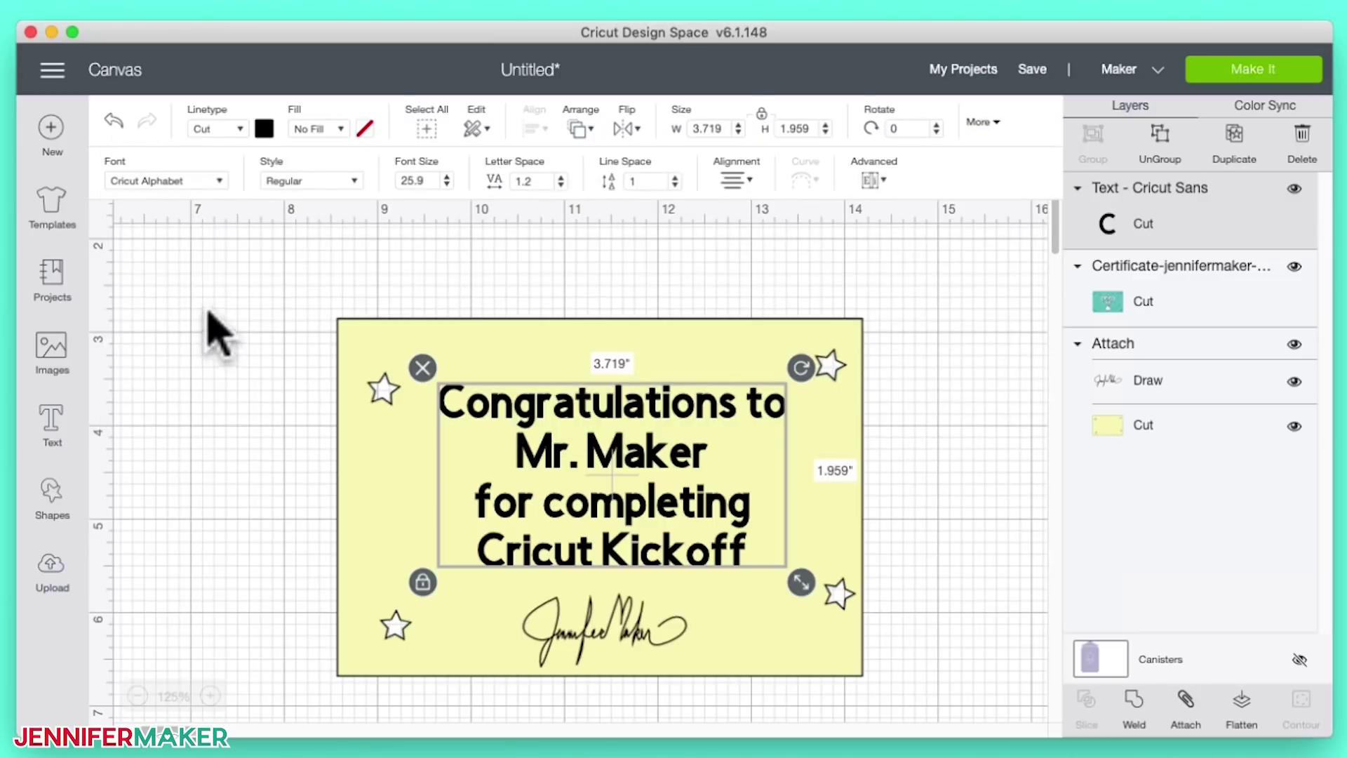
Step: Move the congratulations text toward the yellow panel's left edge and set its style to Writing
{"action": "left_click_drag", "start_coordinate": [660, 469], "coordinate": [560, 449]}
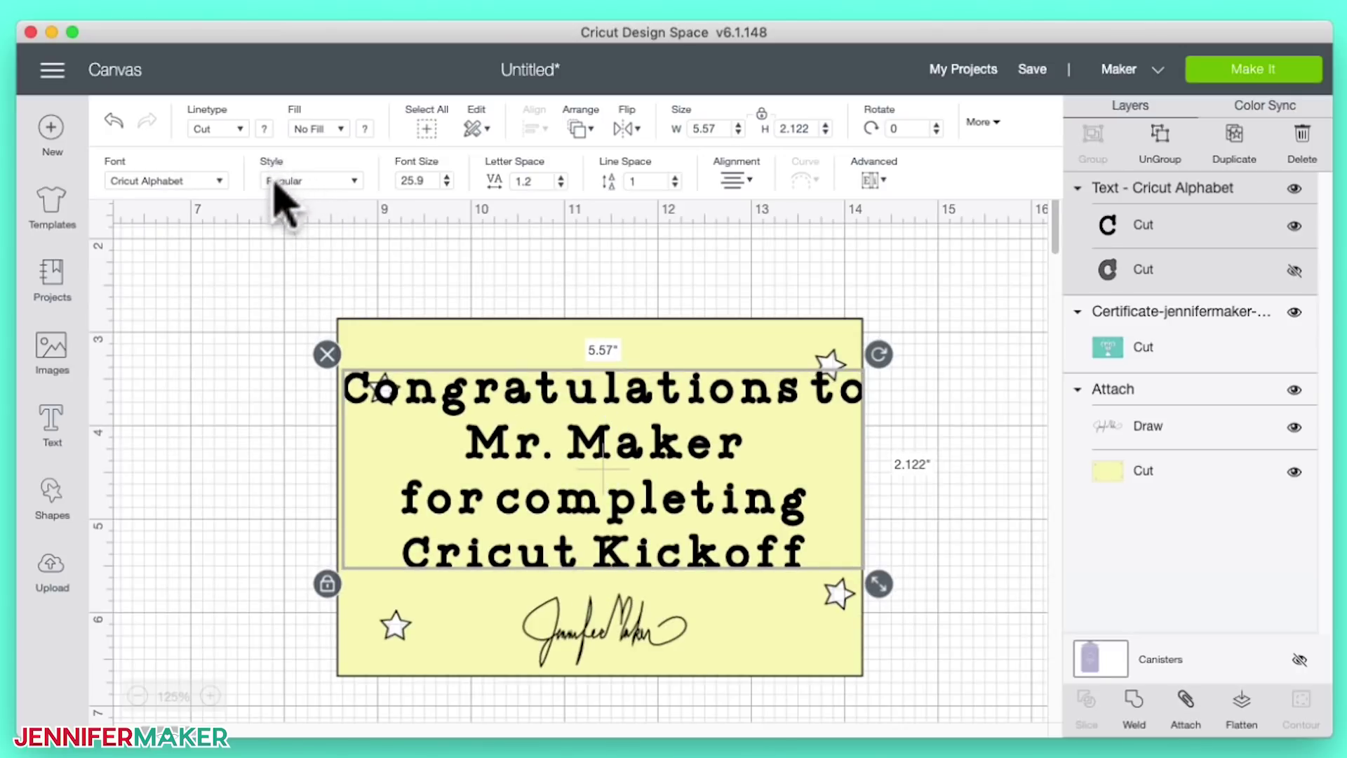
{"action": "left_click", "coordinate": [353, 183]}
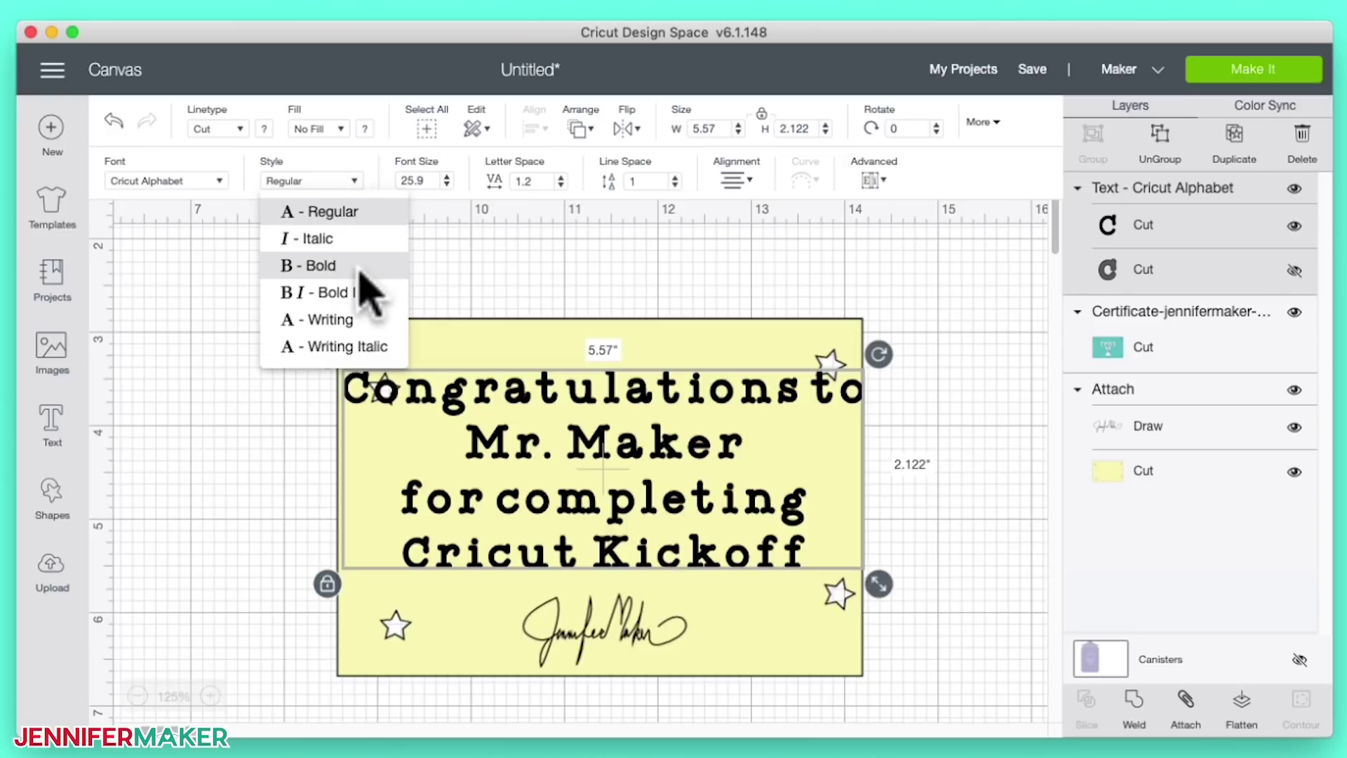
{"action": "left_click", "coordinate": [354, 321]}
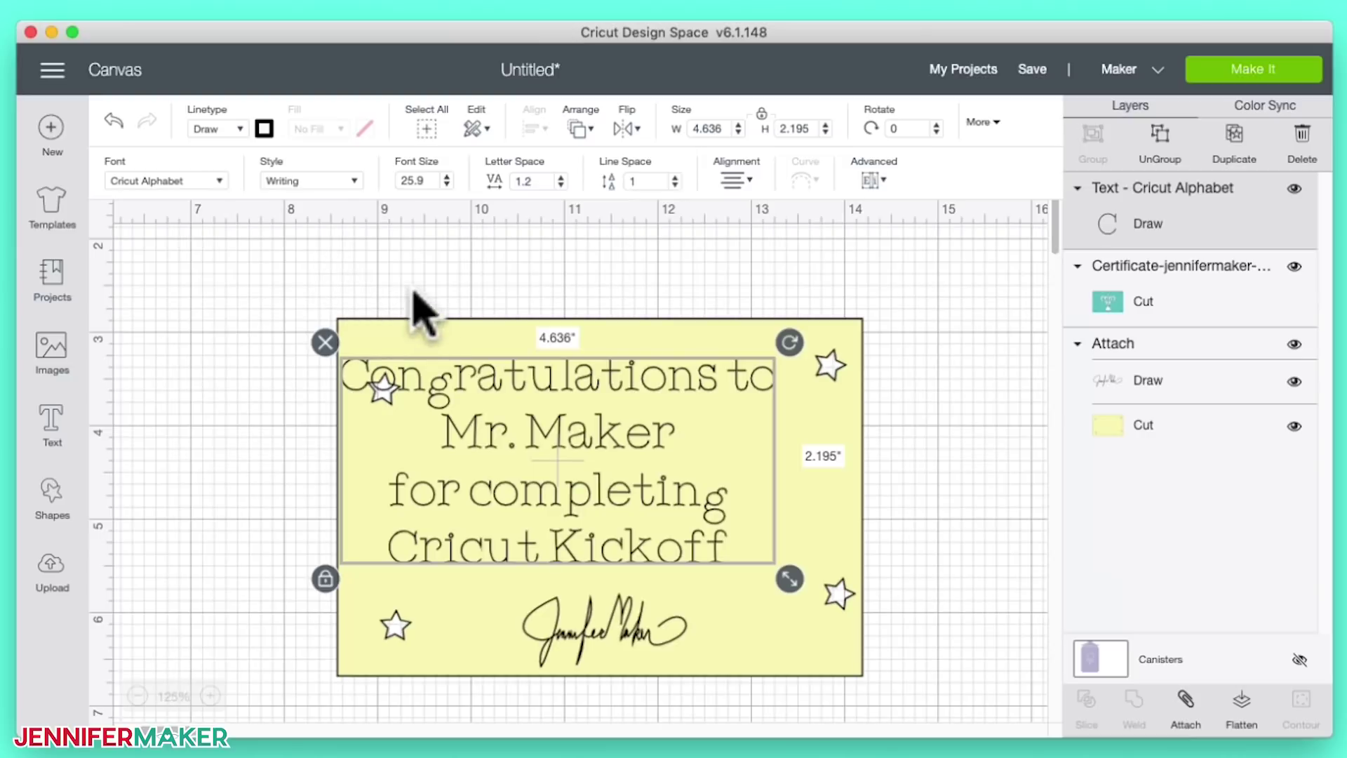
Step: Shrink the congratulations text to about 3.961 inches wide and position it between the stars above the signature
{"action": "left_click_drag", "start_coordinate": [554, 449], "coordinate": [588, 452]}
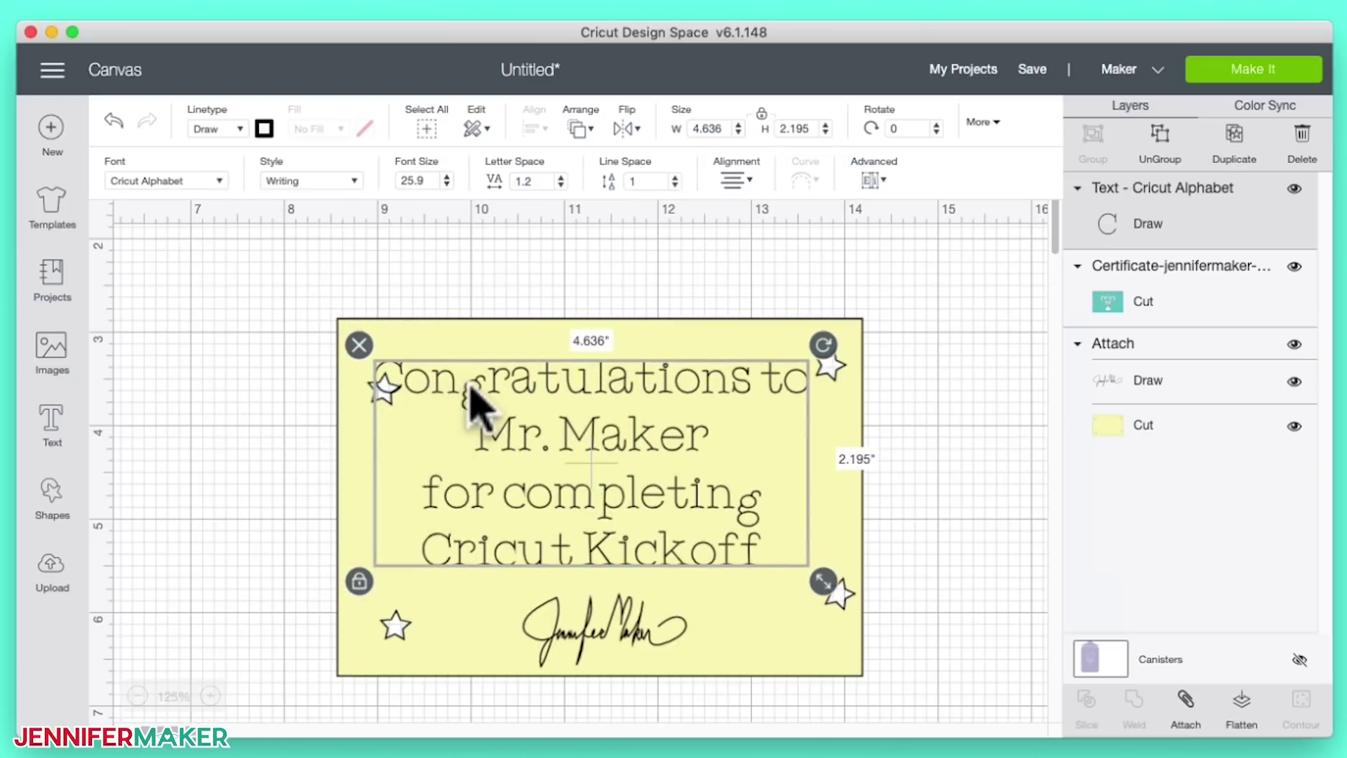
{"action": "mouse_move", "coordinate": [517, 438]}
{"action": "left_mouse_down"}
{"action": "mouse_move", "coordinate": [553, 449]}
{"action": "mouse_move", "coordinate": [550, 417]}
{"action": "mouse_move", "coordinate": [519, 439]}
{"action": "mouse_move", "coordinate": [536, 433]}
{"action": "left_mouse_up"}
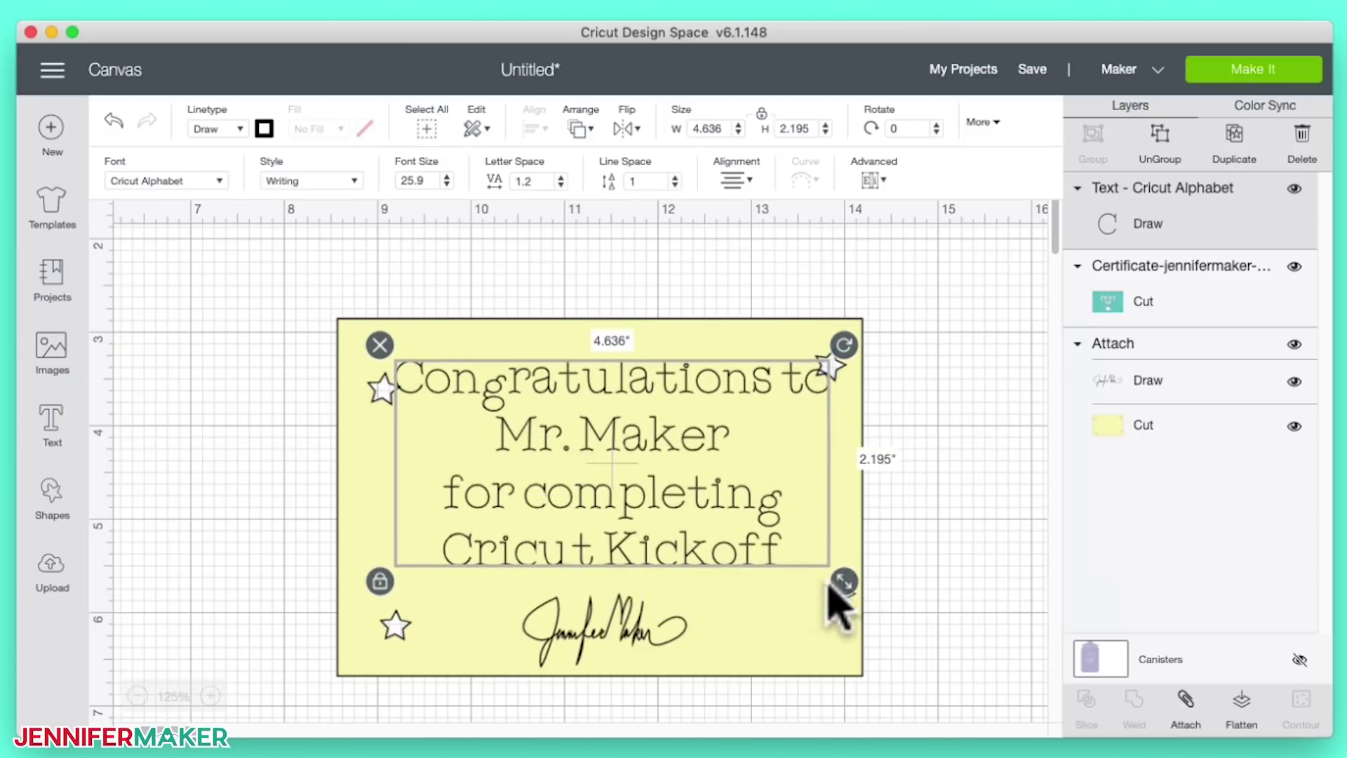
{"action": "left_click_drag", "start_coordinate": [842, 583], "coordinate": [758, 558]}
{"action": "left_click", "coordinate": [619, 518]}
{"action": "left_click_drag", "start_coordinate": [619, 518], "coordinate": [646, 537]}
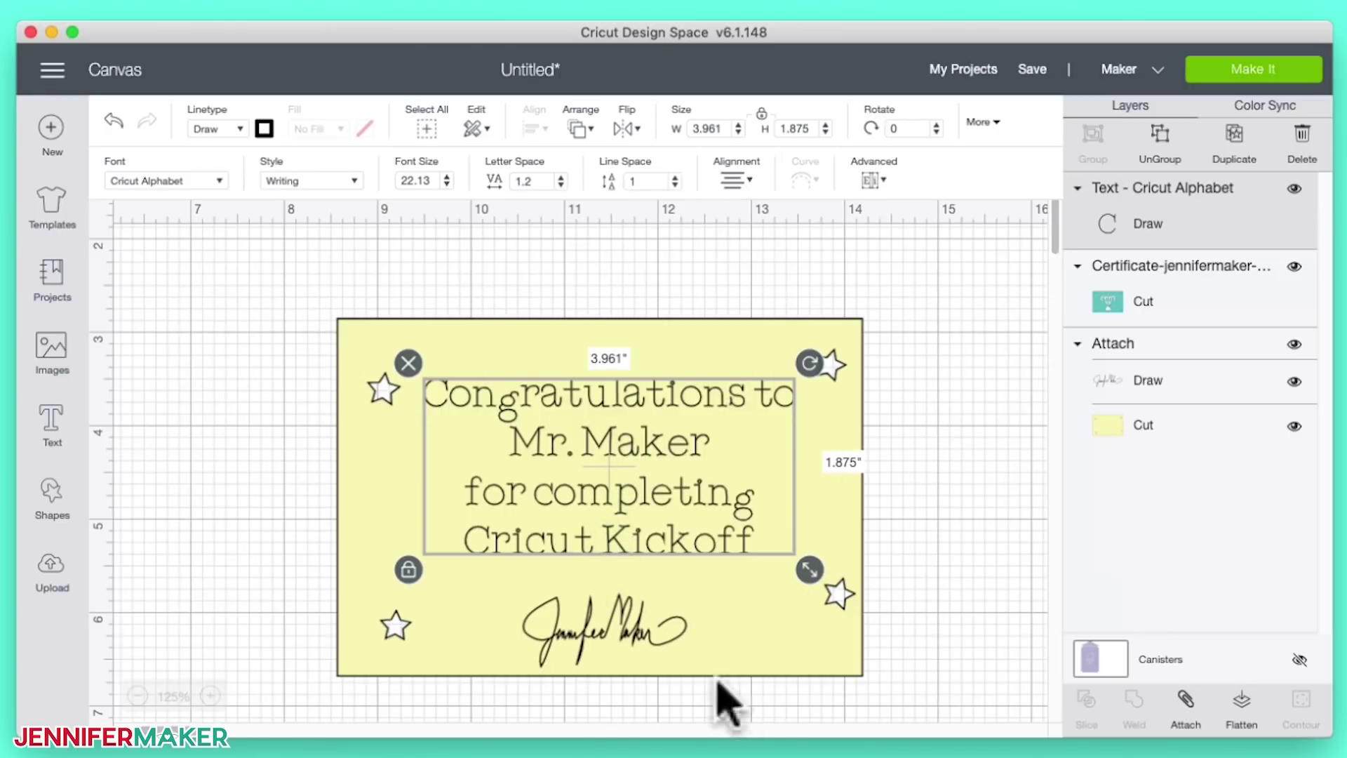
{"action": "left_click_drag", "start_coordinate": [631, 516], "coordinate": [639, 519]}
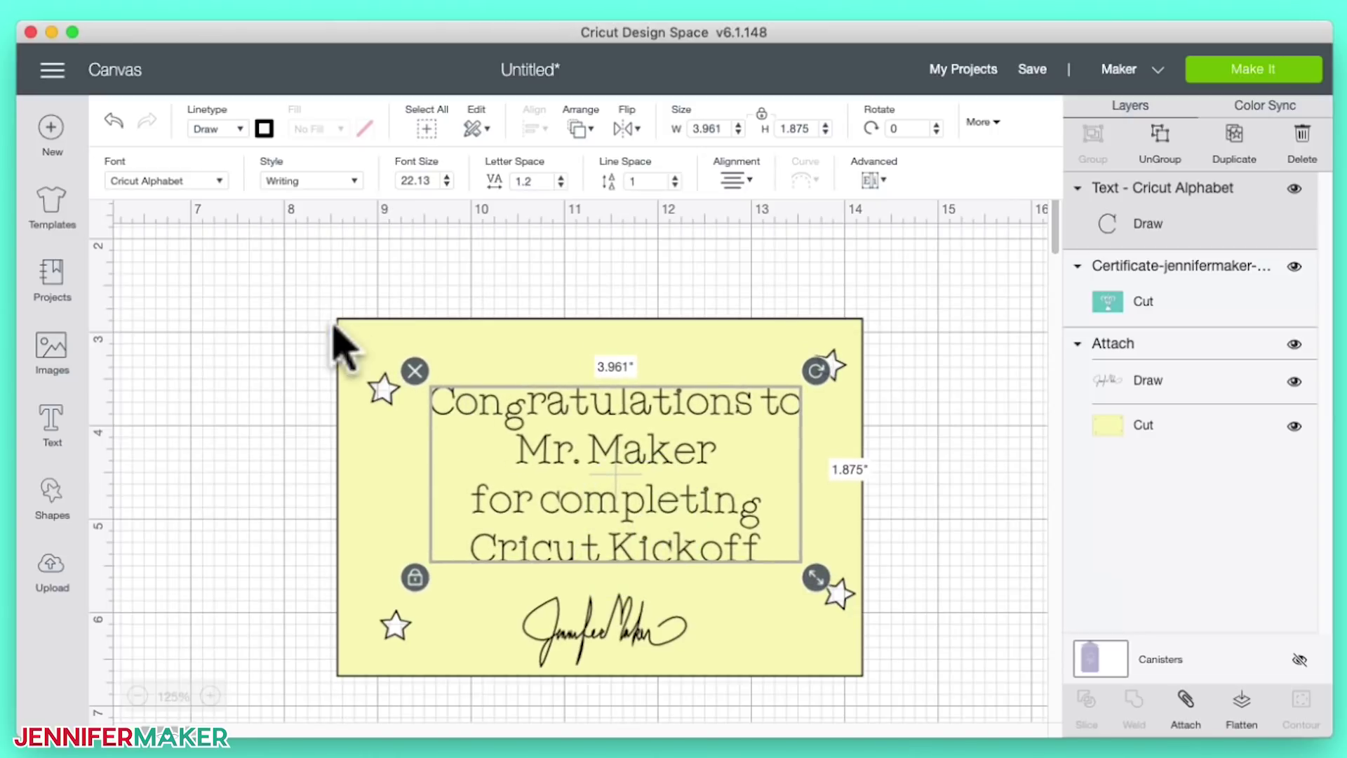
Step: Center the congratulations text horizontally on the yellow signature panel
{"action": "left_click_drag", "start_coordinate": [303, 294], "coordinate": [892, 714]}
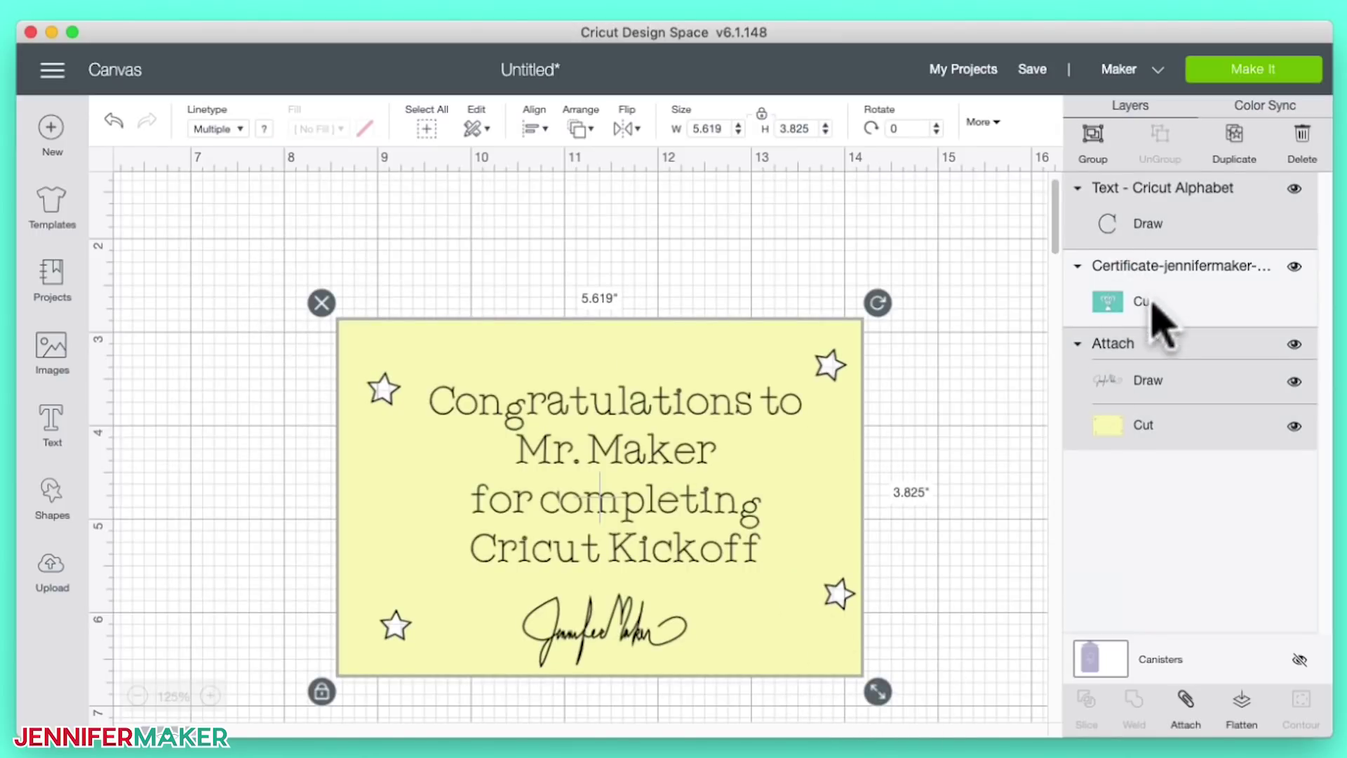
{"action": "left_click", "coordinate": [537, 129]}
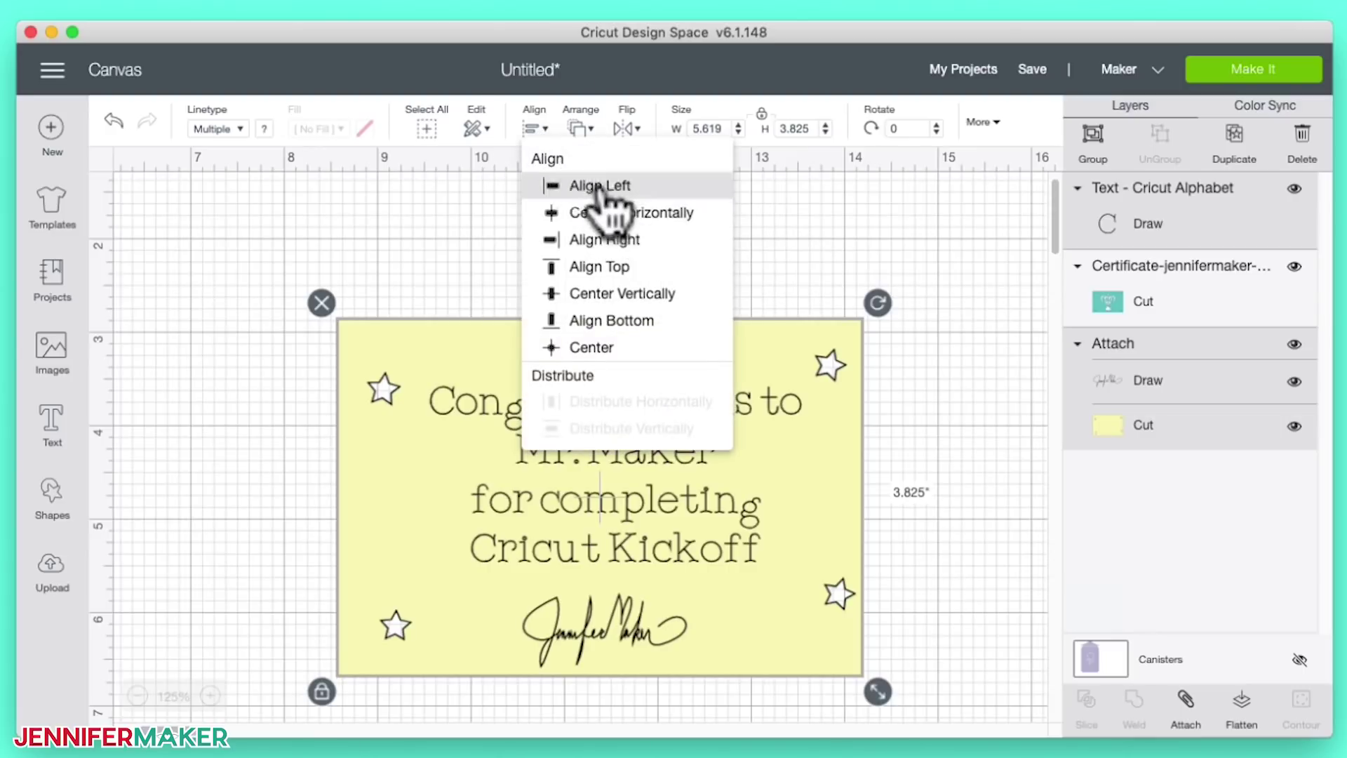
{"action": "left_click", "coordinate": [615, 220]}
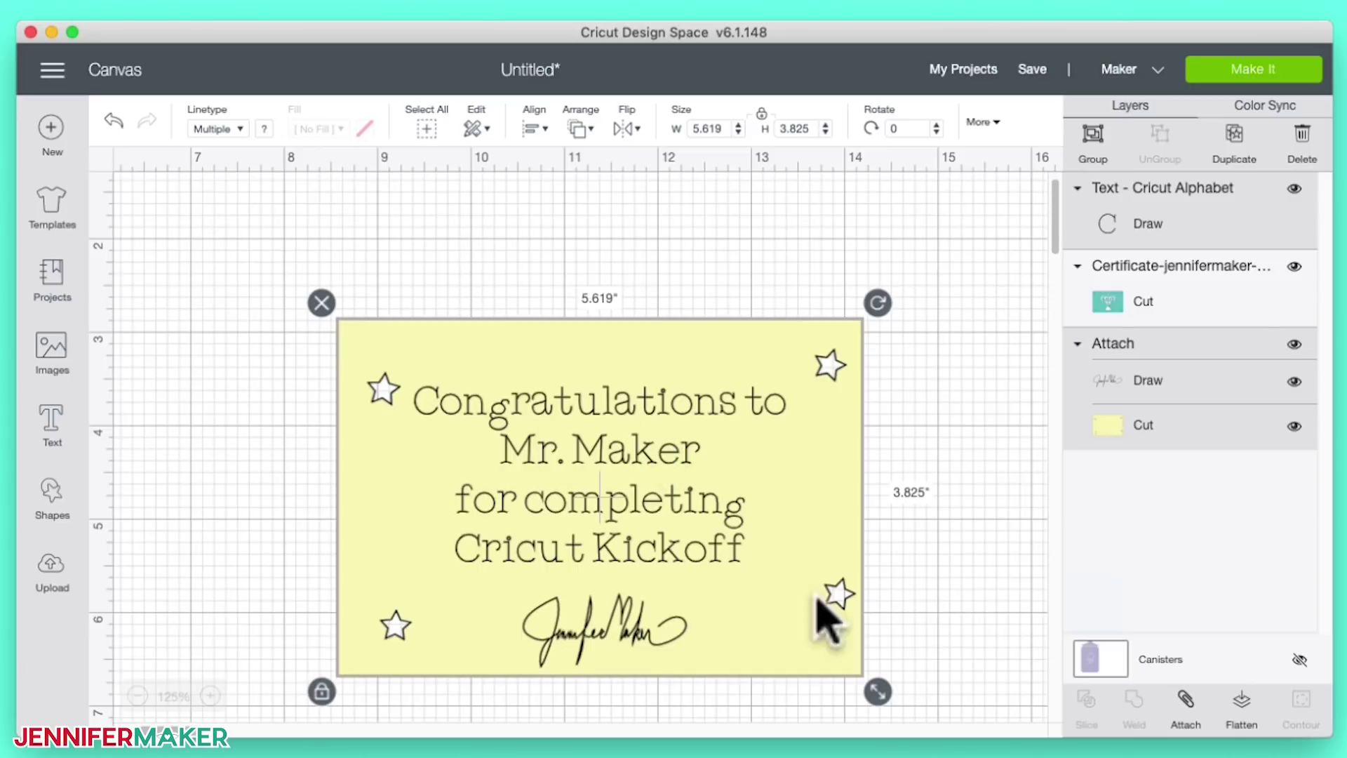
{"action": "left_click", "coordinate": [609, 427]}
{"action": "left_click", "coordinate": [604, 430]}
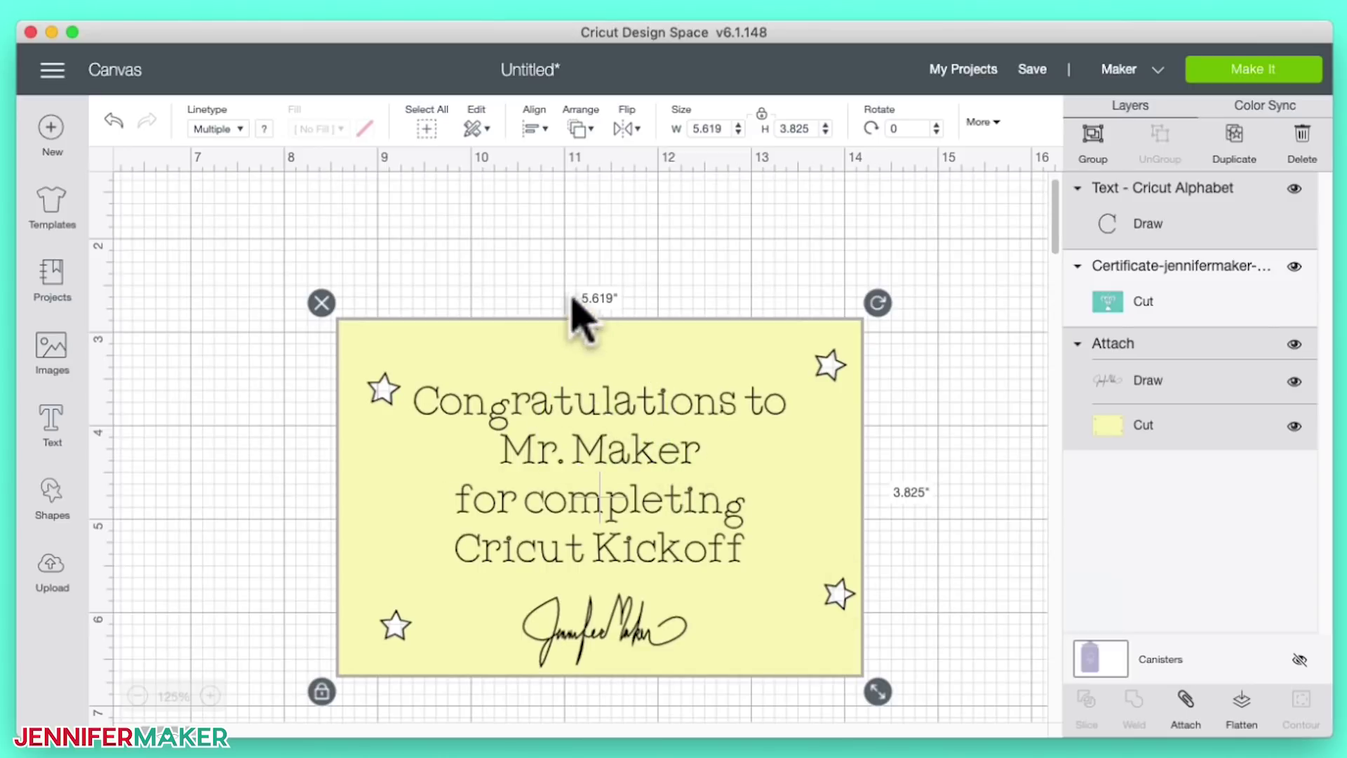
Step: Nudge the congratulations text slightly to the right on the yellow panel and deselect it
{"action": "left_click", "coordinate": [572, 404]}
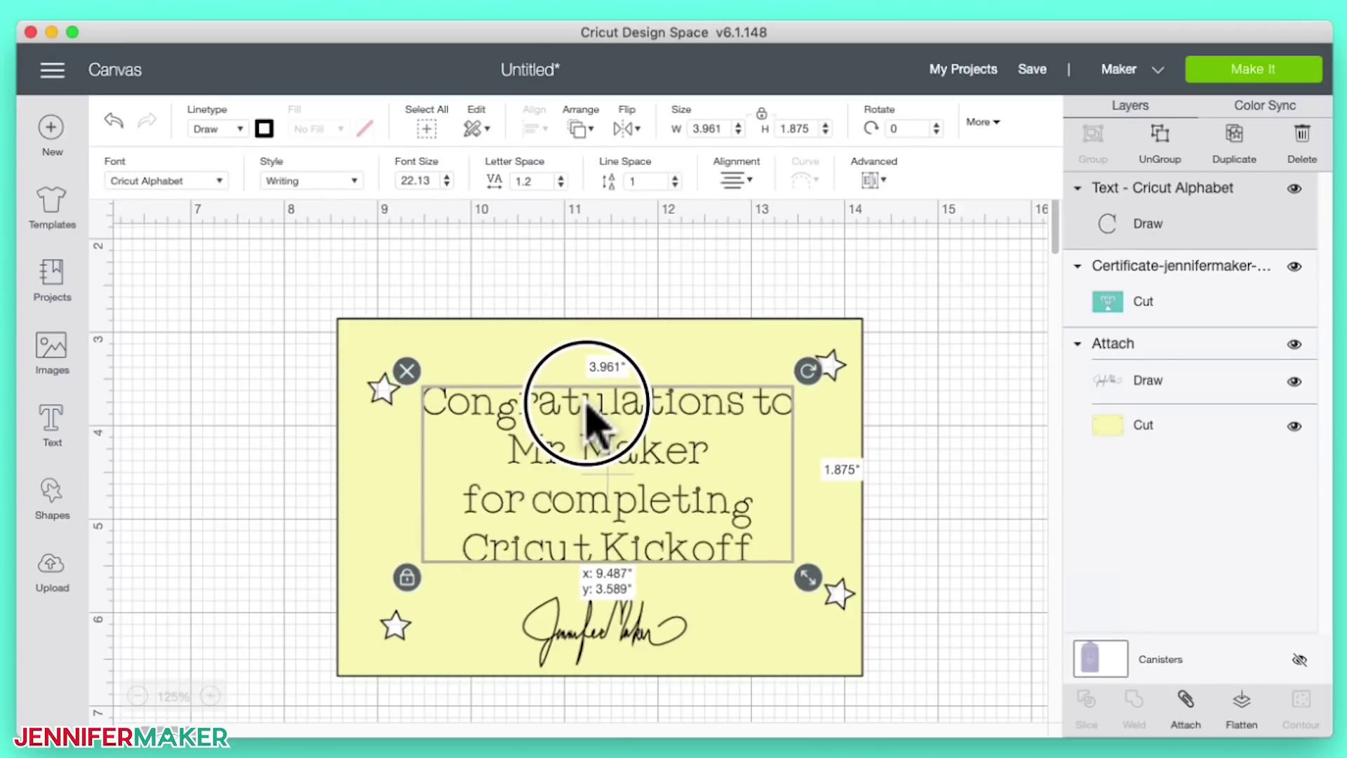
{"action": "left_click", "coordinate": [661, 497]}
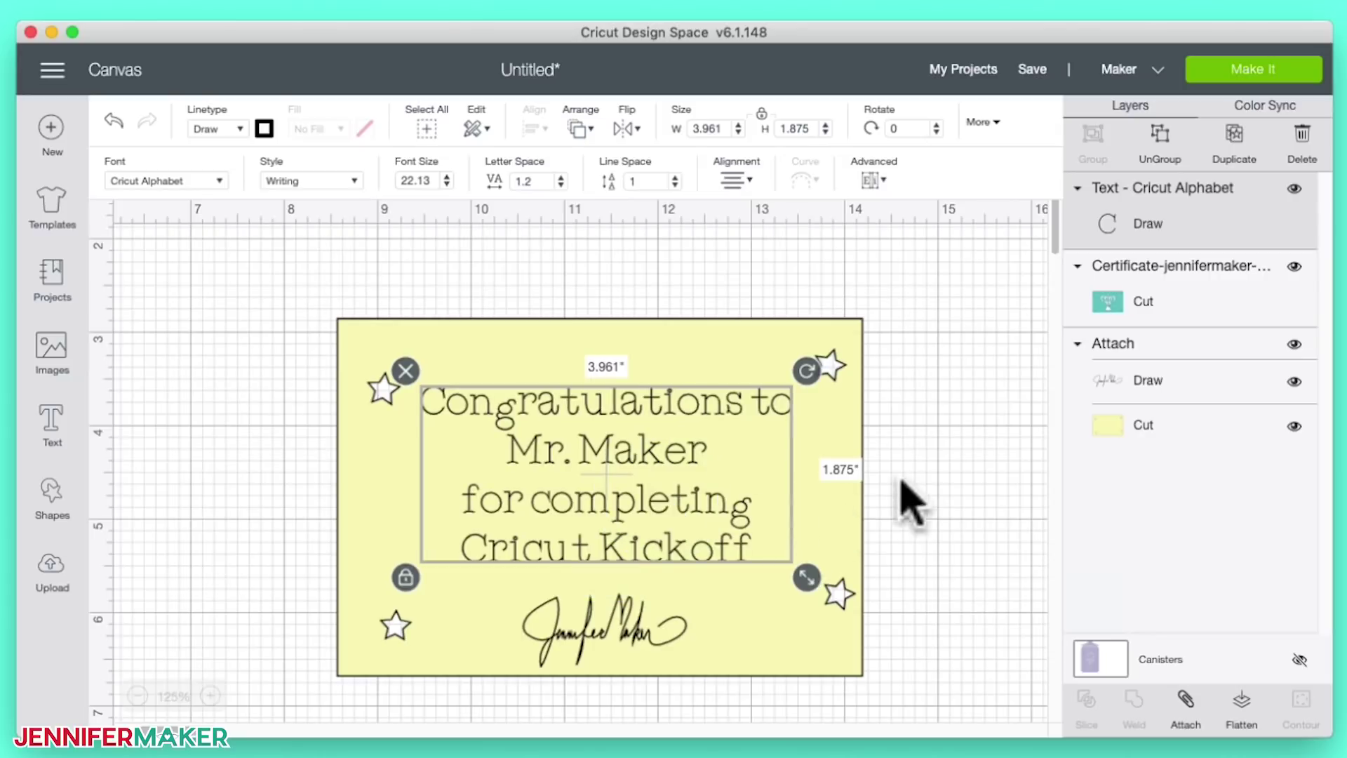
{"action": "left_click", "coordinate": [912, 499]}
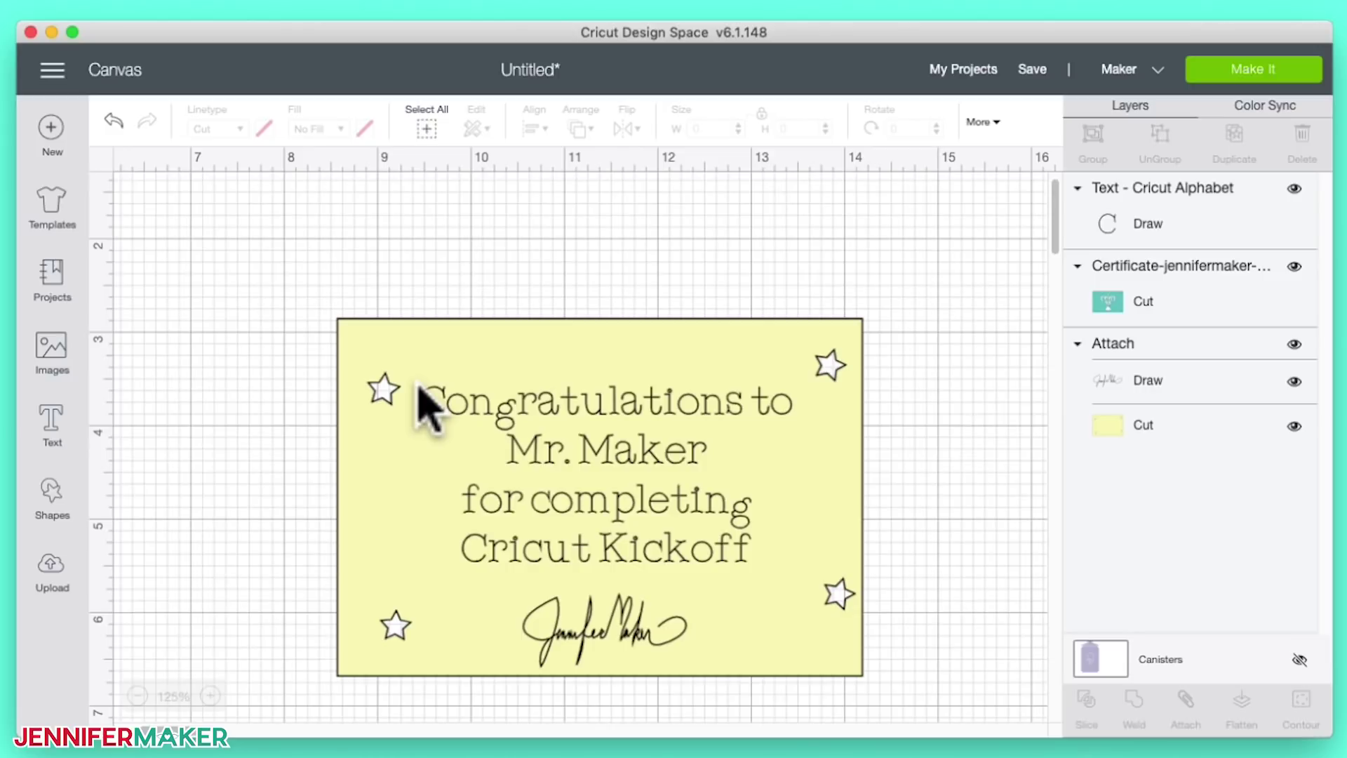
Step: Open the wording of the congratulations text for editing and close it without changes
{"action": "left_click", "coordinate": [538, 449]}
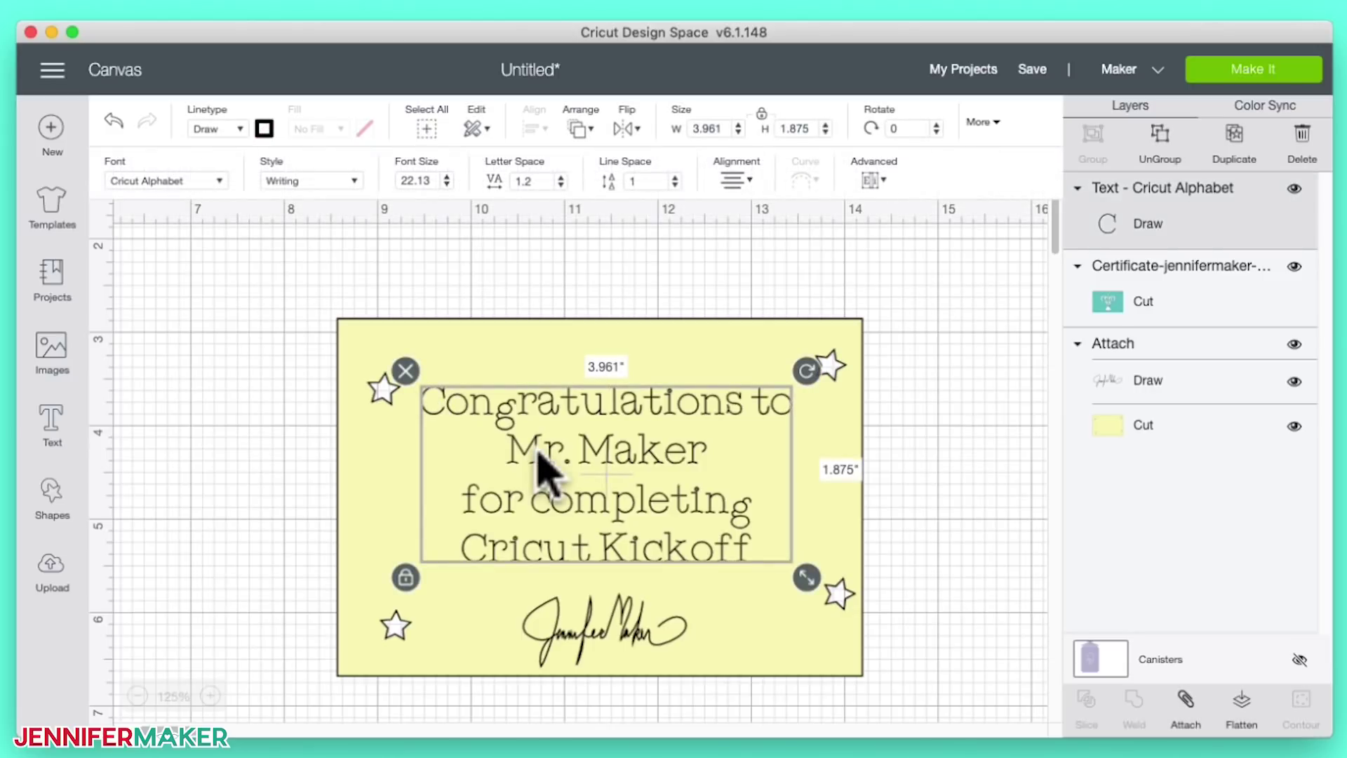
{"action": "double_click", "coordinate": [572, 467]}
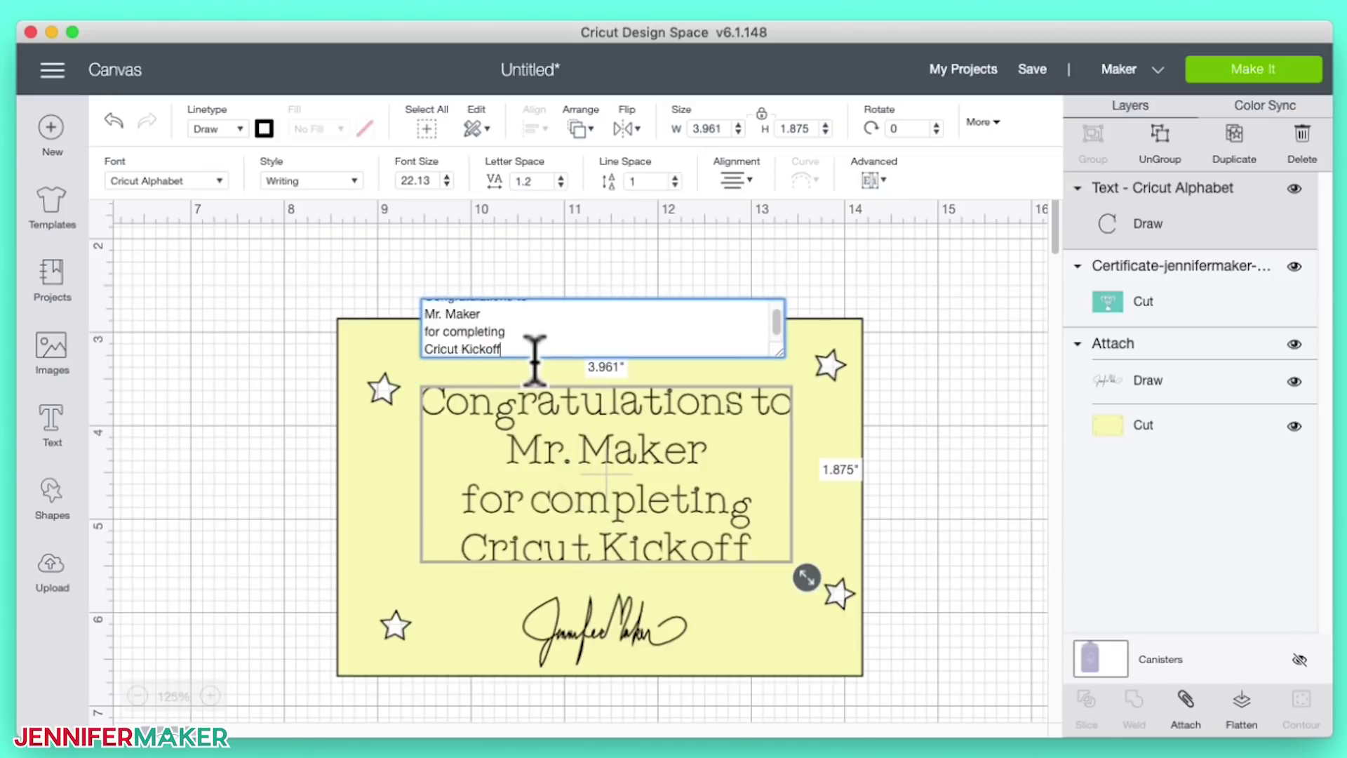
{"action": "left_click", "coordinate": [902, 406]}
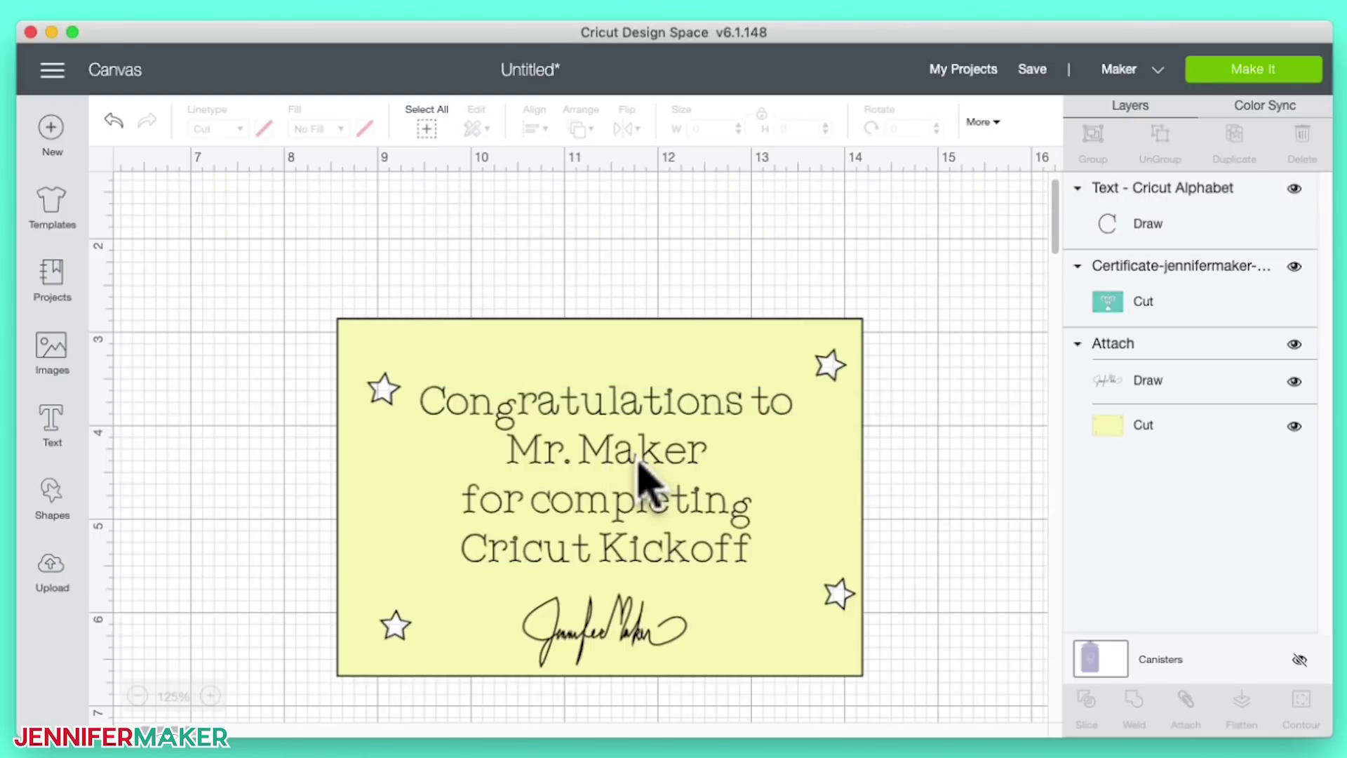
Step: Review the available linetypes for the congratulations text, keeping it on Draw
{"action": "left_click", "coordinate": [652, 478]}
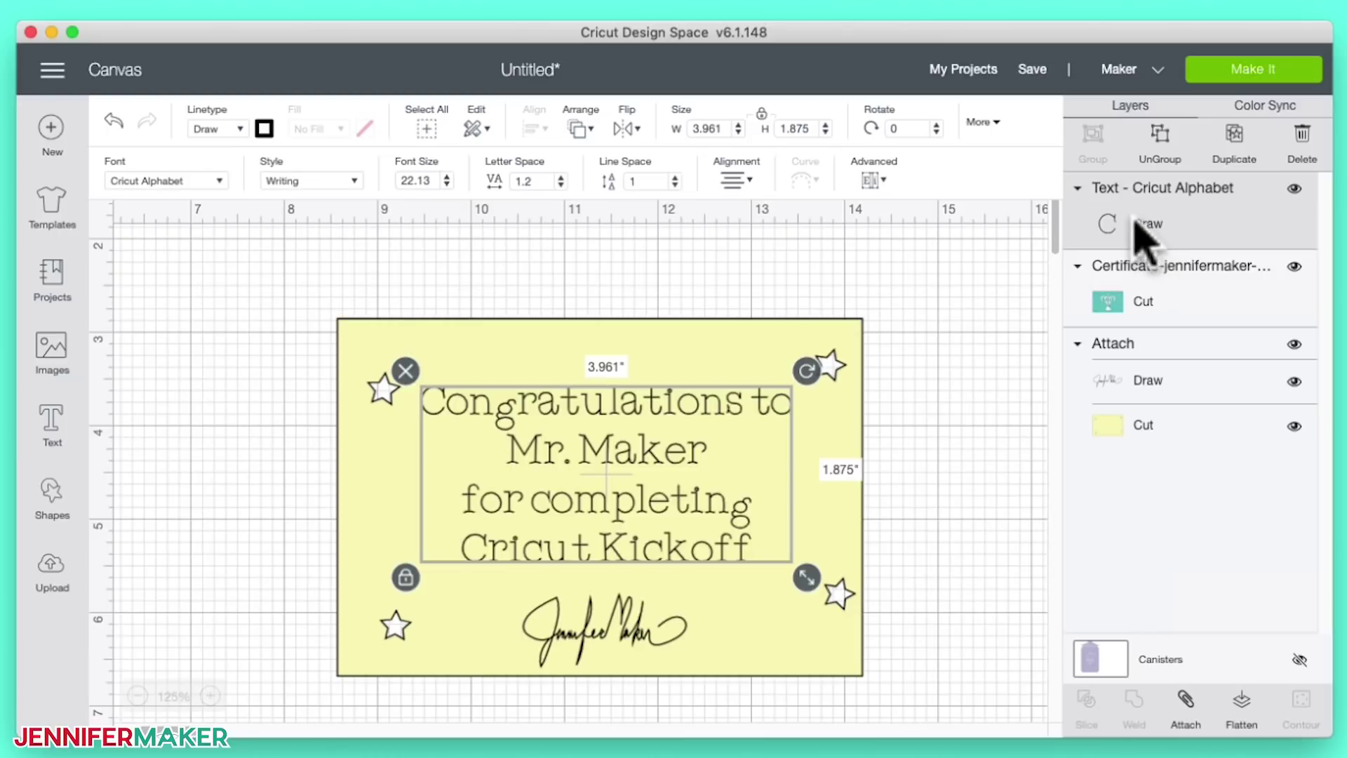
{"action": "left_click", "coordinate": [234, 132]}
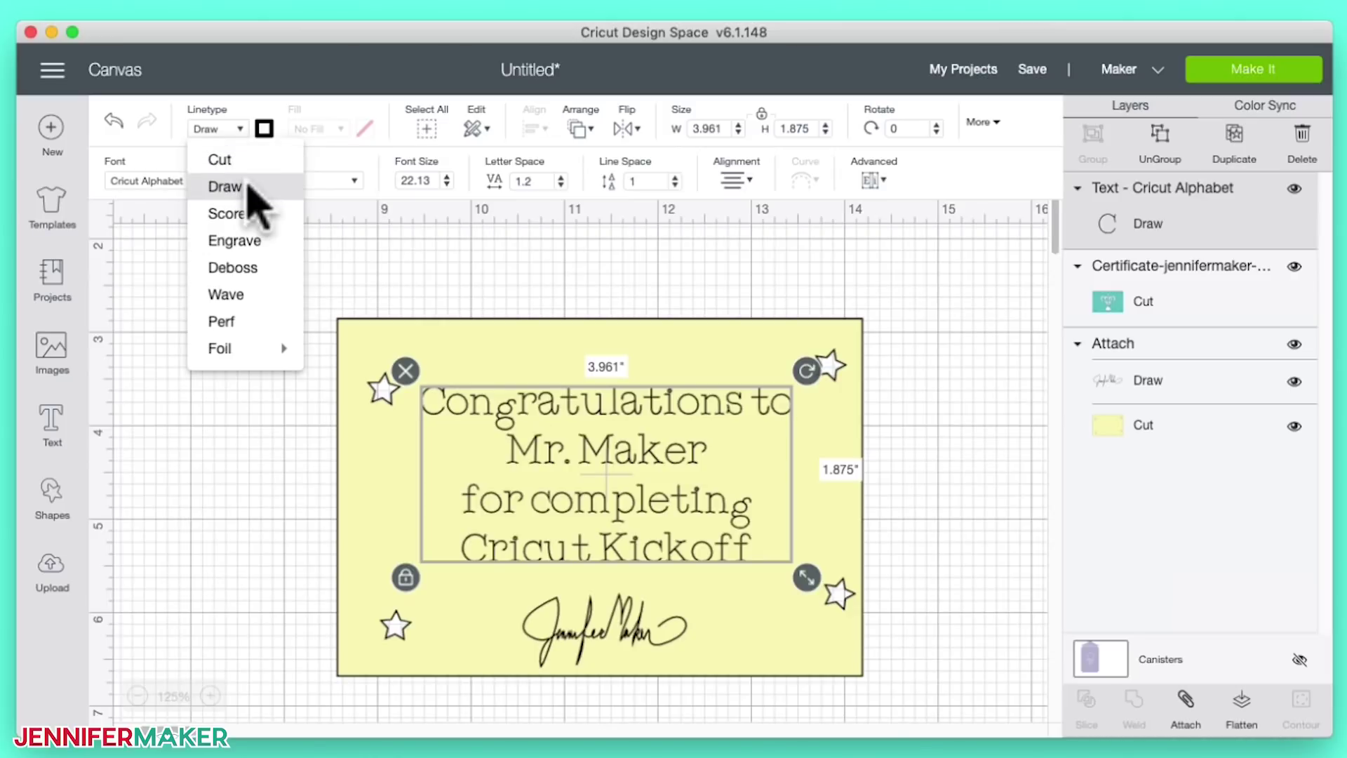
{"action": "left_click", "coordinate": [398, 285]}
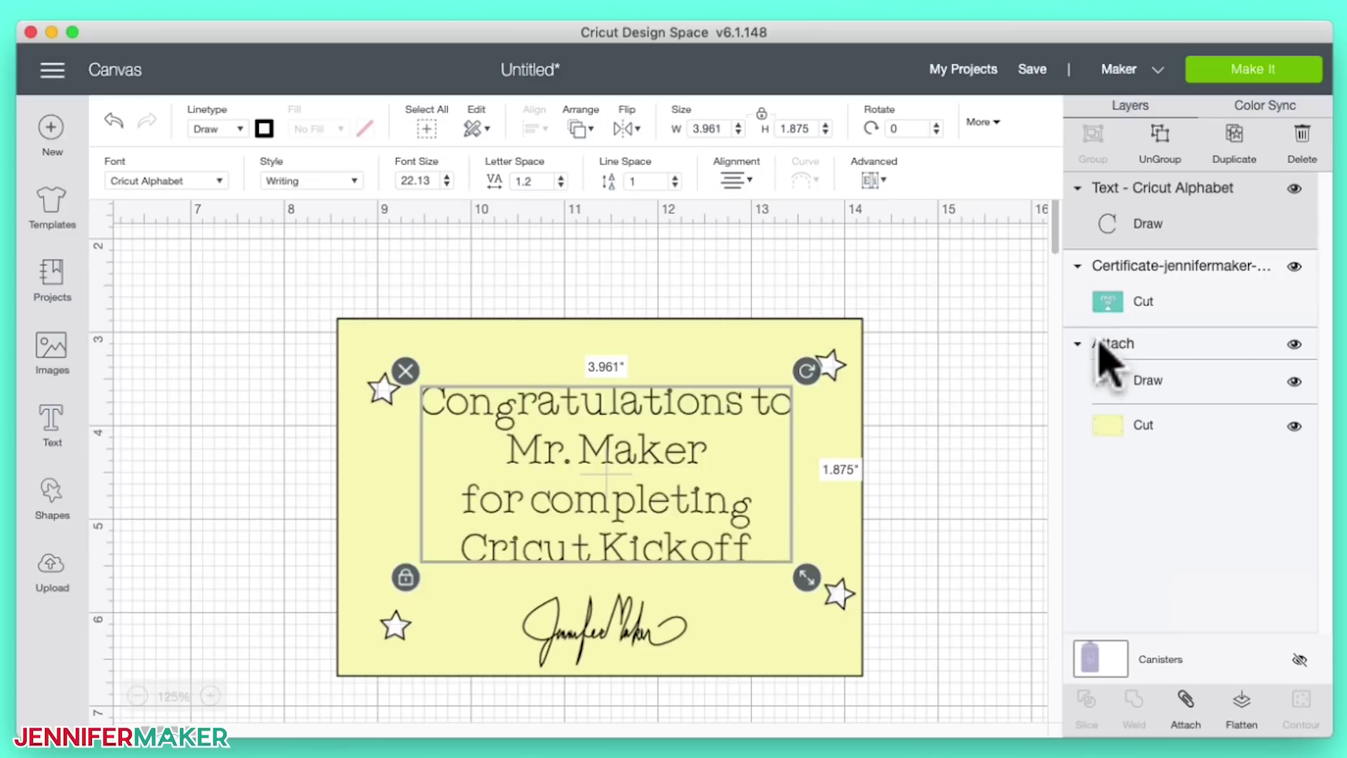
Step: Move the congratulations text off the yellow panel and back into place between the stars above the signature
{"action": "left_click_drag", "start_coordinate": [603, 466], "coordinate": [417, 526]}
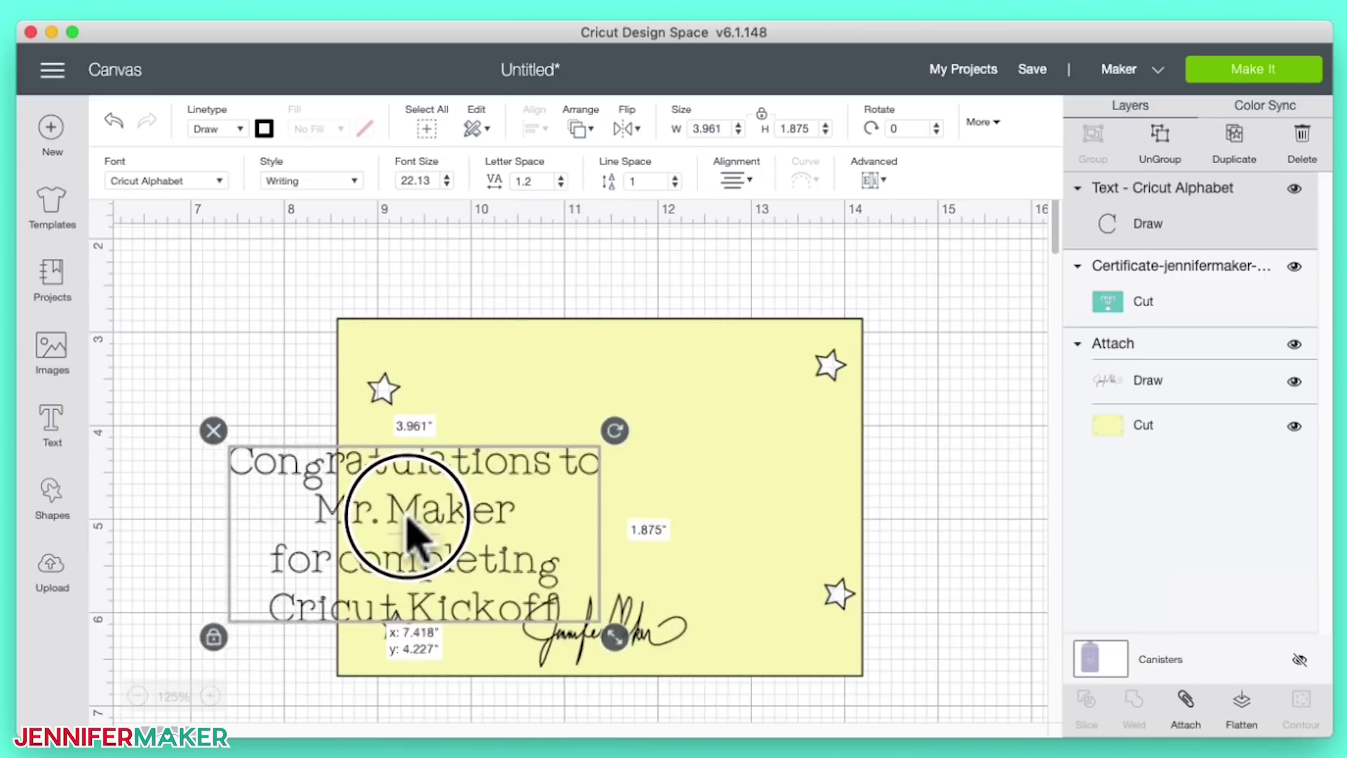
{"action": "scroll", "coordinate": [421, 535], "scroll_direction": "down", "scroll_amount": 5}
{"action": "left_click", "coordinate": [138, 696]}
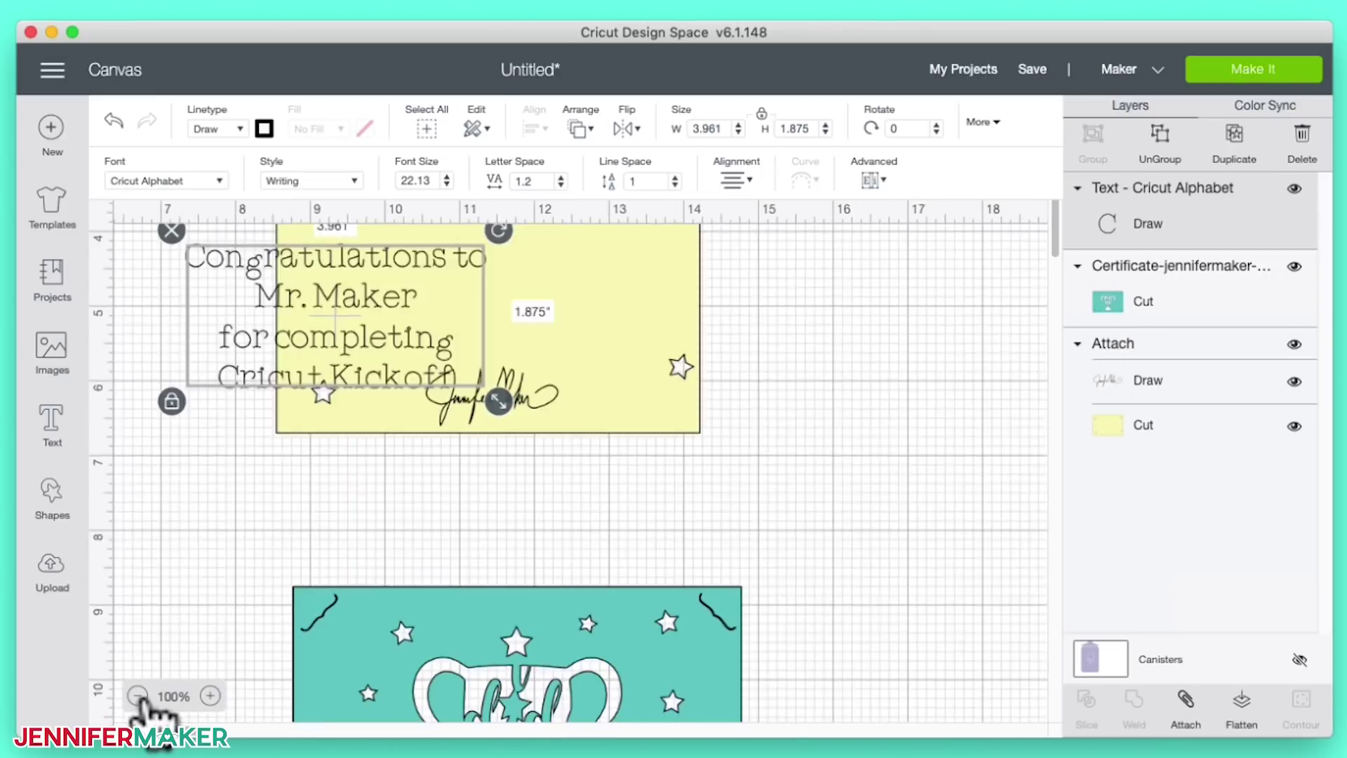
{"action": "left_click", "coordinate": [138, 696]}
{"action": "left_click_drag", "start_coordinate": [379, 340], "coordinate": [489, 300]}
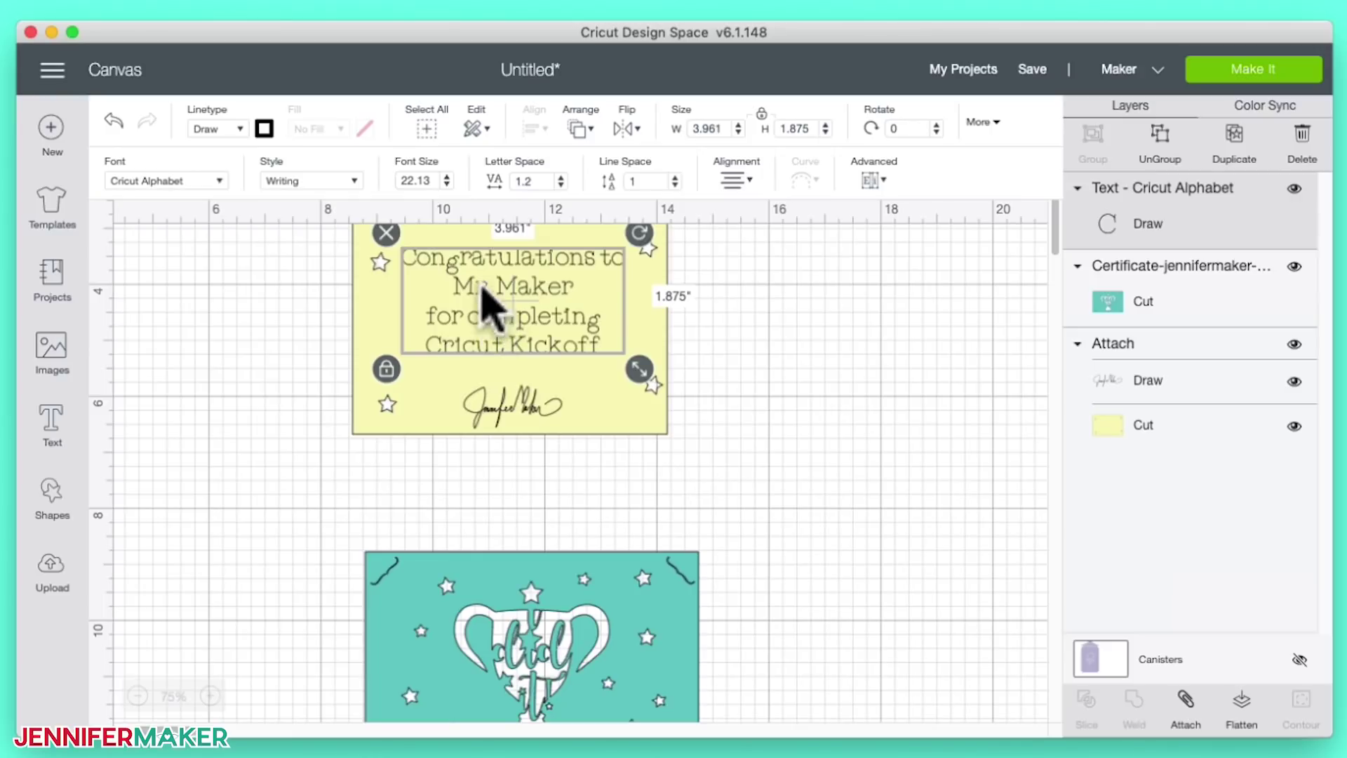
{"action": "scroll", "coordinate": [618, 421], "scroll_direction": "up", "scroll_amount": 3}
{"action": "left_click_drag", "start_coordinate": [586, 410], "coordinate": [912, 405]}
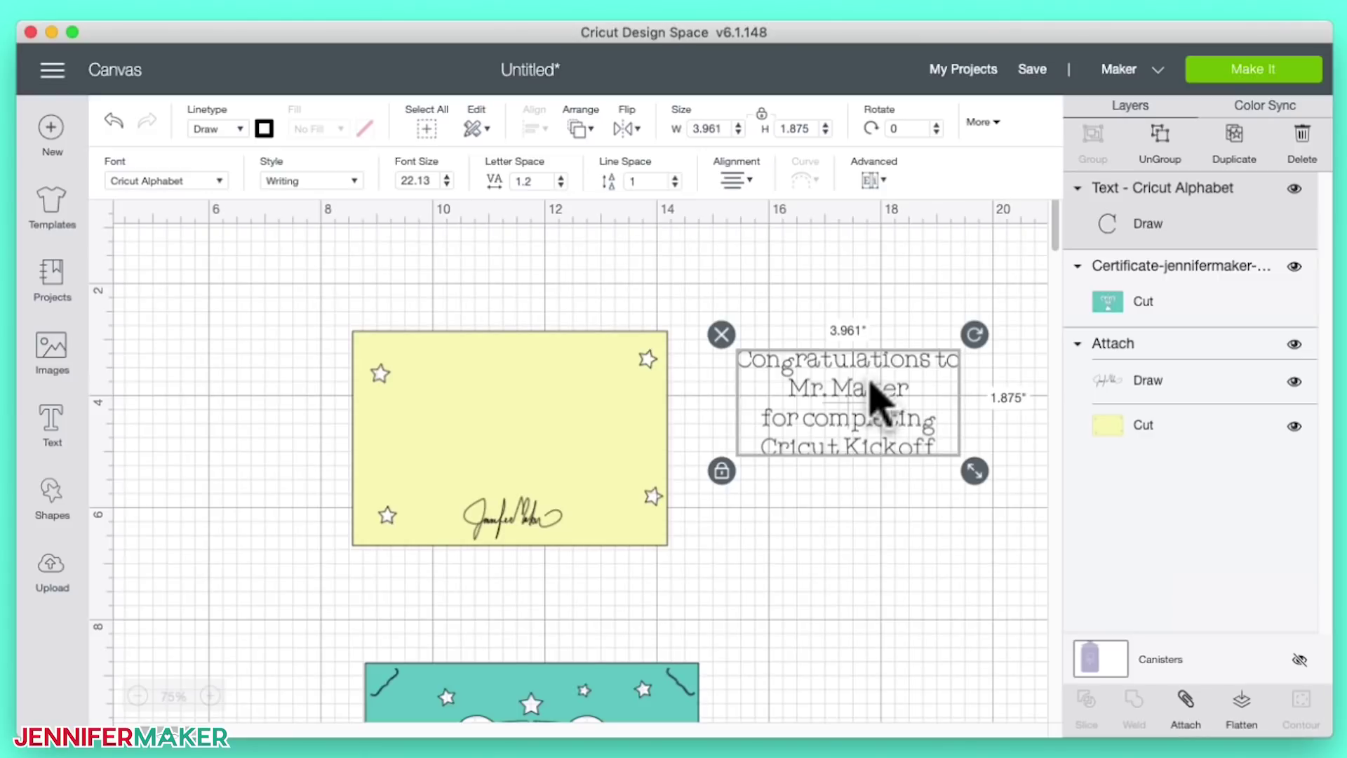
{"action": "left_click_drag", "start_coordinate": [861, 398], "coordinate": [532, 416]}
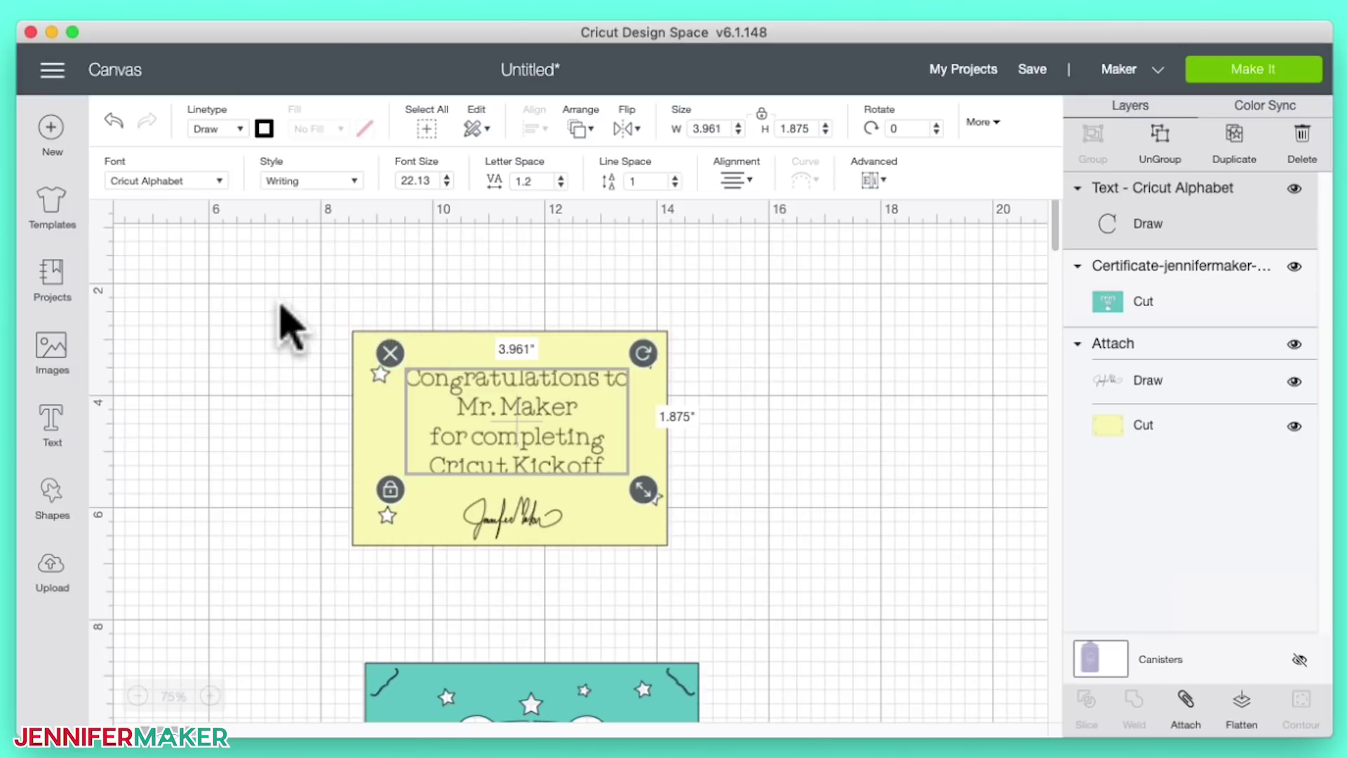
Step: Attach the congratulations text to the yellow signature panel and arrange the panel and the teal trophy certificate side by side near the canvas top
{"action": "left_click_drag", "start_coordinate": [295, 285], "coordinate": [759, 593]}
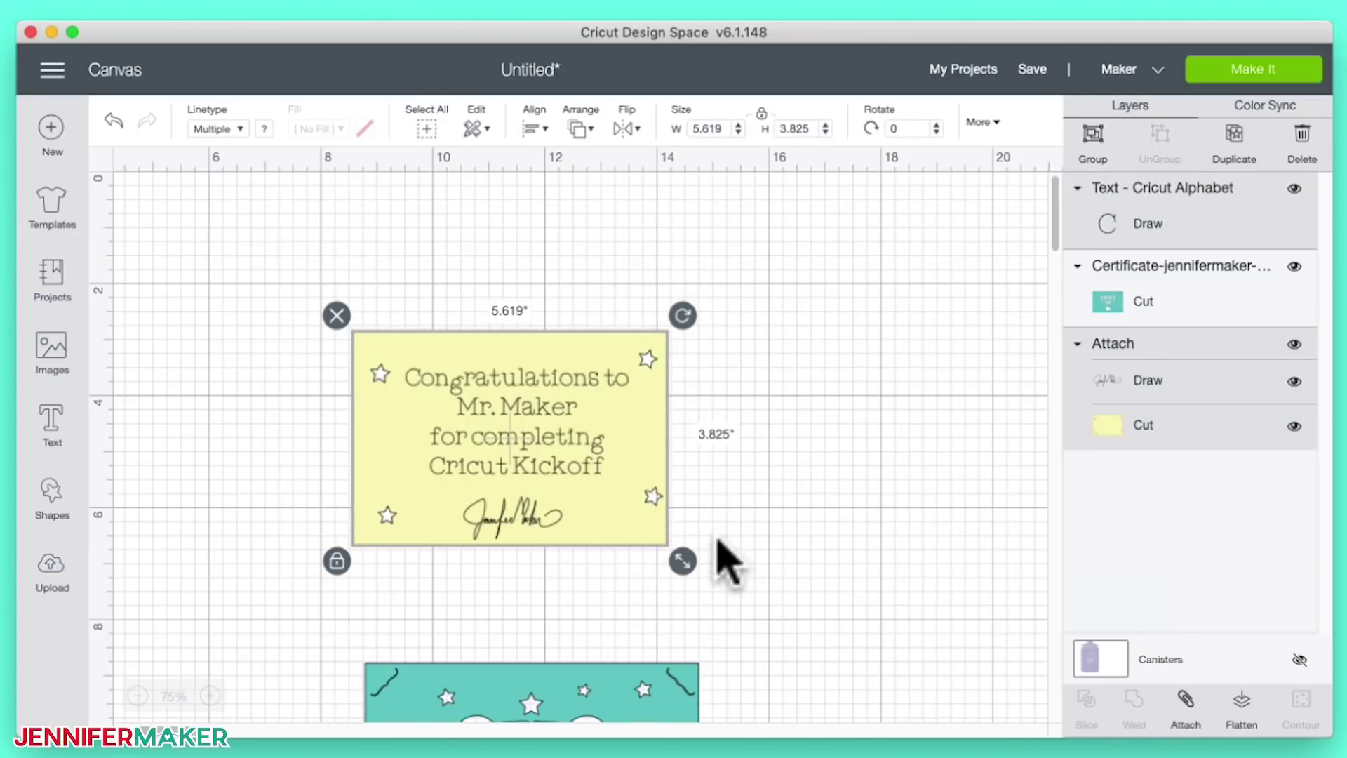
{"action": "left_click", "coordinate": [1187, 717]}
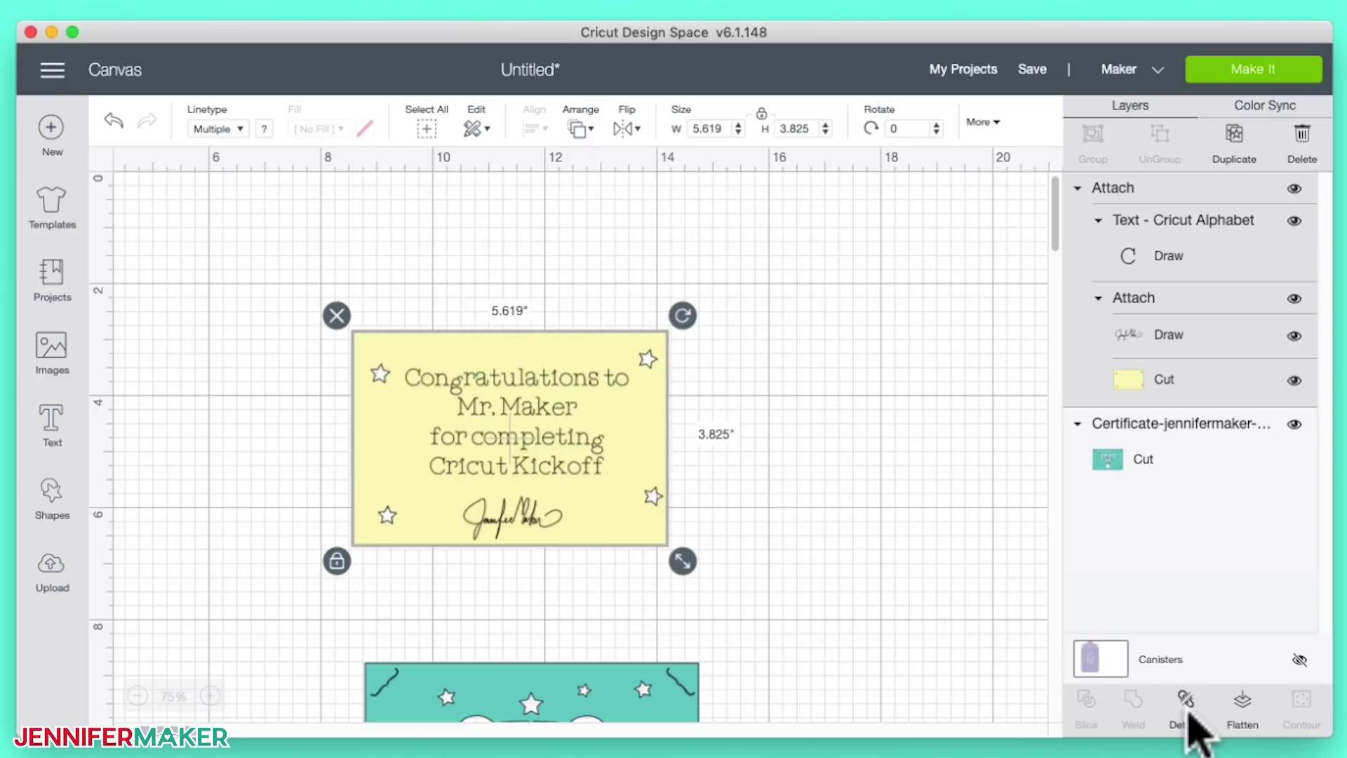
{"action": "left_click_drag", "start_coordinate": [556, 337], "coordinate": [352, 350]}
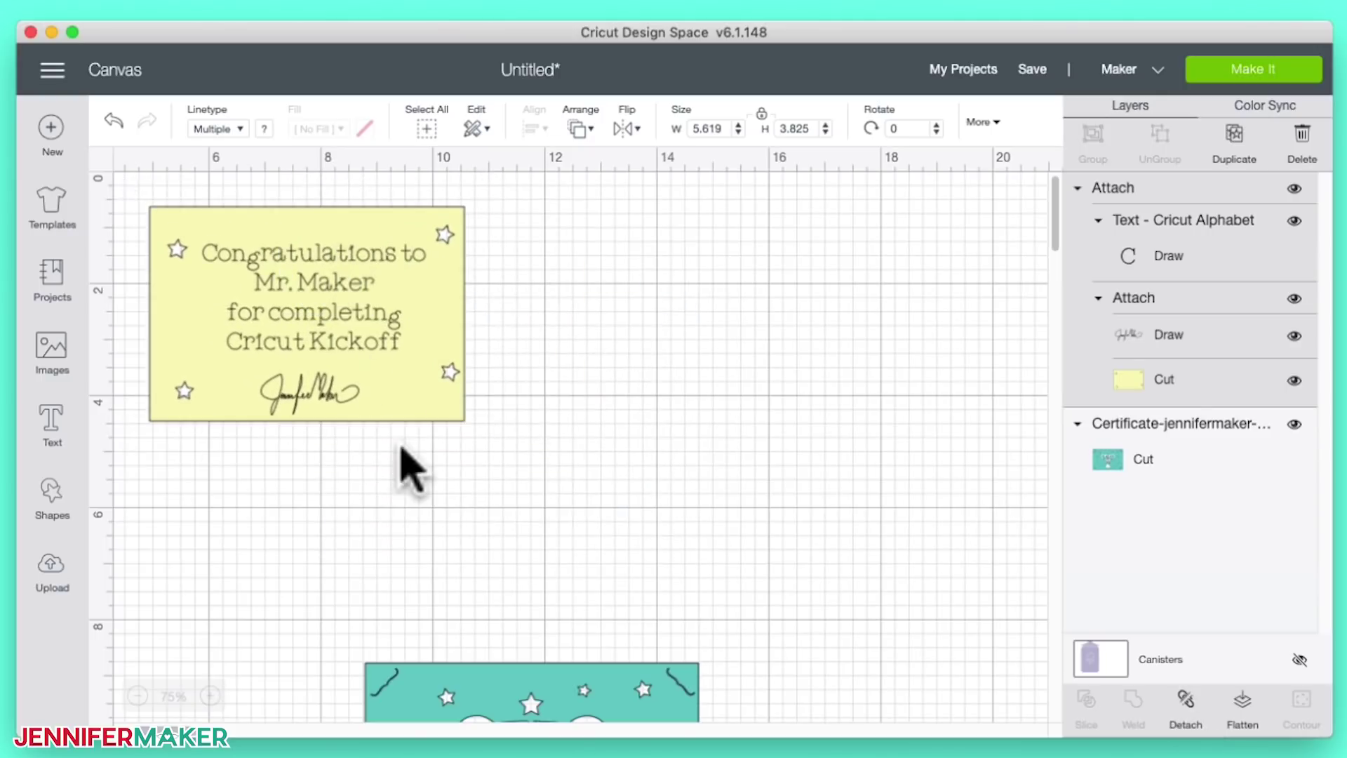
{"action": "left_click_drag", "start_coordinate": [505, 697], "coordinate": [658, 215]}
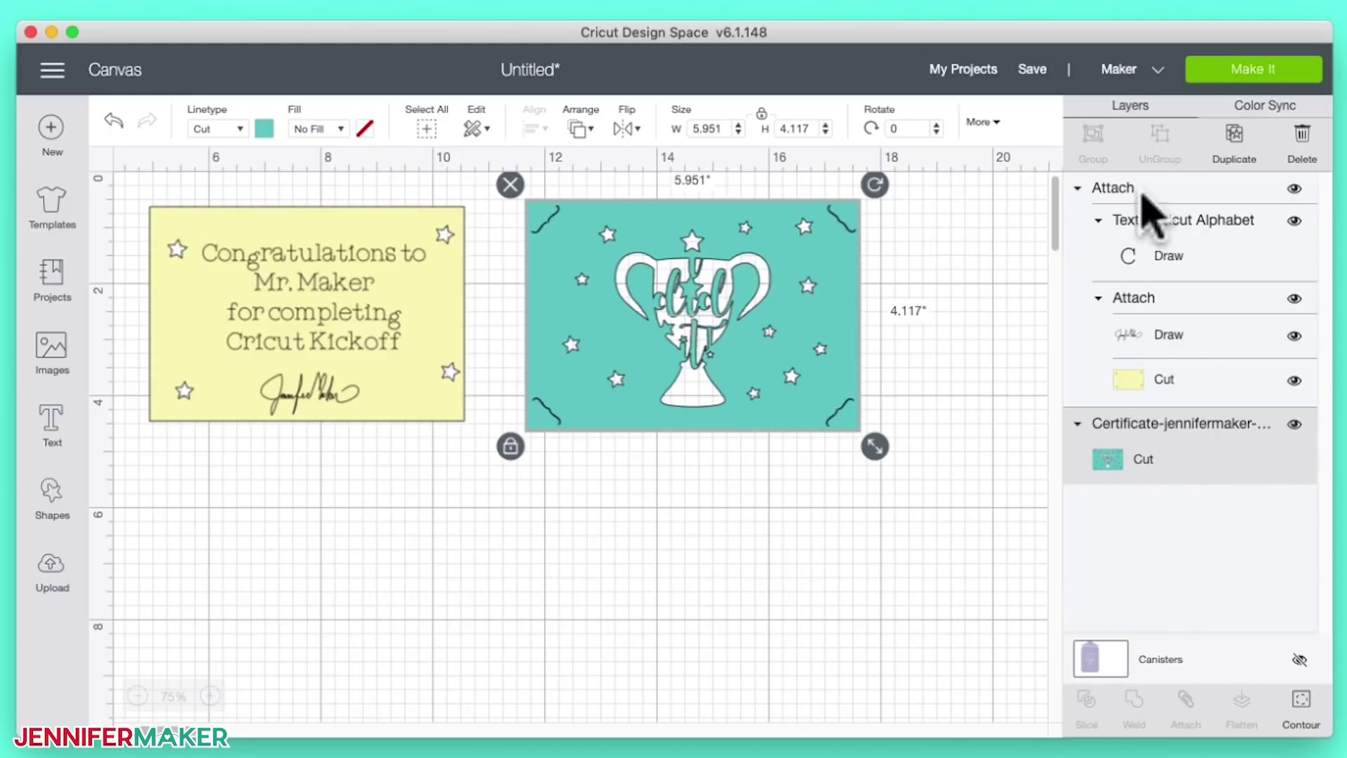
{"action": "left_click", "coordinate": [452, 312]}
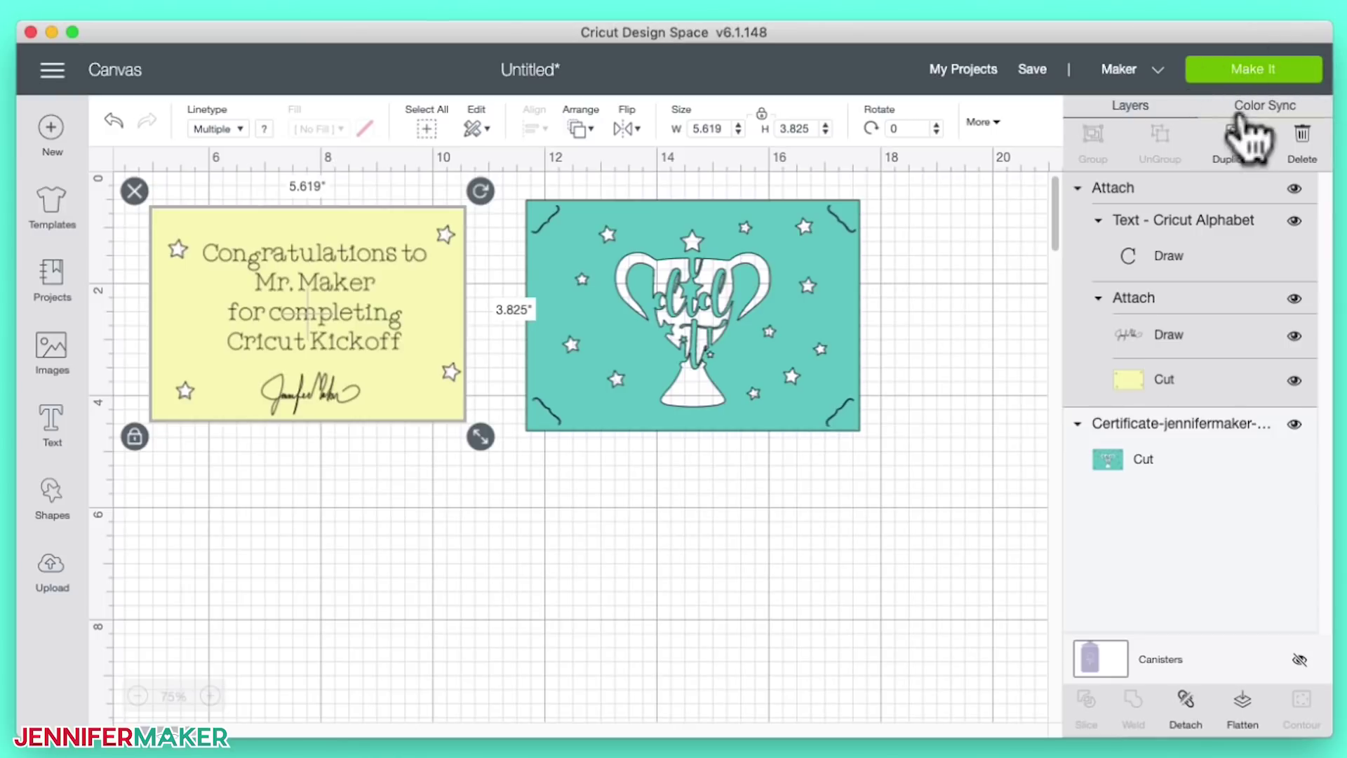
Step: Send the project to mat preparation and review the yellow draw-and-cut mat and the teal cut mat
{"action": "left_click", "coordinate": [1281, 72]}
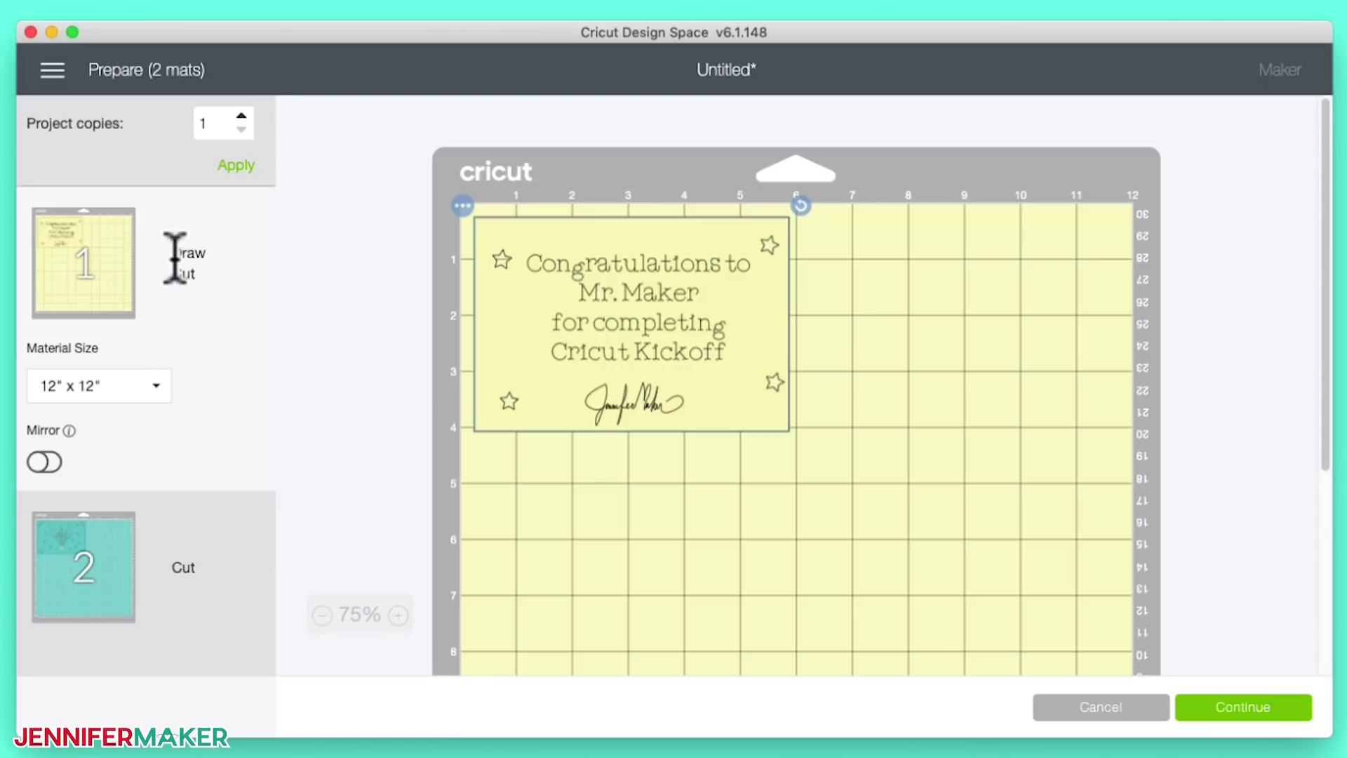
{"action": "left_click", "coordinate": [88, 569]}
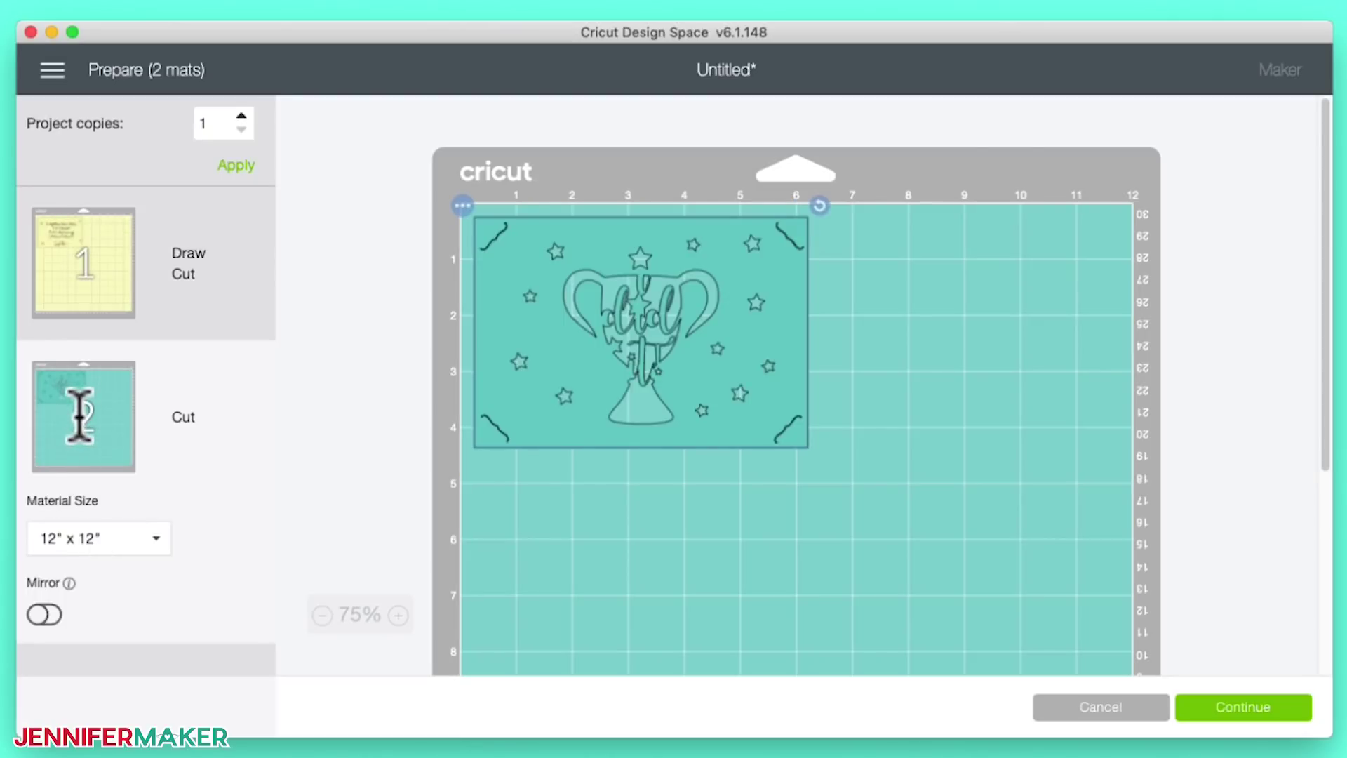
{"action": "left_click", "coordinate": [86, 288]}
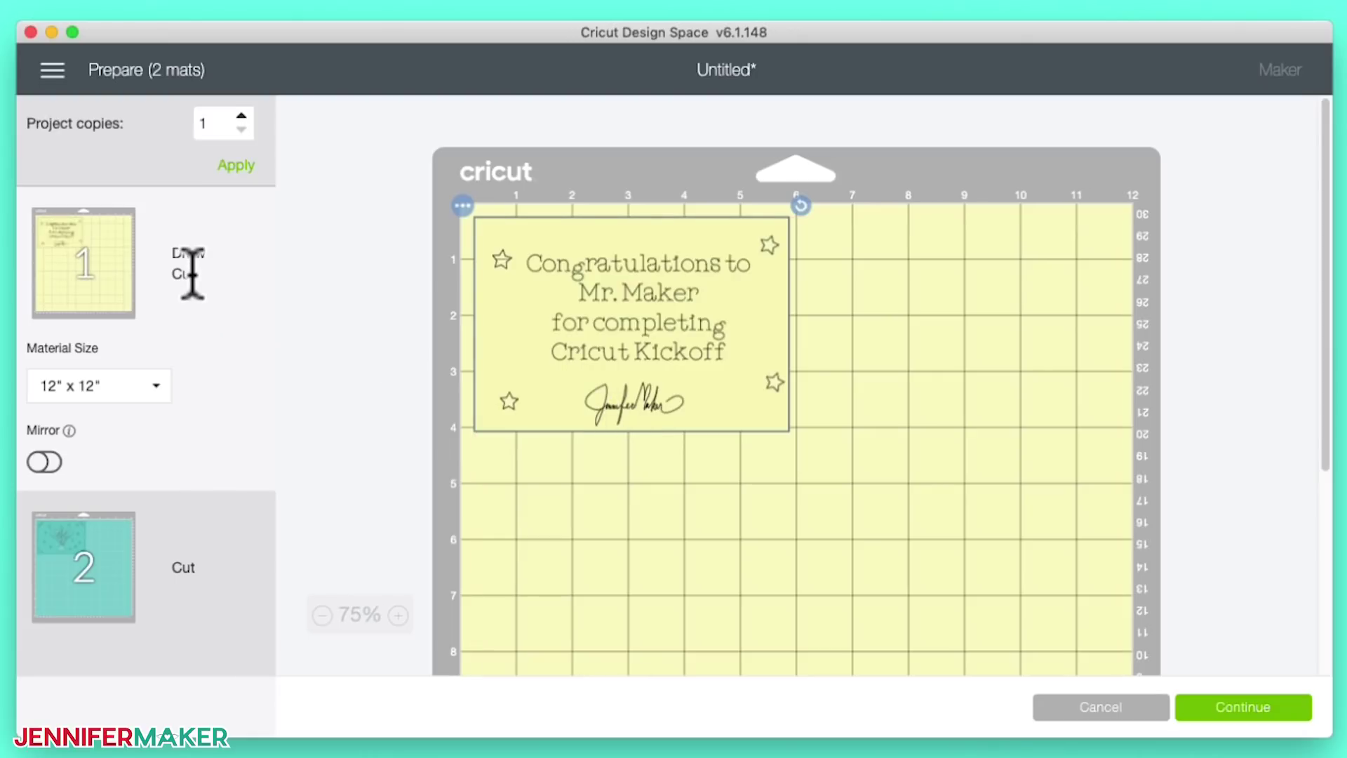
{"action": "left_click", "coordinate": [84, 551]}
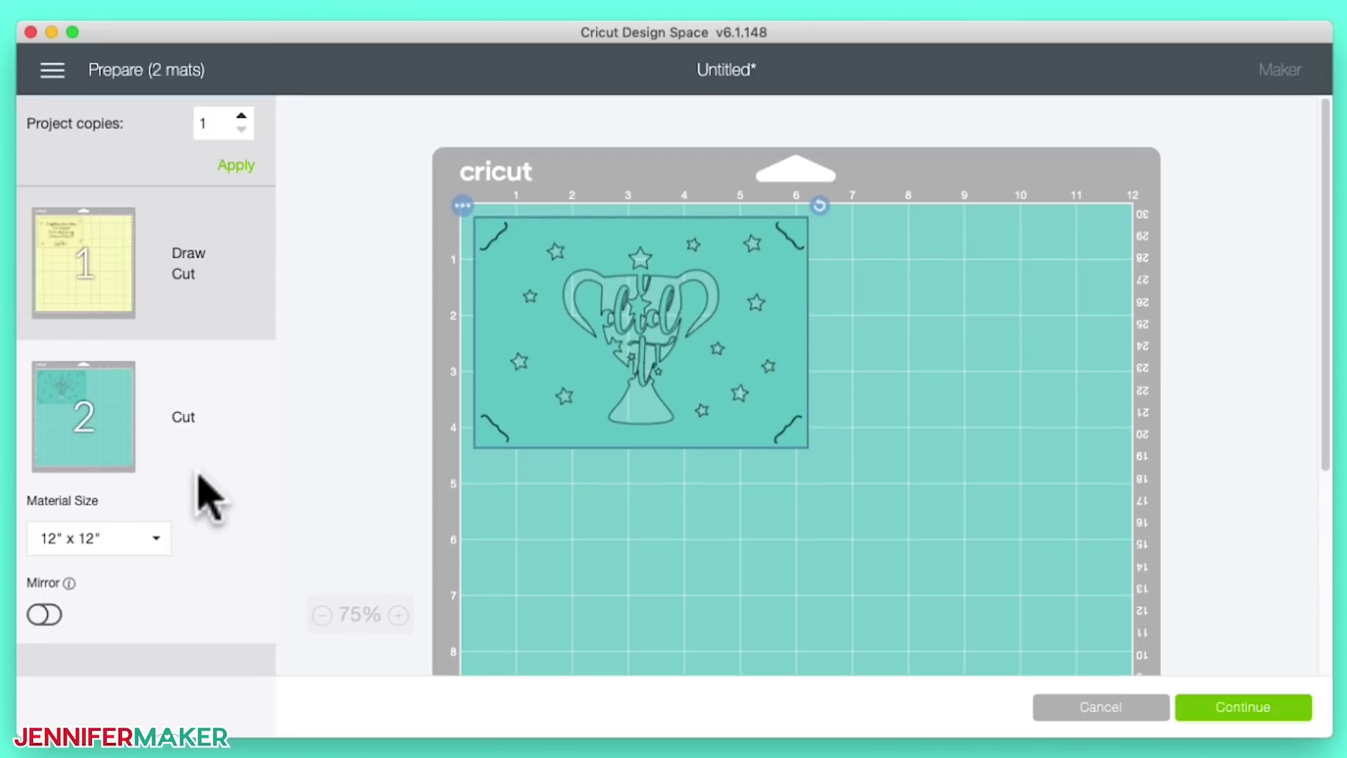
Step: Review the available material sizes for the teal mat, keeping 12" x 12"
{"action": "left_click", "coordinate": [149, 544]}
{"action": "scroll", "coordinate": [225, 586], "scroll_direction": "down", "scroll_amount": 5}
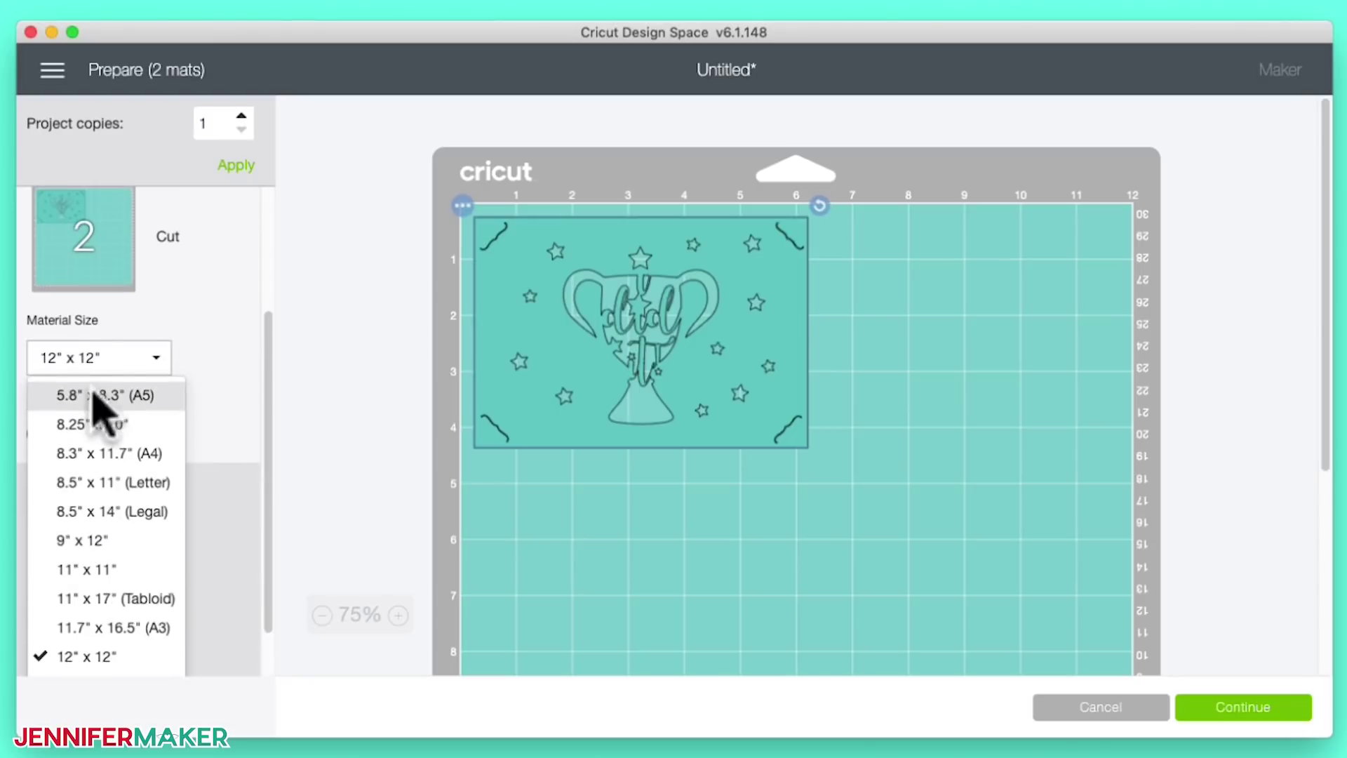
{"action": "scroll", "coordinate": [112, 603], "scroll_direction": "down", "scroll_amount": 2}
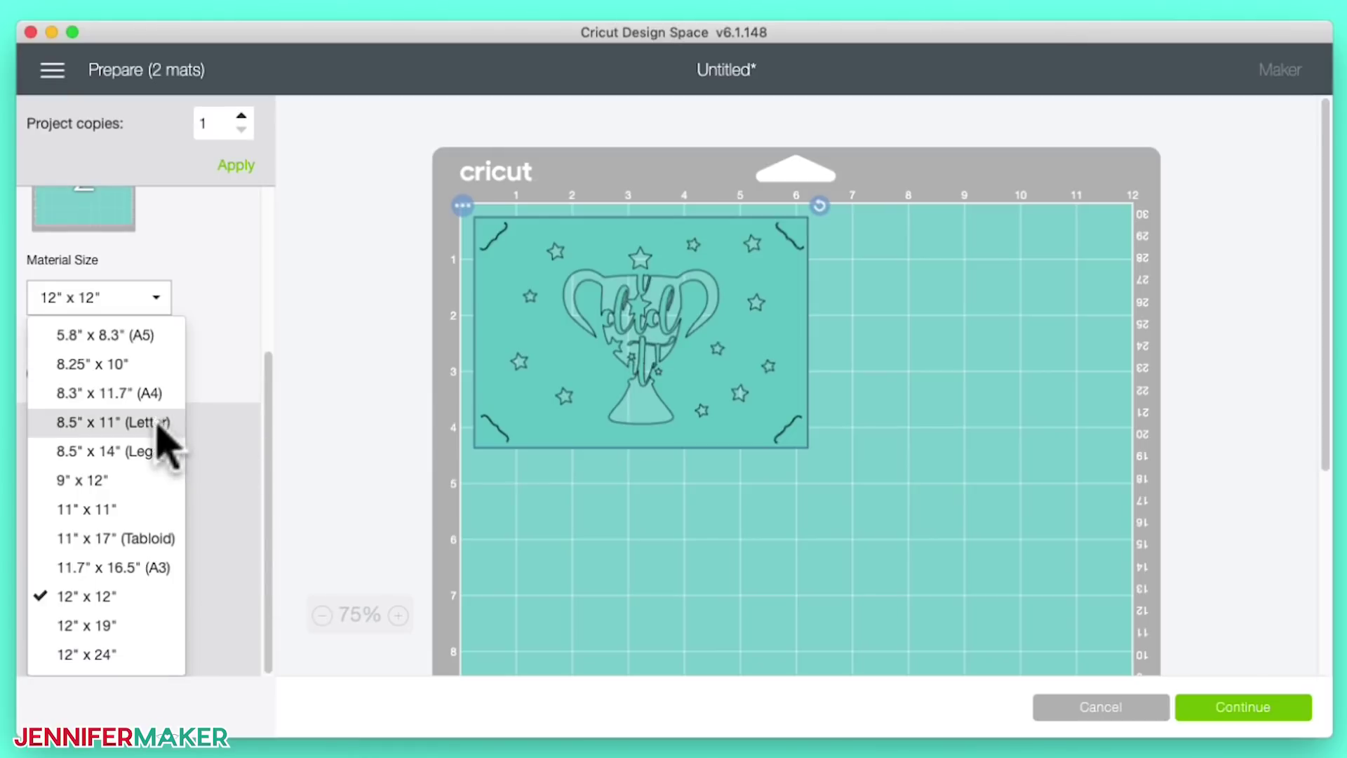
{"action": "scroll", "coordinate": [155, 446], "scroll_direction": "up", "scroll_amount": 8}
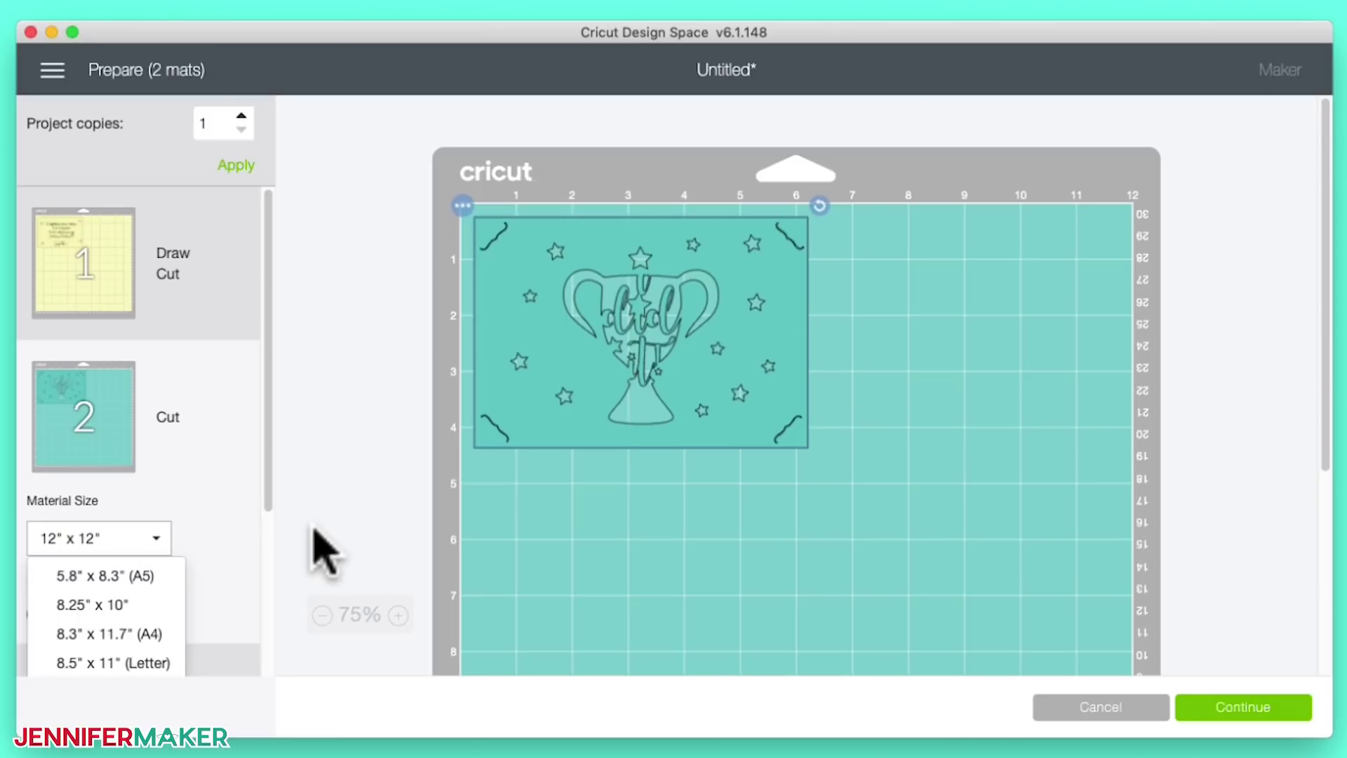
{"action": "left_click", "coordinate": [337, 551]}
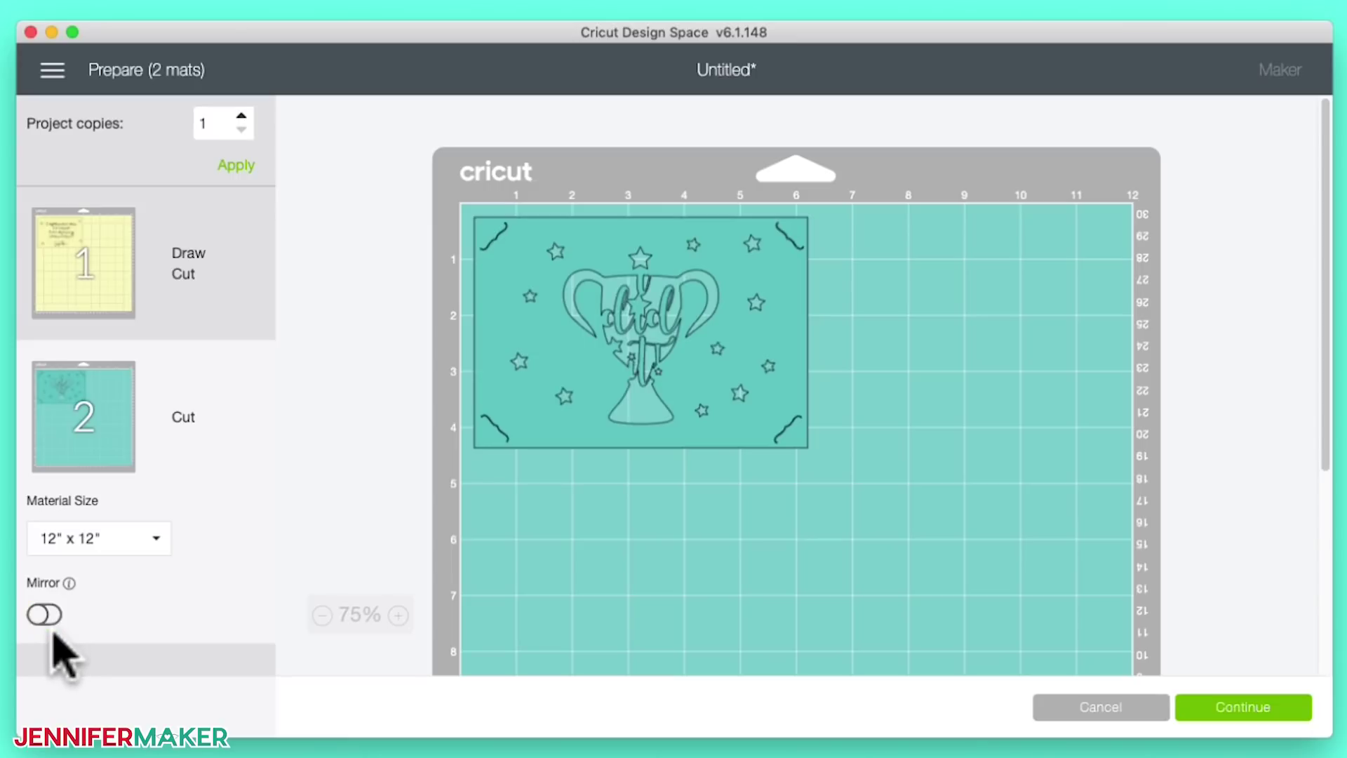
{"action": "scroll", "coordinate": [875, 442], "scroll_direction": "down", "scroll_amount": 2}
{"action": "scroll", "coordinate": [877, 446], "scroll_direction": "up", "scroll_amount": 2}
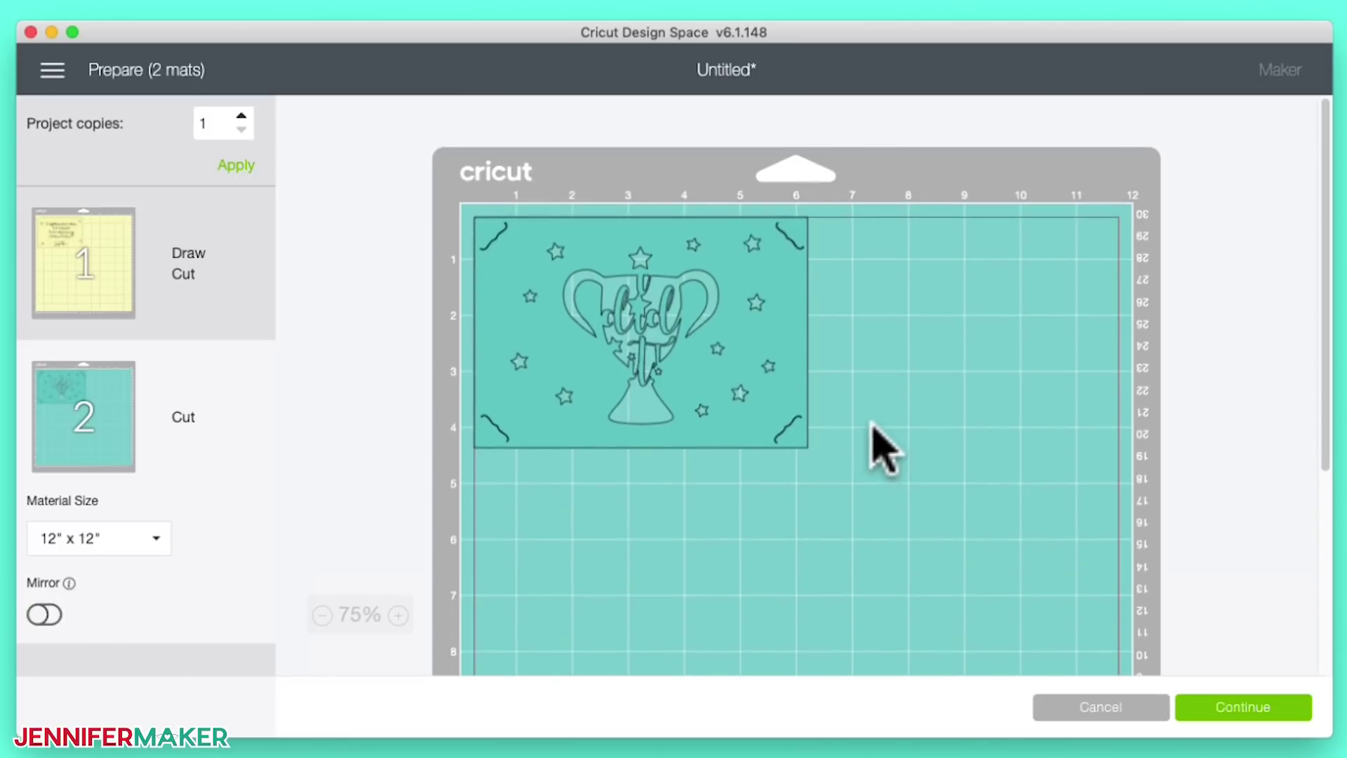
Step: Try 2 and 4 project copies on the mats, applying each, and return to 1 copy
{"action": "left_click", "coordinate": [235, 293]}
{"action": "left_click", "coordinate": [242, 117]}
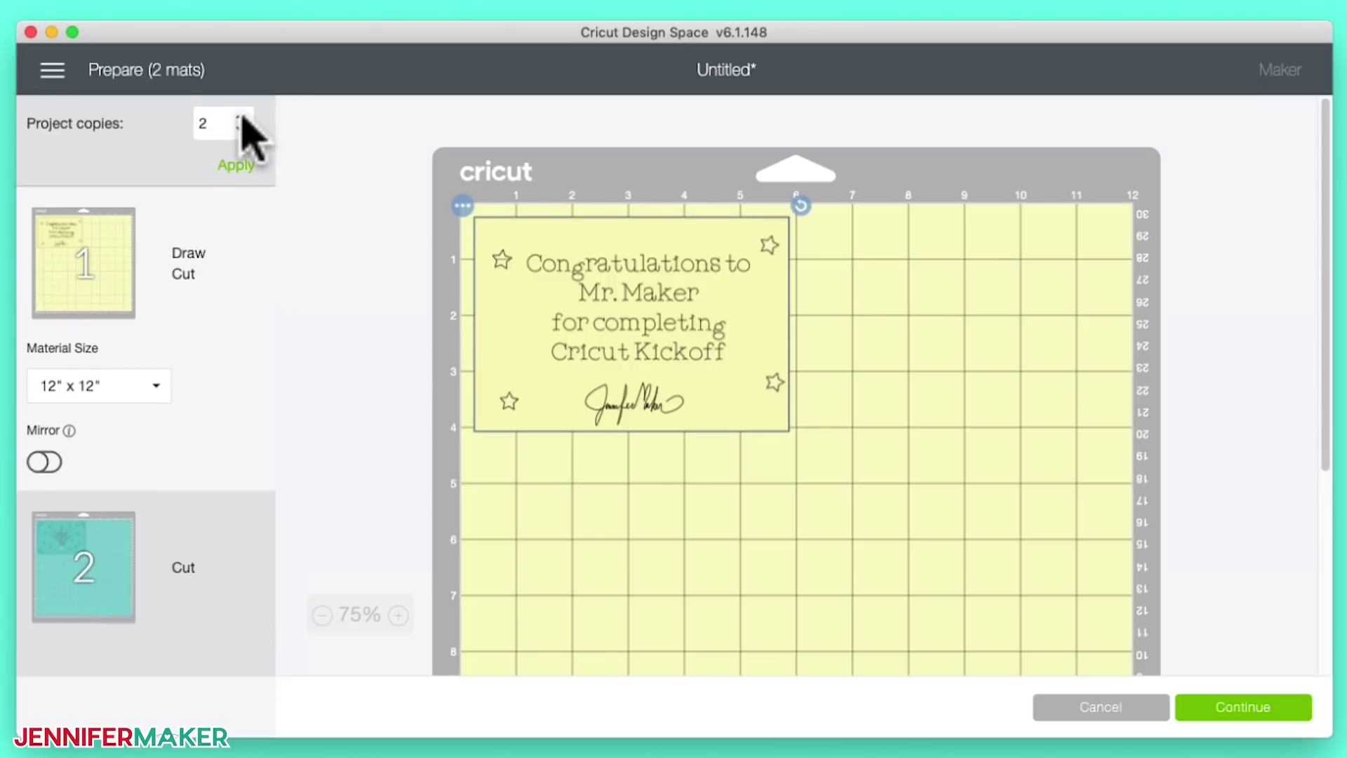
{"action": "left_click", "coordinate": [235, 165]}
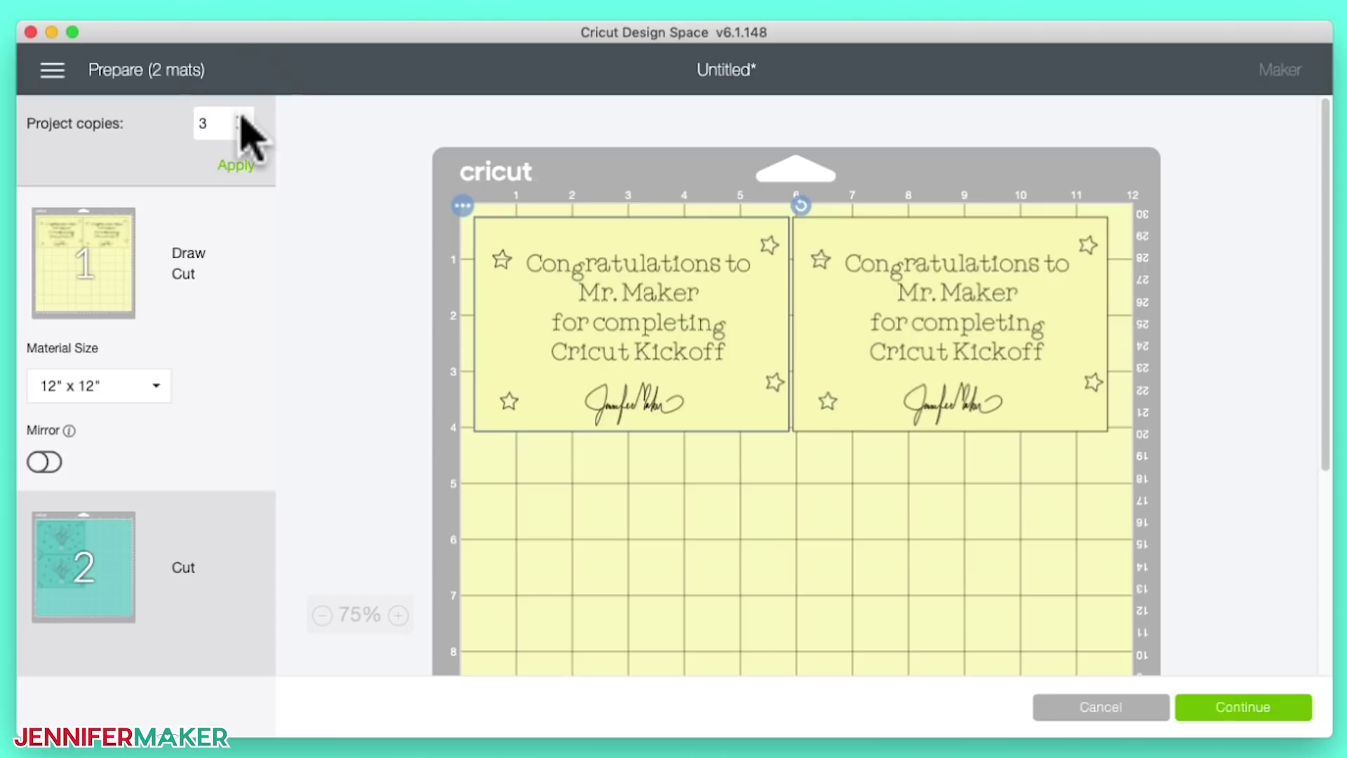
{"action": "left_click", "coordinate": [241, 117]}
{"action": "left_click", "coordinate": [235, 167]}
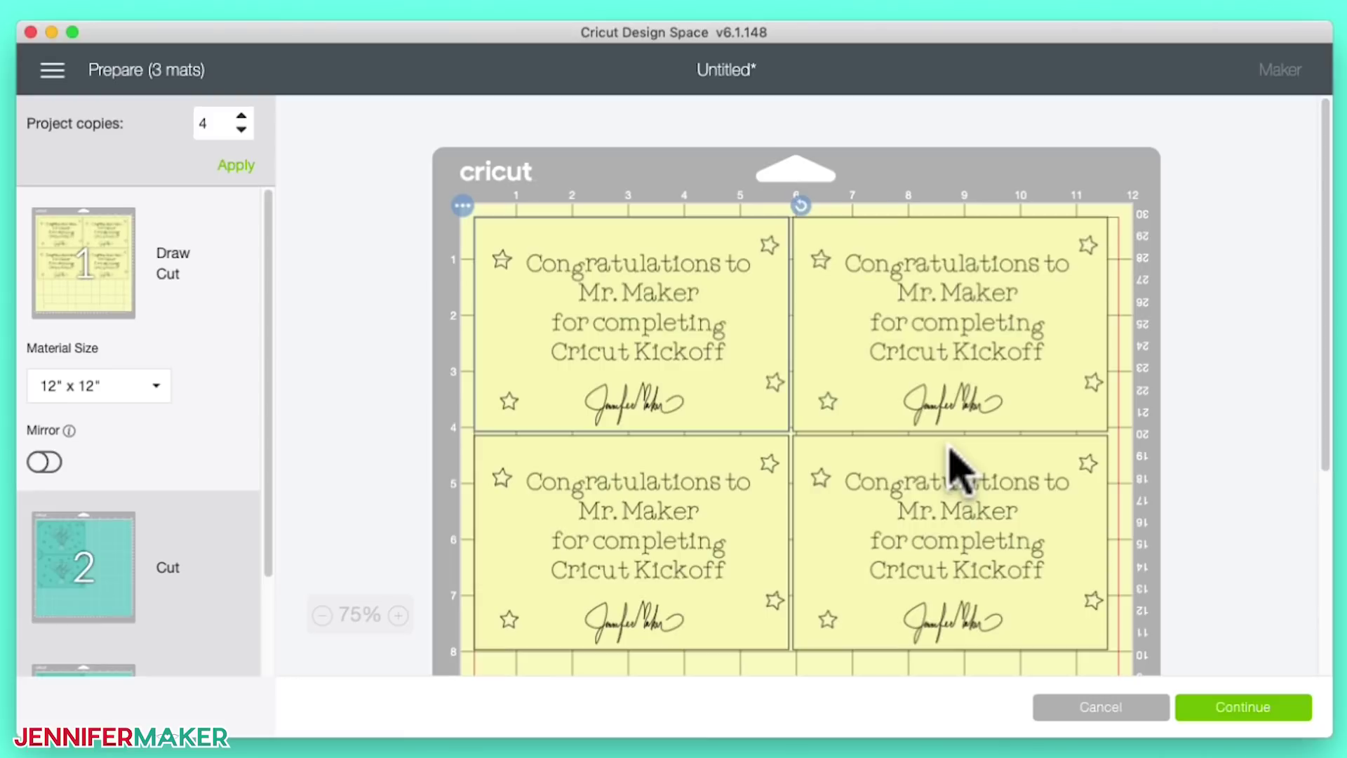
{"action": "left_click", "coordinate": [225, 168]}
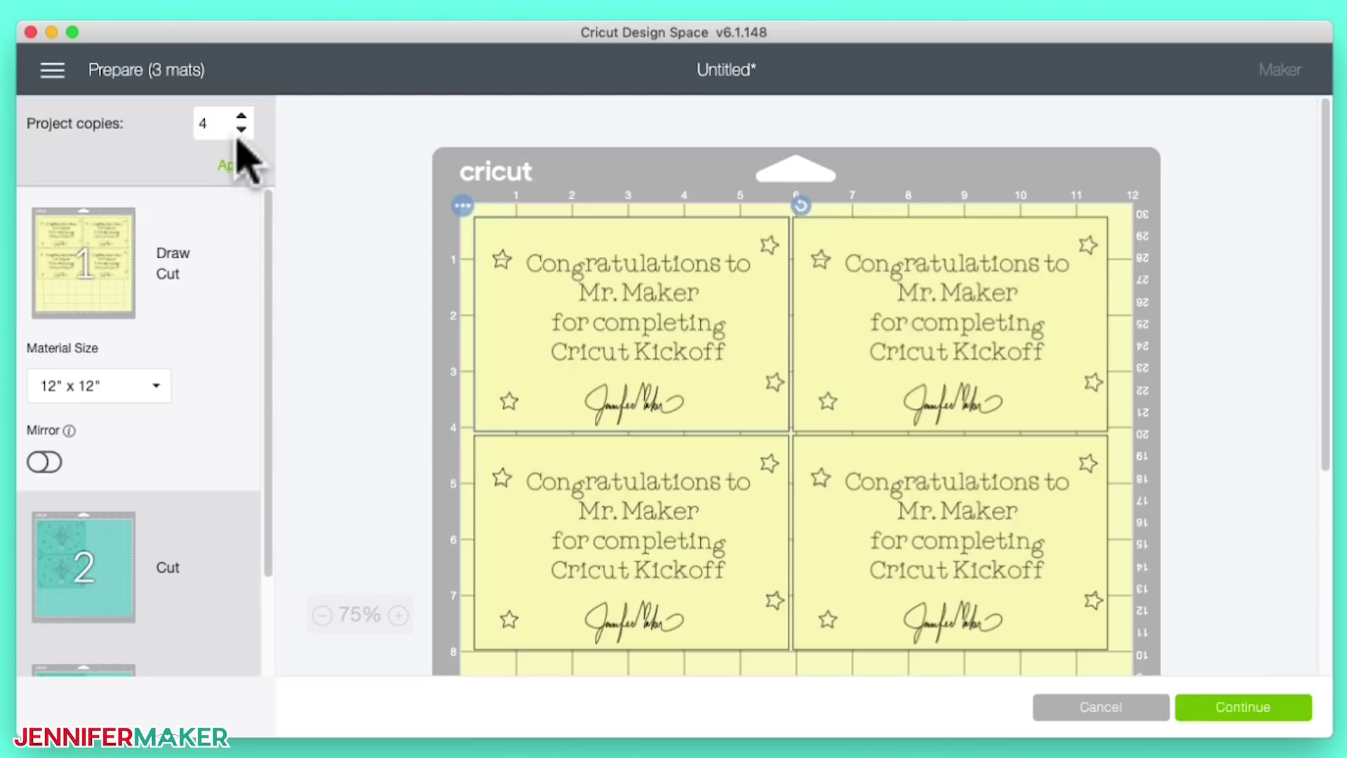
{"action": "left_click", "coordinate": [239, 116]}
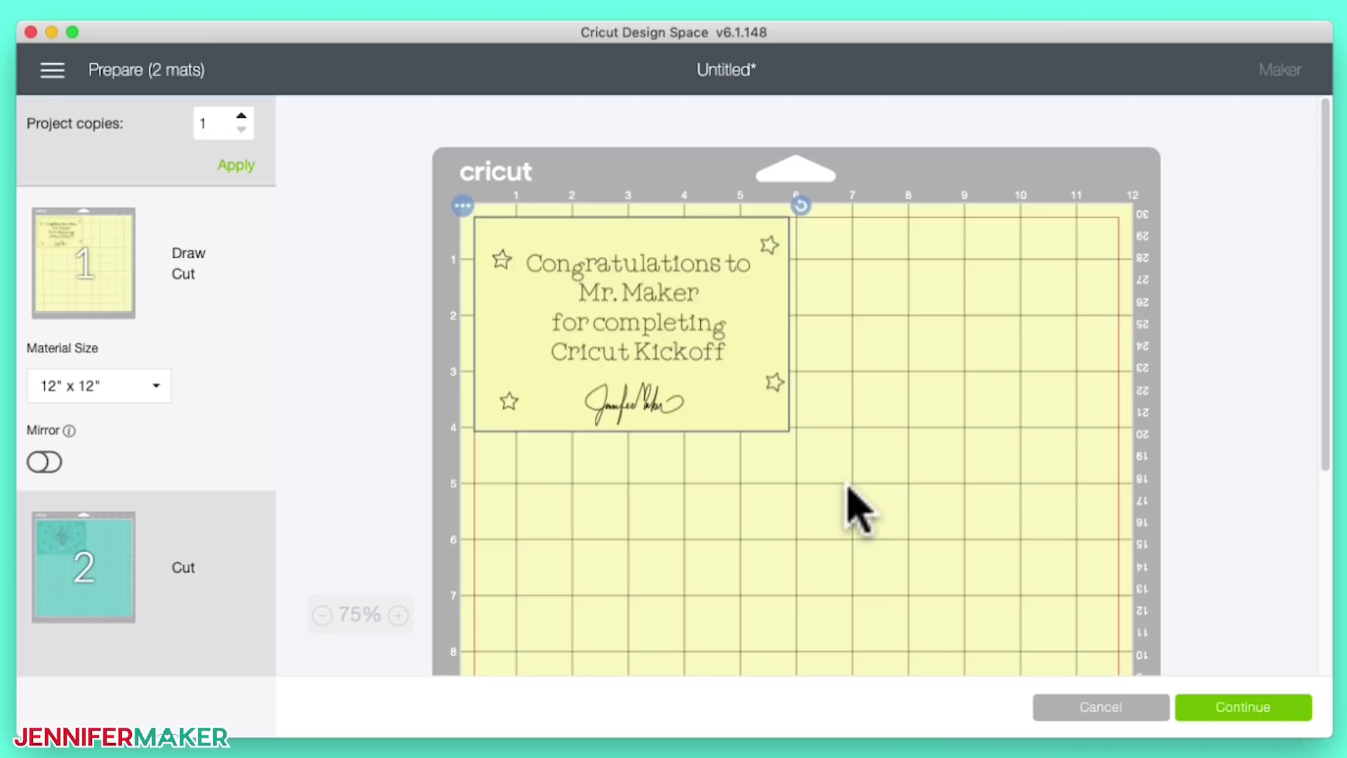
Step: Move the yellow panel to the mat's upper-right corner and middle, and return it to the upper-left corner
{"action": "left_click", "coordinate": [646, 327]}
{"action": "left_click_drag", "start_coordinate": [647, 327], "coordinate": [1084, 317]}
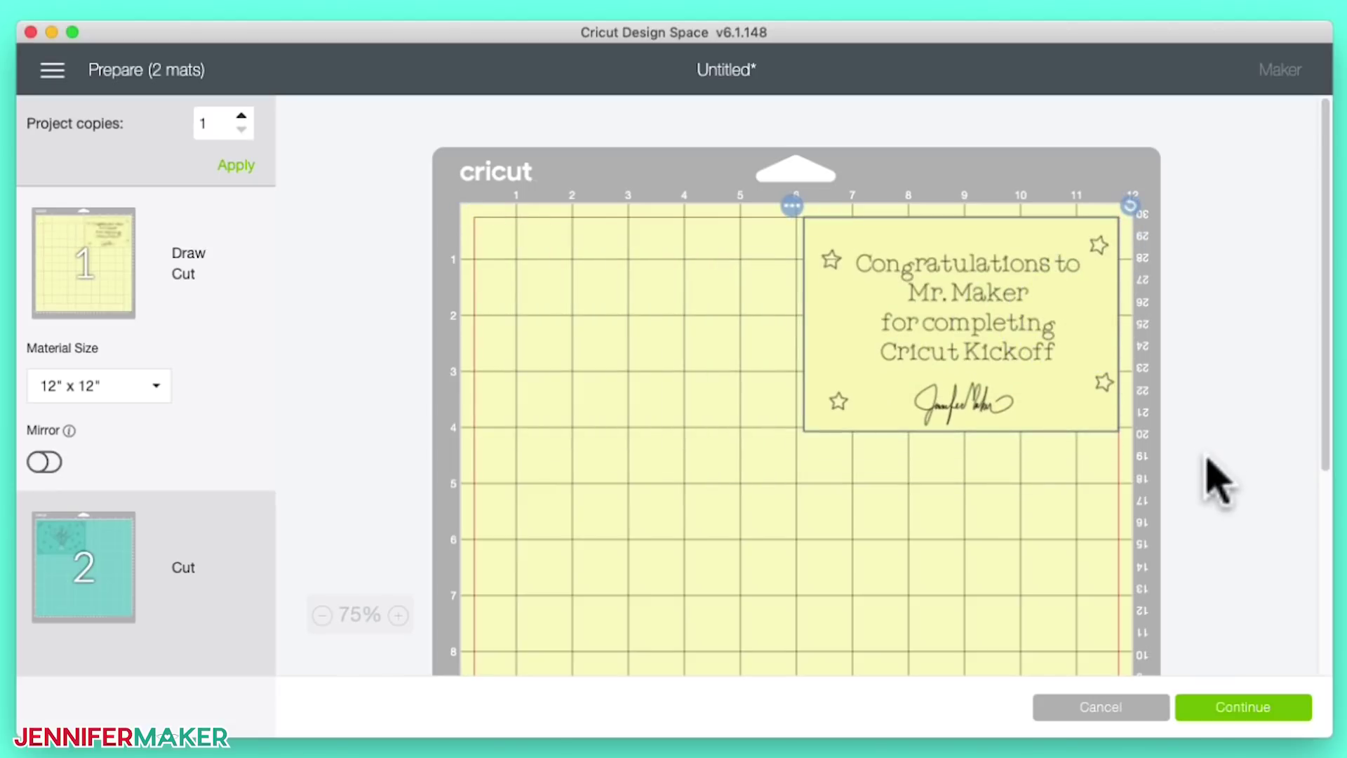
{"action": "scroll", "coordinate": [1197, 491], "scroll_direction": "down", "scroll_amount": 2}
{"action": "left_click_drag", "start_coordinate": [1001, 285], "coordinate": [798, 414]}
{"action": "scroll", "coordinate": [805, 451], "scroll_direction": "down", "scroll_amount": 6}
{"action": "scroll", "coordinate": [810, 407], "scroll_direction": "up", "scroll_amount": 8}
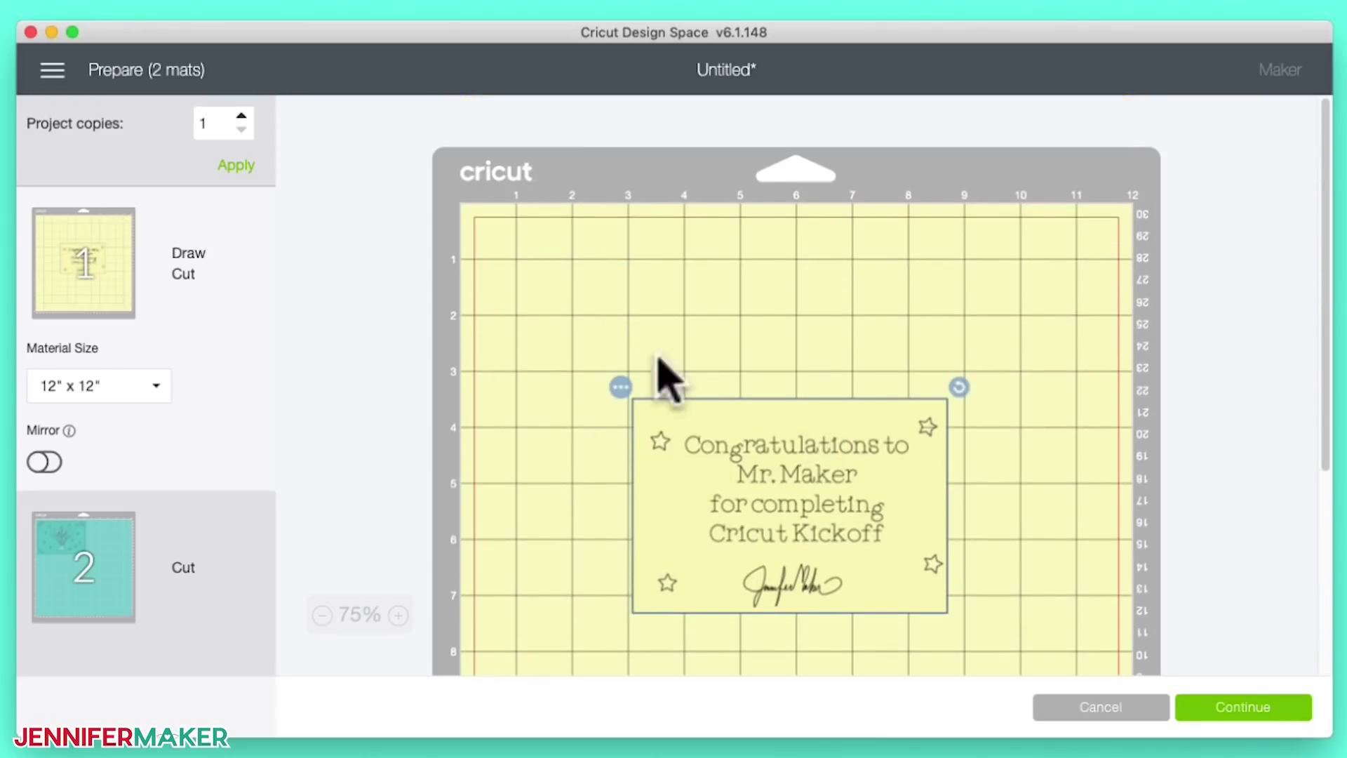
{"action": "mouse_move", "coordinate": [719, 449]}
{"action": "left_mouse_down"}
{"action": "mouse_move", "coordinate": [902, 376]}
{"action": "mouse_move", "coordinate": [992, 246]}
{"action": "left_mouse_up"}
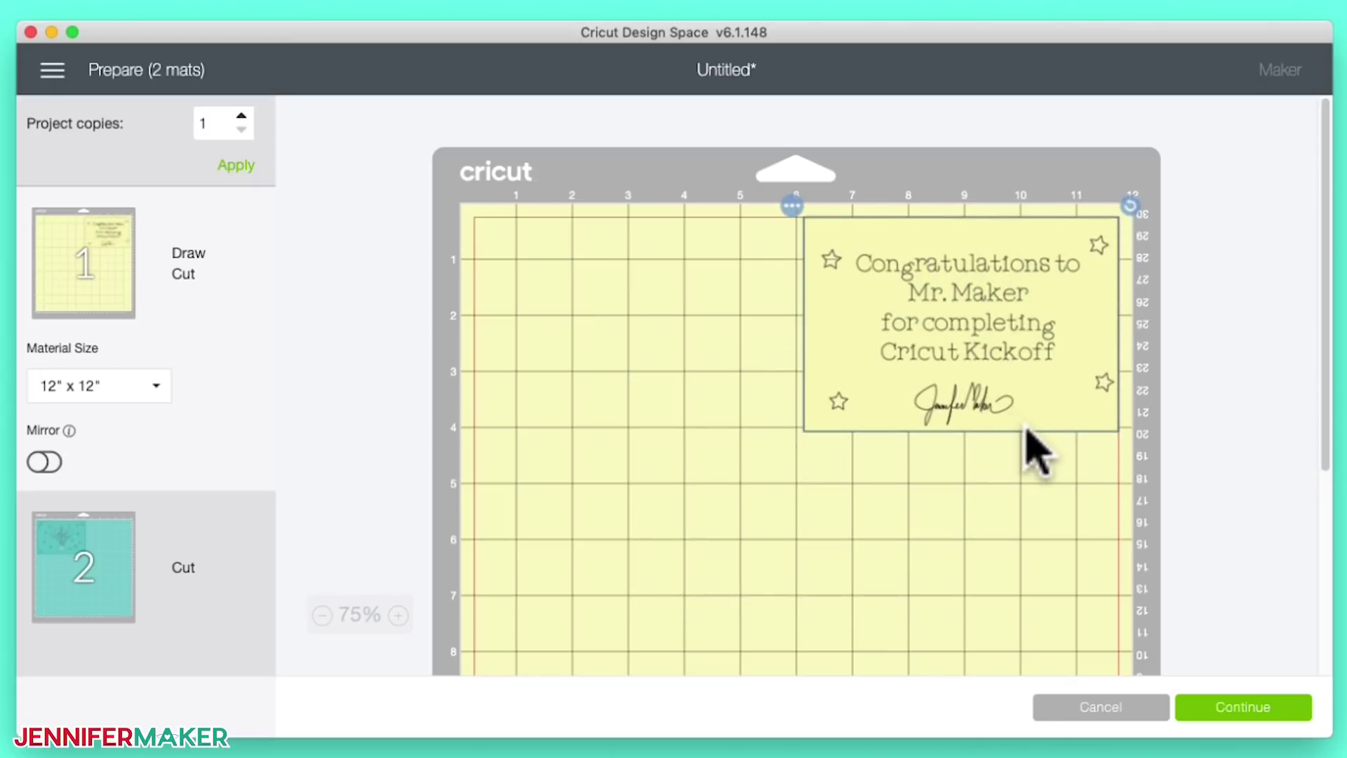
{"action": "left_click_drag", "start_coordinate": [987, 361], "coordinate": [606, 312]}
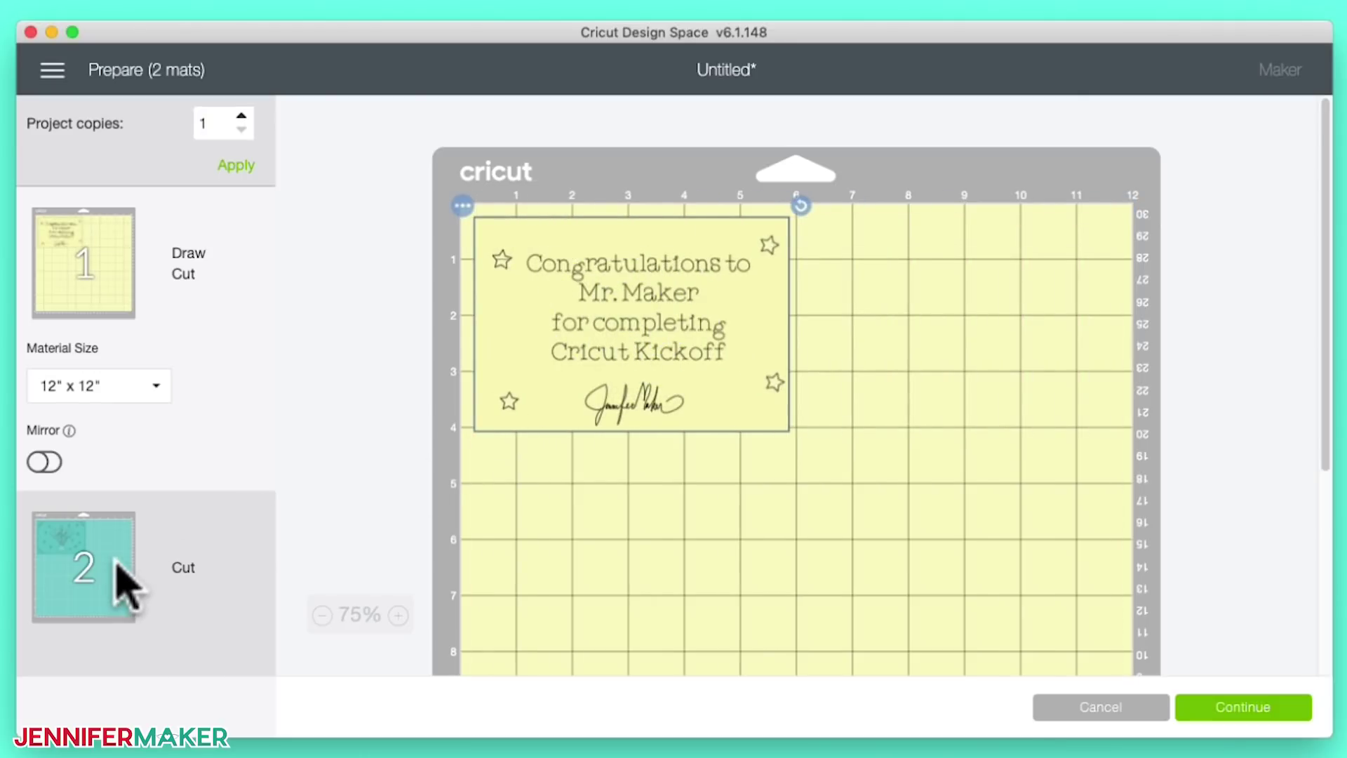
Step: Transfer the teal trophy certificate from mat 2 to mat 1 and place it in the mat's lower-right corner
{"action": "left_click", "coordinate": [123, 582]}
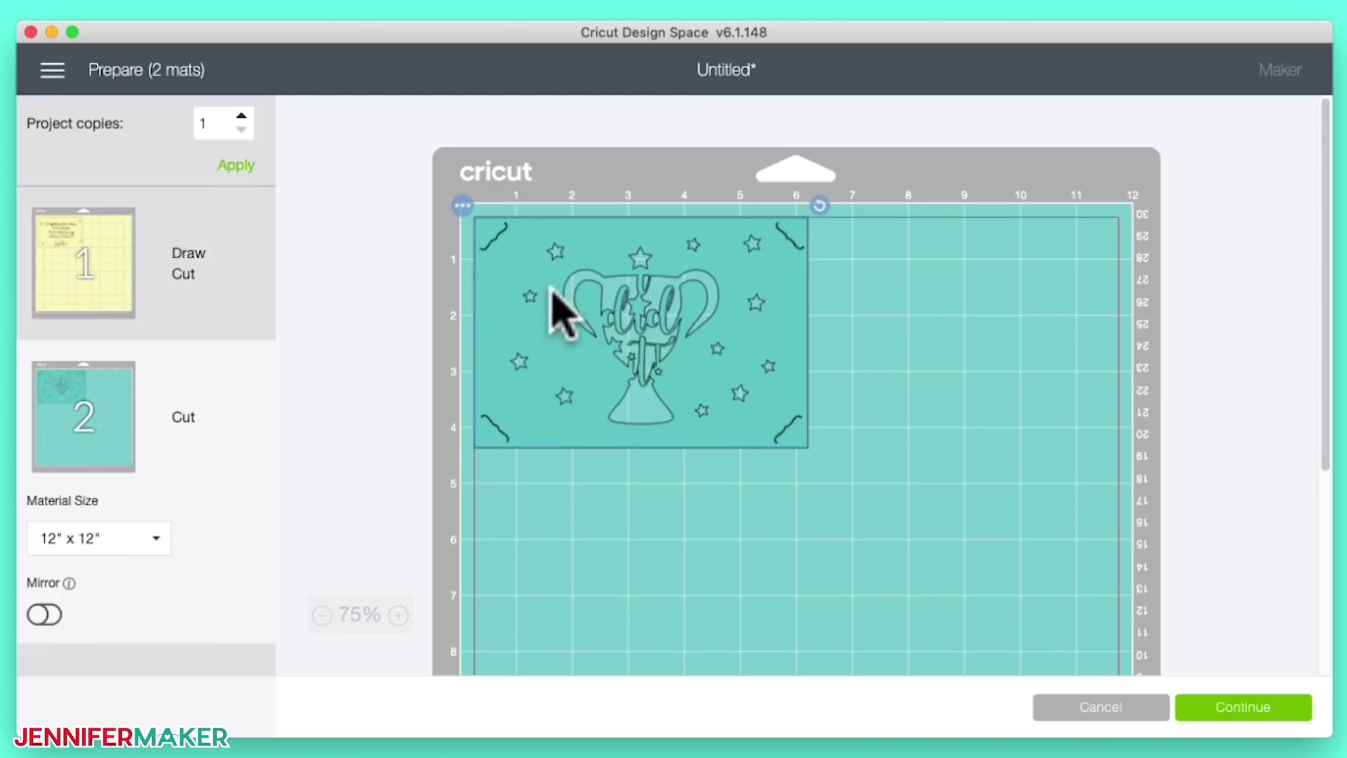
{"action": "left_click", "coordinate": [464, 207]}
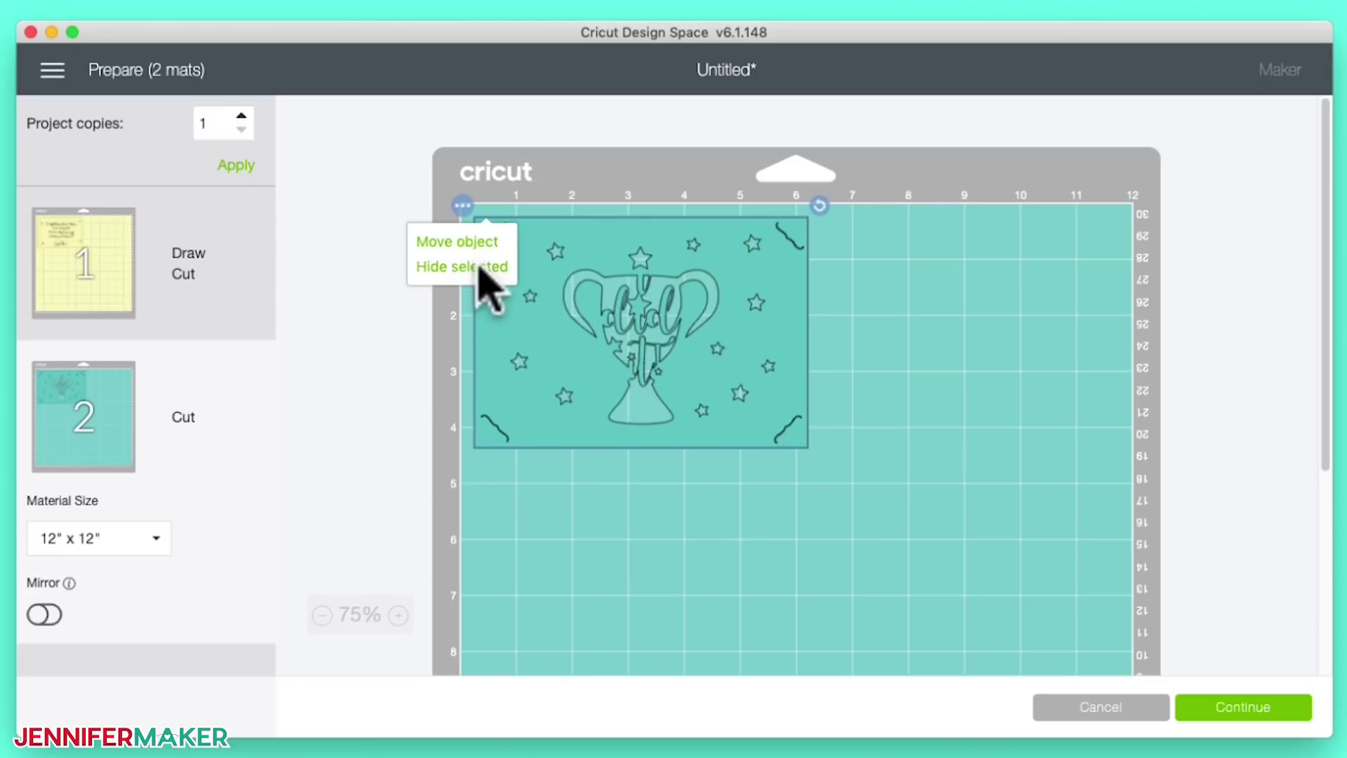
{"action": "left_click", "coordinate": [470, 242]}
{"action": "left_click", "coordinate": [436, 310]}
{"action": "left_click", "coordinate": [997, 421]}
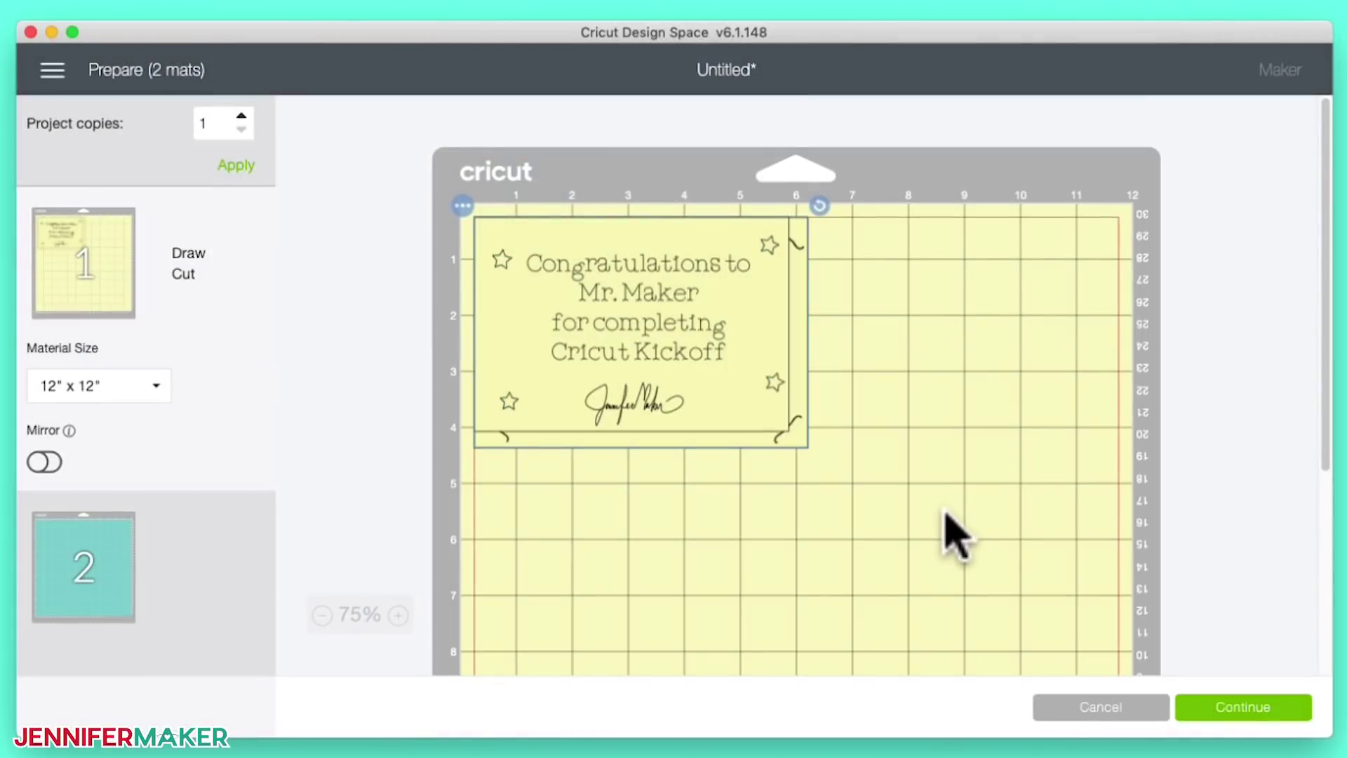
{"action": "left_click_drag", "start_coordinate": [797, 241], "coordinate": [1024, 519]}
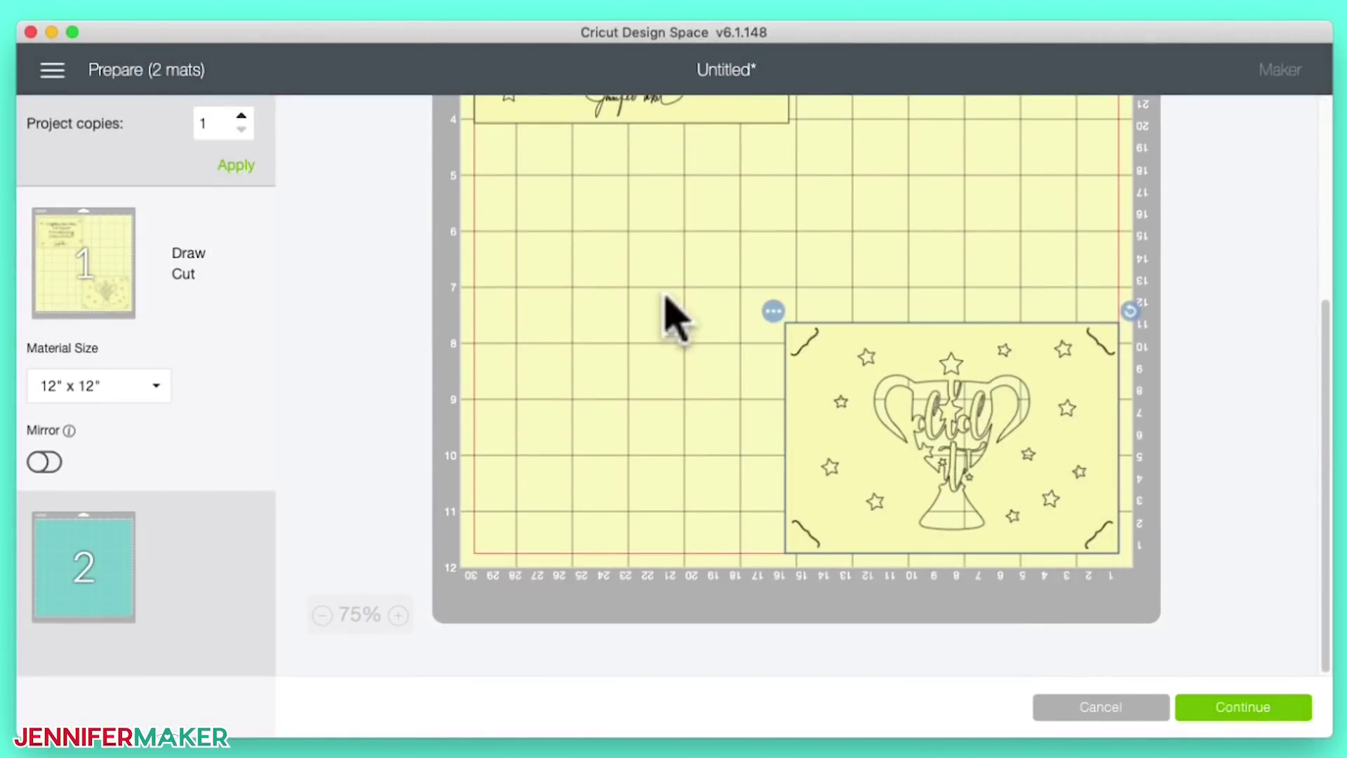
{"action": "scroll", "coordinate": [688, 543], "scroll_direction": "up", "scroll_amount": 5}
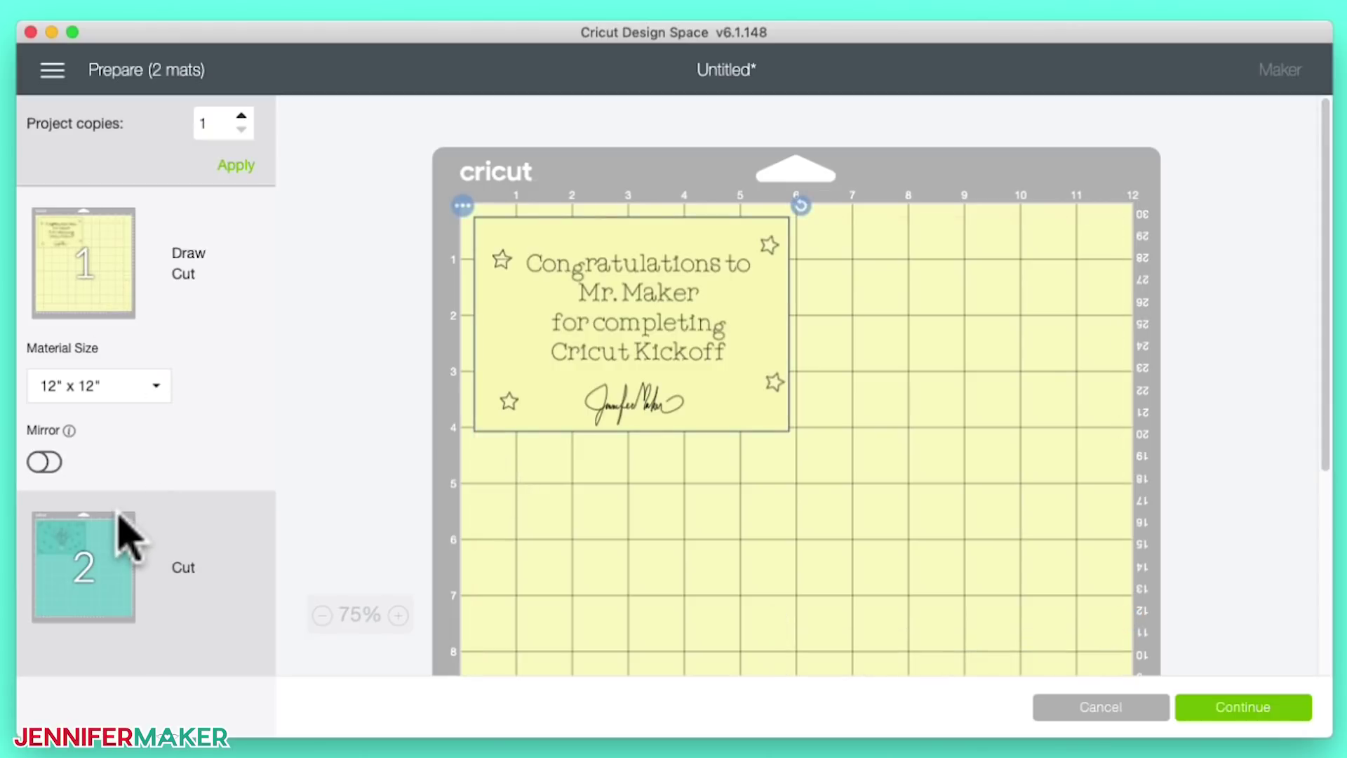
Step: Select the teal certificate's mat and continue to the material and tool setup
{"action": "scroll", "coordinate": [560, 433], "scroll_direction": "down", "scroll_amount": 1}
{"action": "left_click", "coordinate": [144, 561]}
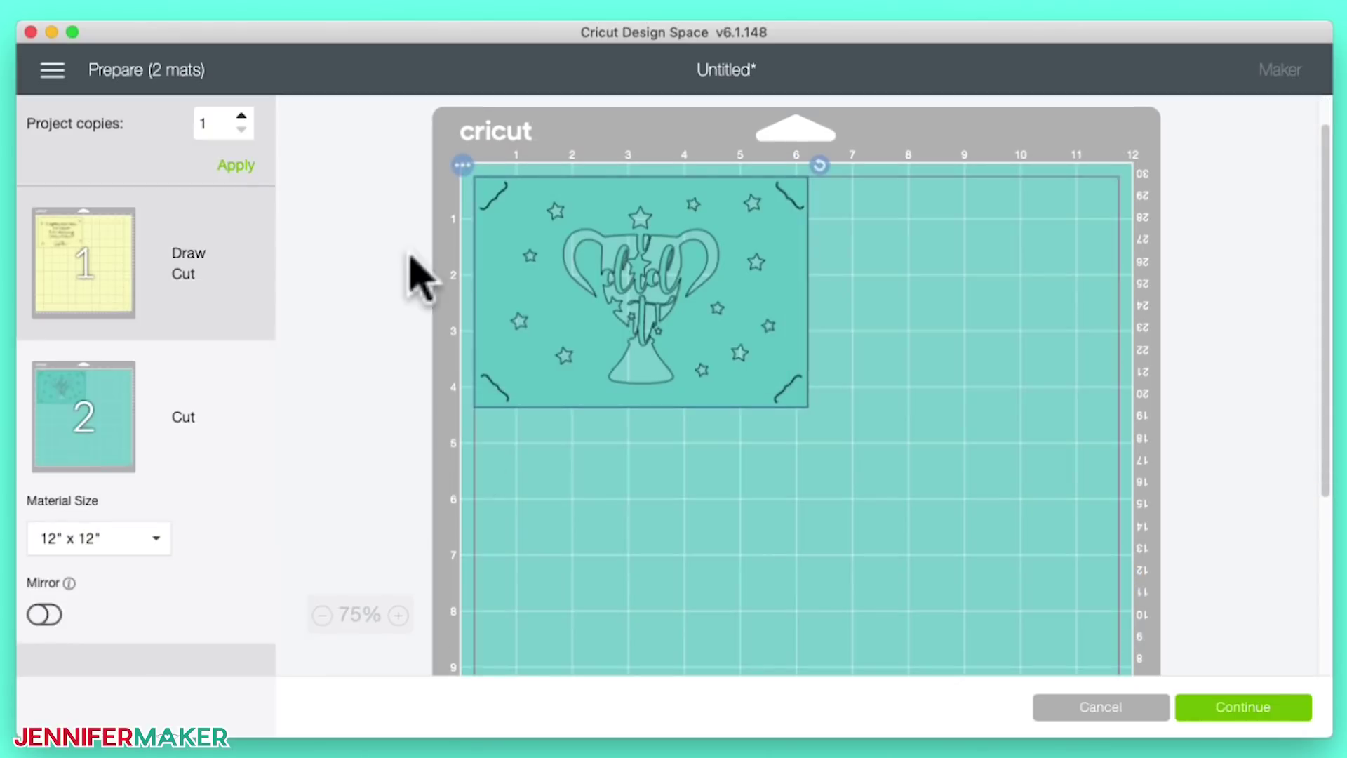
{"action": "left_click", "coordinate": [1271, 710]}
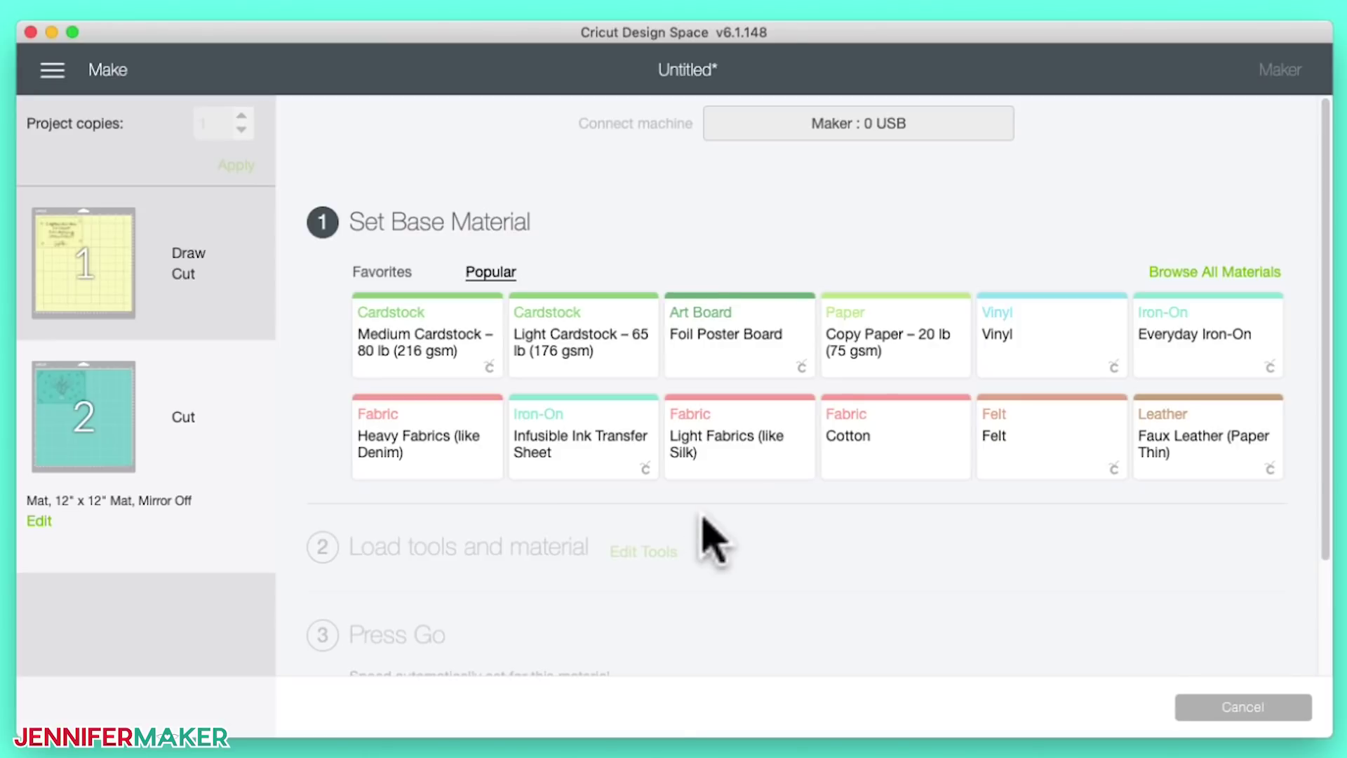
Step: Browse the full list of base materials and close it without choosing one
{"action": "left_click", "coordinate": [1244, 277]}
{"action": "scroll", "coordinate": [859, 438], "scroll_direction": "down", "scroll_amount": 10}
{"action": "scroll", "coordinate": [859, 438], "scroll_direction": "down", "scroll_amount": 20}
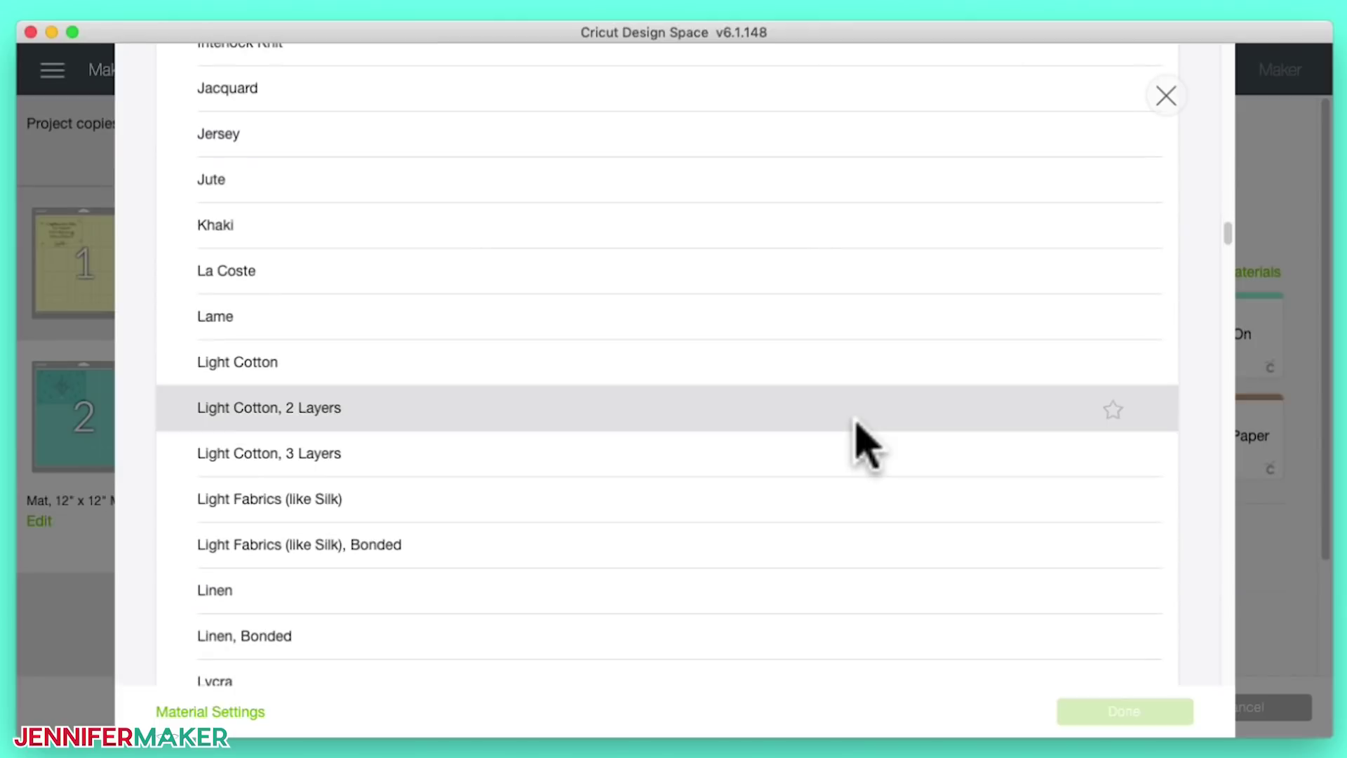
{"action": "left_click", "coordinate": [1159, 104]}
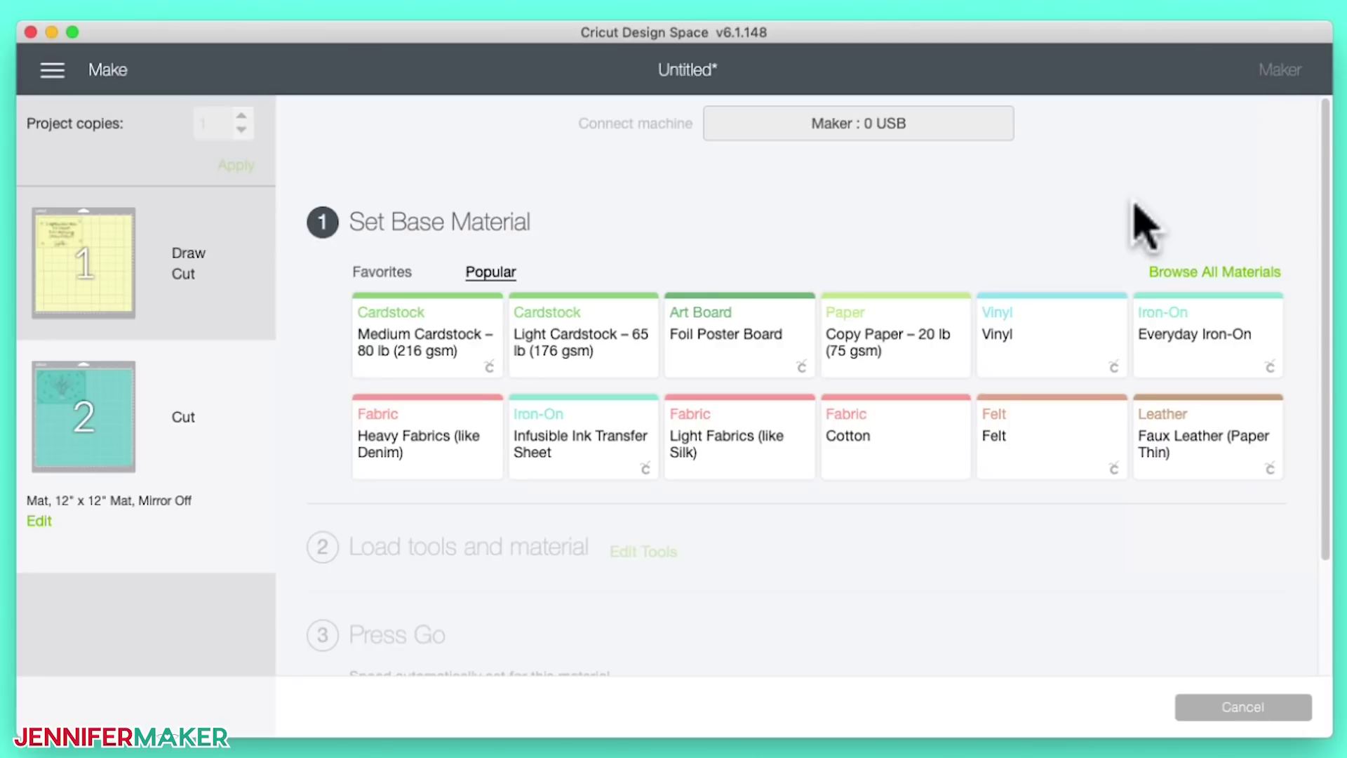
Step: Set the base material to Medium Cardstock – 80 lb (216 gsm) with More pressure, and show the tools required for mat 1
{"action": "left_click", "coordinate": [413, 361]}
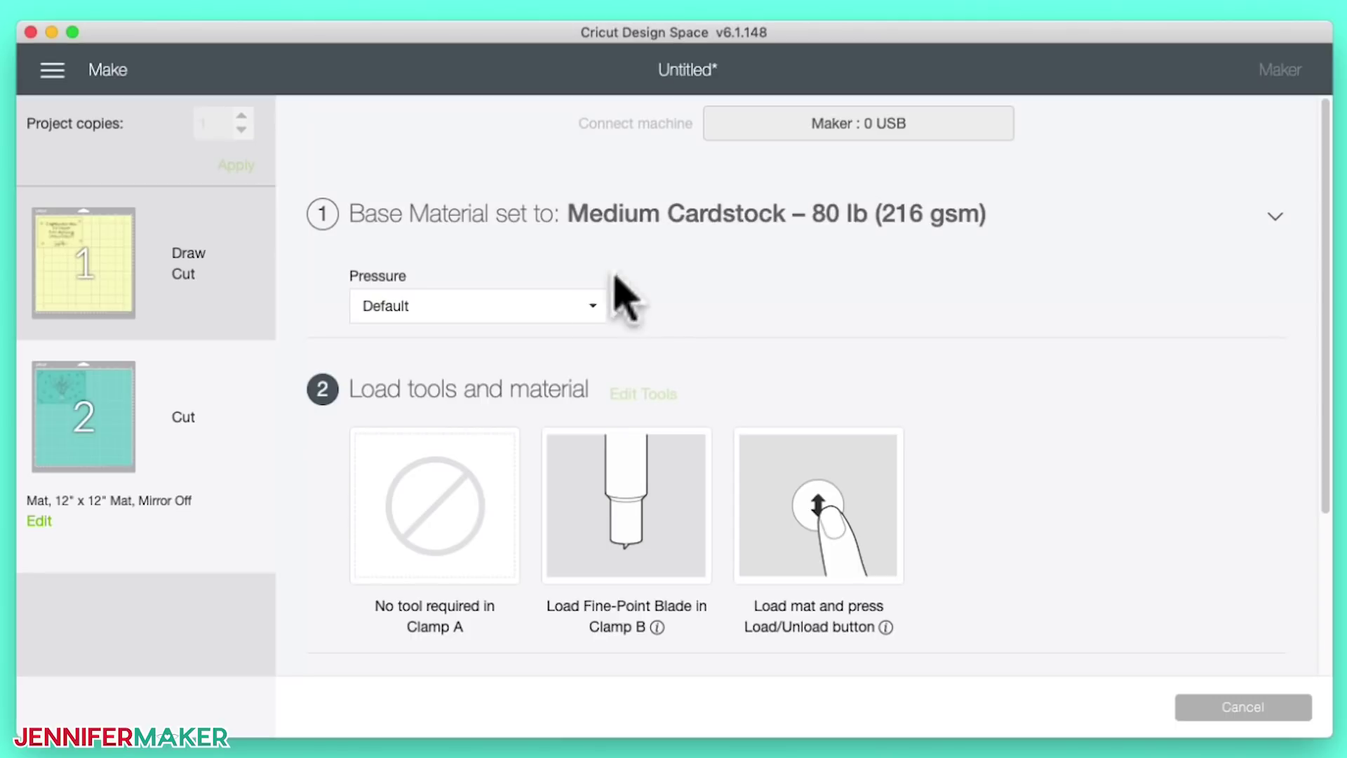
{"action": "left_click", "coordinate": [451, 311]}
{"action": "left_click", "coordinate": [452, 343]}
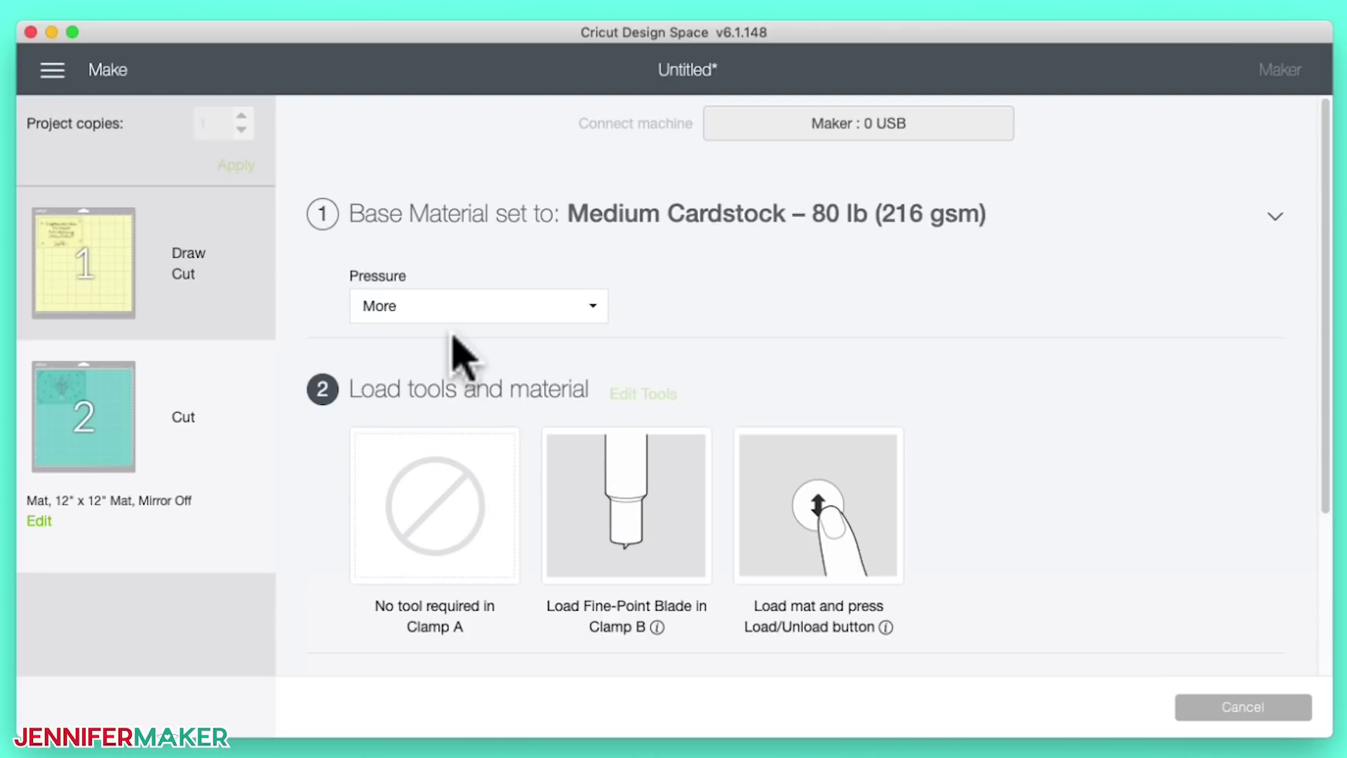
{"action": "left_click", "coordinate": [261, 321]}
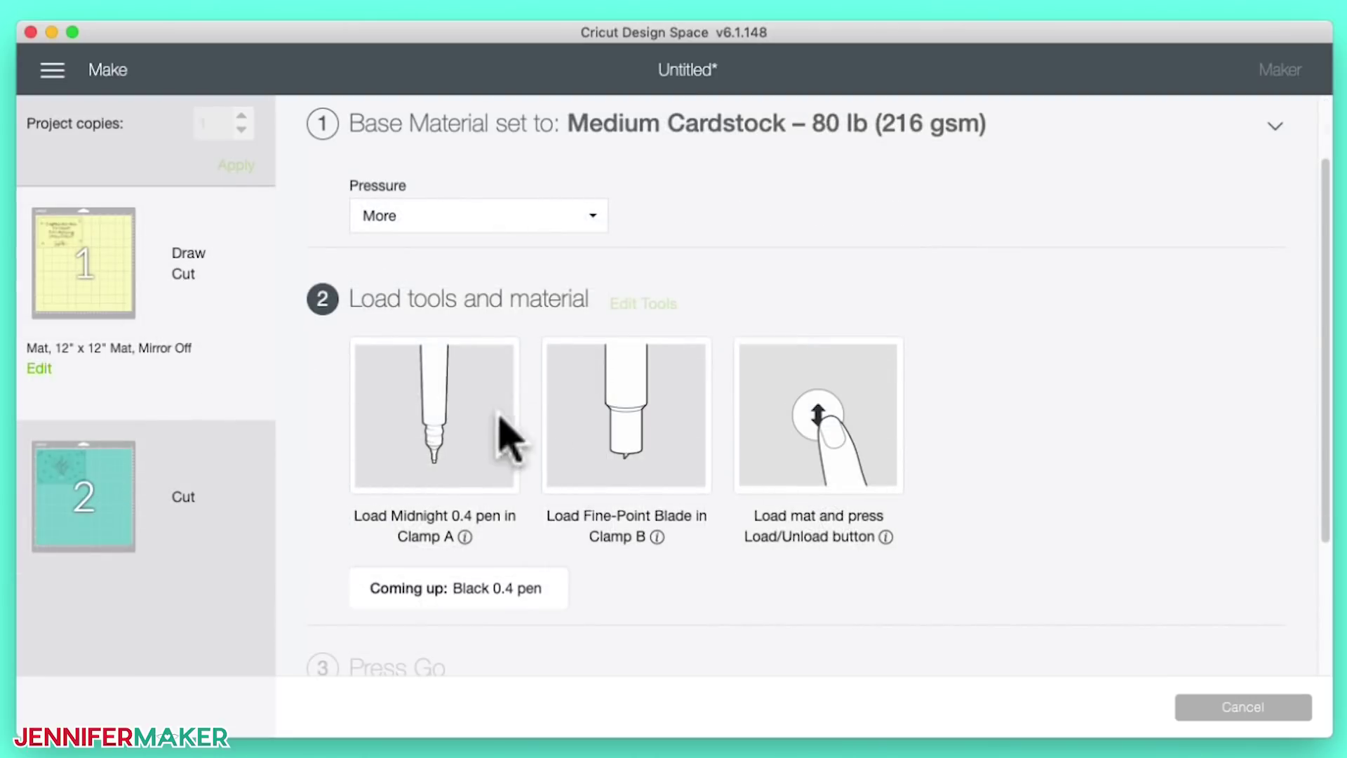